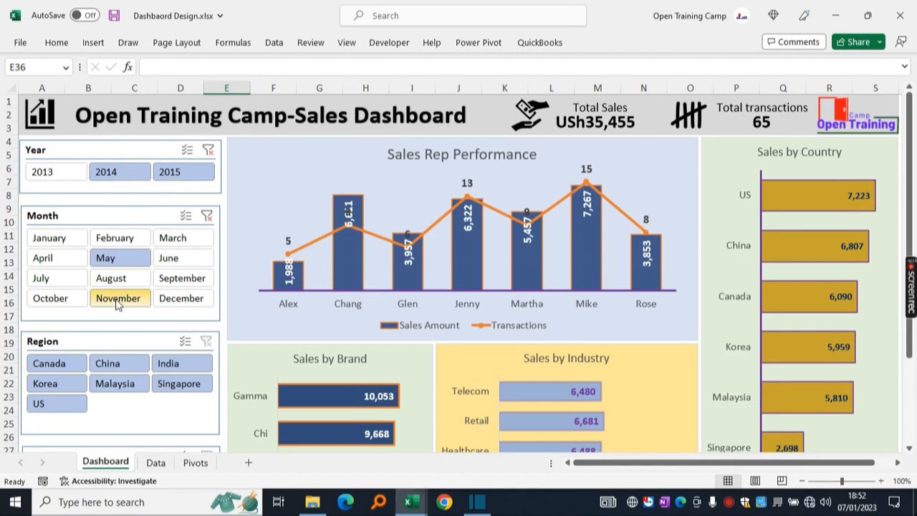
- Filter the sales dashboard to the months May through November, the Korea region and the Direct sales channel
shift+click(118, 303)
scroll(117, 300, down, 3)
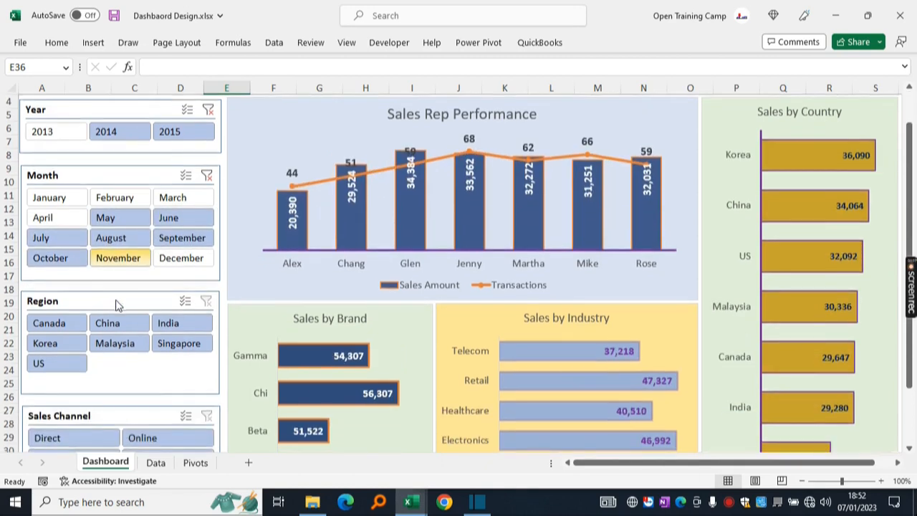
click(46, 263)
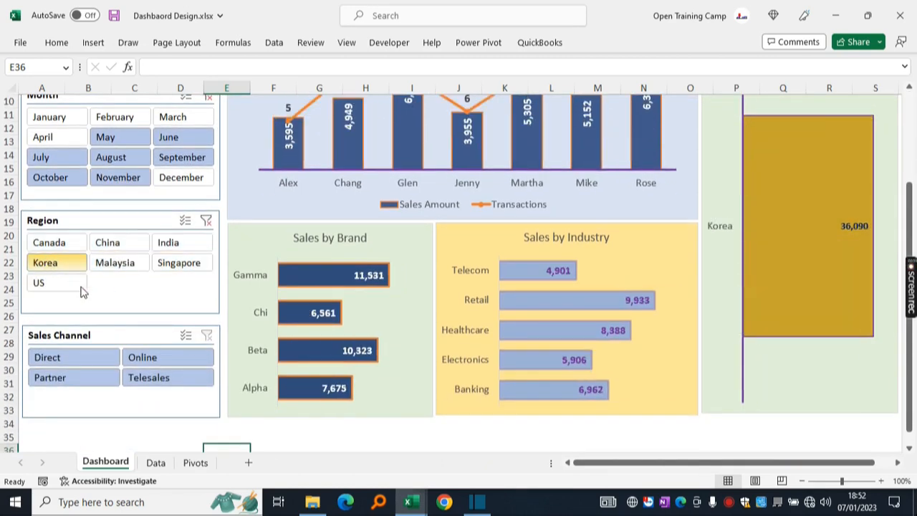
click(61, 354)
scroll(117, 303, up, 3)
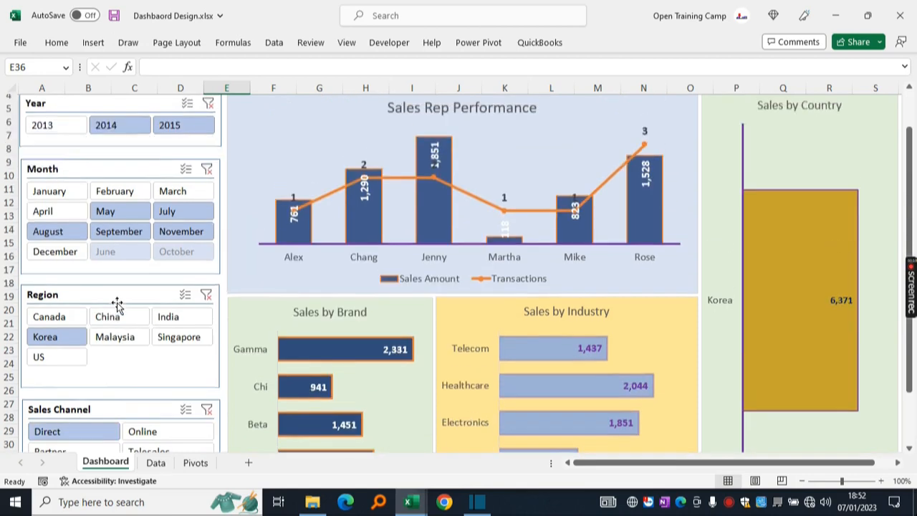
- Clear the Month, Year, Region and Sales Channel slicer filters on the dashboard
click(207, 215)
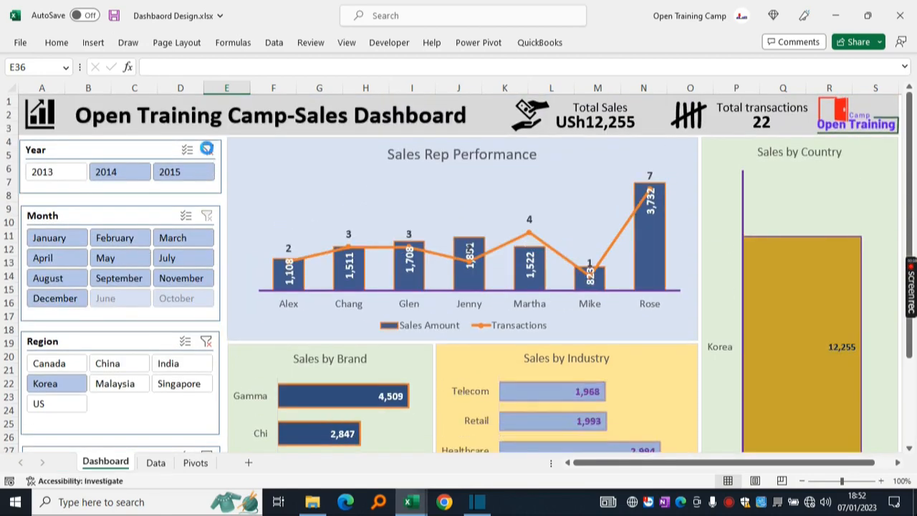
click(208, 150)
click(206, 342)
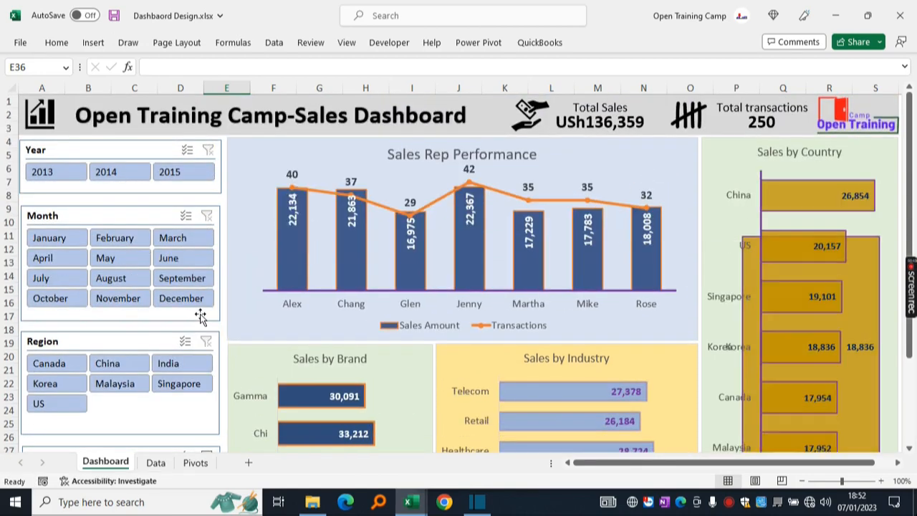
scroll(204, 316, down, 4)
scroll(204, 322, up, 4)
scroll(203, 362, down, 3)
click(213, 272)
scroll(197, 298, up, 3)
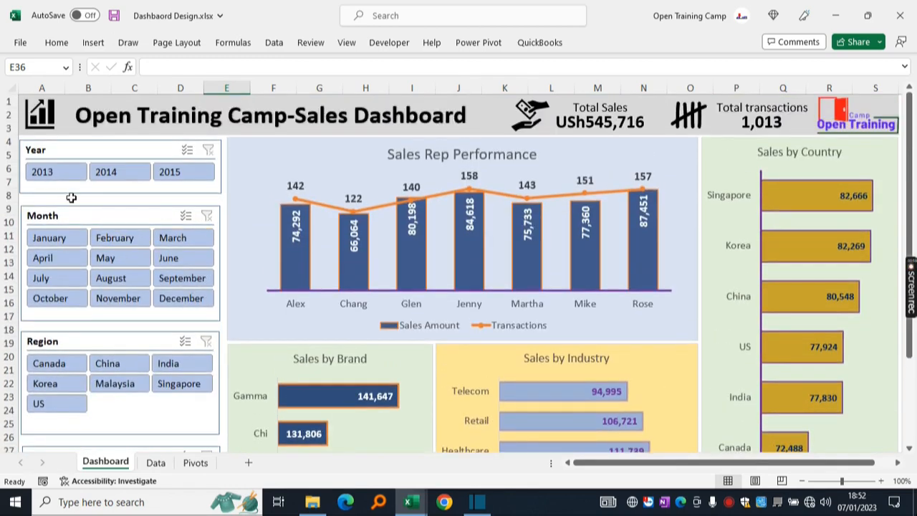
- Filter the dashboard by years 2014 and 2015 and by January, May and June, ending on 2014 with the month filter cleared
click(108, 172)
click(175, 174)
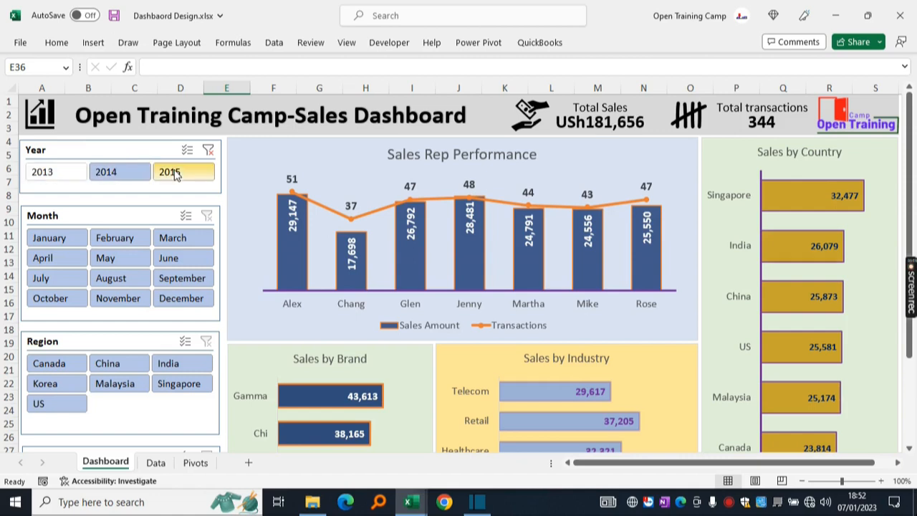
click(57, 239)
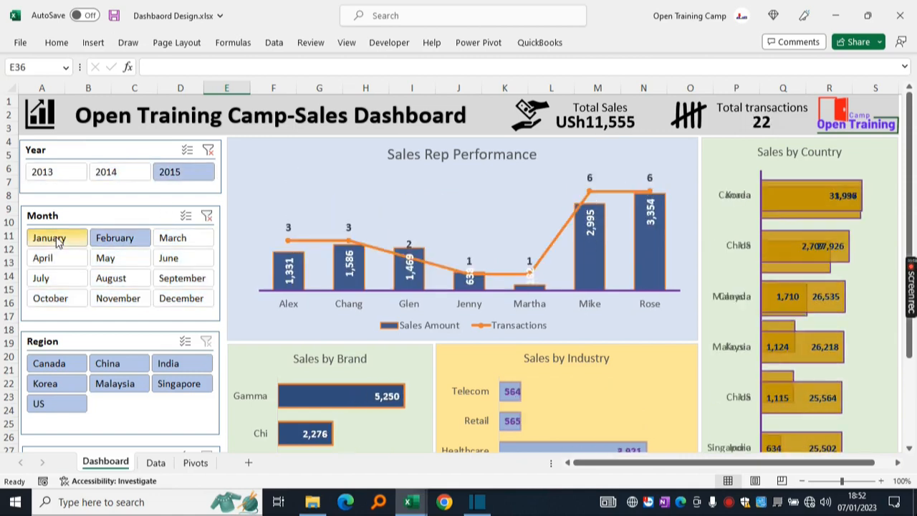
click(108, 260)
click(180, 260)
click(111, 174)
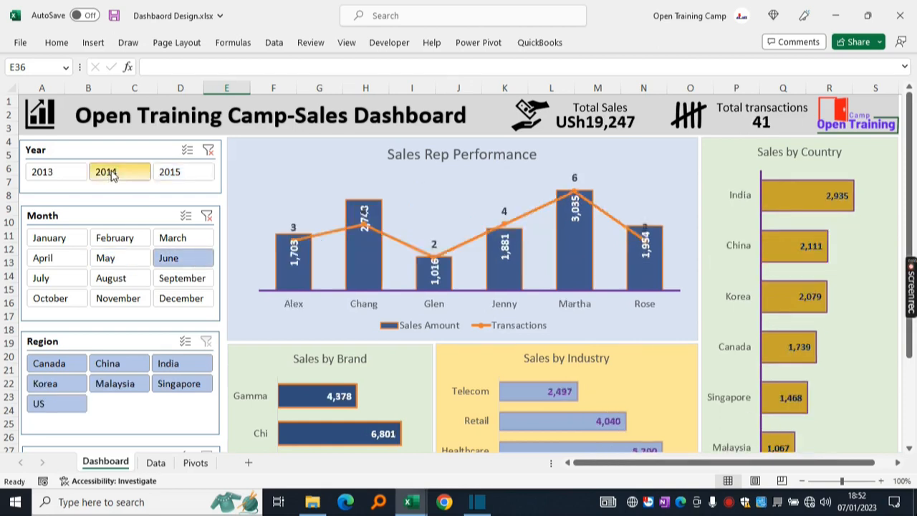
click(206, 215)
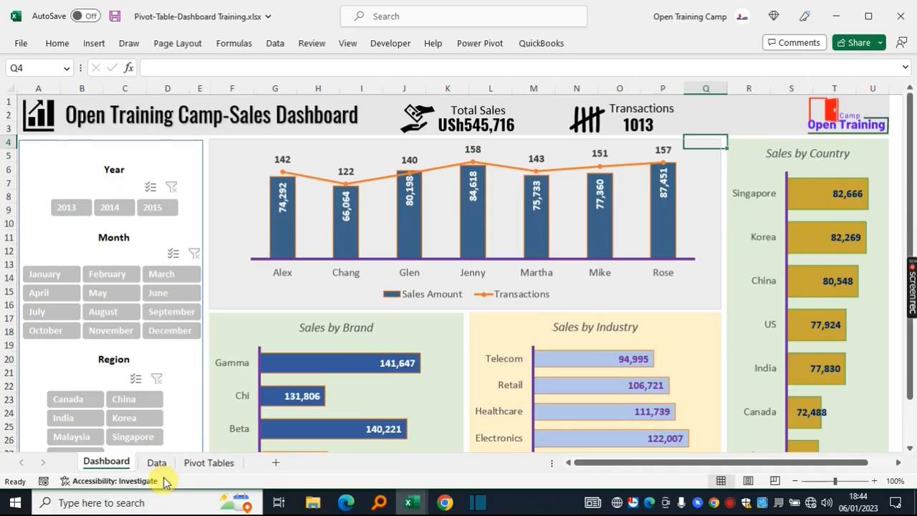
- Examine the columns of the Data sheet in Pivot-Table-Dashboard Training.xlsx one by one, from Date through Sales Value
click(155, 463)
click(597, 249)
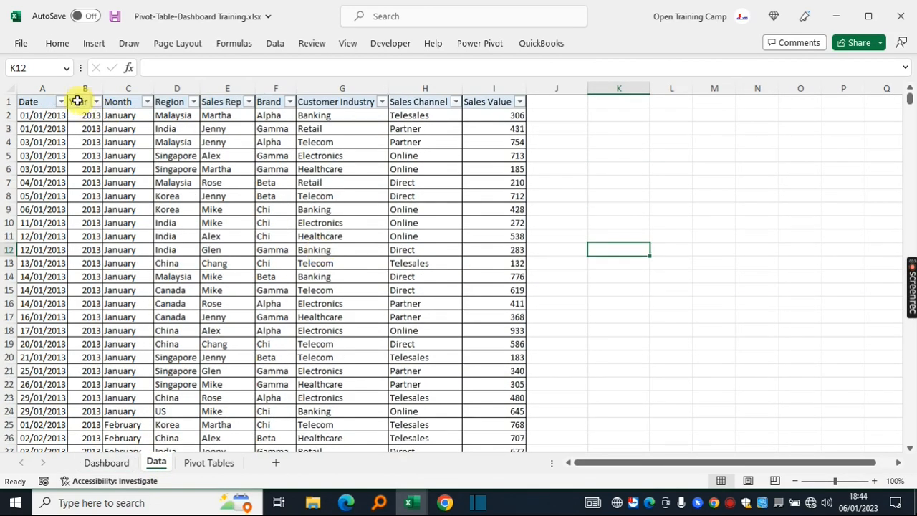
click(39, 89)
click(78, 88)
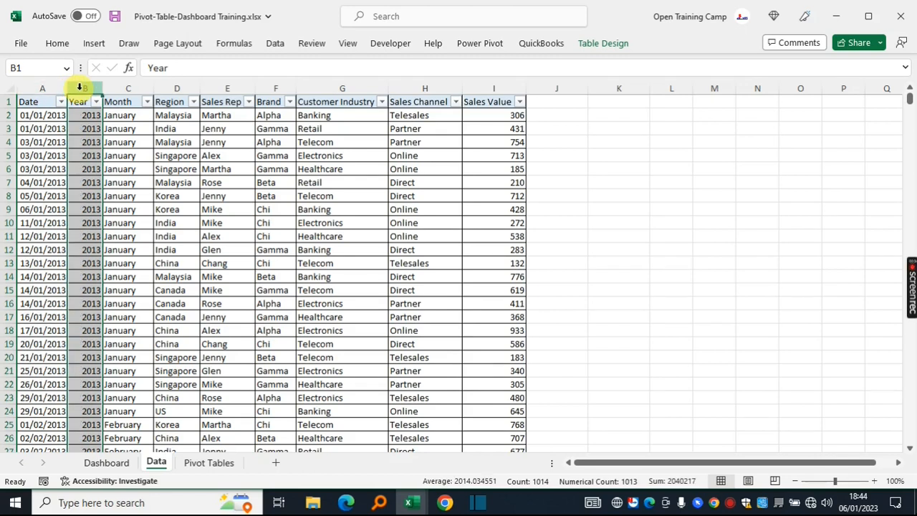
click(129, 88)
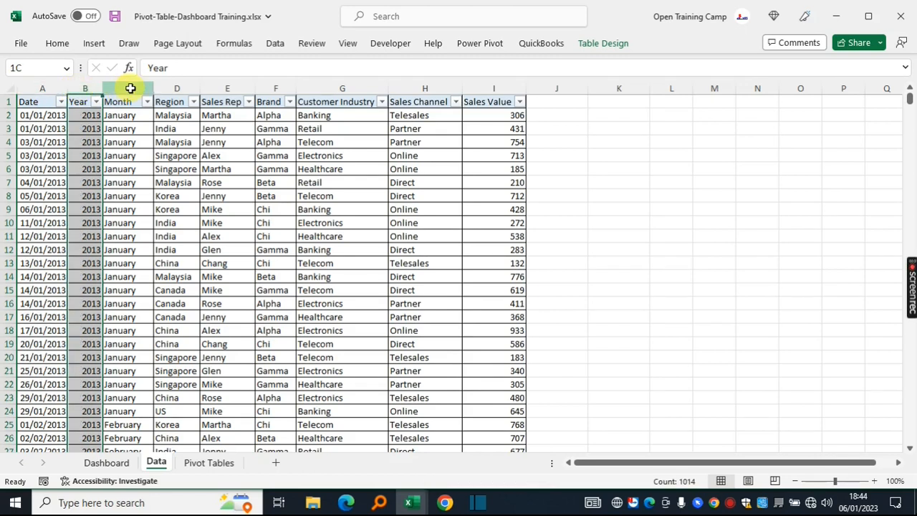
click(169, 88)
click(220, 88)
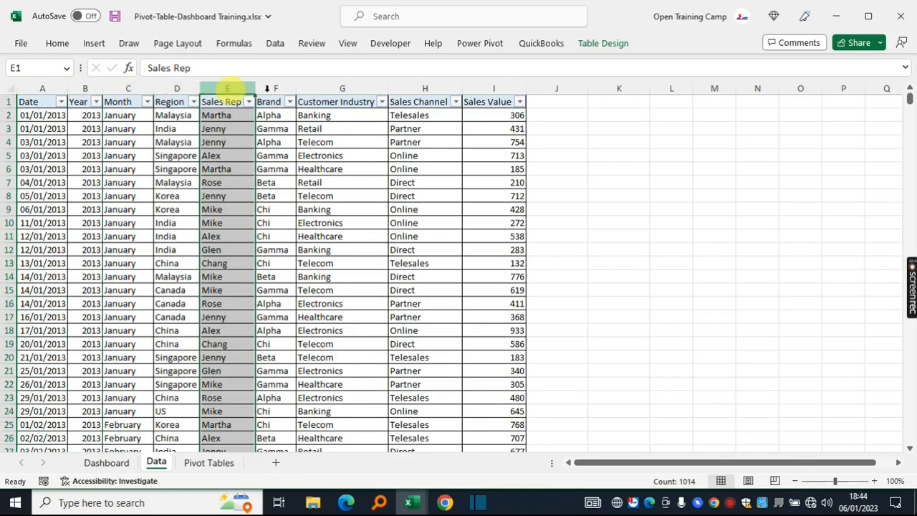
click(279, 88)
click(345, 88)
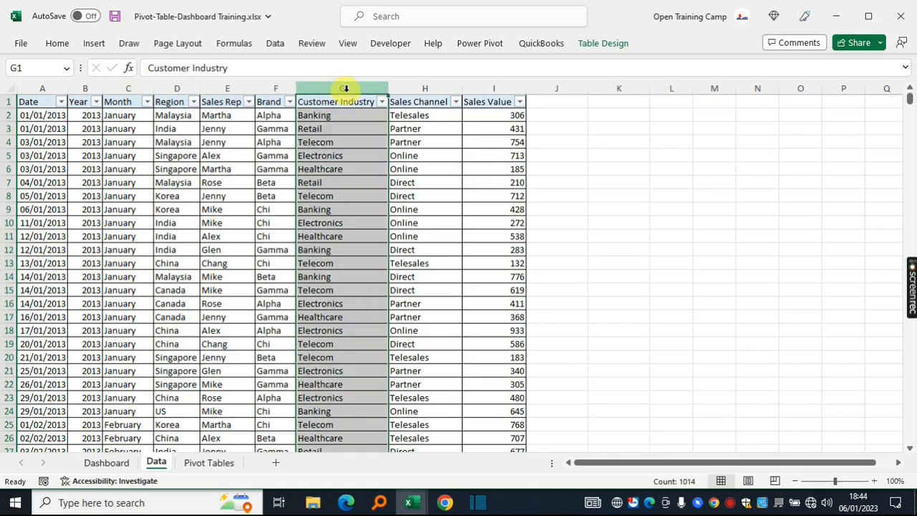
click(430, 86)
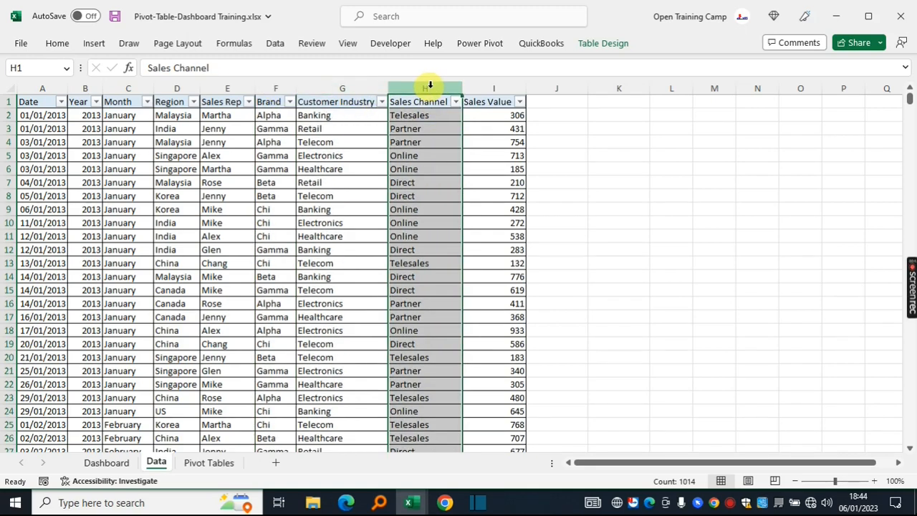
click(492, 88)
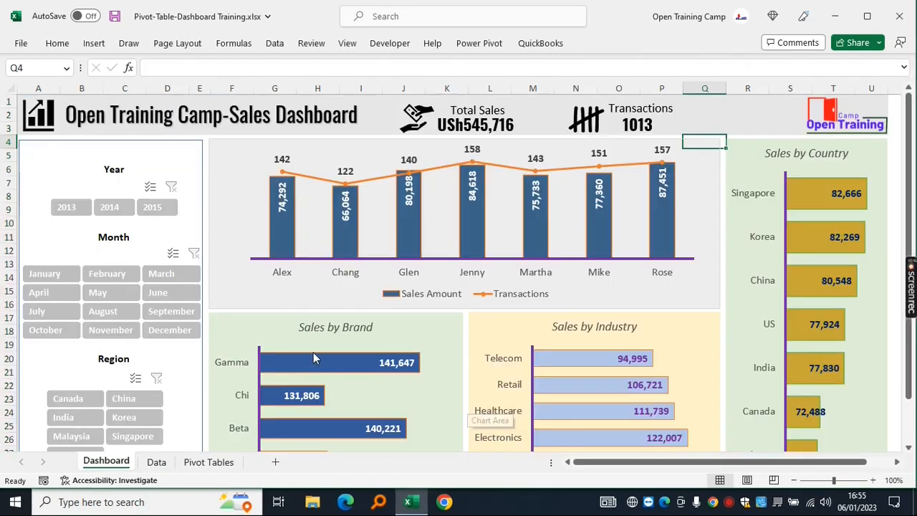
- Copy the entire sales table, including its headers, from the Data sheet
click(153, 463)
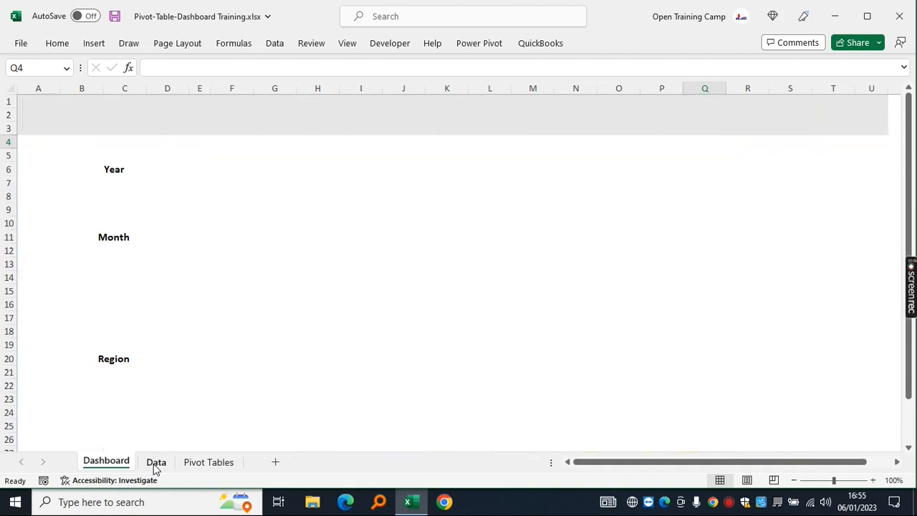
click(54, 109)
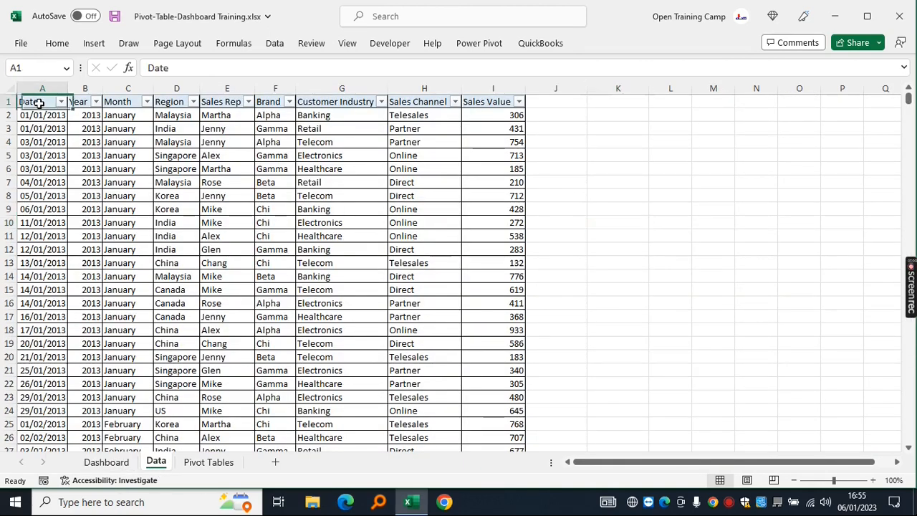
key(ctrl+shift+Right)
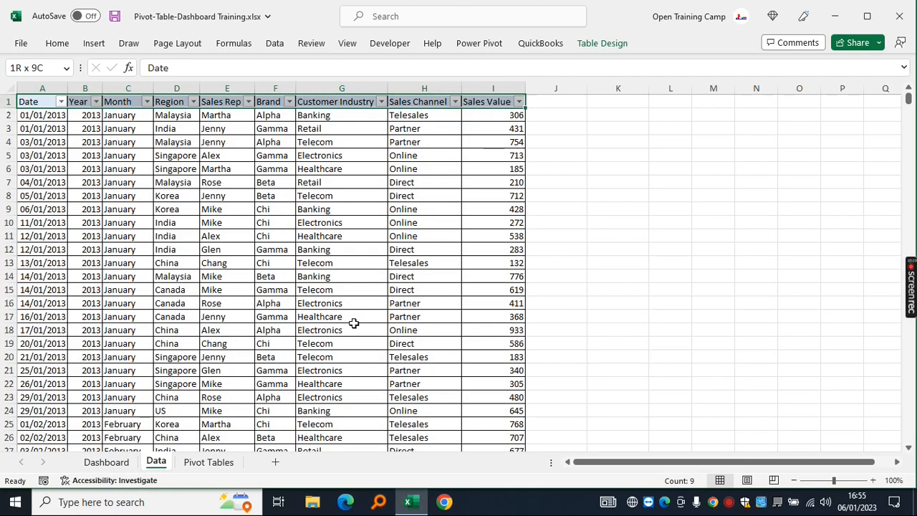
key(ctrl+shift+Down)
key(ctrl+c)
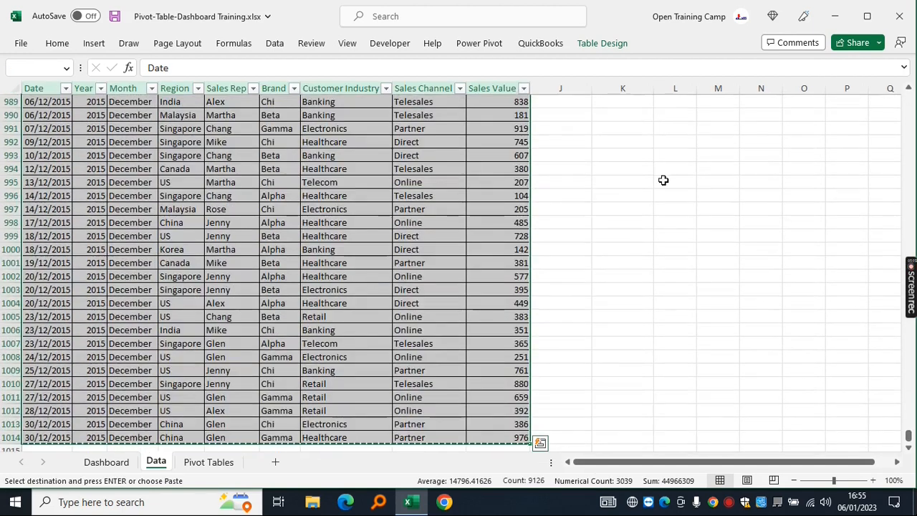
- Create a blank workbook, maximize its window and paste the copied sales table at cell A1
click(21, 47)
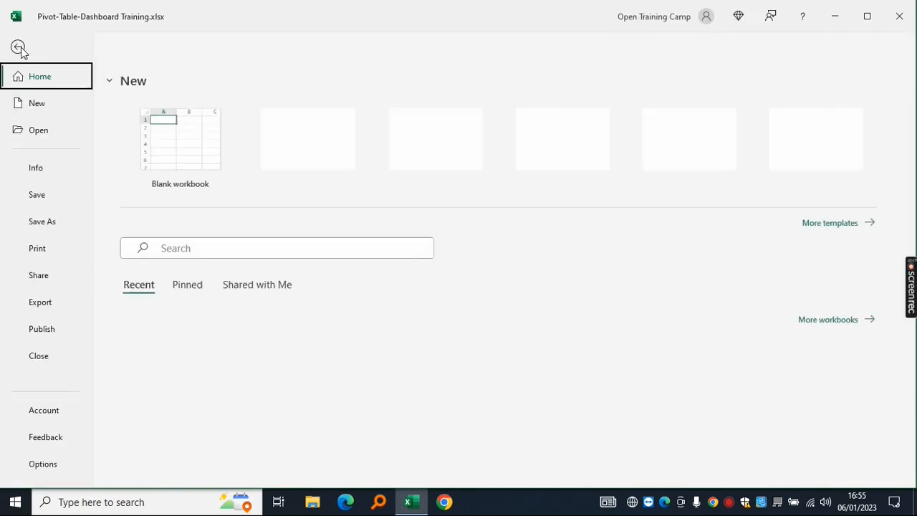
click(37, 107)
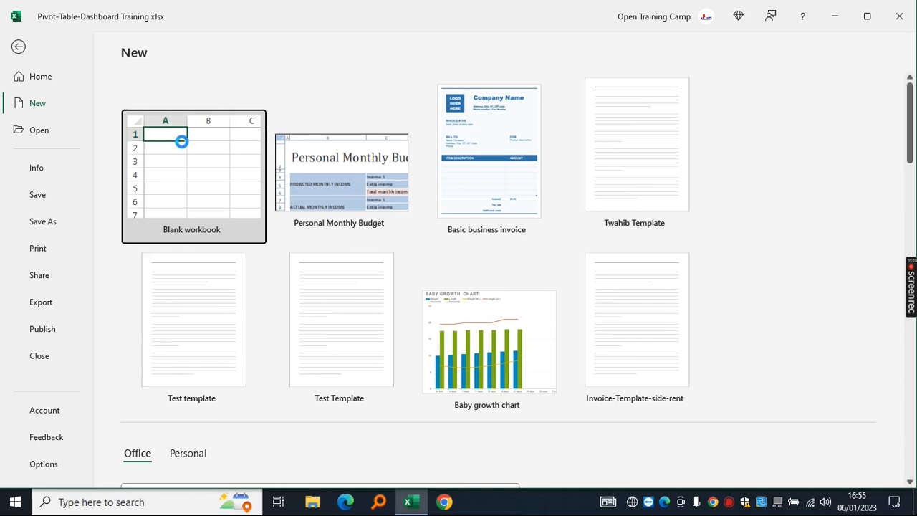
click(183, 142)
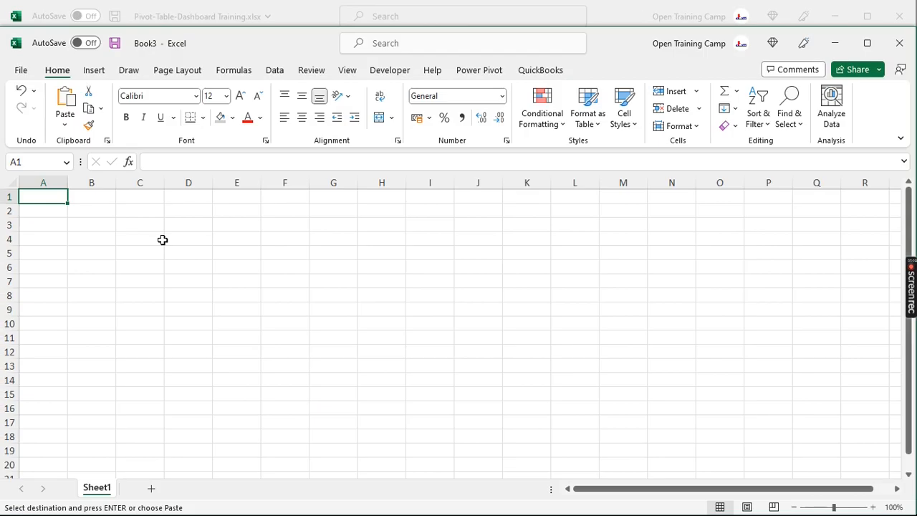
click(867, 43)
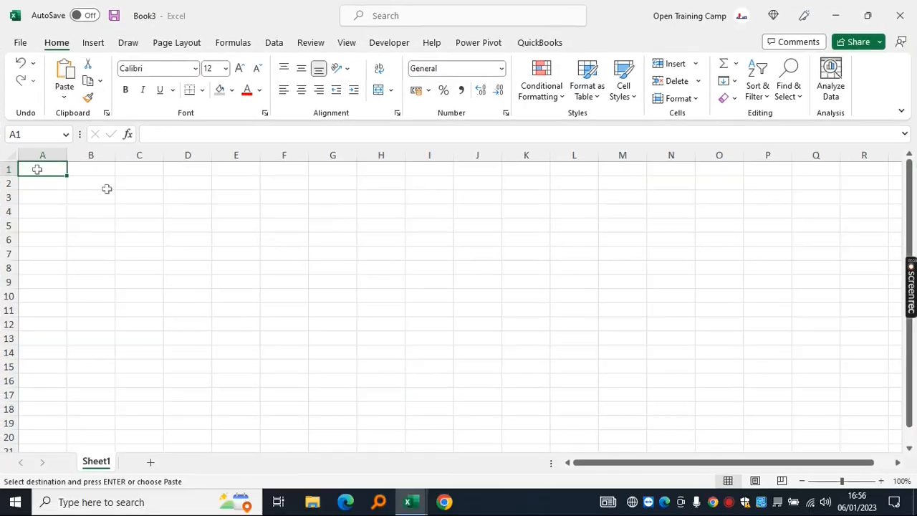
key(ctrl+v)
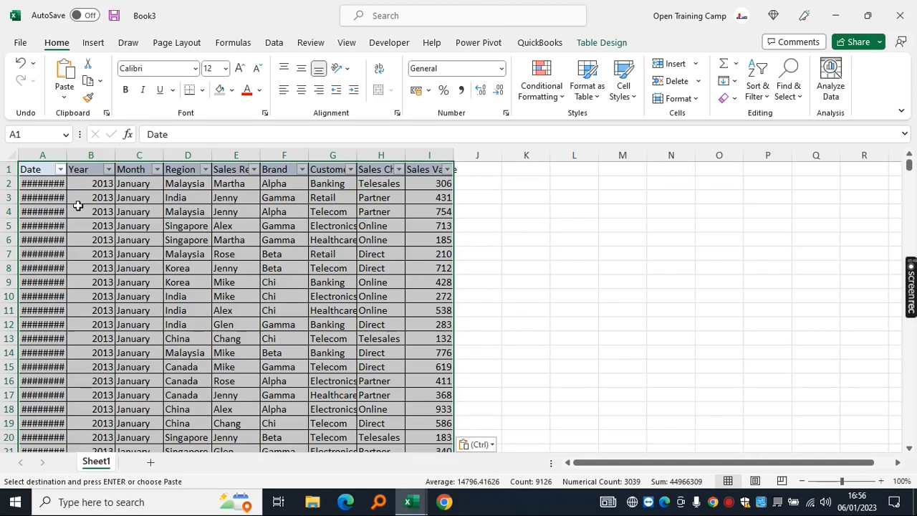
- Autofit all column widths on the sheet so the pasted table's contents fit
click(13, 157)
double_click(67, 157)
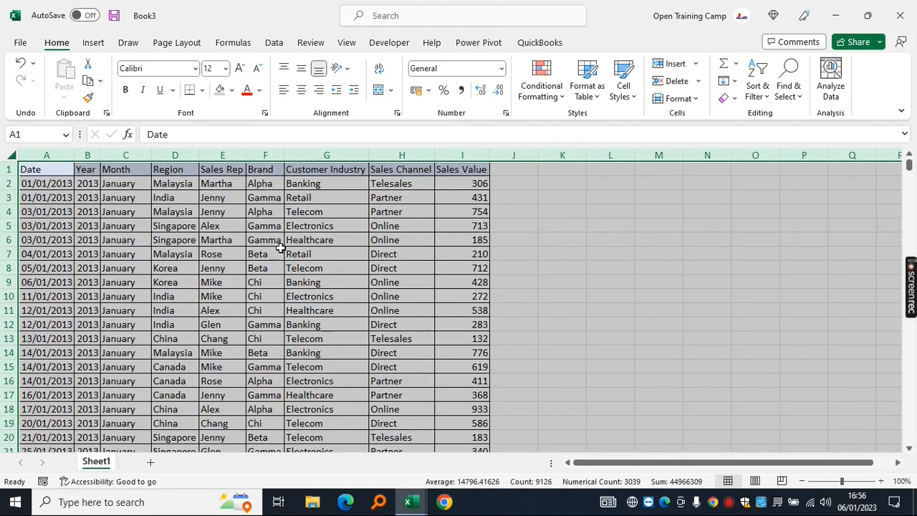
click(214, 224)
- Rename the sheet containing the pasted sales table as Data
right_click(101, 464)
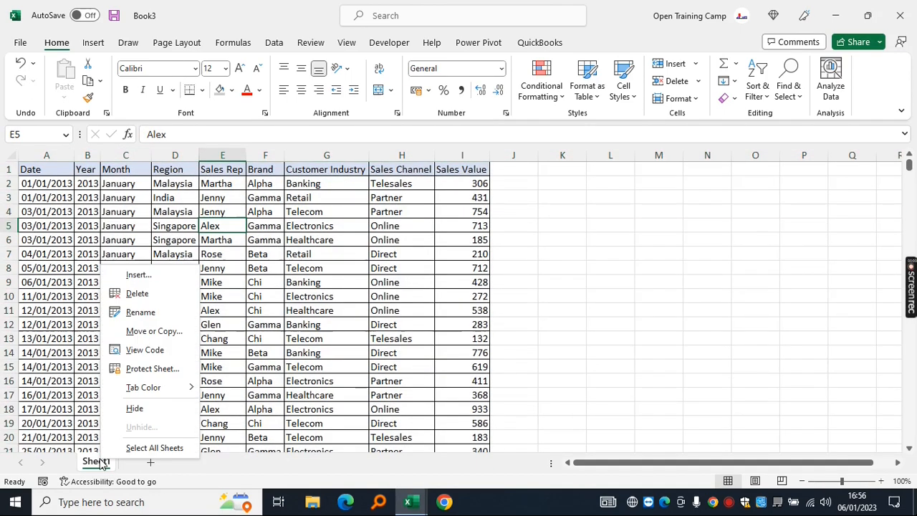
click(145, 312)
text(Data)
click(610, 267)
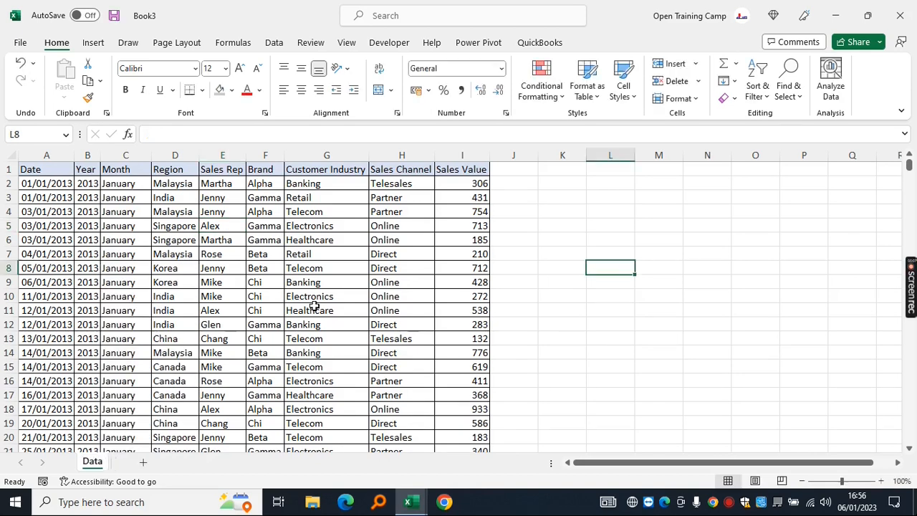
- Add a new sheet named Dashboard and place it before the Data sheet
click(143, 465)
right_click(144, 465)
click(189, 319)
text(Dashboard)
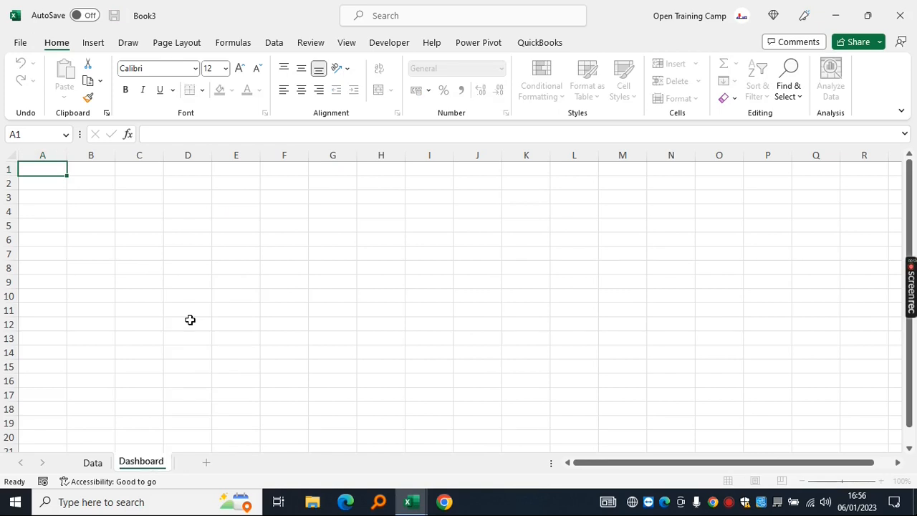
key(Return)
click(189, 321)
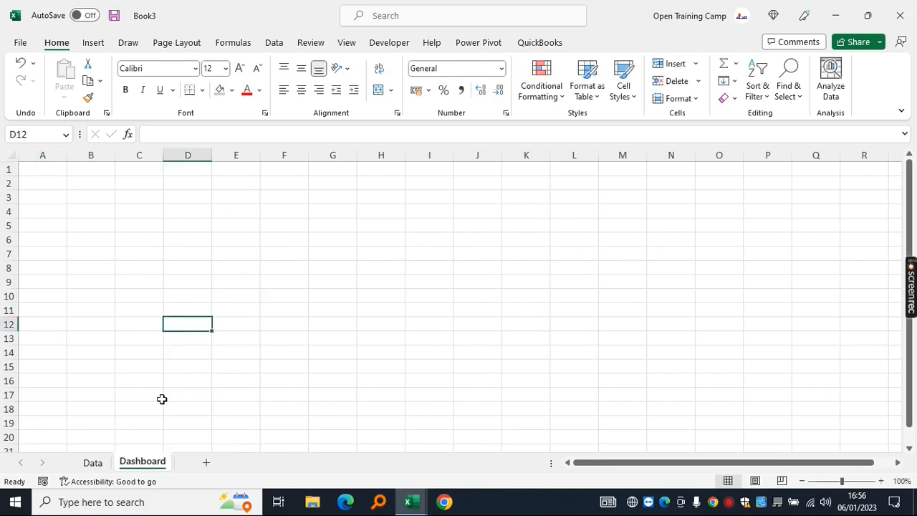
drag(106, 451, 106, 458)
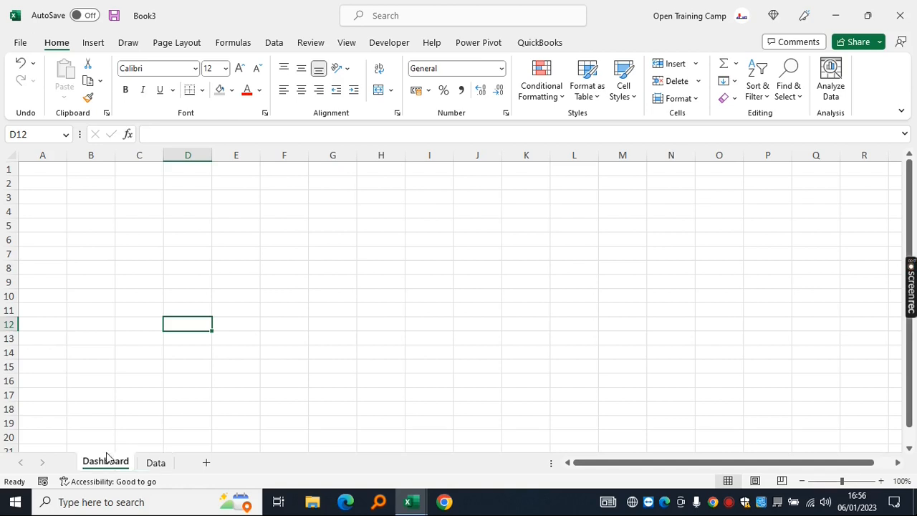
- Set the width of all columns on the Dashboard sheet to 8
click(281, 311)
click(9, 156)
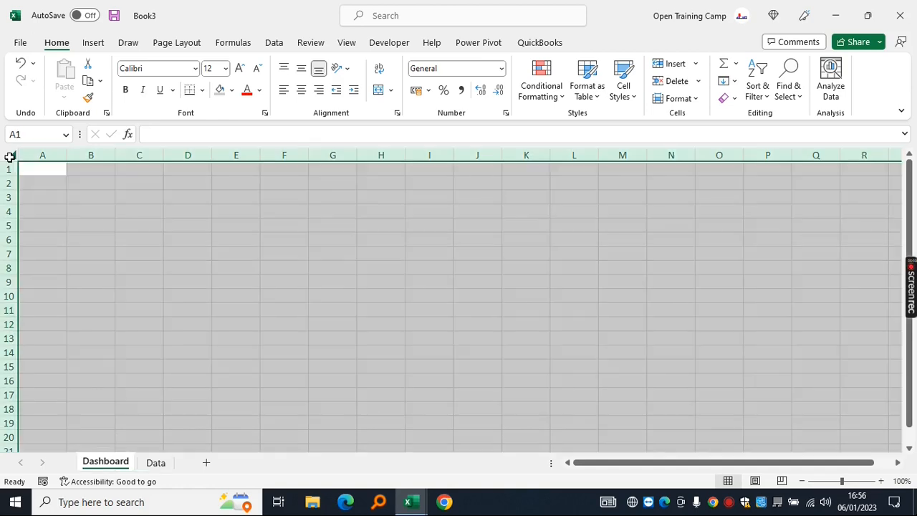
right_click(48, 151)
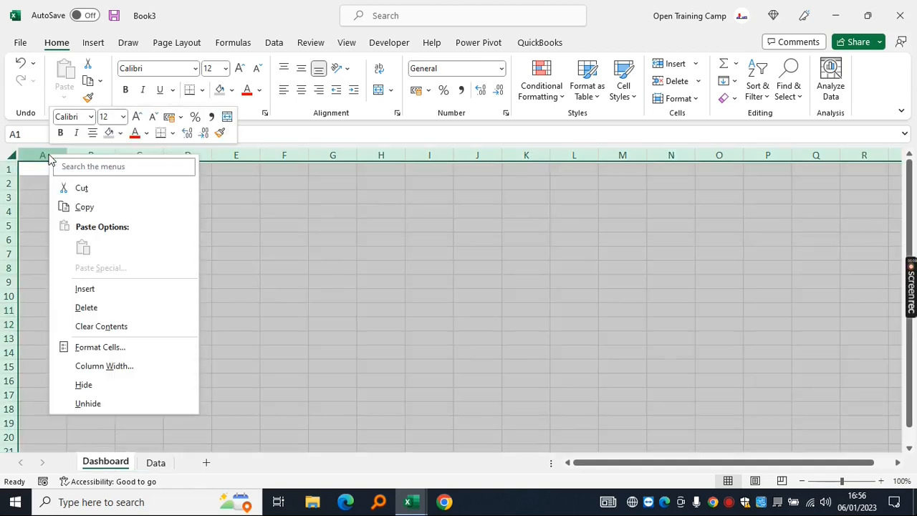
click(93, 368)
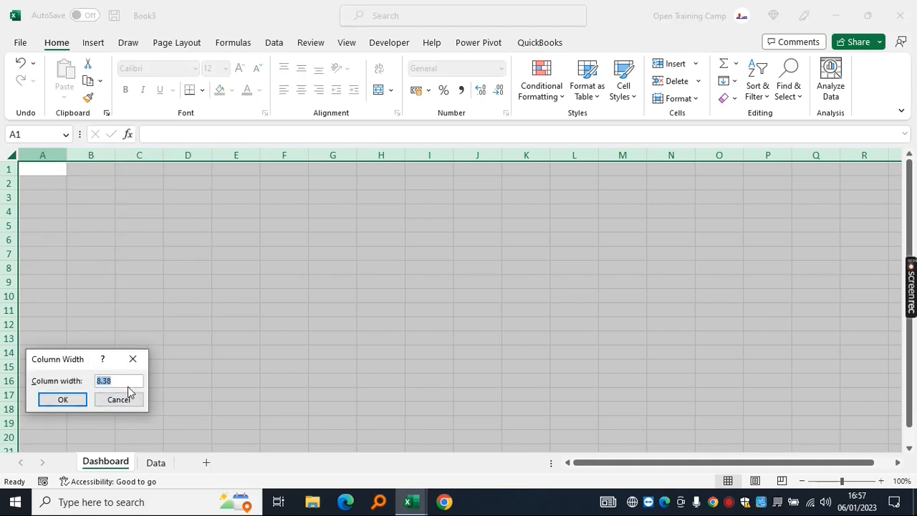
text(8)
key(Return)
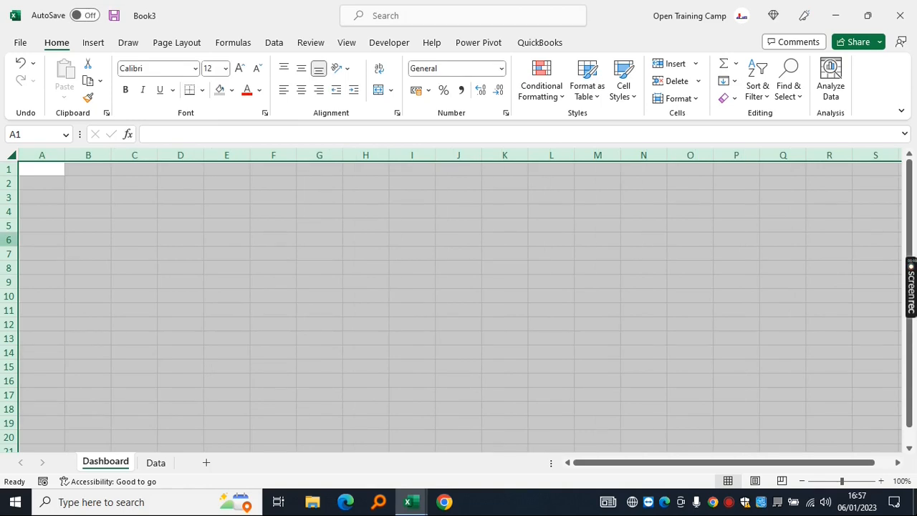
- Set the height of all rows on the Dashboard sheet to 15
right_click(10, 223)
click(67, 439)
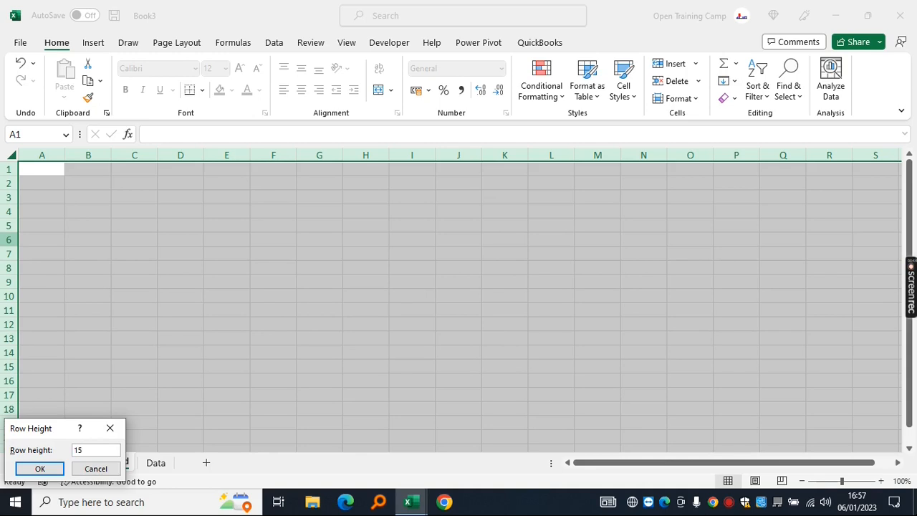
text(15)
click(40, 469)
click(365, 330)
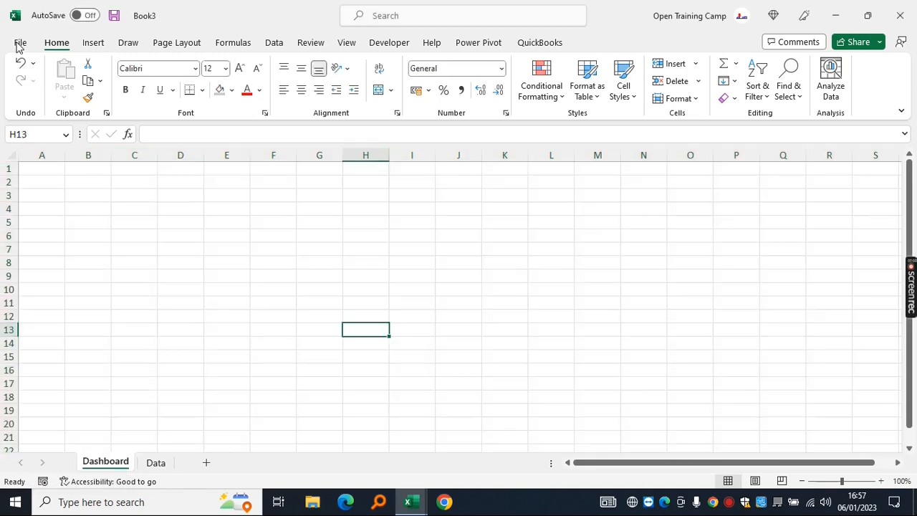
- Save the workbook to the Desktop as an Excel workbook named Dashbaord Design
click(20, 45)
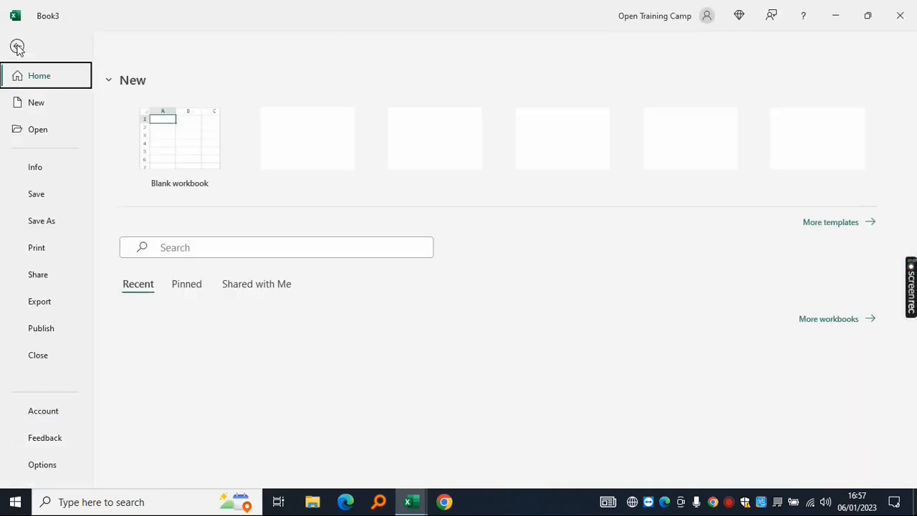
click(40, 222)
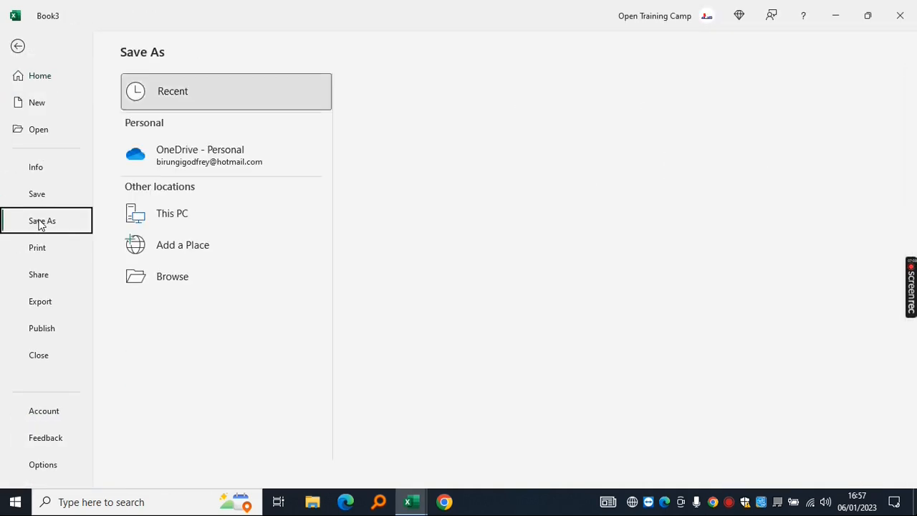
click(174, 283)
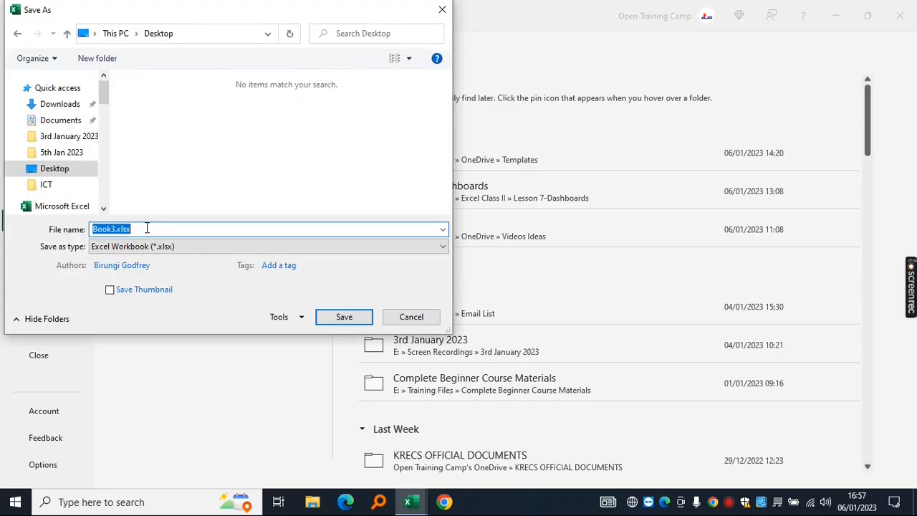
text(Dash)
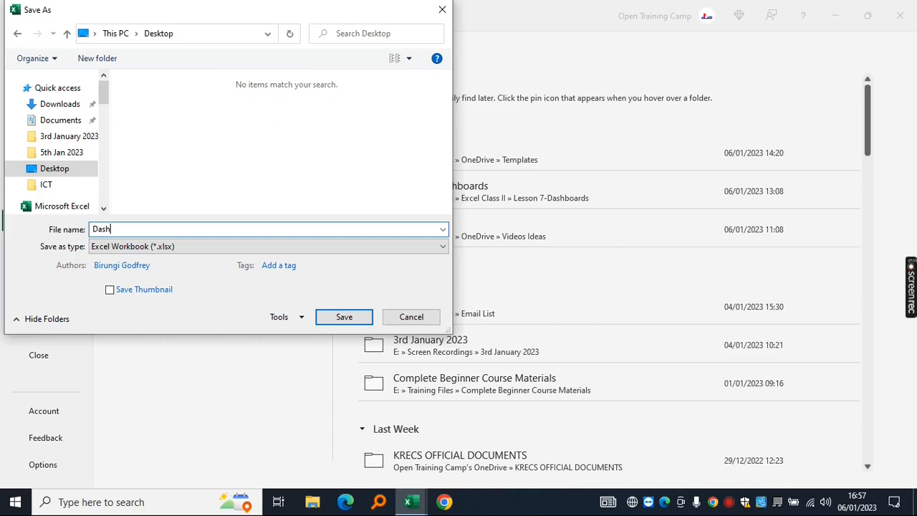
text(board Design)
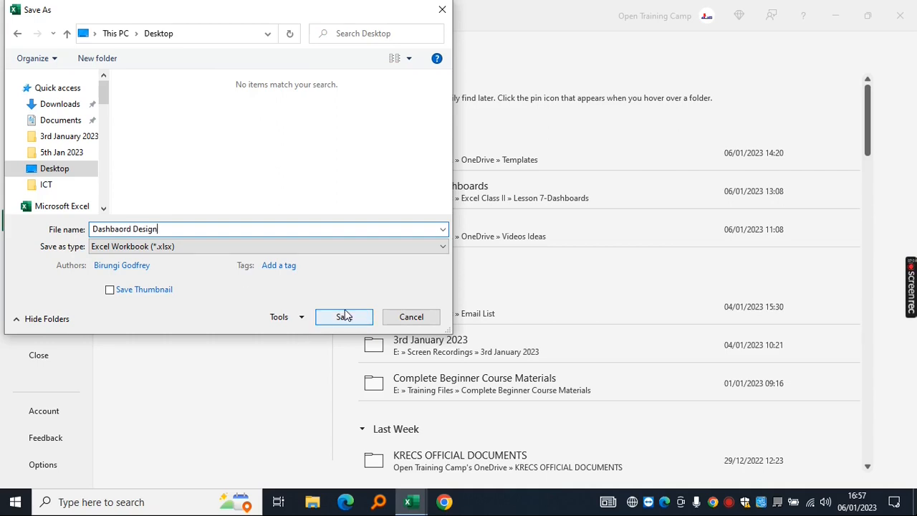
click(344, 317)
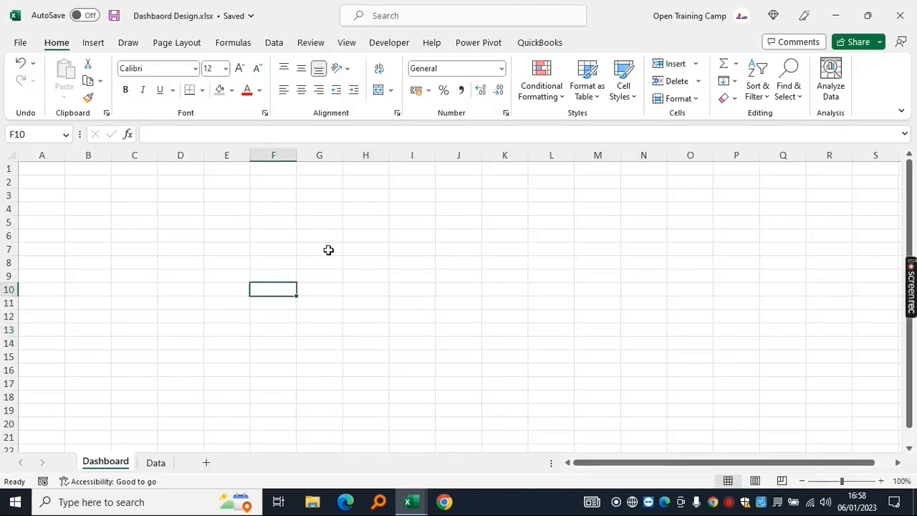
- View the finished dashboard in the Pivot-Table-Dashboard Training workbook and return to the Dashbaord Design workbook
click(327, 250)
click(361, 248)
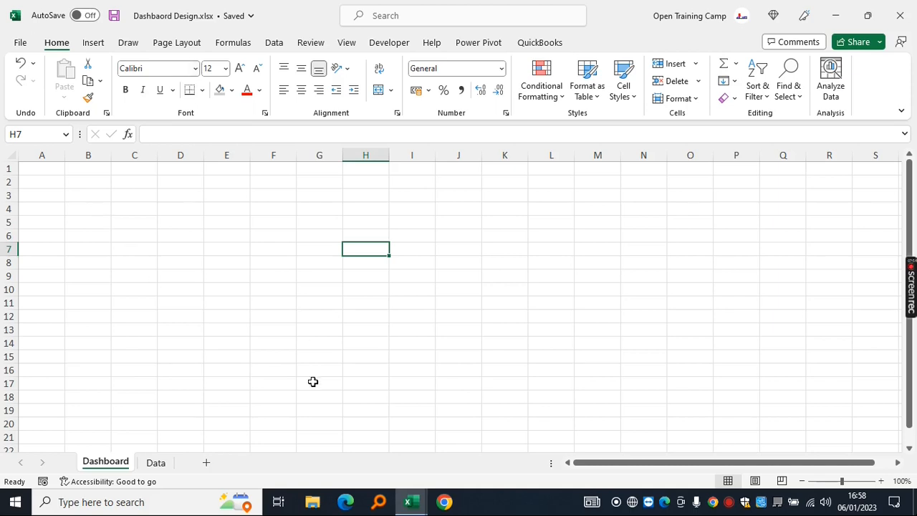
mouse_move(408, 497)
click(340, 444)
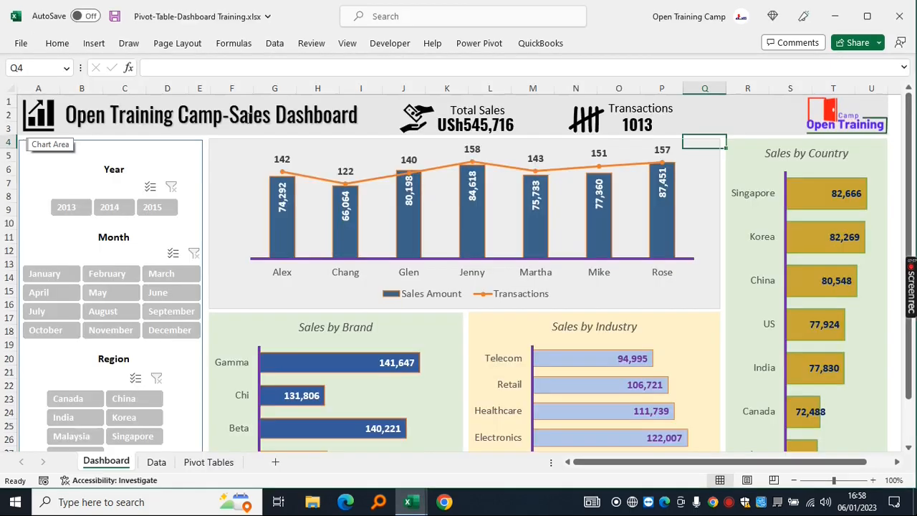
mouse_move(409, 500)
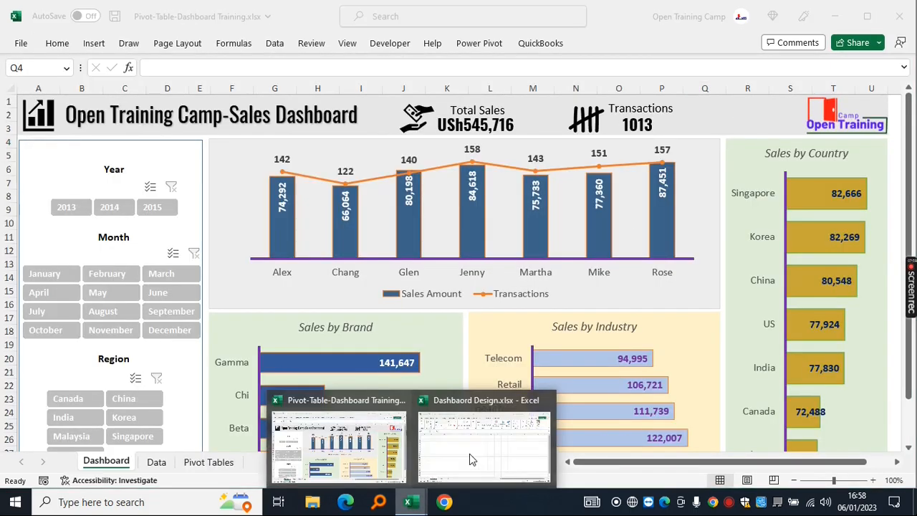
click(469, 454)
- Fill cells A1:S3 on the Dashboard sheet with light grey as a header band and hide the sheet's gridlines
click(68, 194)
drag(41, 171, 861, 195)
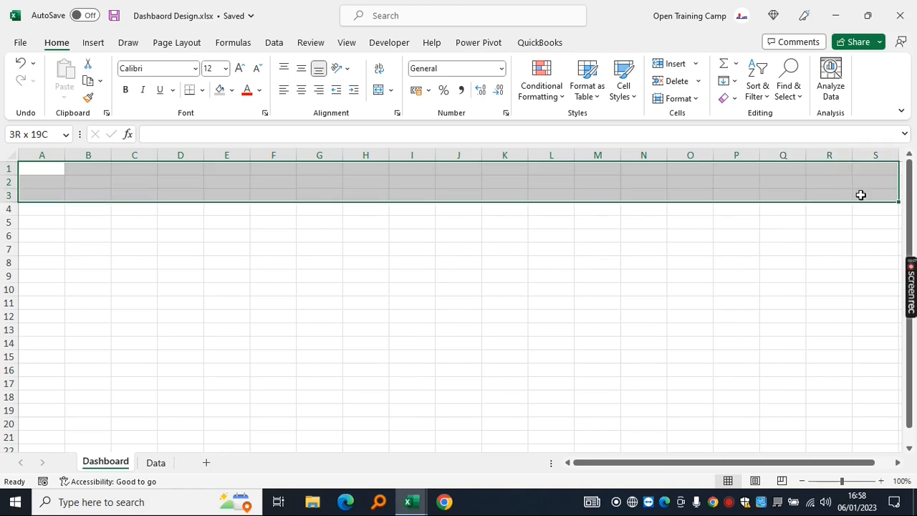
click(232, 90)
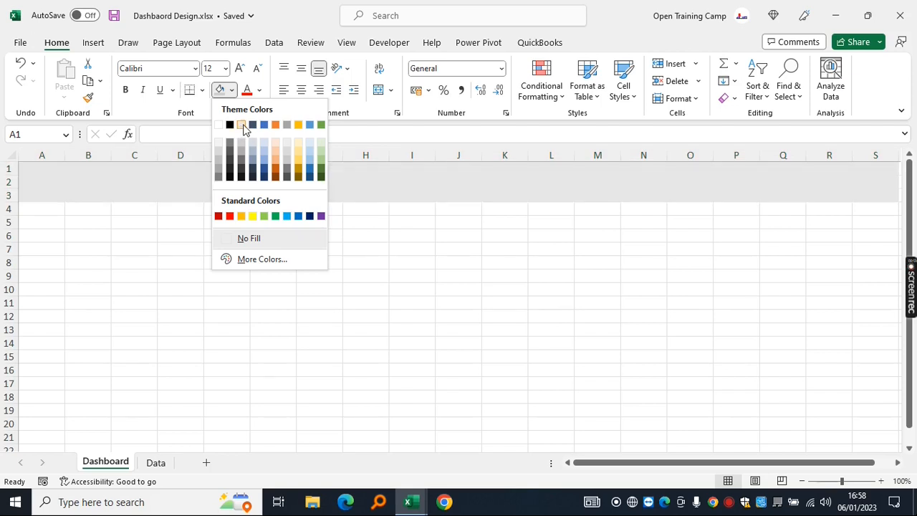
click(219, 151)
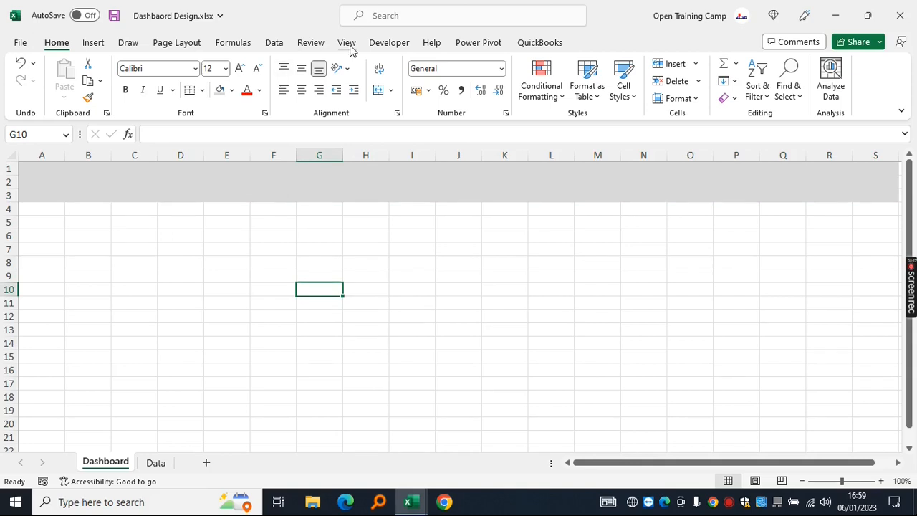
click(349, 46)
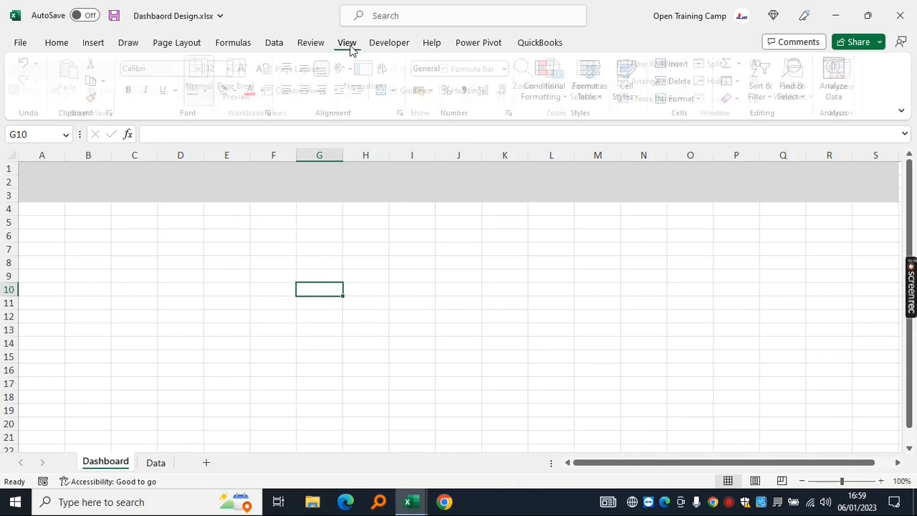
click(399, 90)
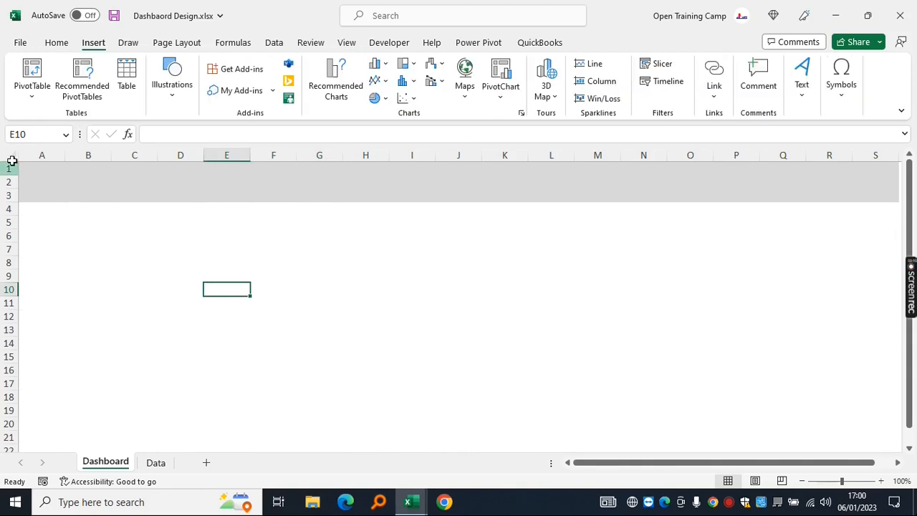
- Compare the header band with the header of the Pivot-Table-Dashboard Training workbook
drag(33, 169, 707, 206)
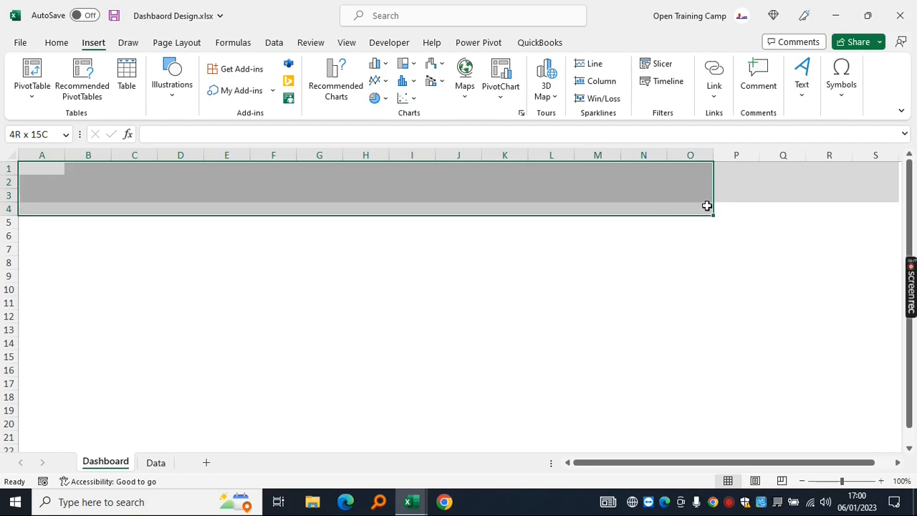
click(549, 316)
click(408, 501)
click(337, 444)
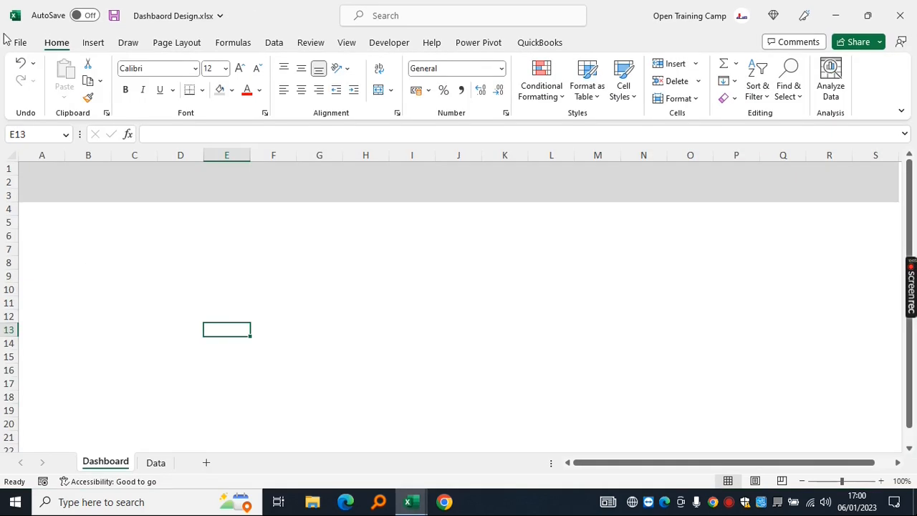
- Insert WordArt in the plain black style with the text "Open Training Camp-Sales Dashboard"
click(93, 43)
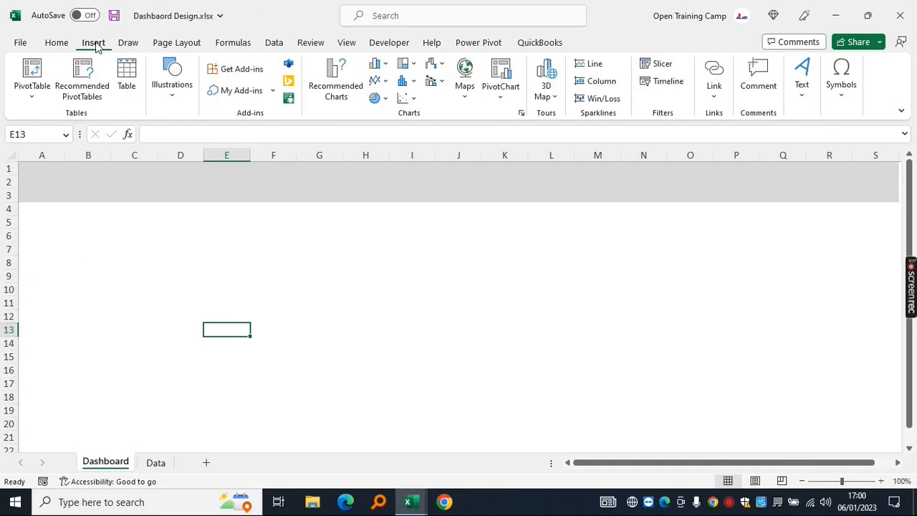
click(803, 100)
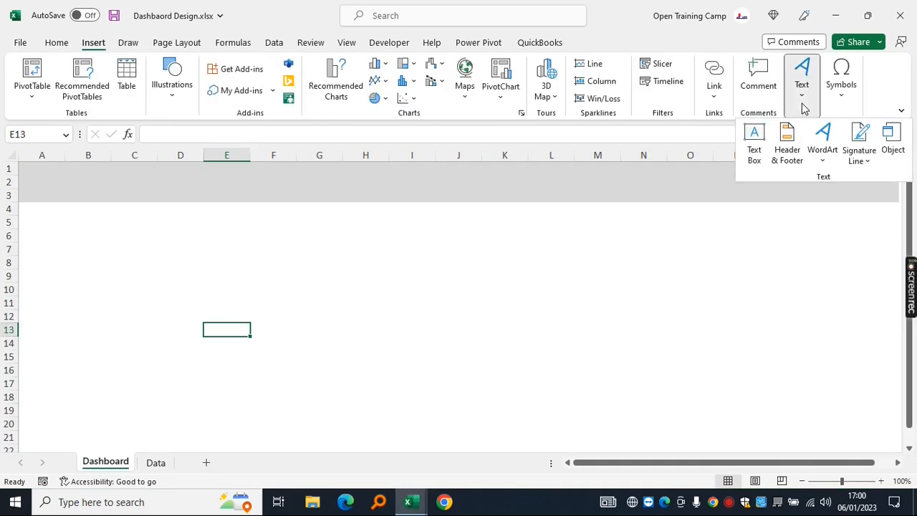
click(825, 161)
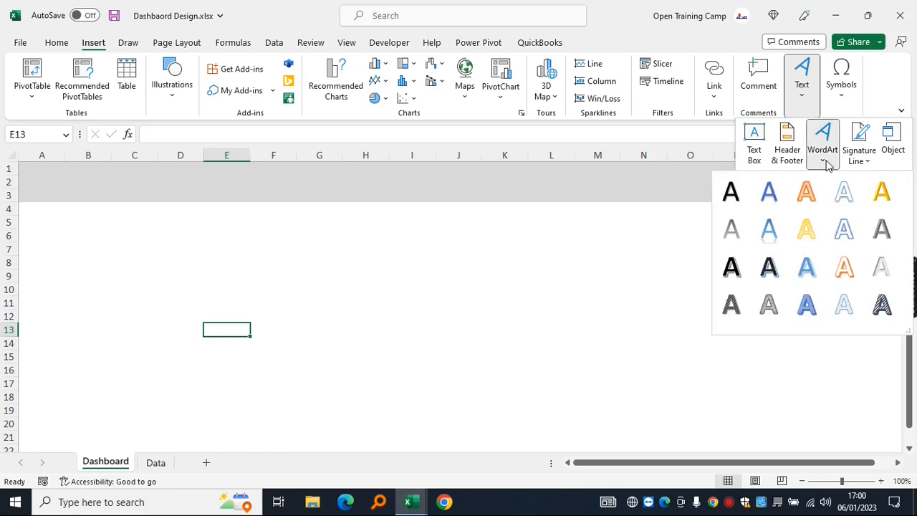
click(733, 199)
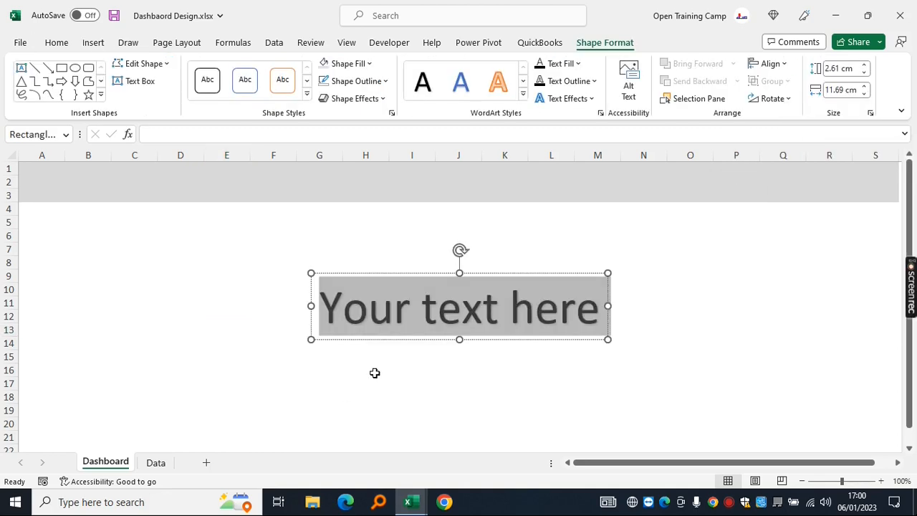
text(Open)
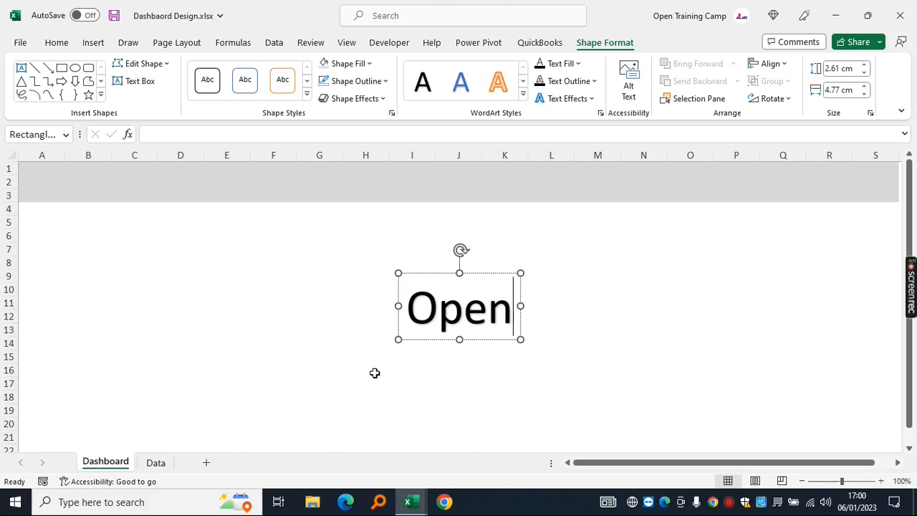
text( Training )
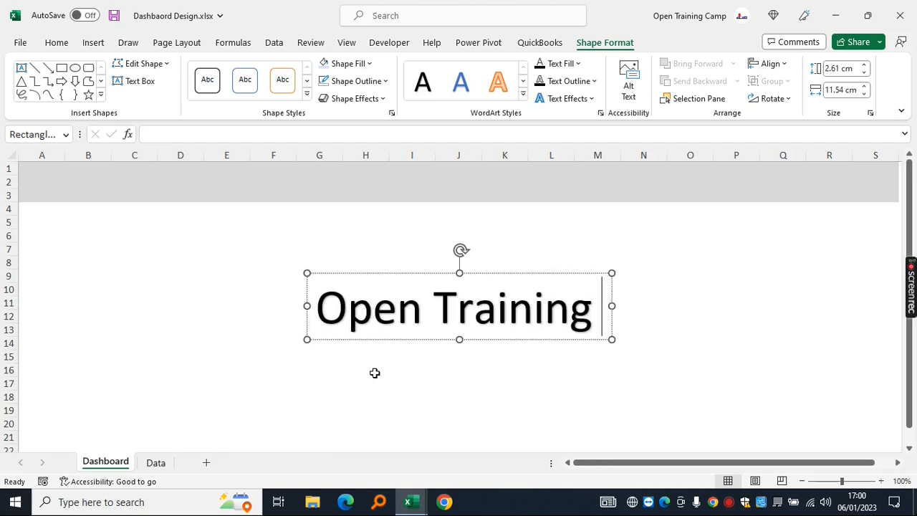
text(Camp-S)
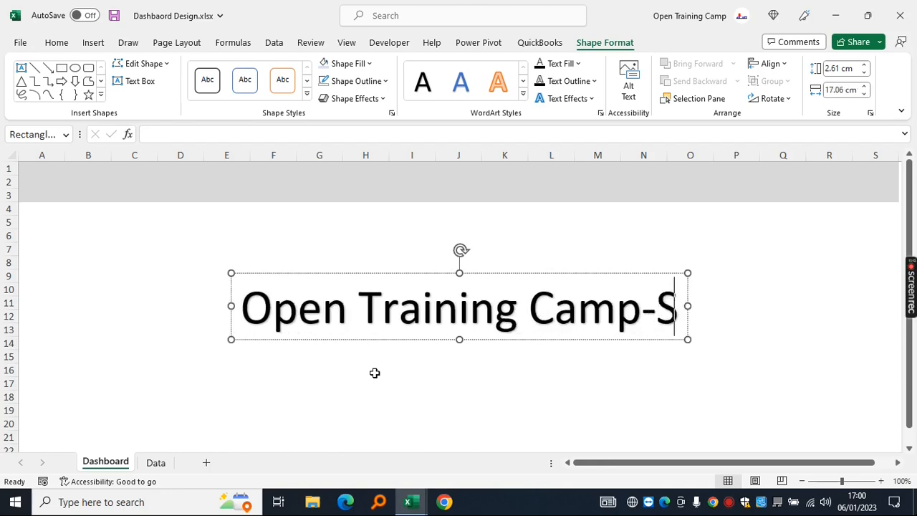
text(ales Dashboard)
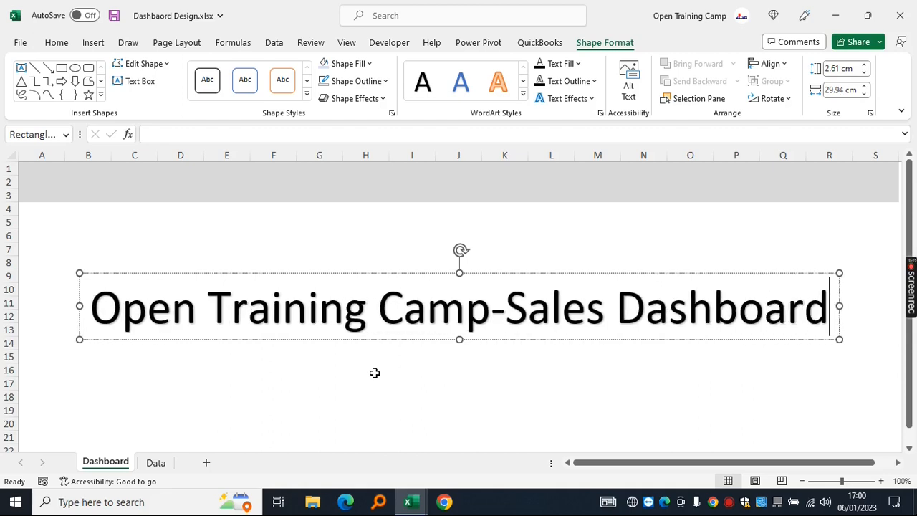
- Reduce the font size of the whole WordArt title until it suits the header band, and make it bold
key(ctrl+a)
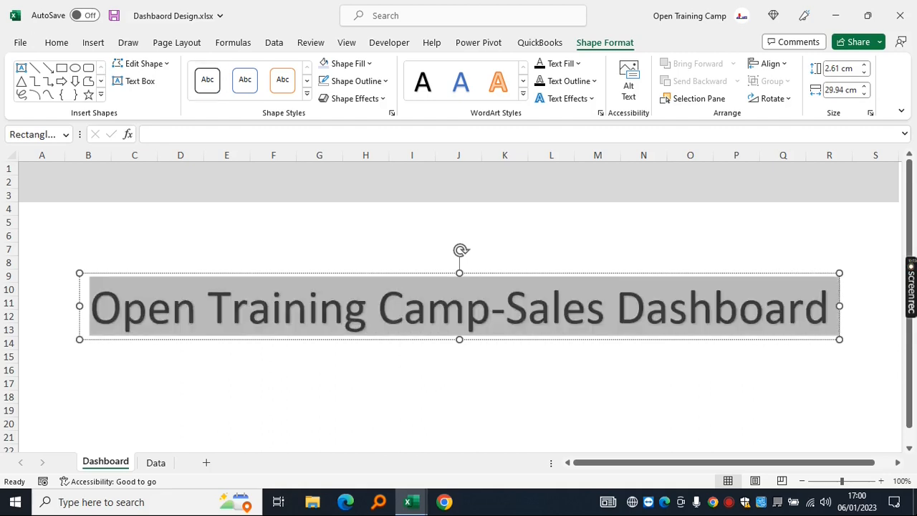
click(56, 43)
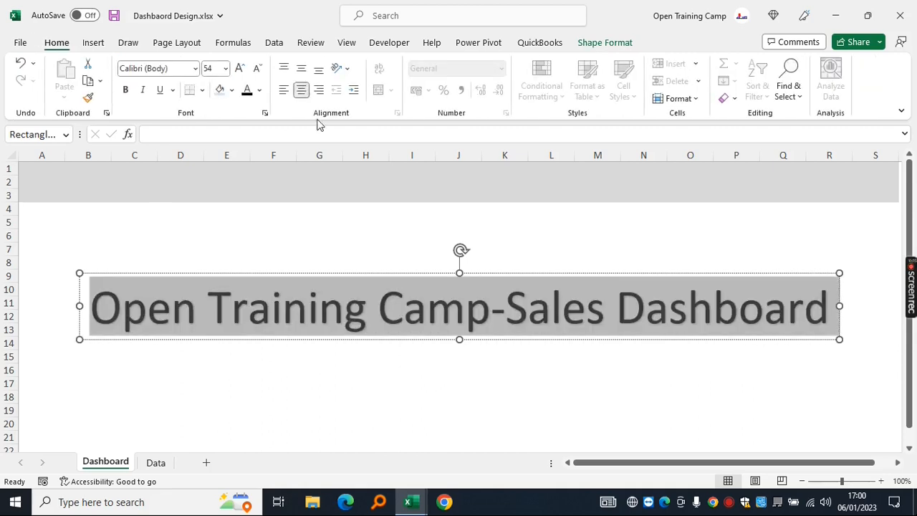
click(259, 72)
click(259, 72)
click(259, 72)
click(259, 71)
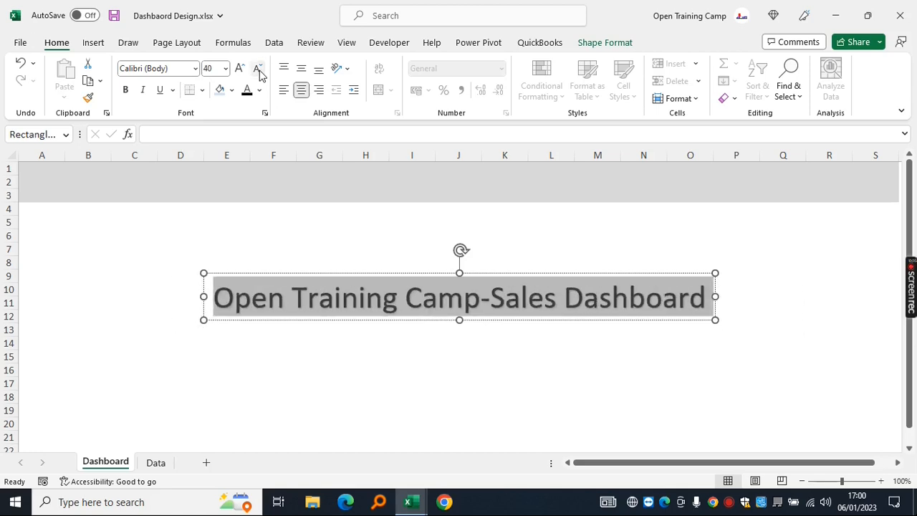
click(259, 72)
click(260, 72)
click(125, 90)
- Move the WordArt title into the grey header band over rows 1 to 3, starting at about column B, and deselect it
drag(437, 274, 273, 168)
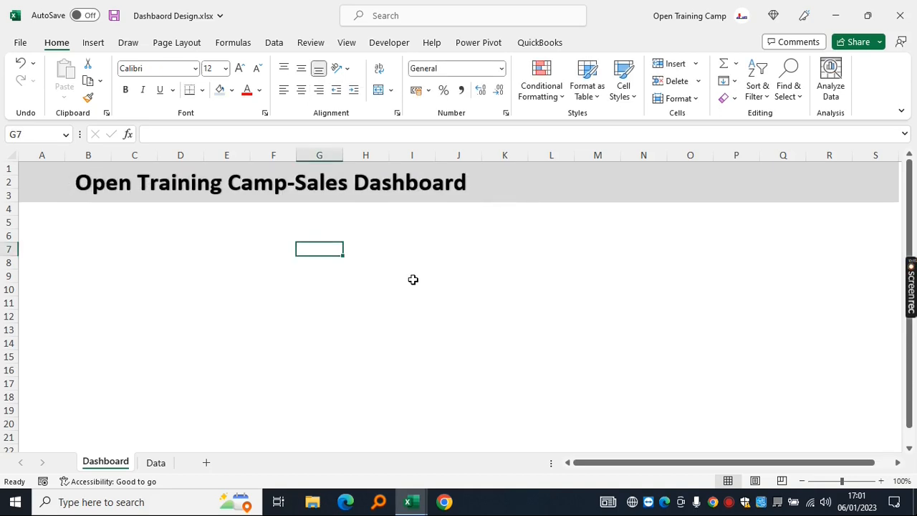
click(413, 279)
click(412, 288)
click(335, 274)
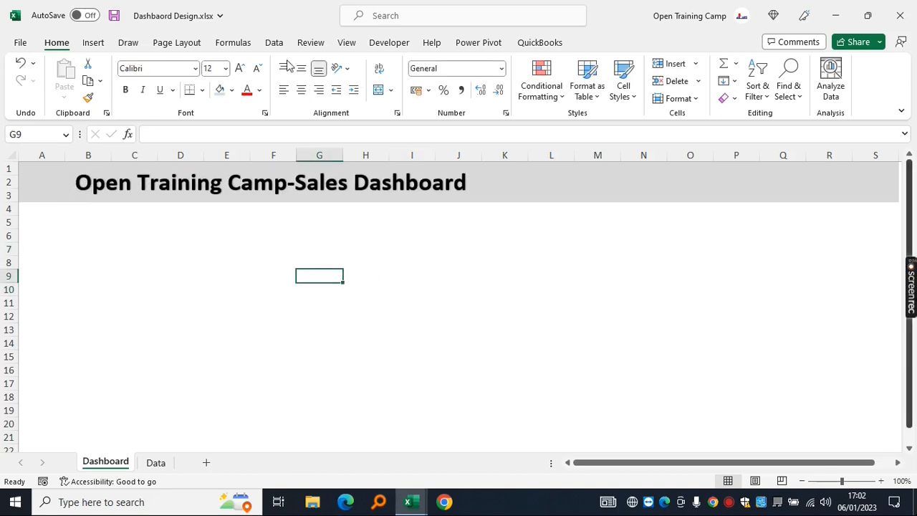
- Search the stock icons for "graphs" and select the solid bar chart icon with a rising arrow
click(94, 43)
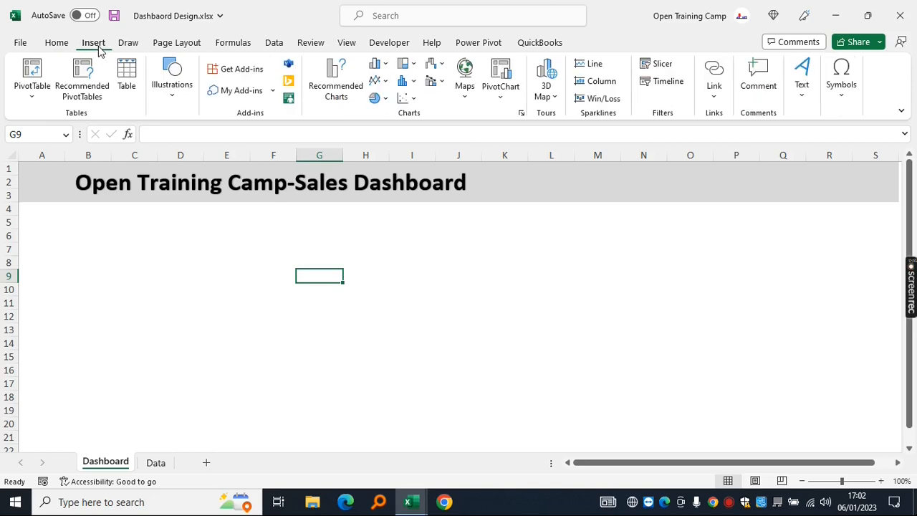
click(176, 102)
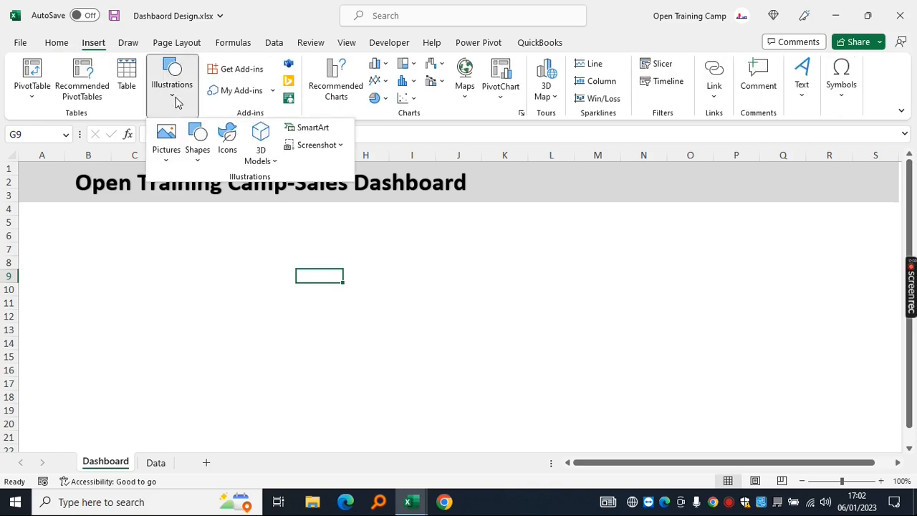
click(227, 137)
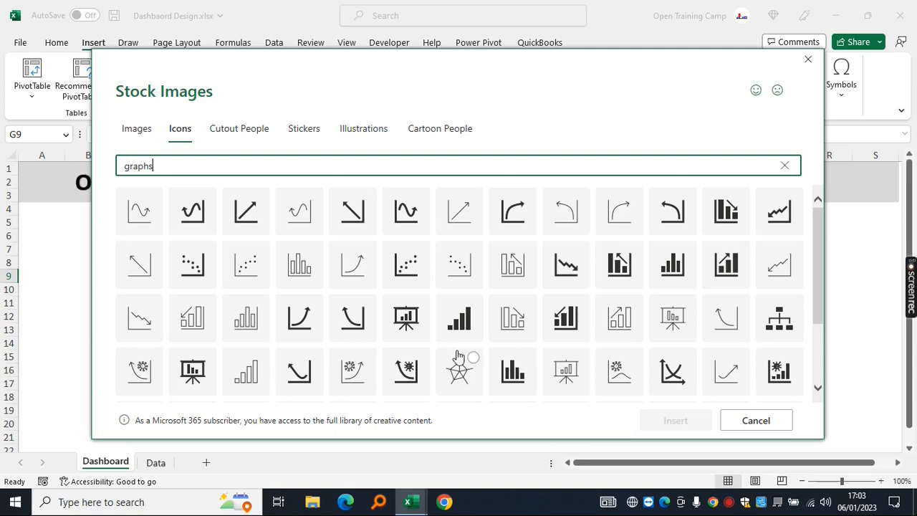
click(743, 263)
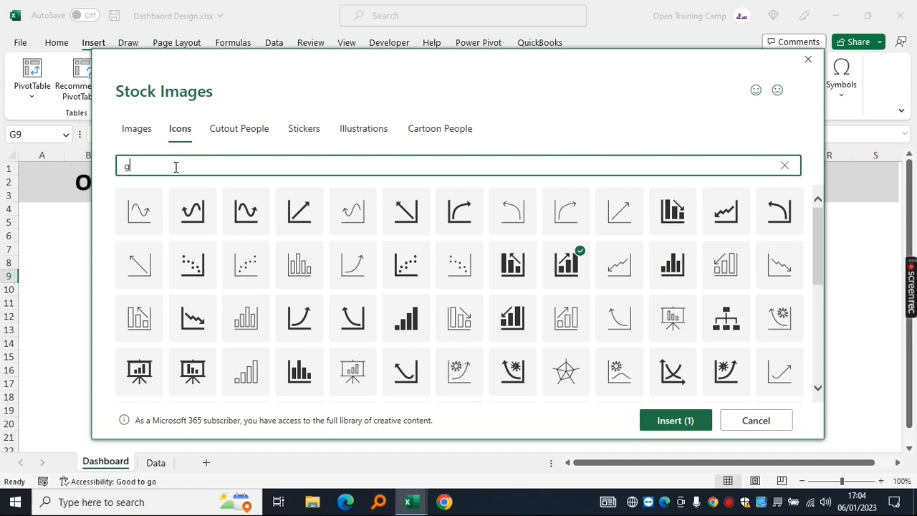
- Add the solid hand-with-money icon found under "commerce" and the solid icon found under "tally" to the selection, and insert all three icons
key(BackSpace)
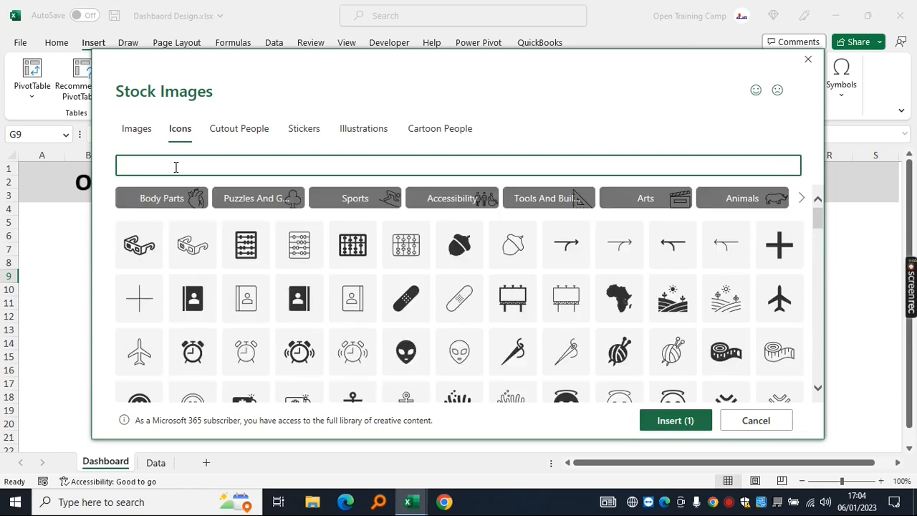
text(commerce)
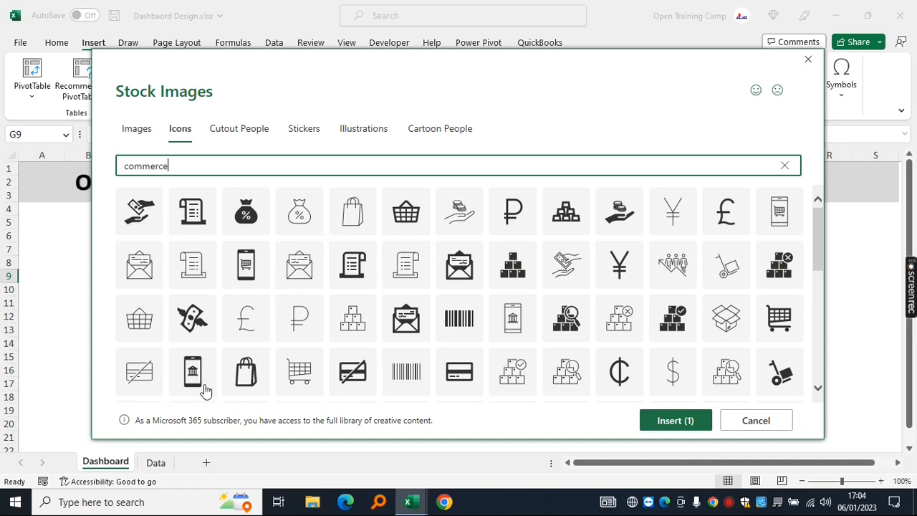
click(153, 199)
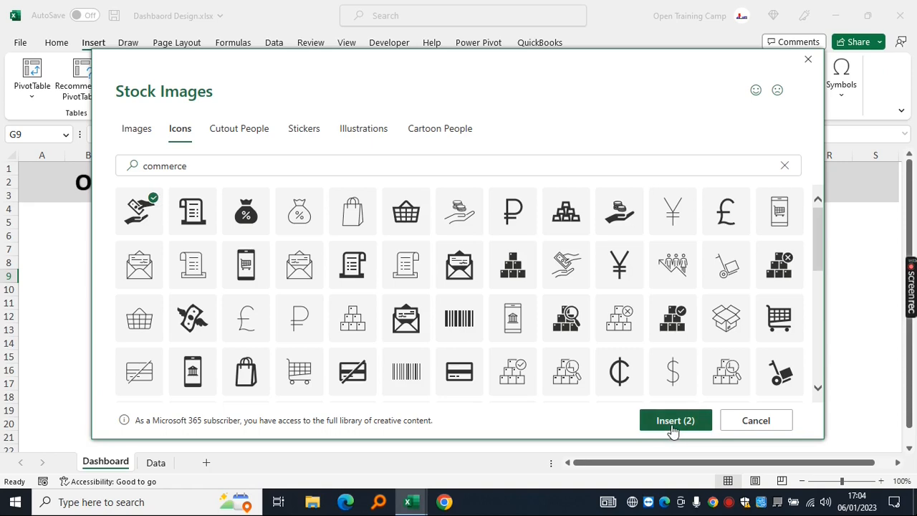
click(188, 166)
click(182, 163)
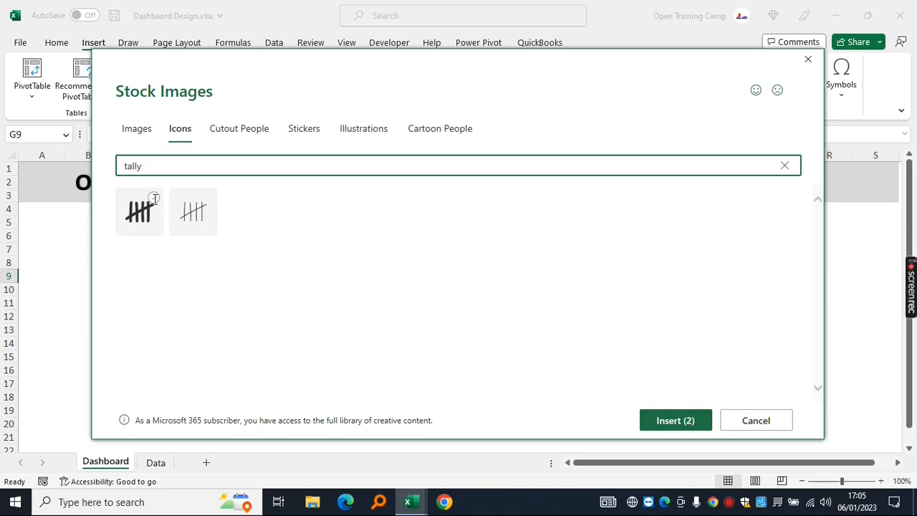
click(153, 198)
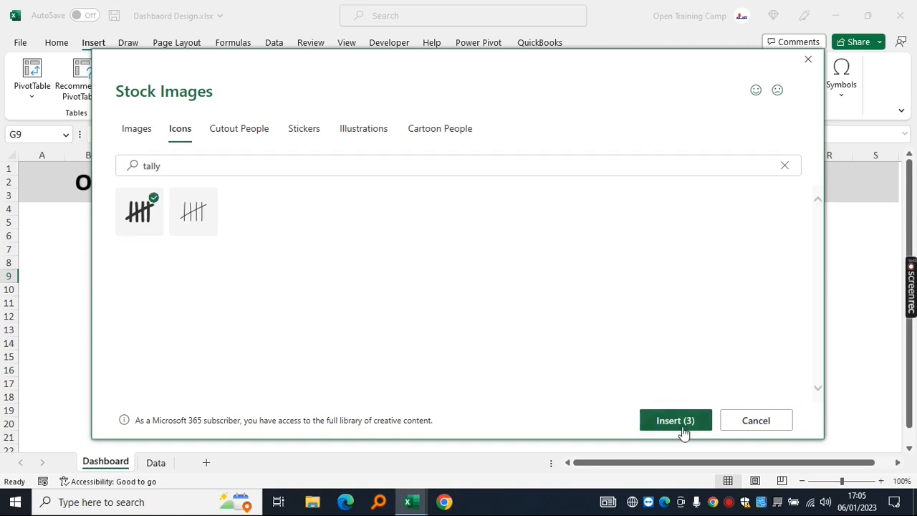
click(676, 421)
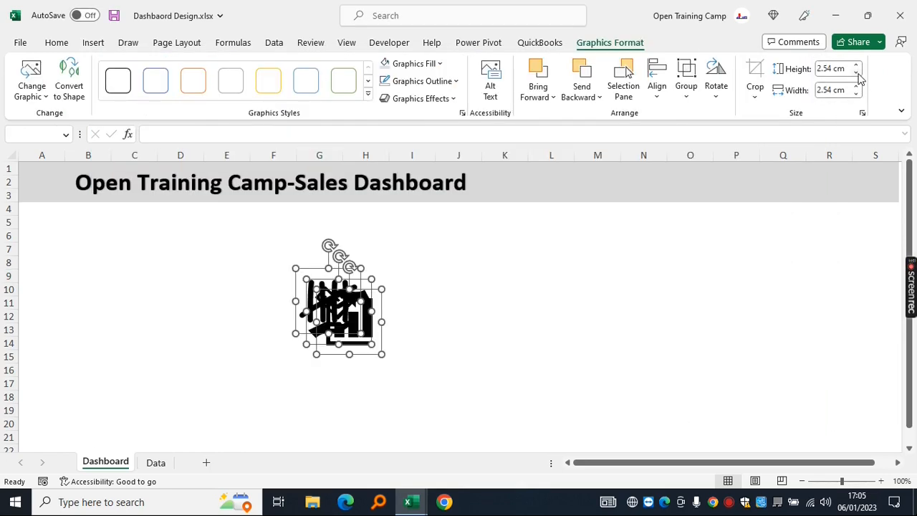
- Reduce the three inserted icons together to 1.6 cm high and 1.6 cm wide, and deselect them
click(856, 73)
click(857, 73)
click(856, 73)
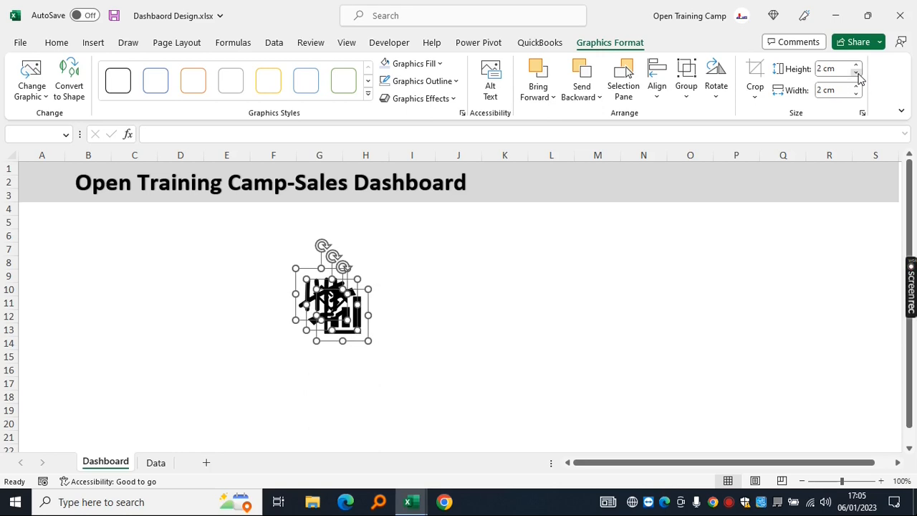
click(856, 73)
click(856, 73)
click(856, 73)
click(857, 73)
click(459, 277)
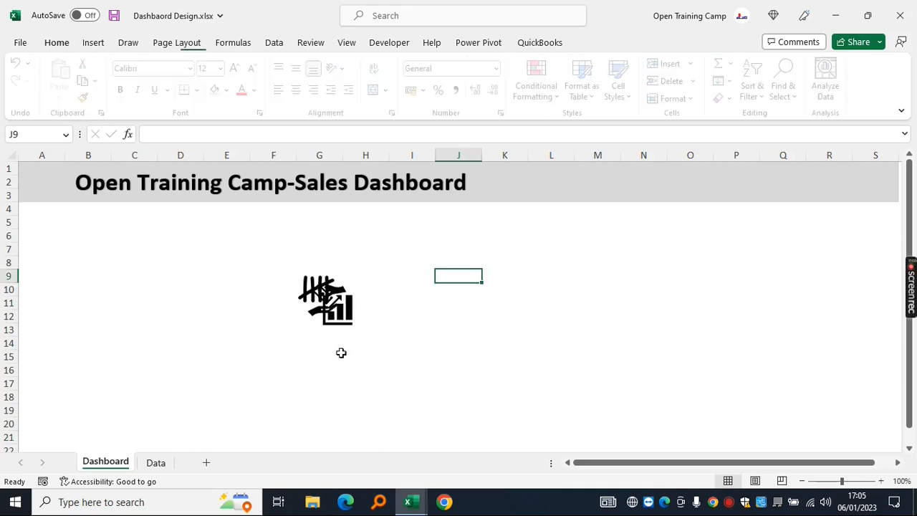
- Place the icons in the header band: the bar chart at column A, the hand with money around columns K–L, the tally at column P
drag(335, 314, 49, 192)
click(247, 279)
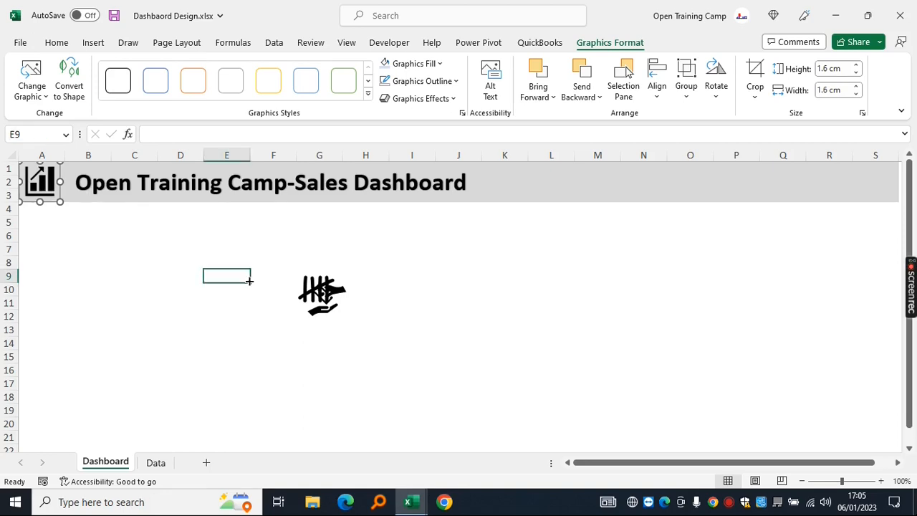
click(322, 294)
drag(323, 294, 725, 180)
click(659, 261)
click(366, 316)
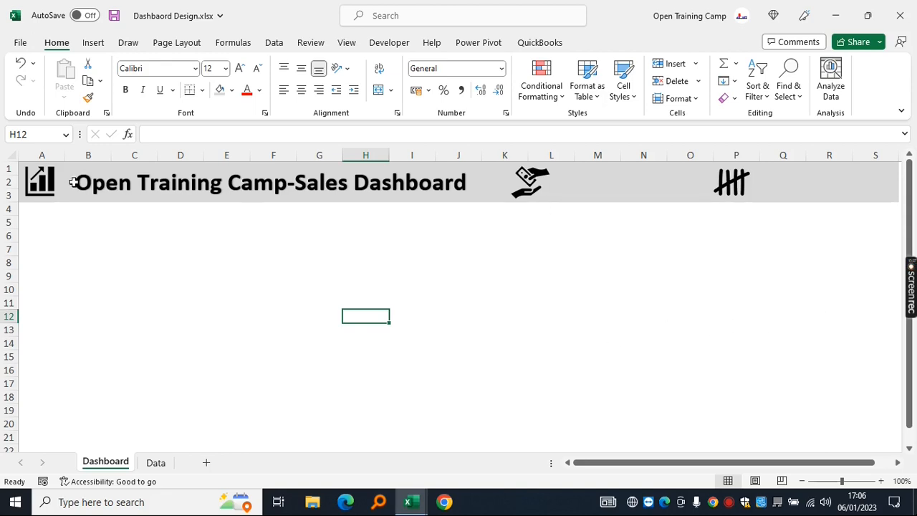
- Insert the picture Open_Training_Camp_Logo-removebg-preview.png from this device onto the Dashboard sheet
click(94, 45)
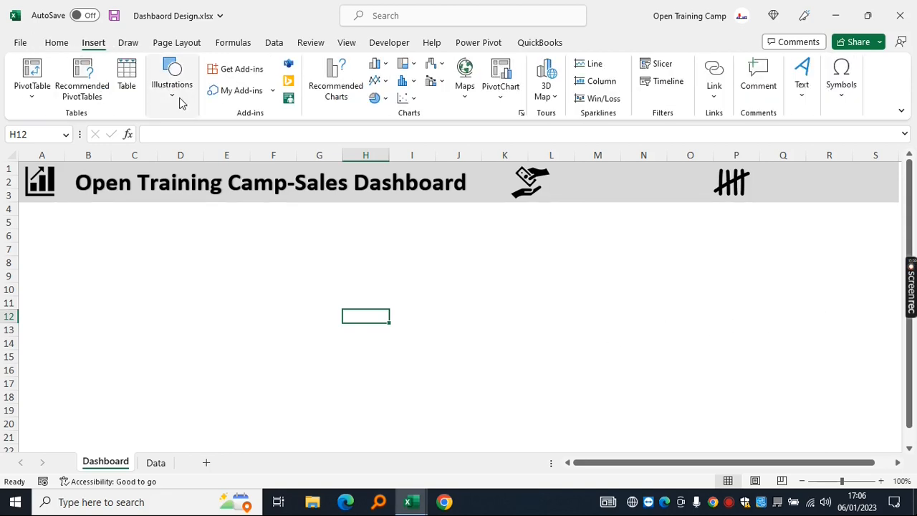
click(180, 100)
click(170, 165)
click(189, 204)
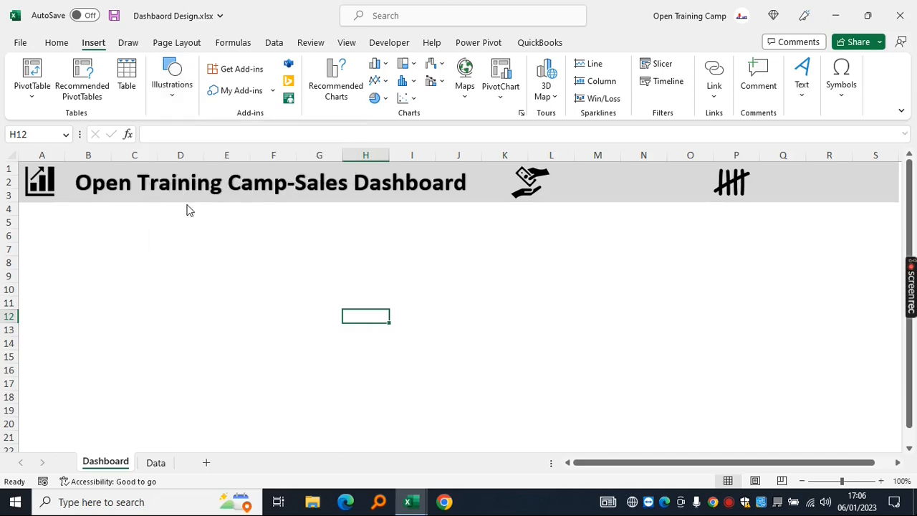
drag(446, 172, 444, 177)
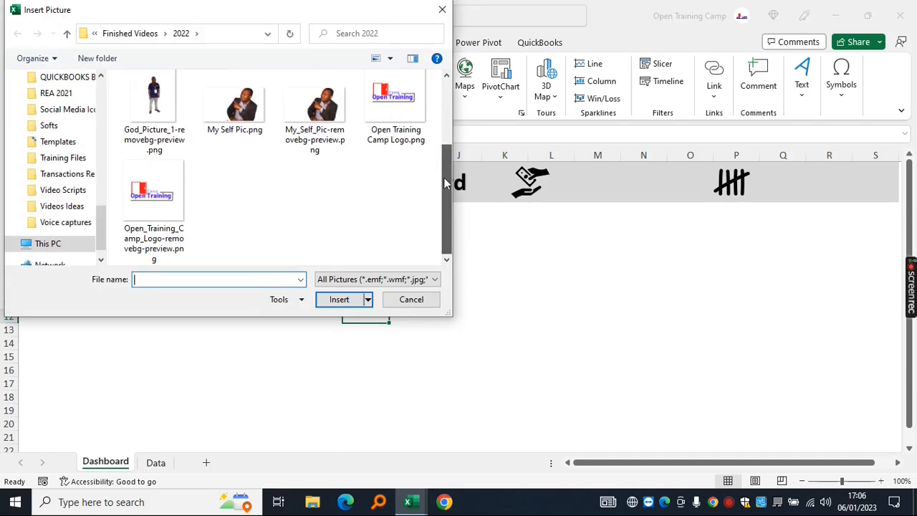
click(163, 203)
double_click(163, 203)
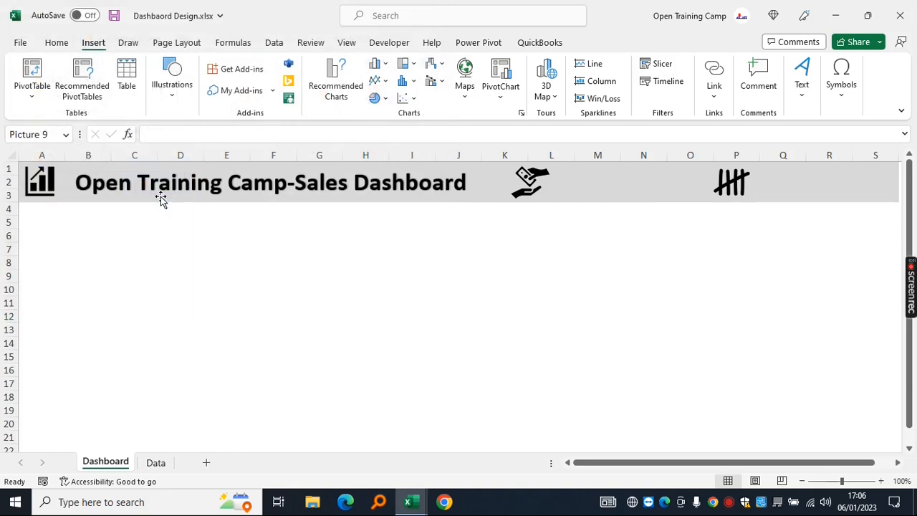
- Shrink the inserted logo proportionally until it is small enough for the three-row header band
drag(563, 326, 518, 238)
click(789, 69)
drag(466, 221, 468, 335)
click(739, 260)
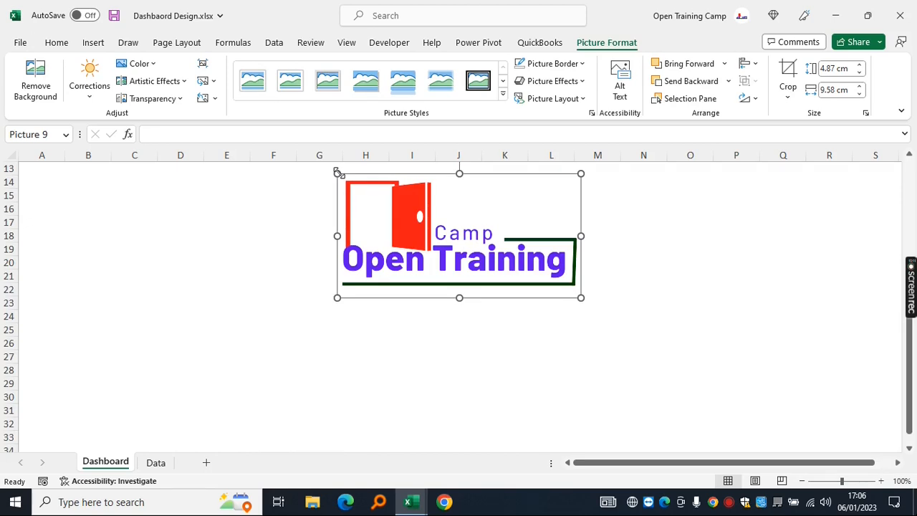
drag(338, 174, 473, 243)
- Move the logo into the header band over columns R to S and shift the tally icon to column O
scroll(557, 258, up, 4)
drag(518, 413, 847, 188)
drag(725, 183, 688, 183)
click(598, 330)
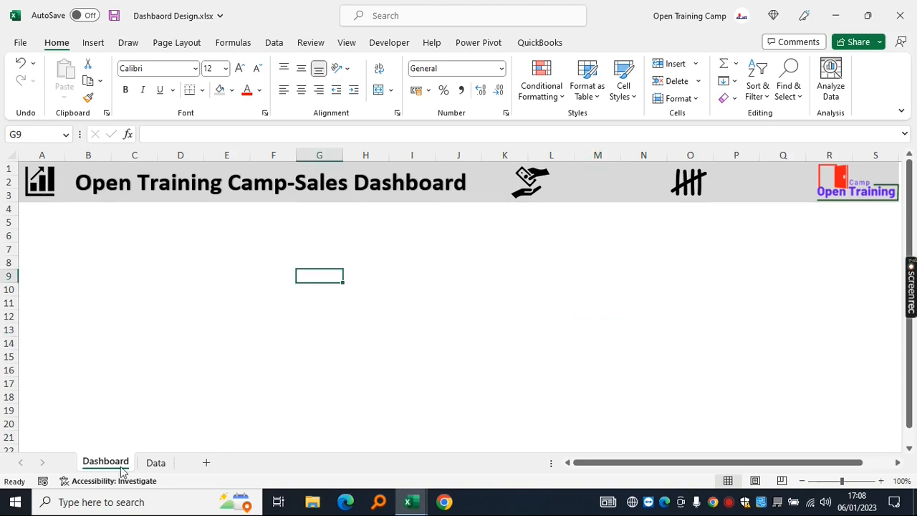
- Look over the columns of the sales data on the Data sheet and return to the Dashboard sheet
click(156, 462)
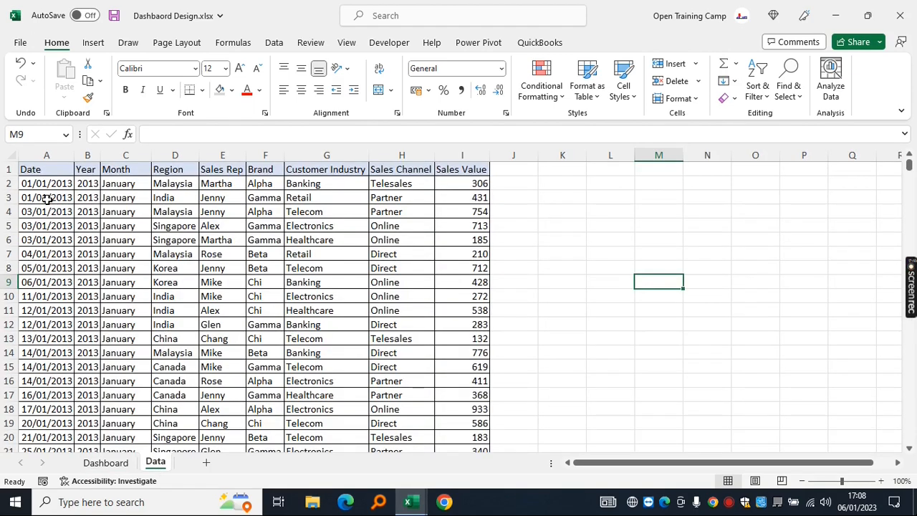
click(109, 209)
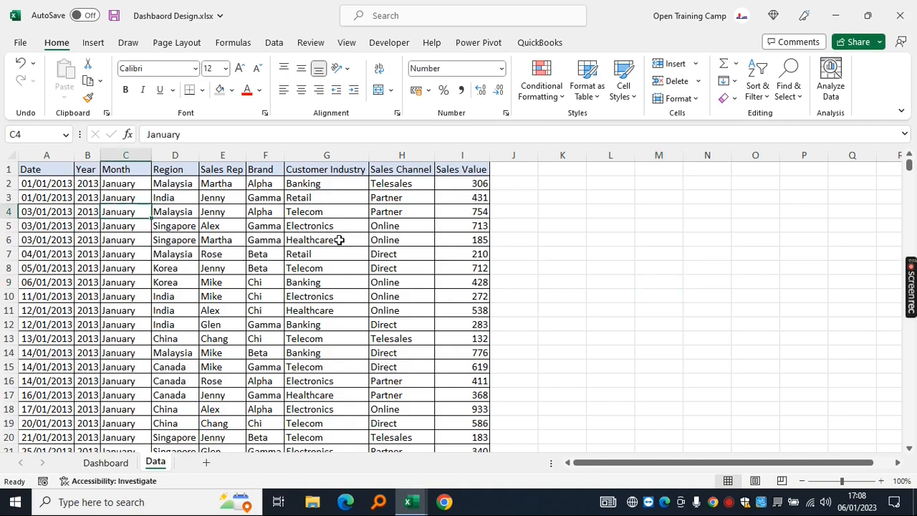
click(96, 465)
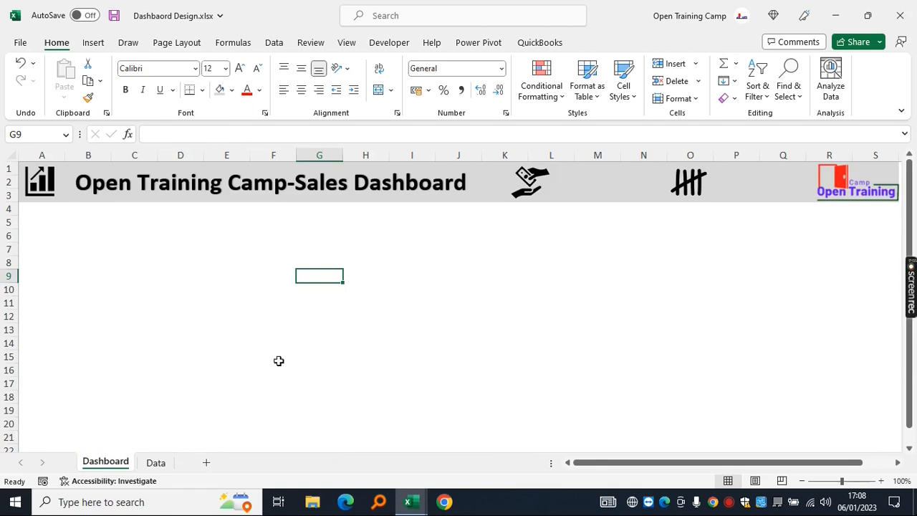
- Format the whole sales data range A1:I1014 on the Data sheet as a table with headers, in the black gridded light style
click(156, 463)
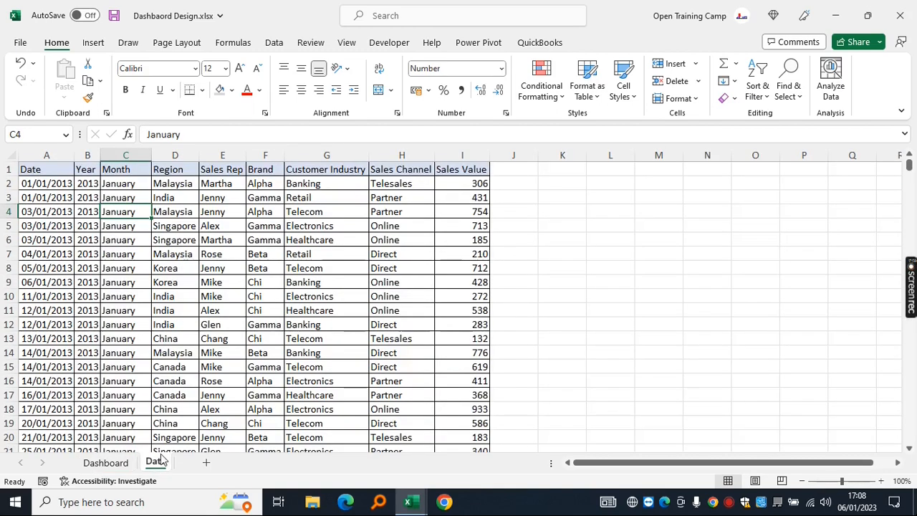
click(44, 171)
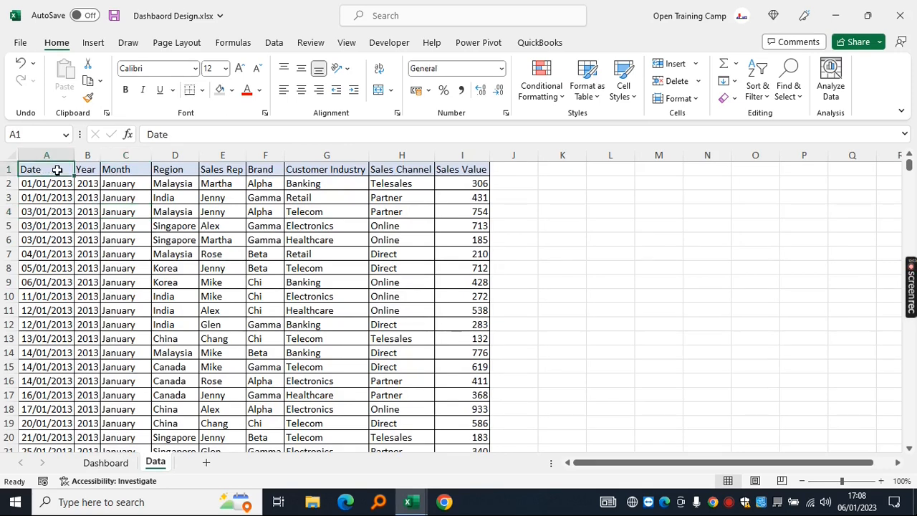
key(ctrl+shift+Right)
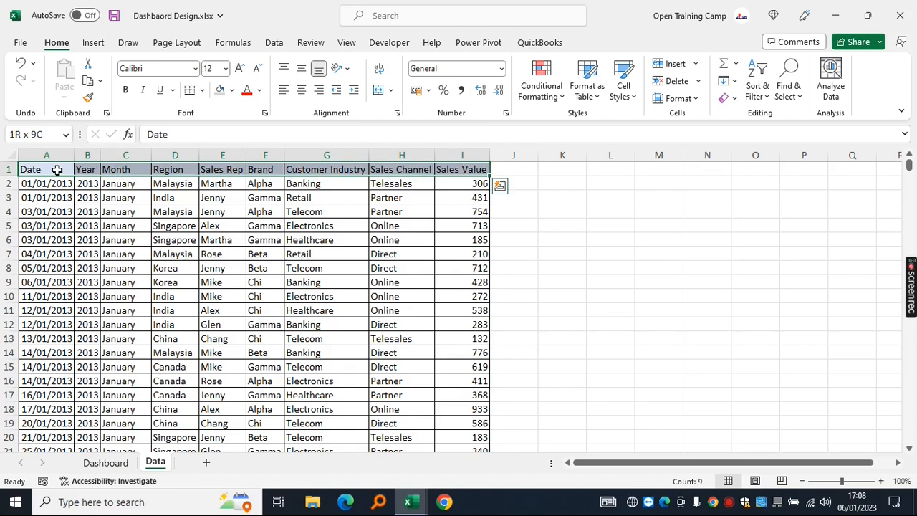
key(ctrl+shift+Down)
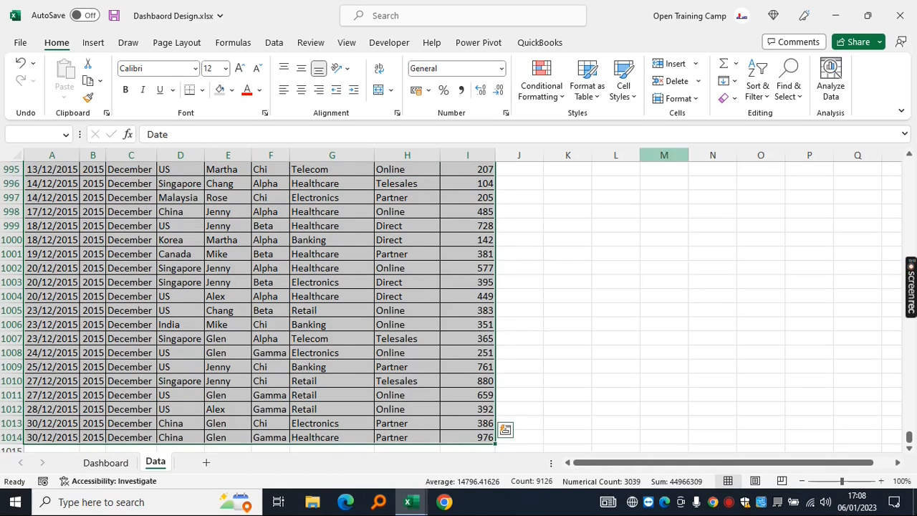
click(93, 42)
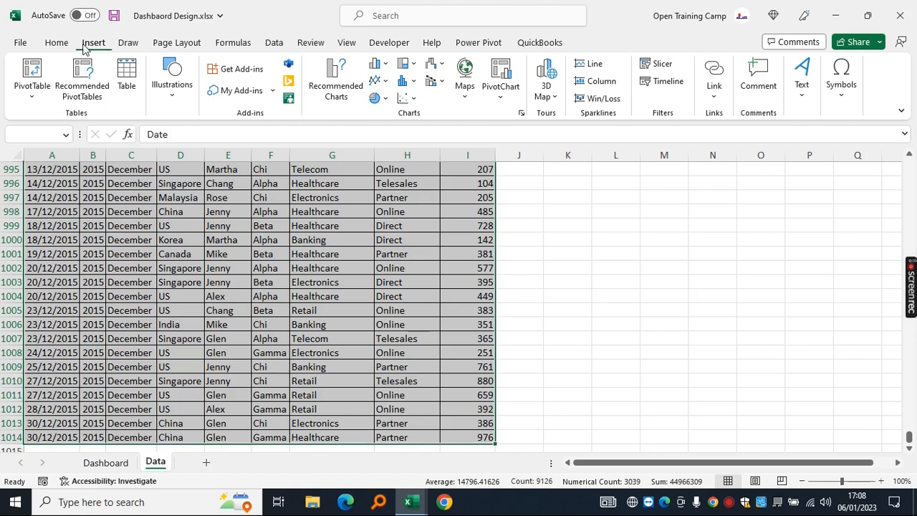
click(57, 45)
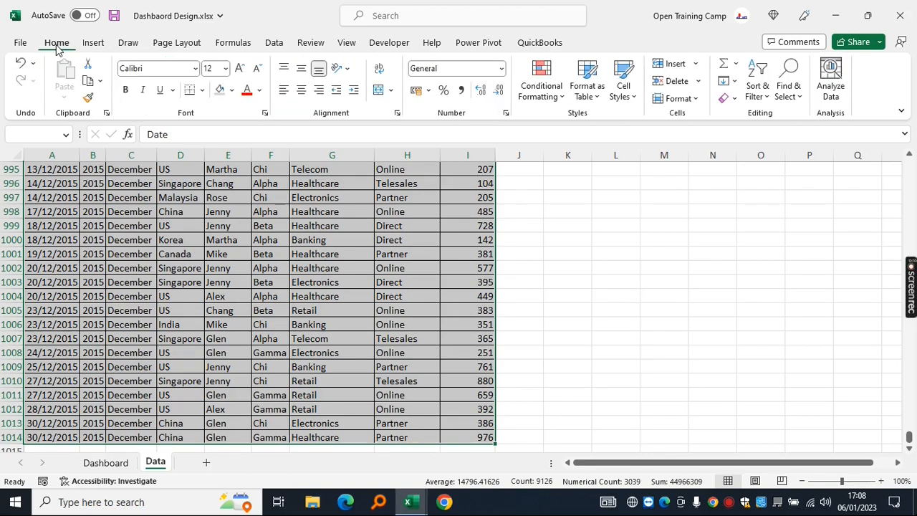
click(594, 98)
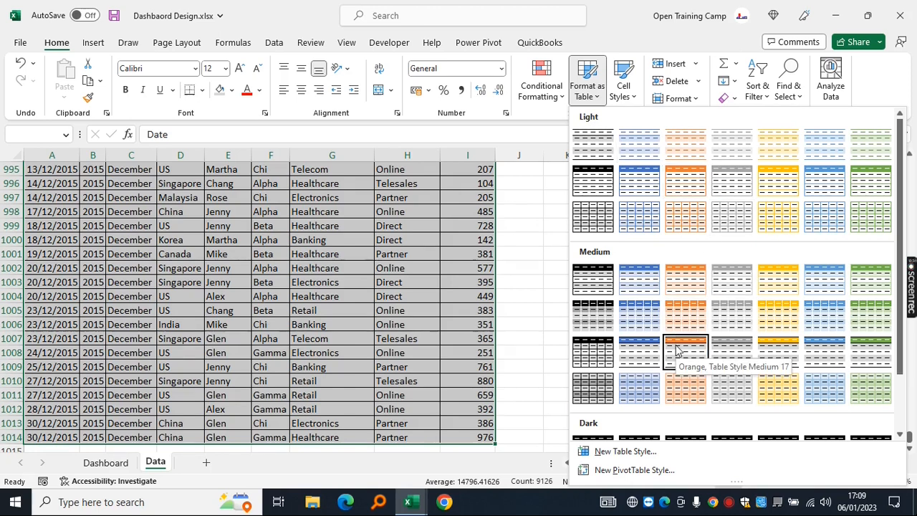
click(595, 219)
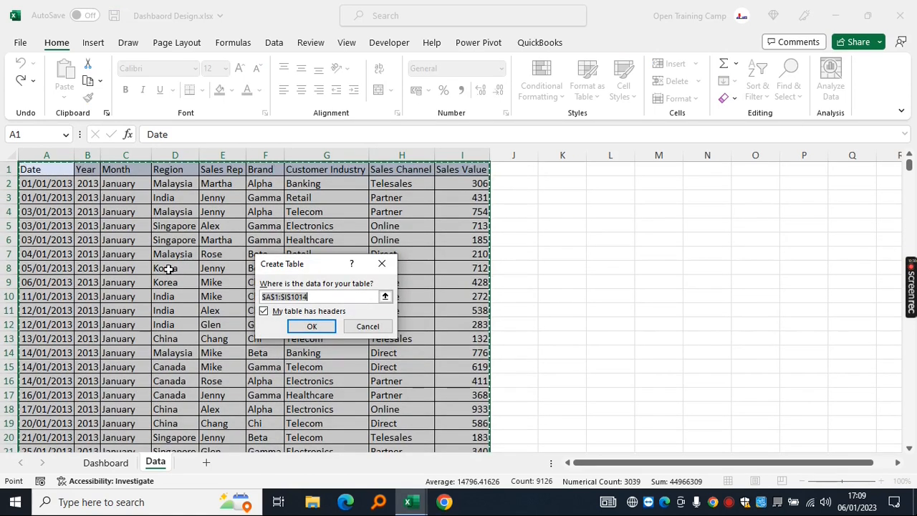
drag(293, 262, 267, 241)
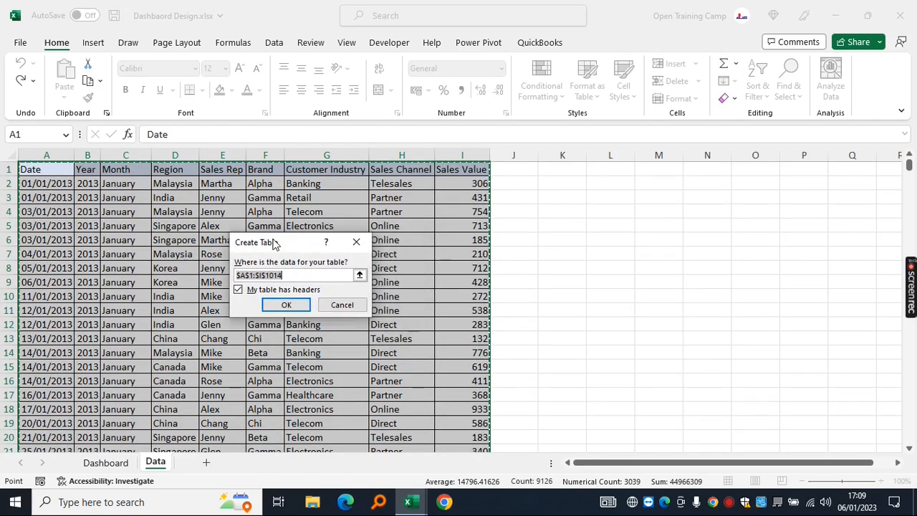
click(287, 277)
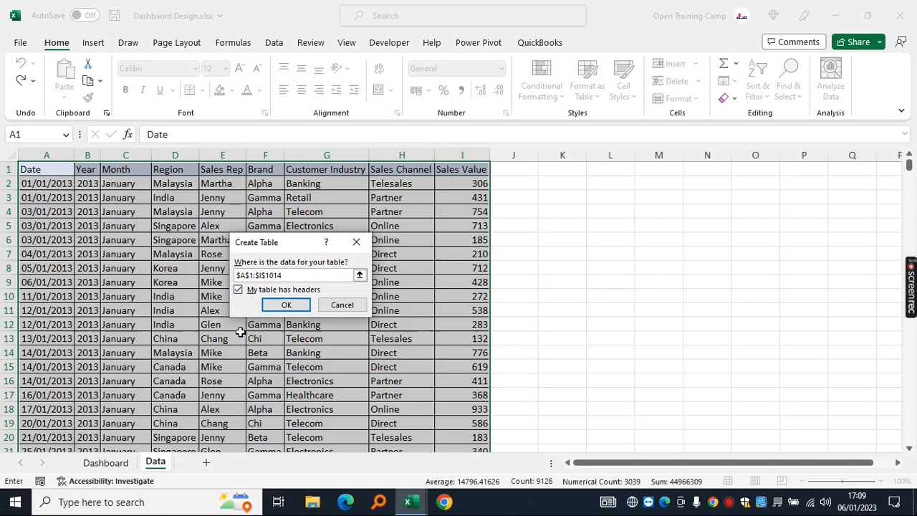
click(285, 305)
- Name the new table Sales_Data and deselect it
double_click(47, 81)
text(Sales_Data)
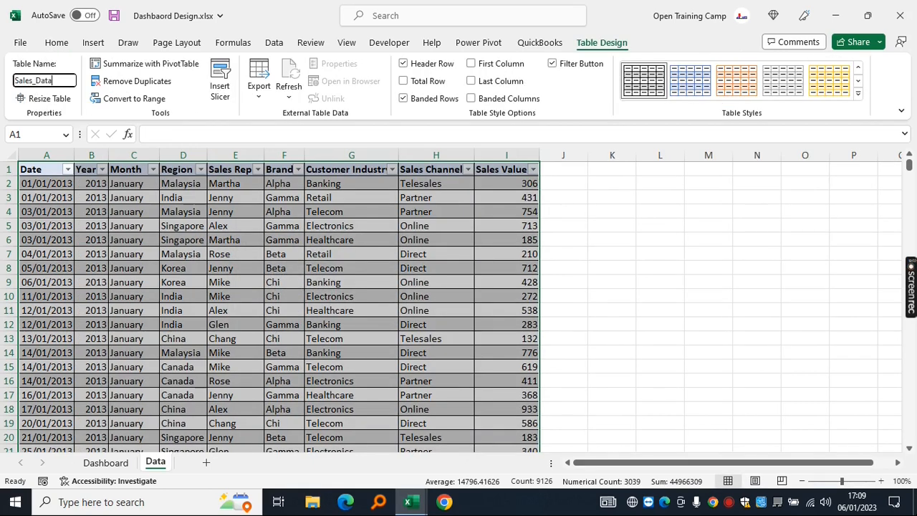
click(661, 254)
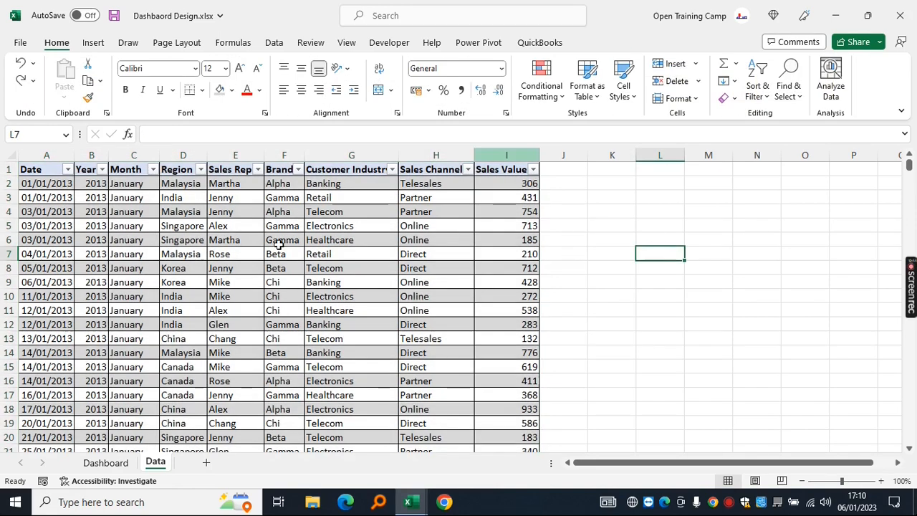
- Clear the table style from the Sales_Data table and deselect the table
click(181, 239)
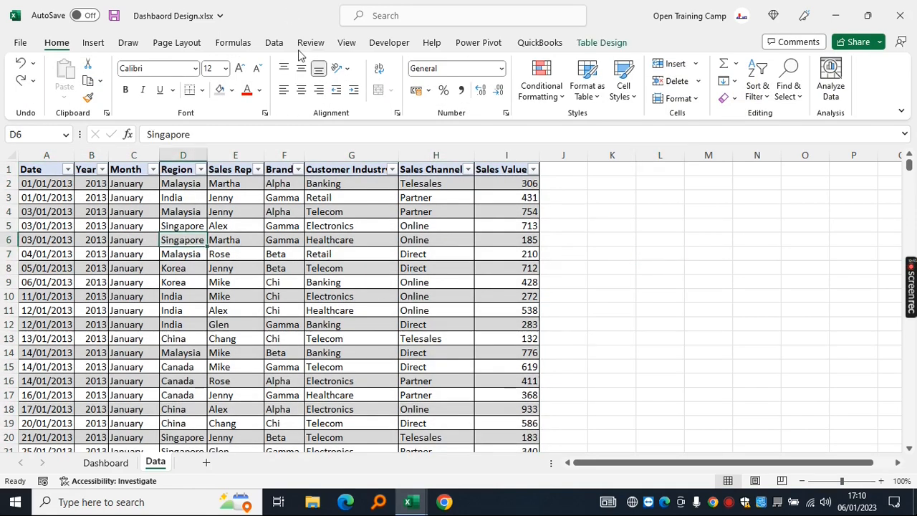
click(600, 42)
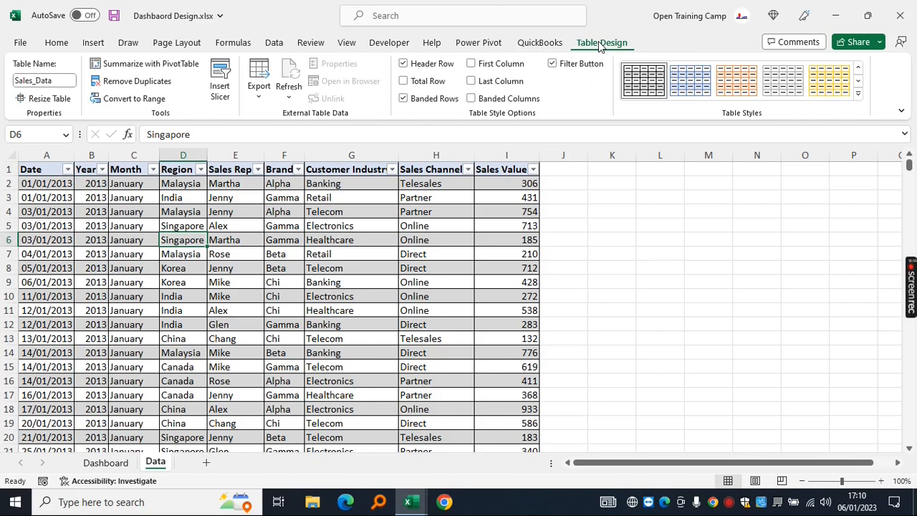
click(858, 94)
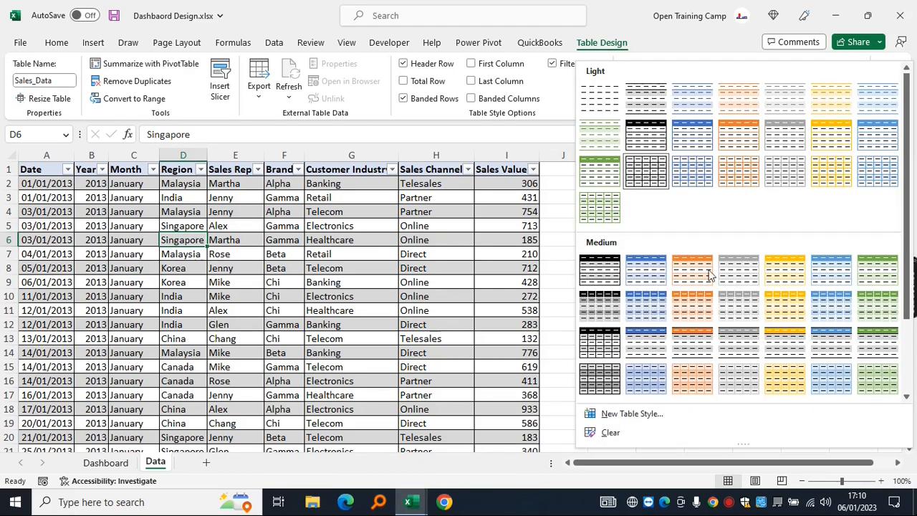
click(605, 435)
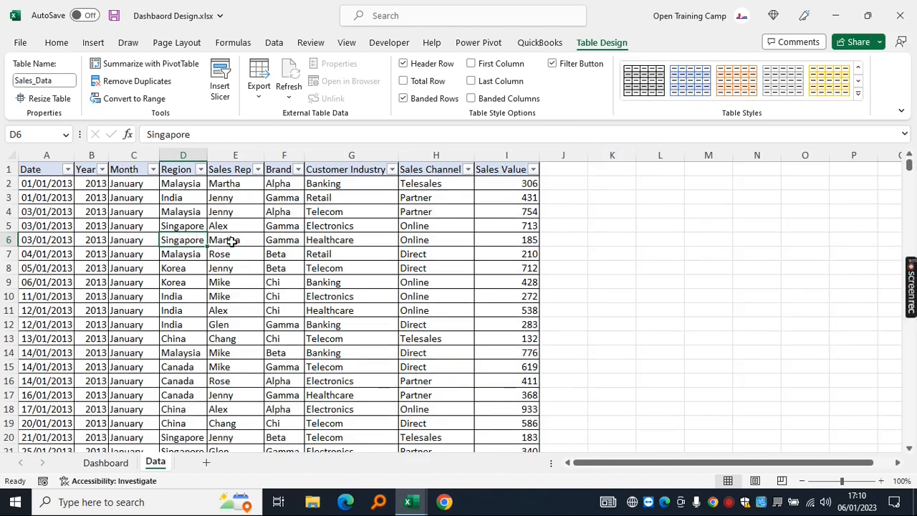
click(228, 222)
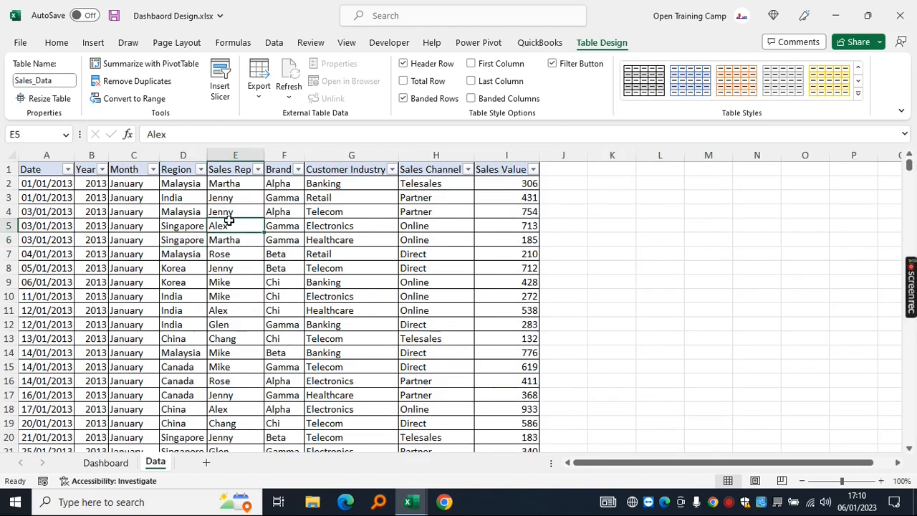
click(178, 222)
scroll(178, 222, down, 6)
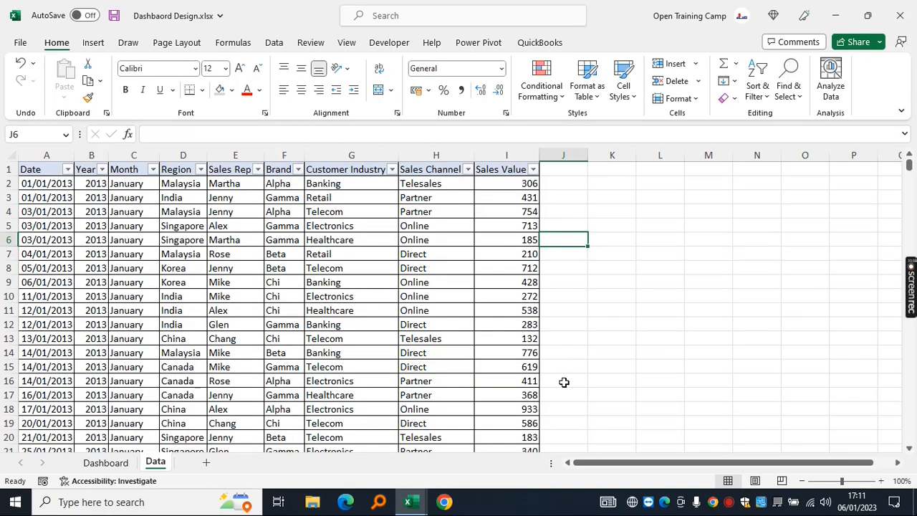
click(625, 320)
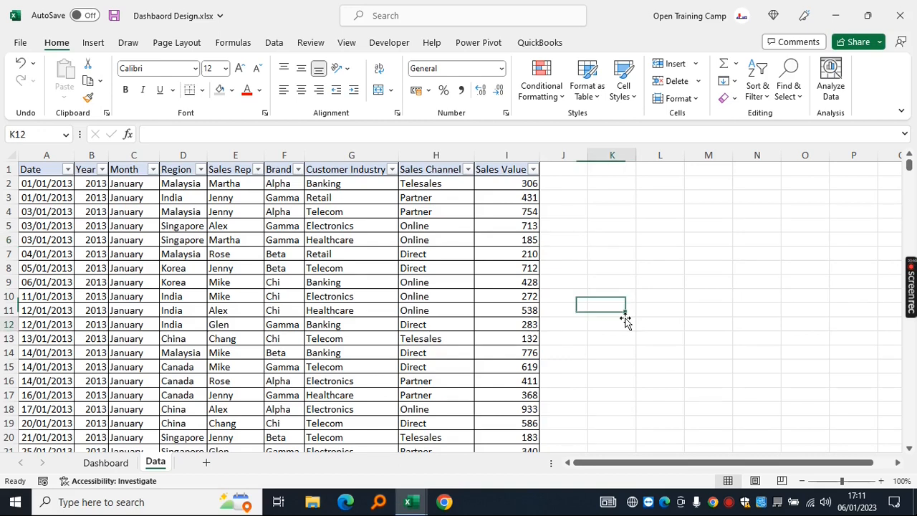
- Insert a PivotTable based on the Sales_Data table in a new worksheet
click(225, 254)
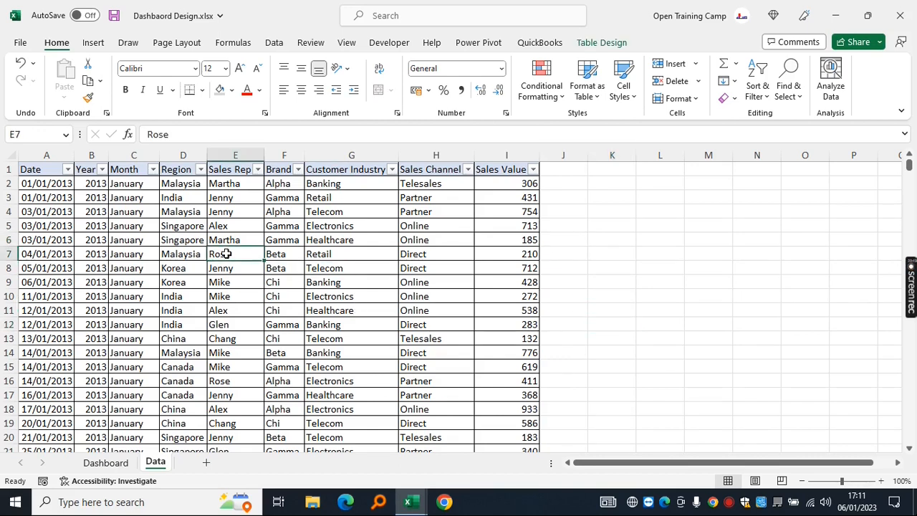
click(93, 42)
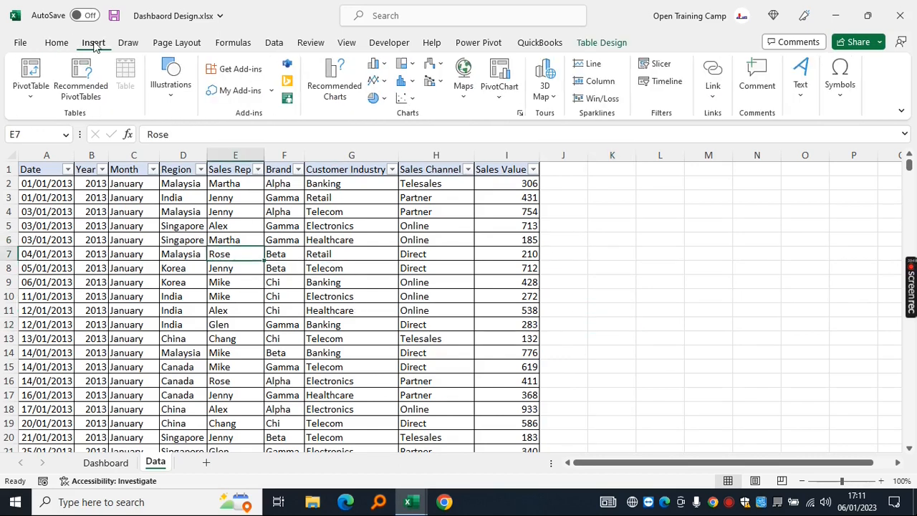
click(31, 76)
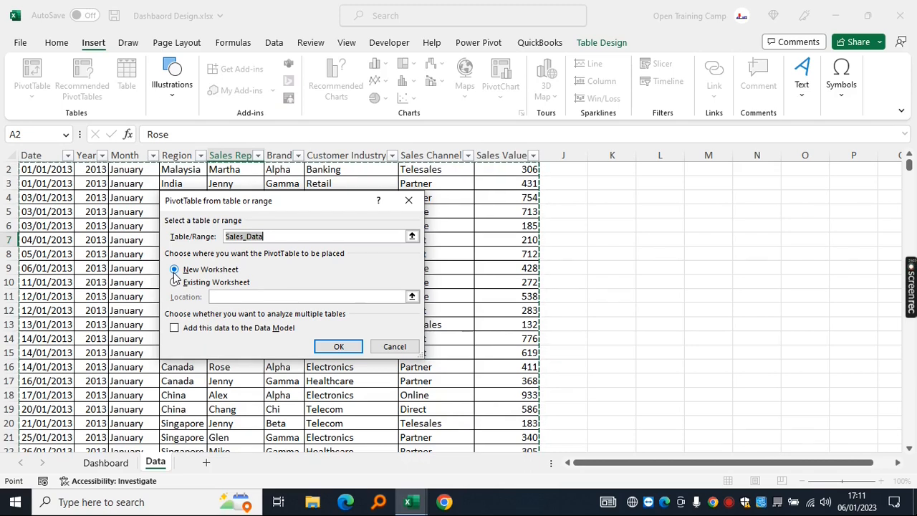
click(338, 348)
- Rename the new PivotTable sheet as Pivots and select the empty PivotTable
right_click(160, 461)
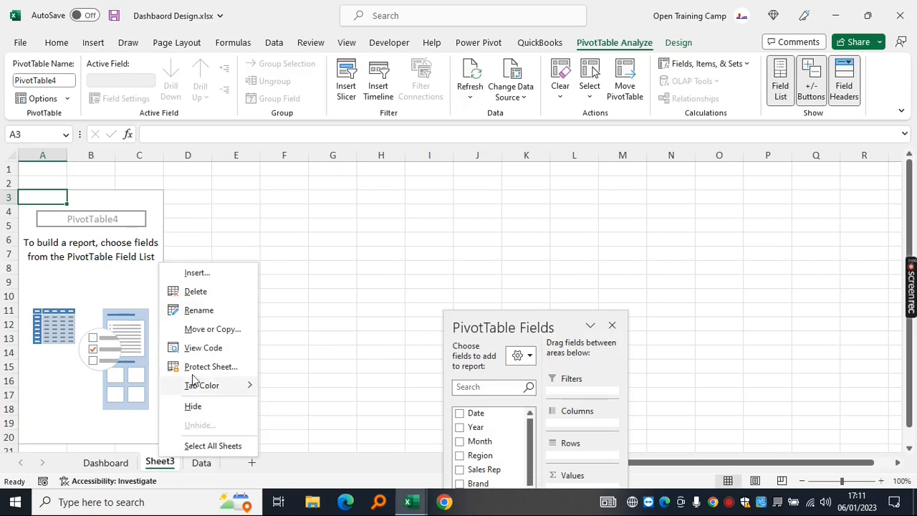
click(199, 310)
text(Pivots)
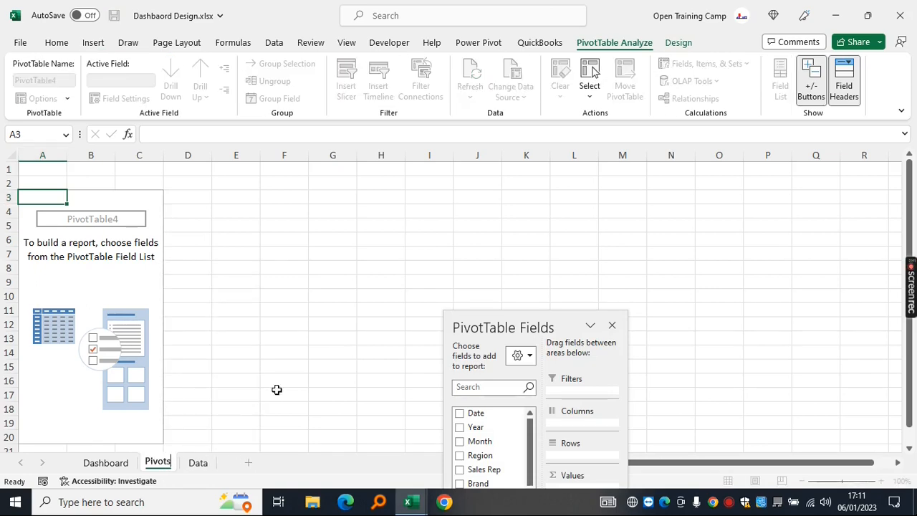
click(242, 255)
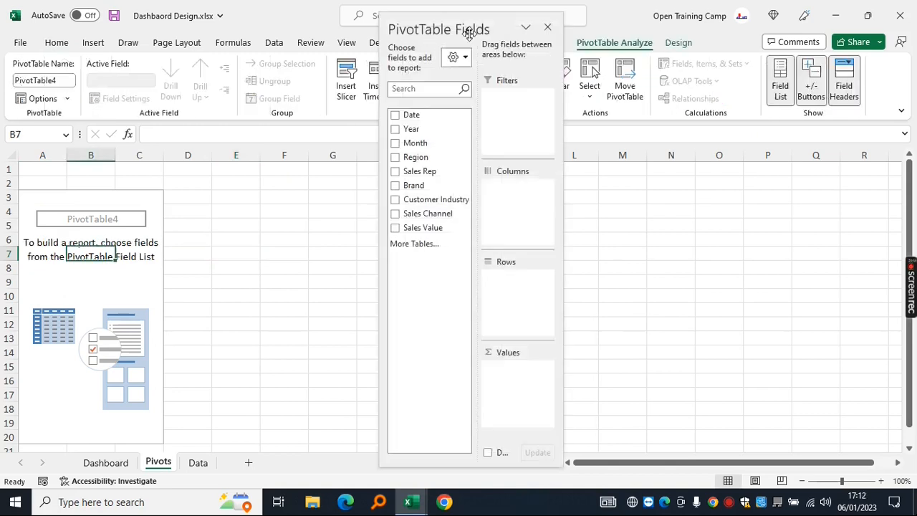
- Examine the header figures on the finished dashboard in the Pivot-Table-Dashboard Training workbook and return to the Dashbaord Design workbook
drag(468, 33, 496, 33)
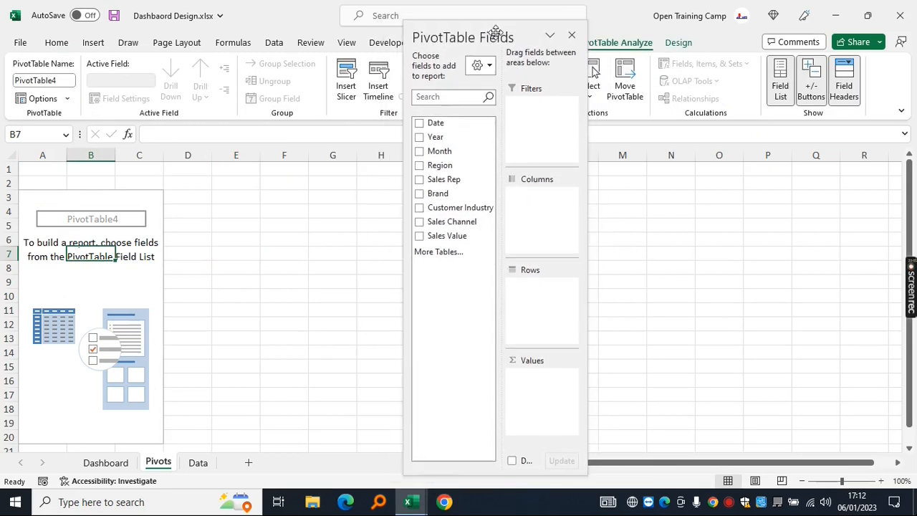
click(408, 502)
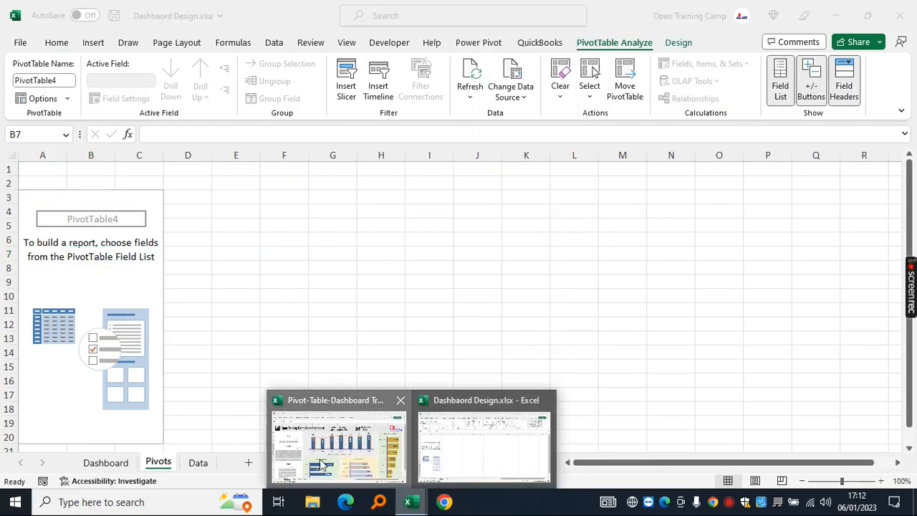
click(323, 464)
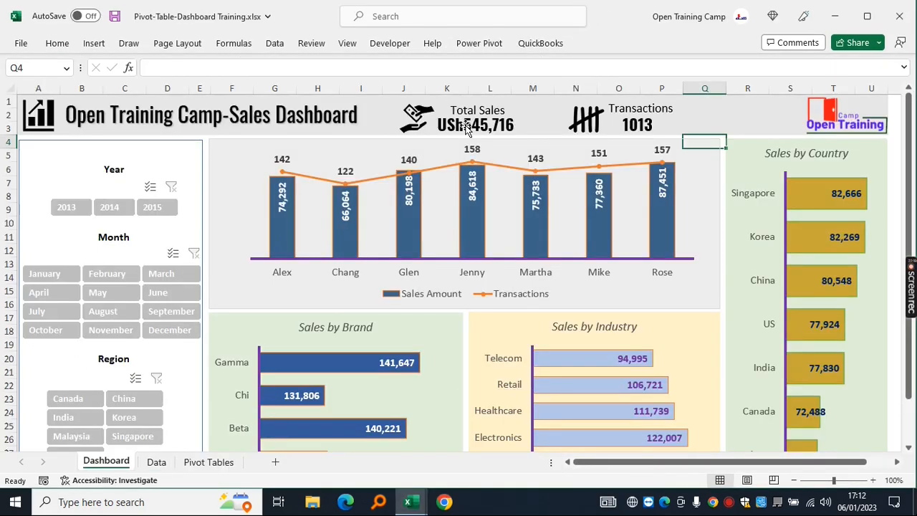
click(408, 501)
click(461, 457)
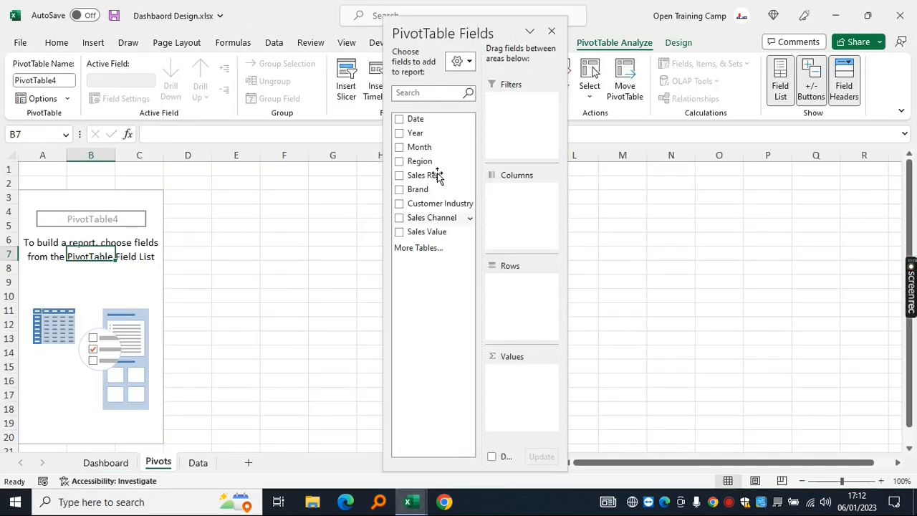
- Add Sales Value to the PivotTable's values and format it as a number with 0 decimal places and a thousands separator
drag(430, 32, 470, 18)
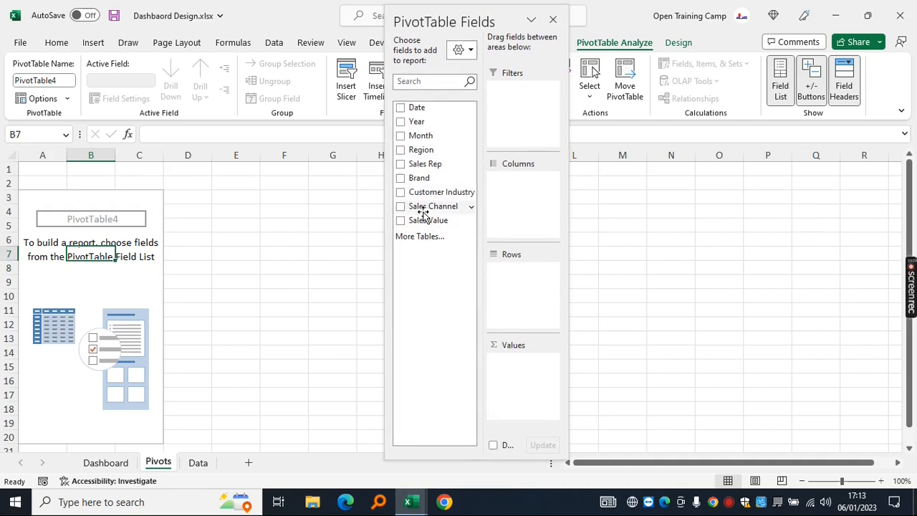
drag(420, 225, 514, 377)
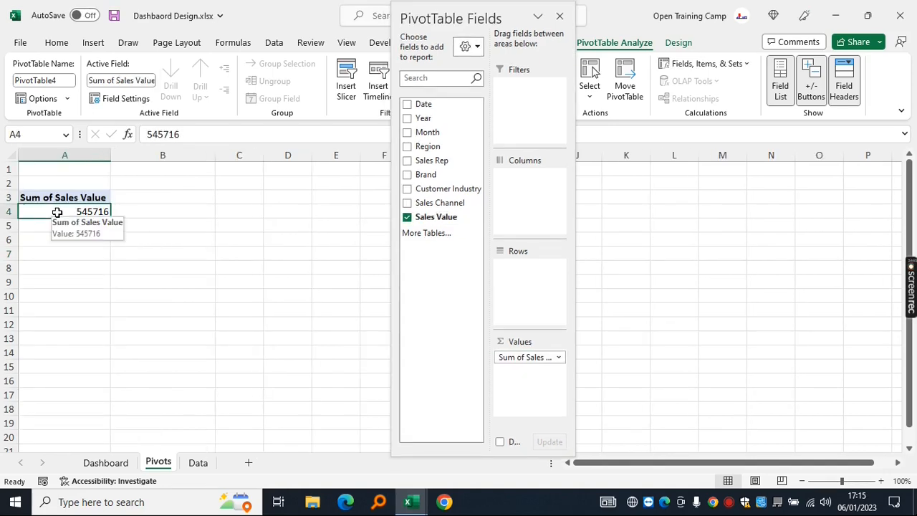
right_click(57, 212)
key(Escape)
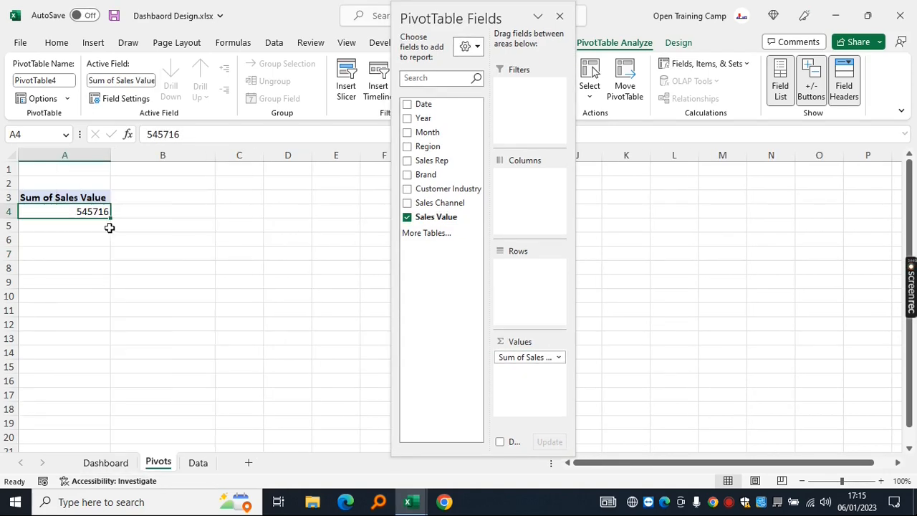
click(107, 216)
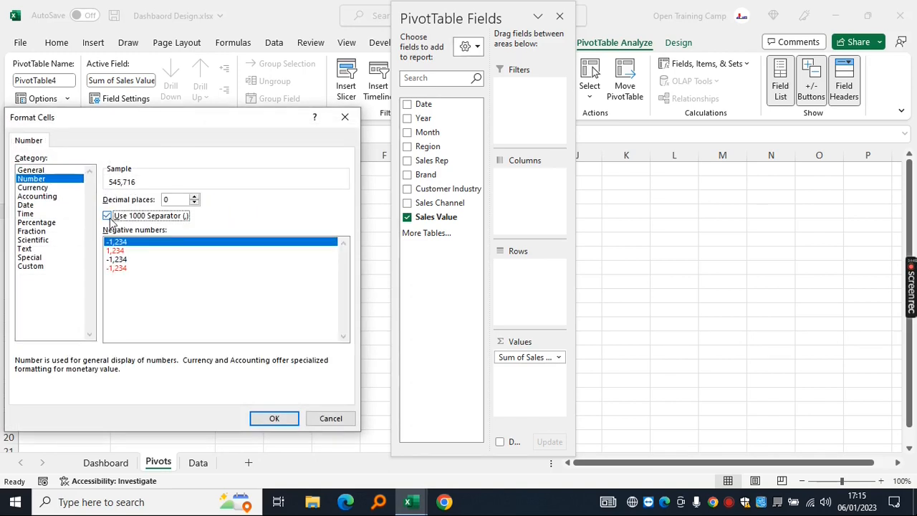
click(275, 418)
- Rename the PivotTable's value heading in cell A3 as Total Sales
click(56, 197)
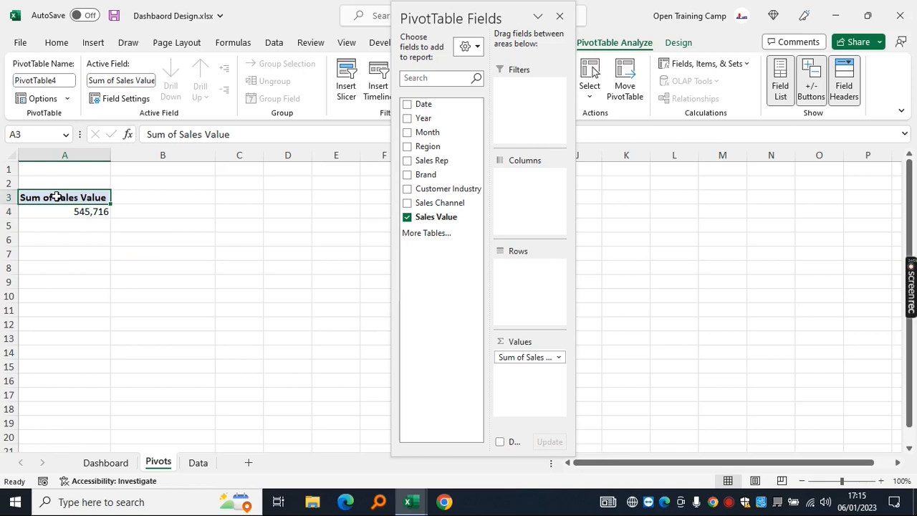
text(T)
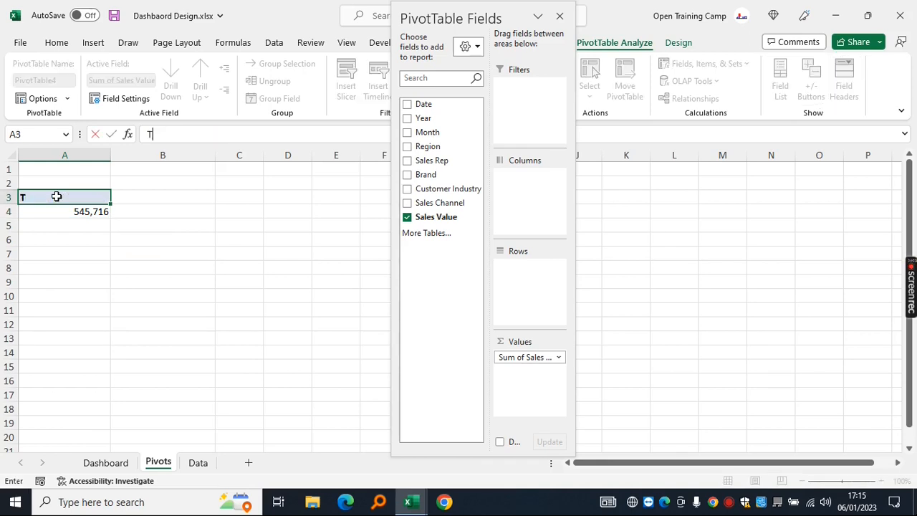
text(otal S)
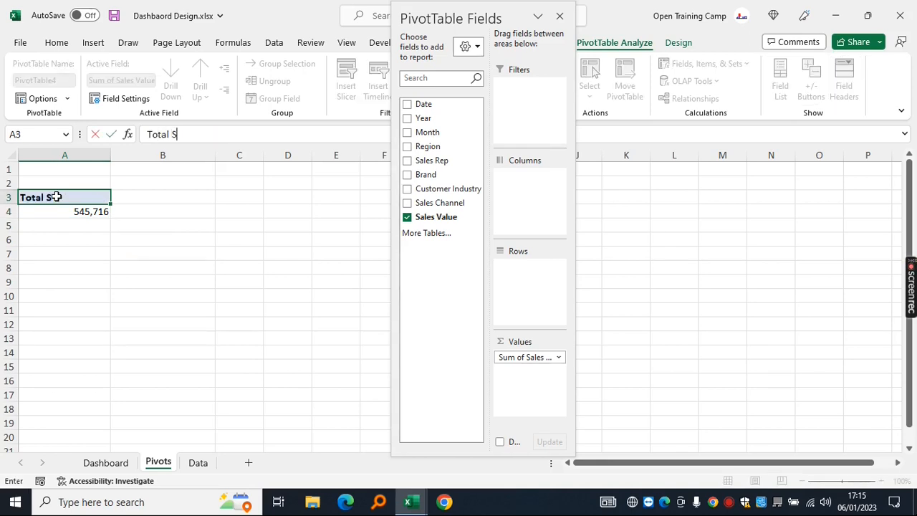
text(ales)
click(163, 239)
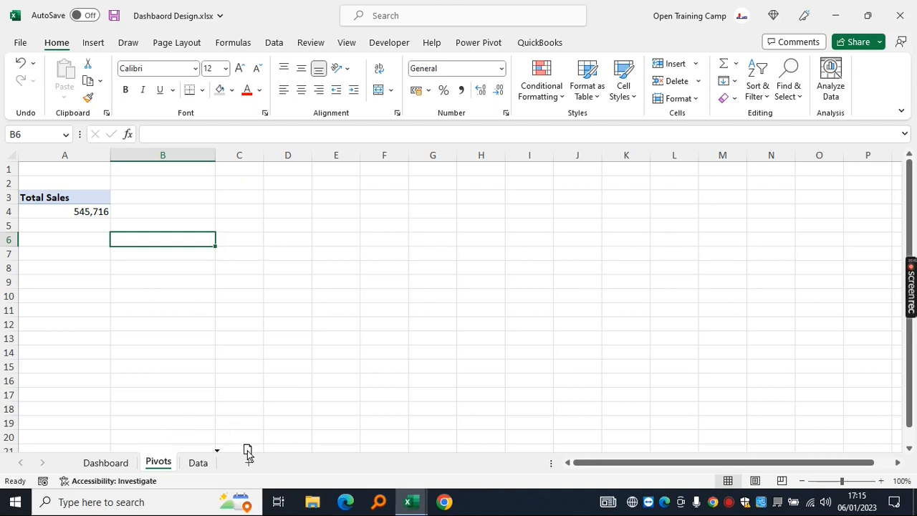
- Move the Pivots sheet behind the Data sheet
drag(248, 451, 247, 451)
click(74, 211)
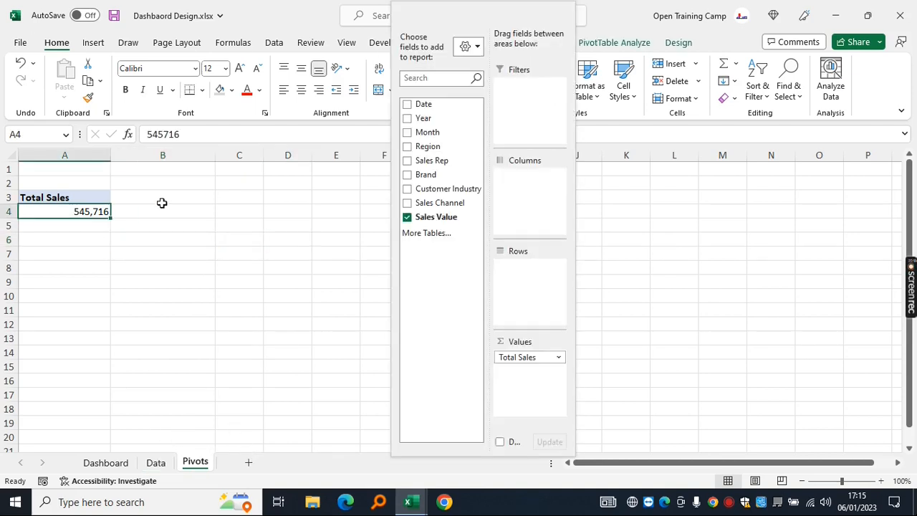
click(162, 203)
- Insert a text box in the Dashboard sheet's header between the money icon and the tally icon, over columns L to N
click(98, 467)
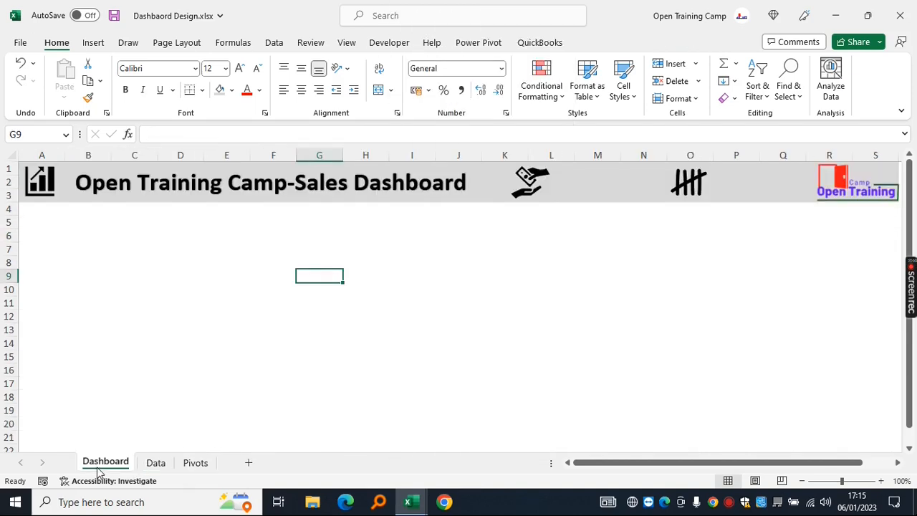
key(alt+n)
click(488, 291)
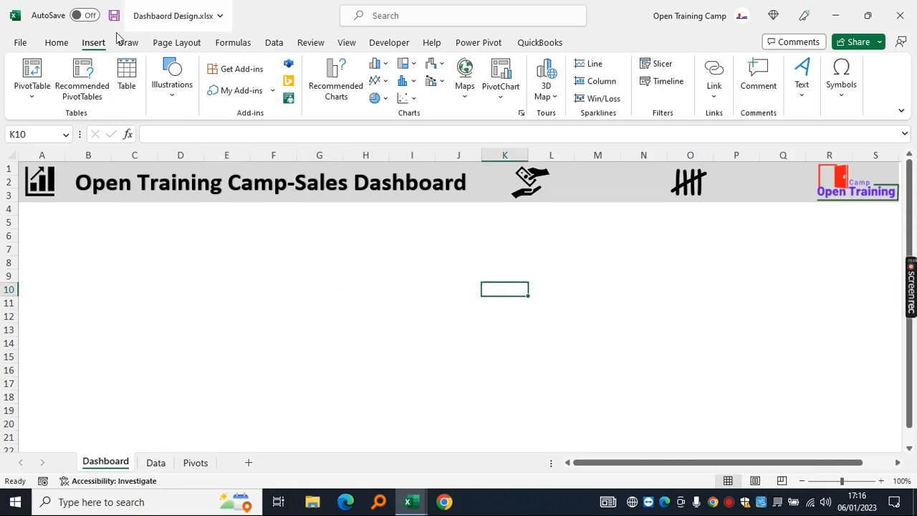
click(802, 84)
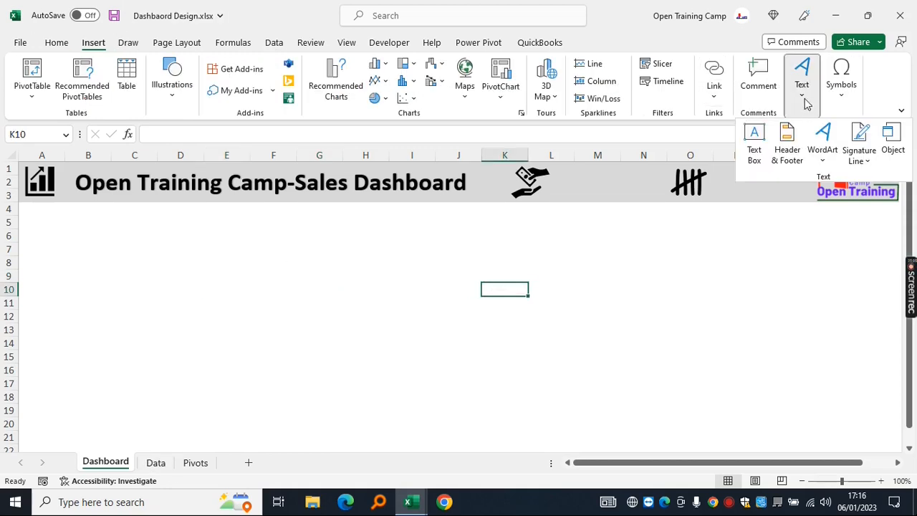
click(753, 152)
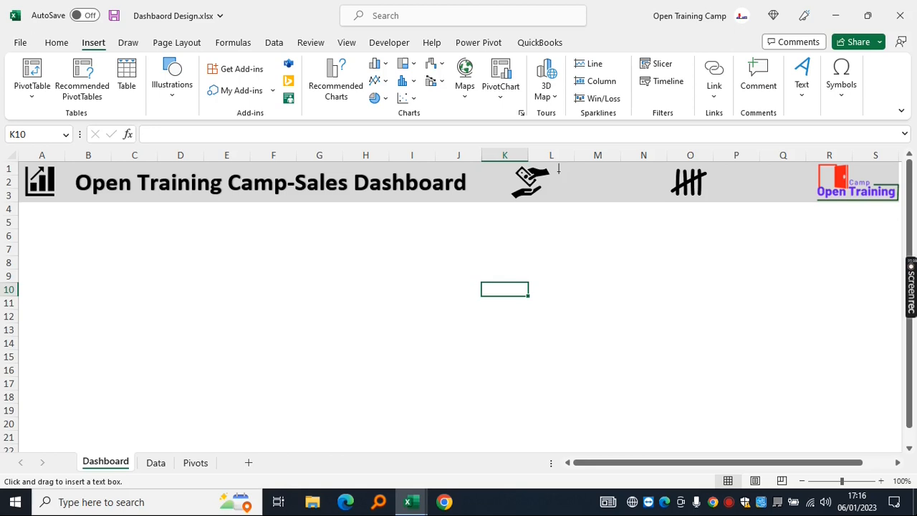
drag(557, 183, 658, 201)
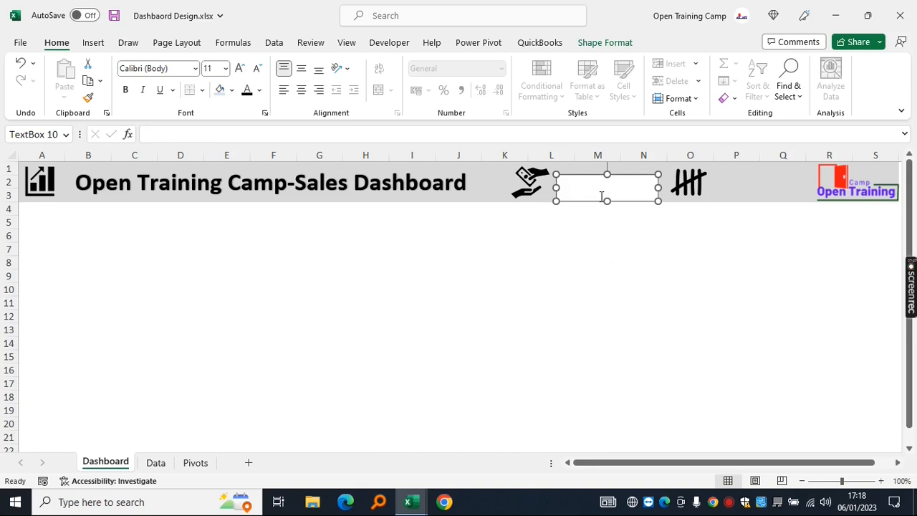
- On the Pivots sheet, narrow column B and enter the formula =A4 in cell C4
click(195, 463)
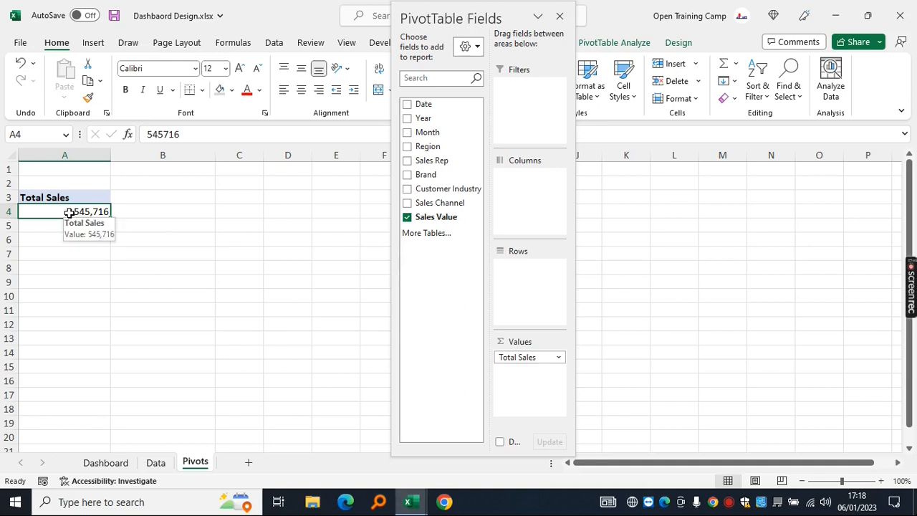
click(145, 211)
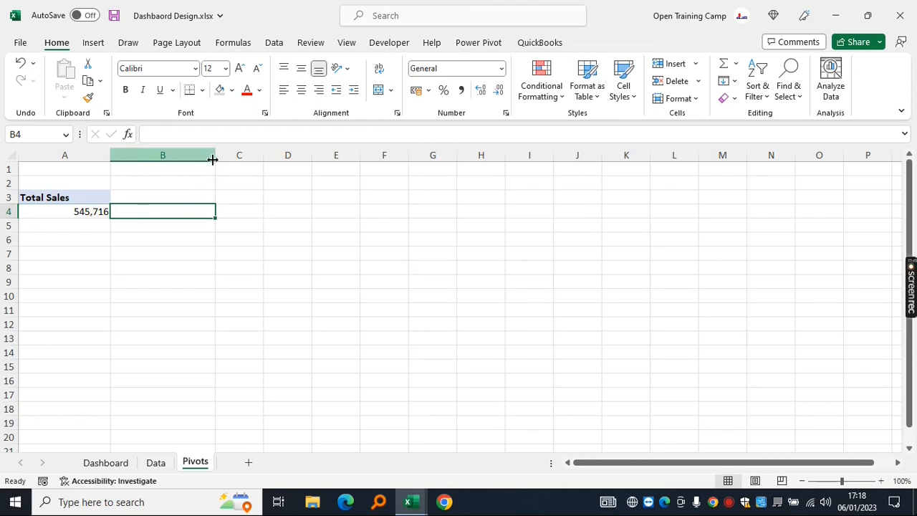
drag(214, 155, 163, 154)
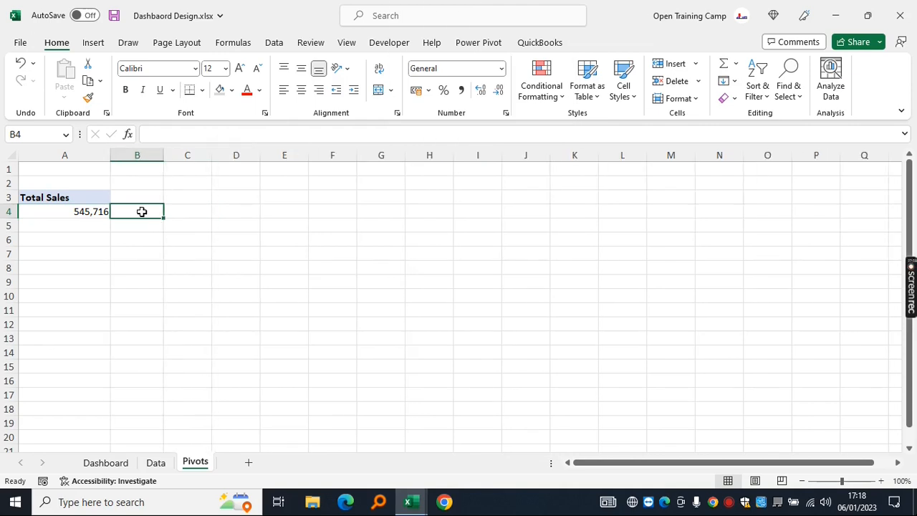
click(185, 208)
text(=)
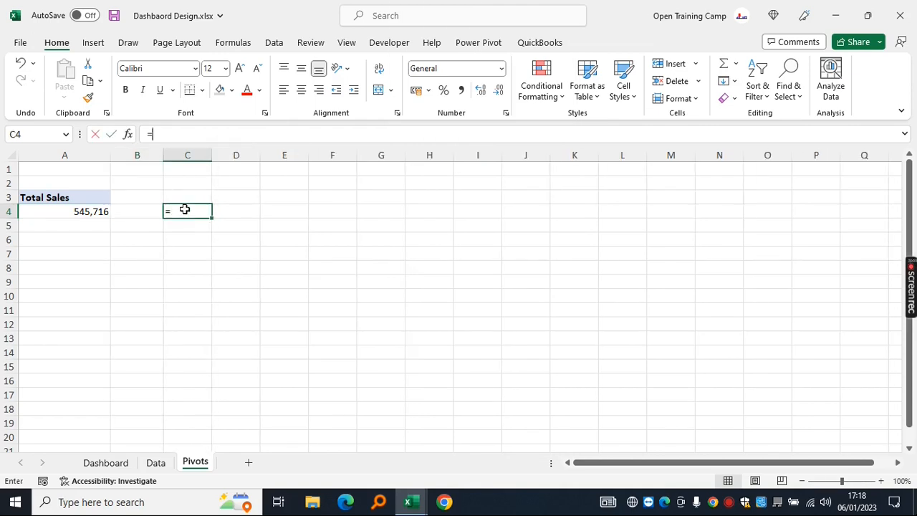
text(A)
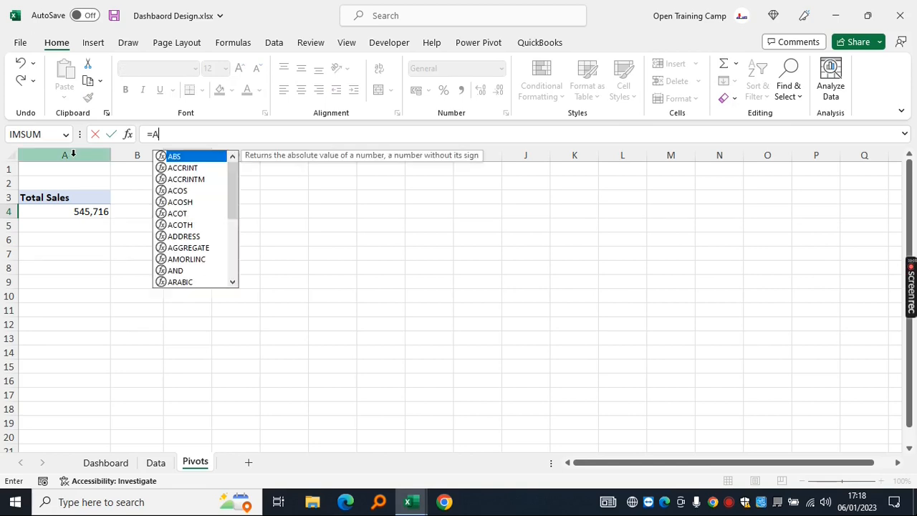
text(4)
key(Return)
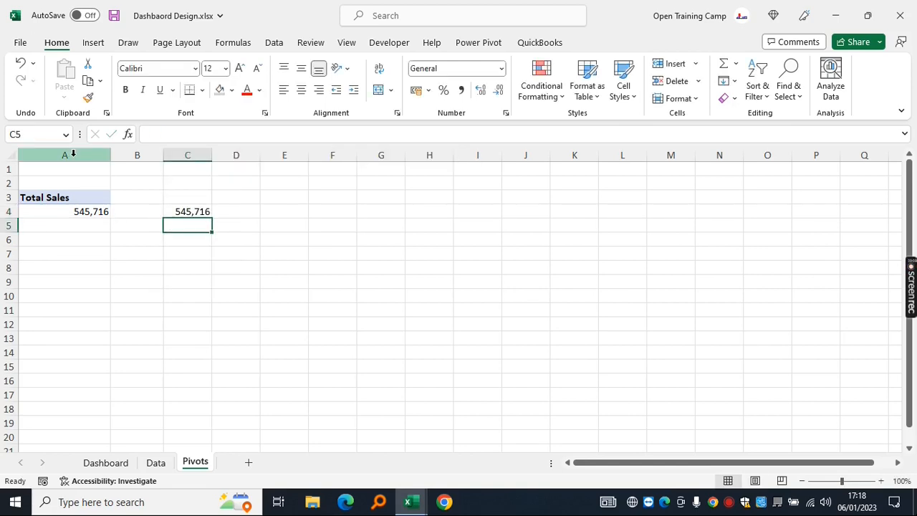
- Narrow column B further to a thin spacer between the PivotTable and column C
click(140, 155)
drag(162, 154, 129, 155)
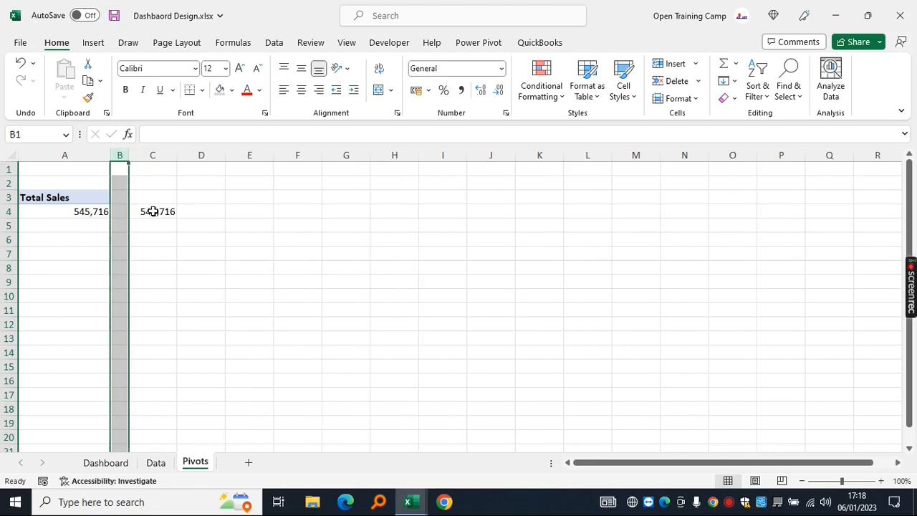
click(159, 256)
- Name cell C4 on the Pivots sheet Total_Sales
click(154, 211)
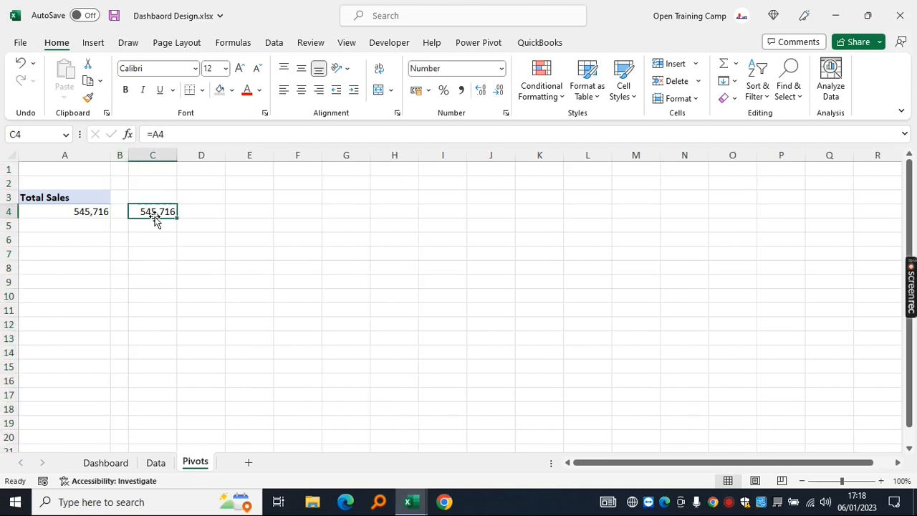
click(29, 137)
text(Total_Sales)
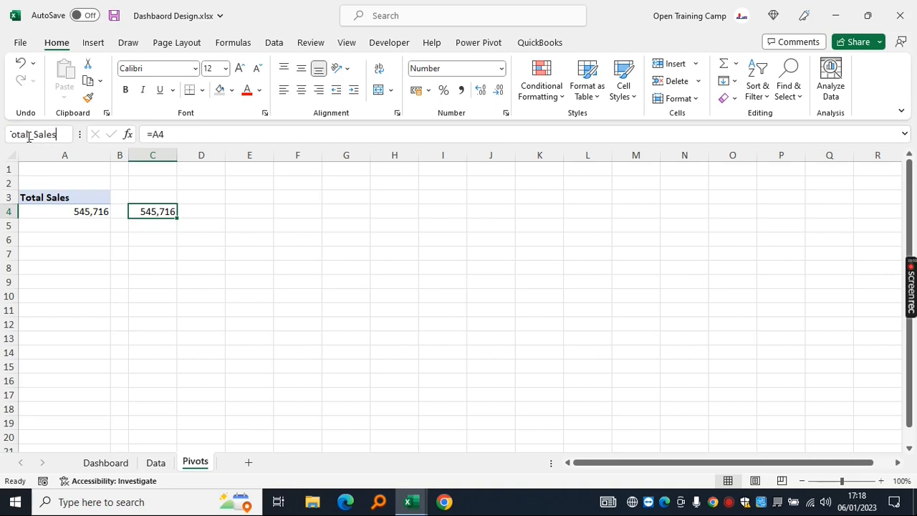
key(Return)
click(347, 270)
- Format cell C4 and the PivotTable value in A4 as currency with the USh symbol and 0 decimal places
click(154, 216)
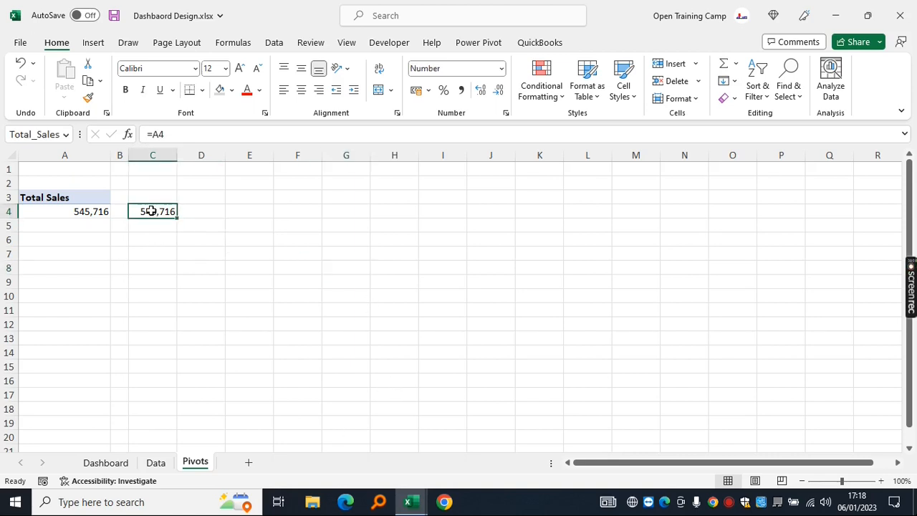
right_click(155, 216)
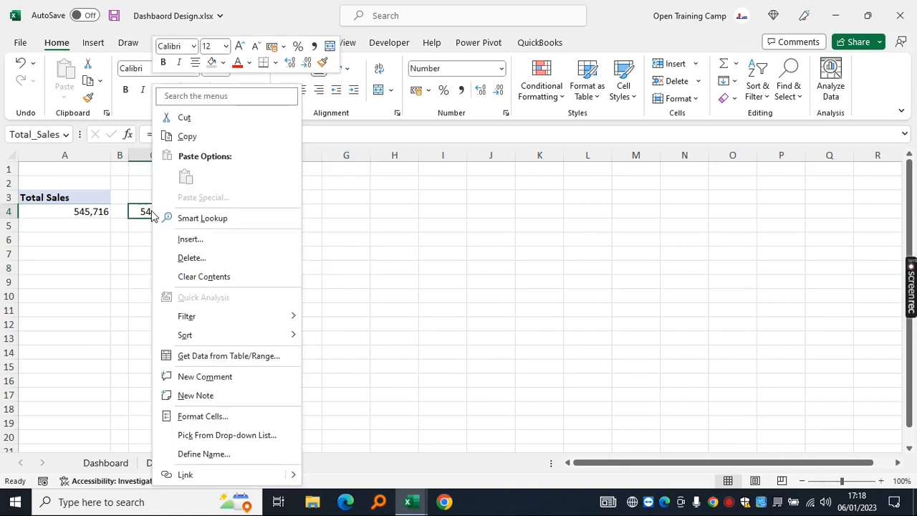
click(197, 415)
click(39, 237)
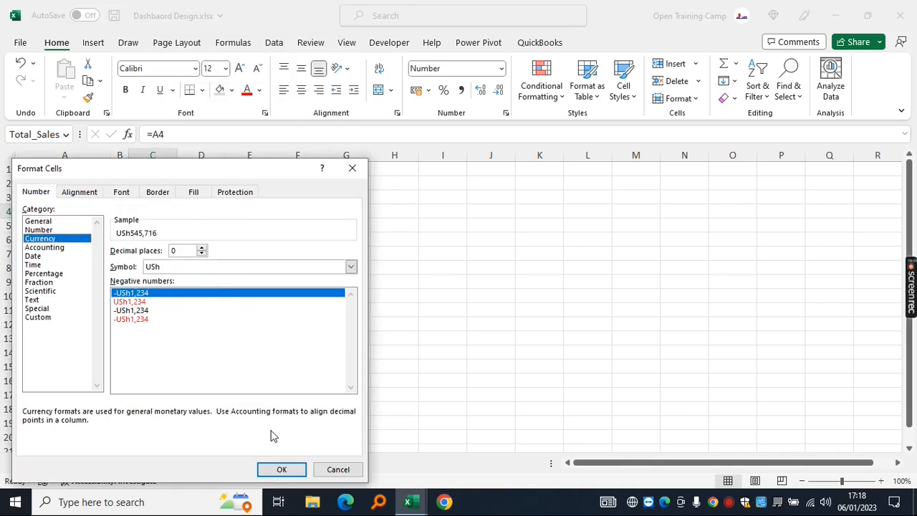
click(281, 469)
right_click(79, 211)
click(125, 284)
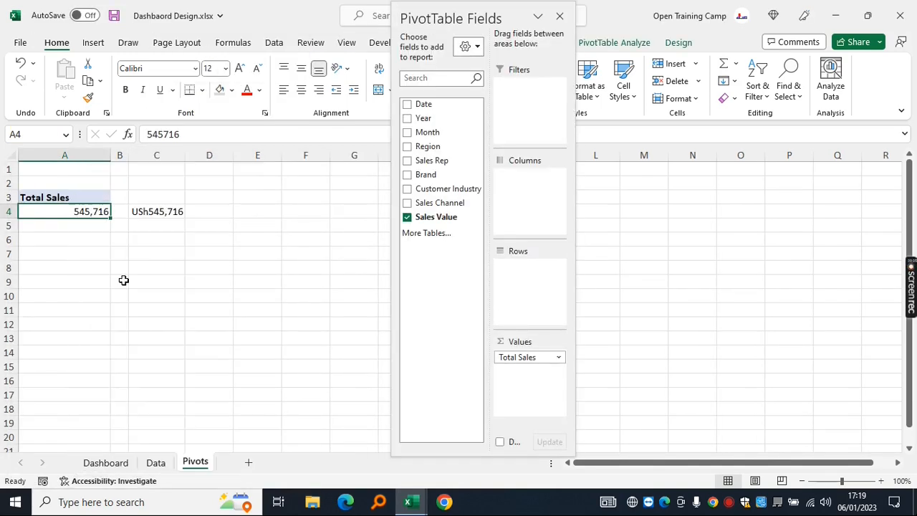
click(270, 419)
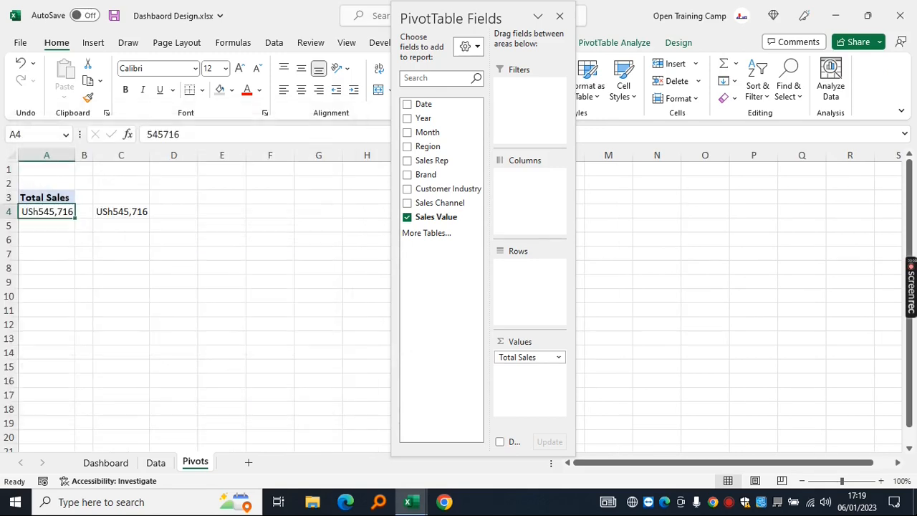
click(122, 212)
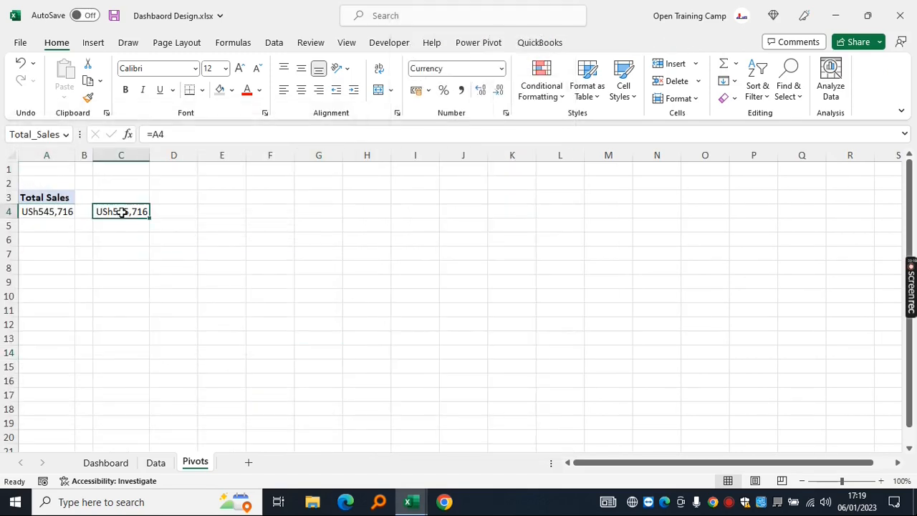
- Link the empty text box in the Dashboard sheet's header to the named cell with =Total_Sales
click(105, 466)
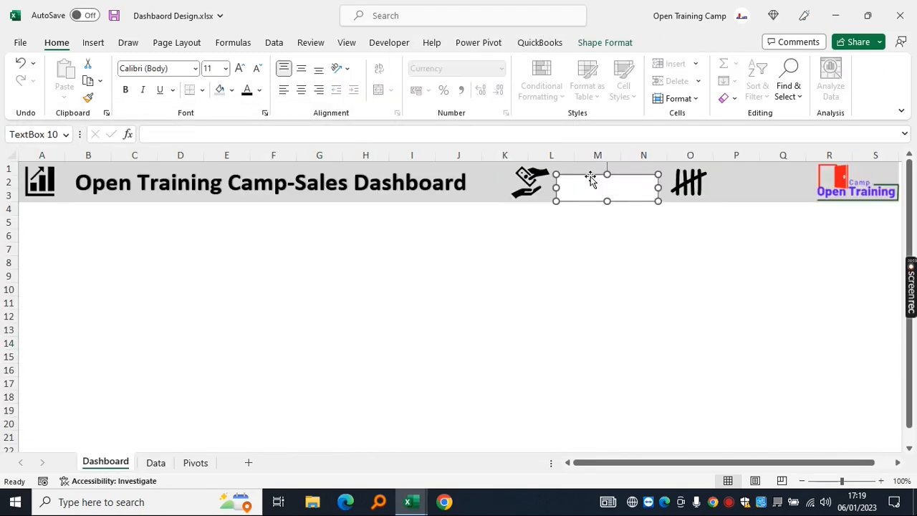
click(182, 137)
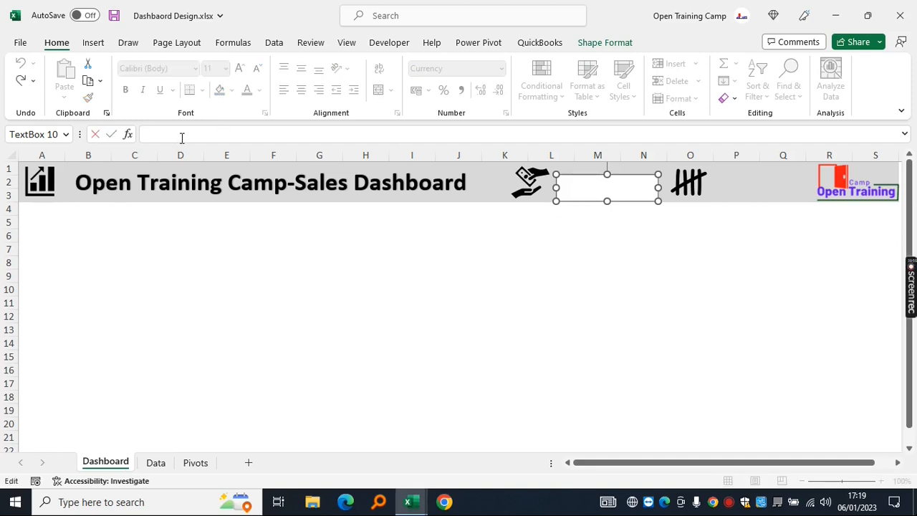
text(=total)
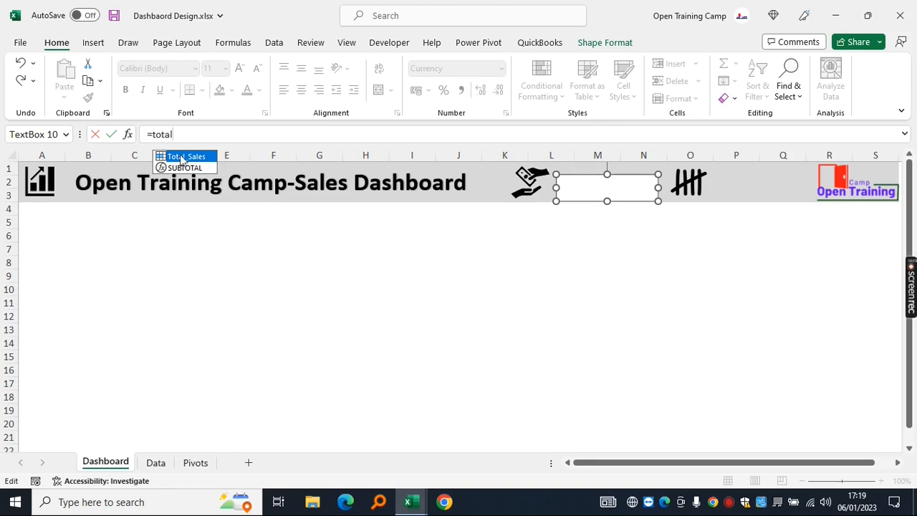
double_click(183, 157)
key(Return)
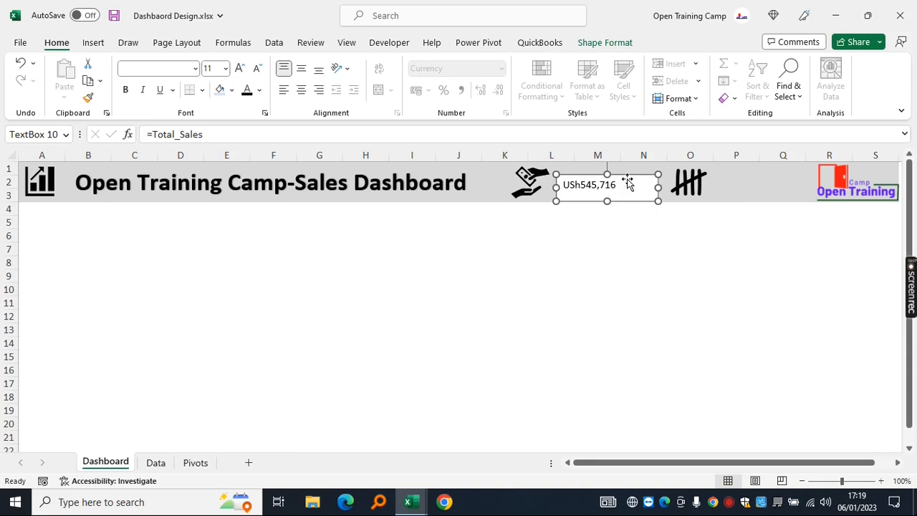
- Remove the fill and the outline from the linked total sales text box
click(602, 45)
click(348, 63)
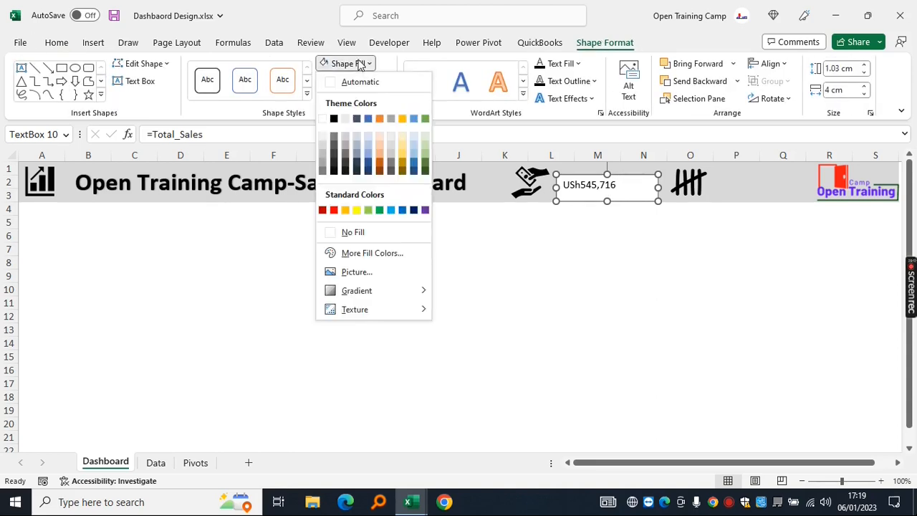
click(353, 233)
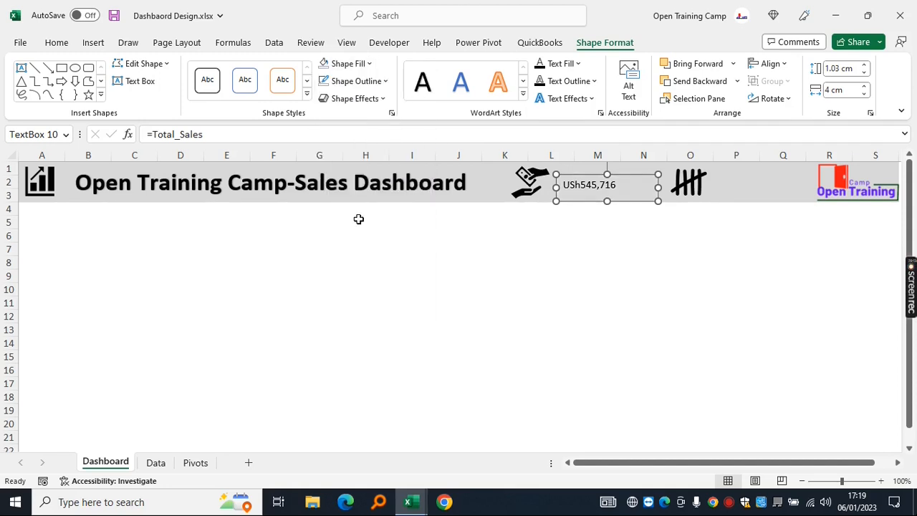
click(359, 81)
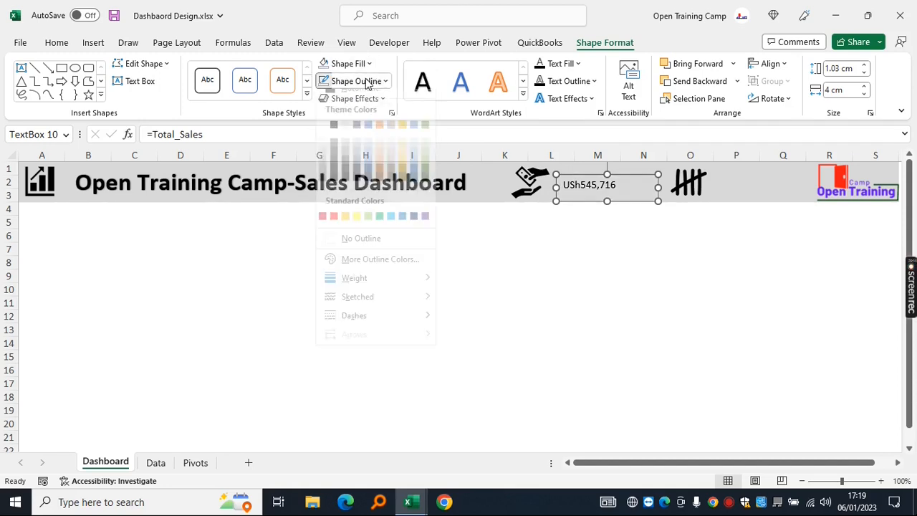
click(359, 250)
- Set the total sales text box to font size 20 and bold
click(57, 43)
click(241, 73)
click(241, 73)
click(242, 73)
click(242, 74)
click(242, 72)
click(126, 93)
- Duplicate the total sales text box beside the tally icon and narrow the copy to fit before the logo
drag(657, 189, 779, 176)
drag(821, 188, 799, 186)
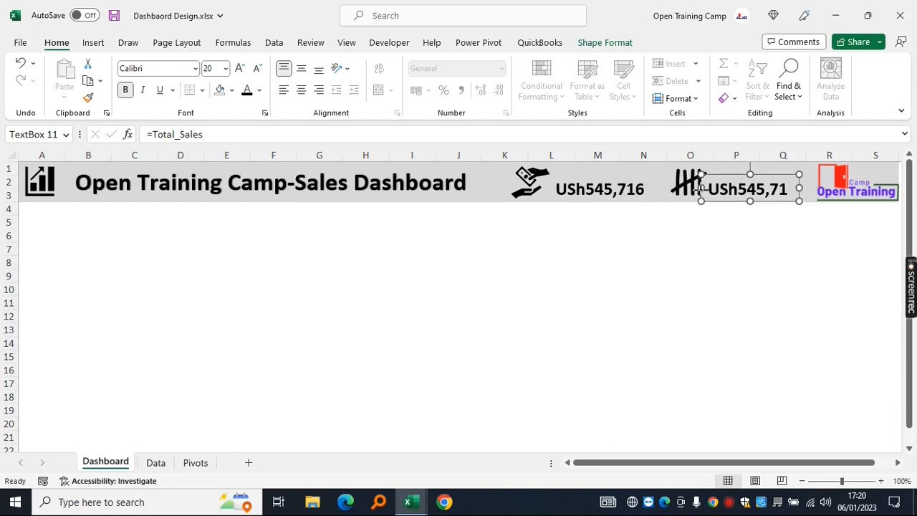
click(412, 276)
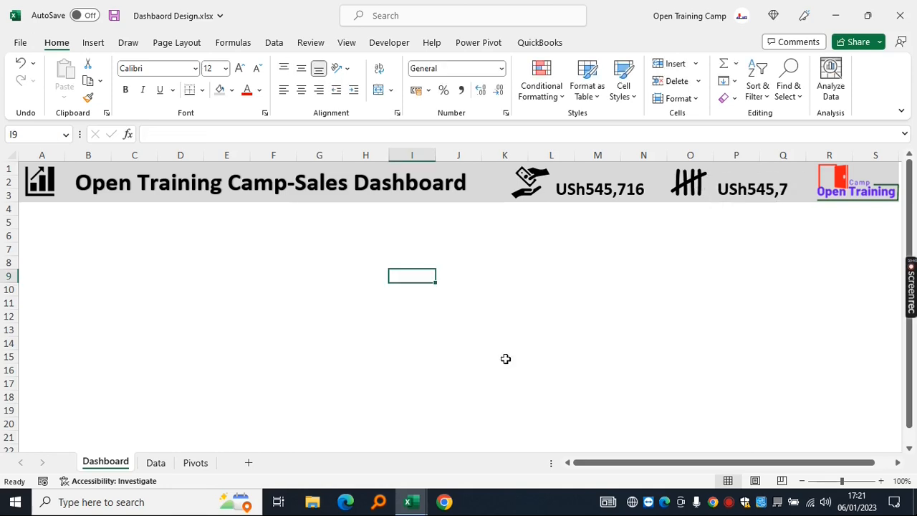
- Insert a text box around cells L7 to M7 below the header and enter Total Sales in it
click(93, 42)
click(804, 101)
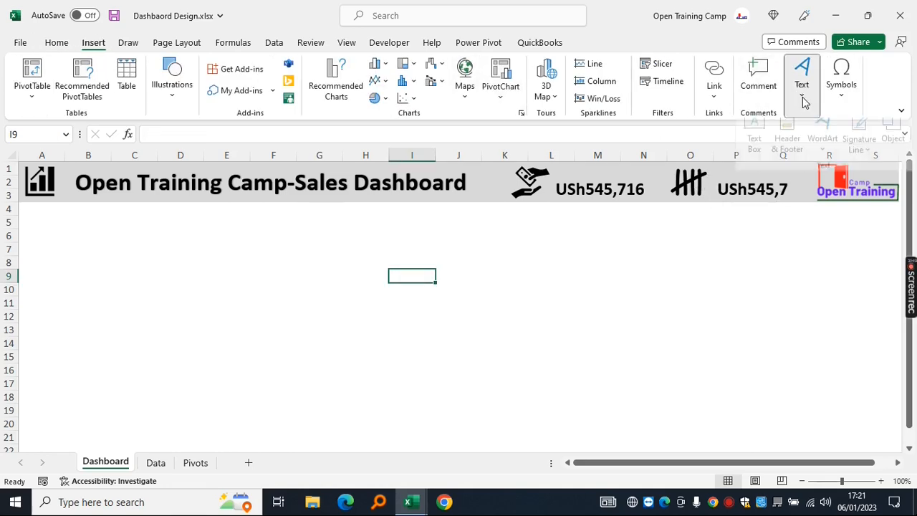
click(756, 142)
drag(553, 244, 623, 258)
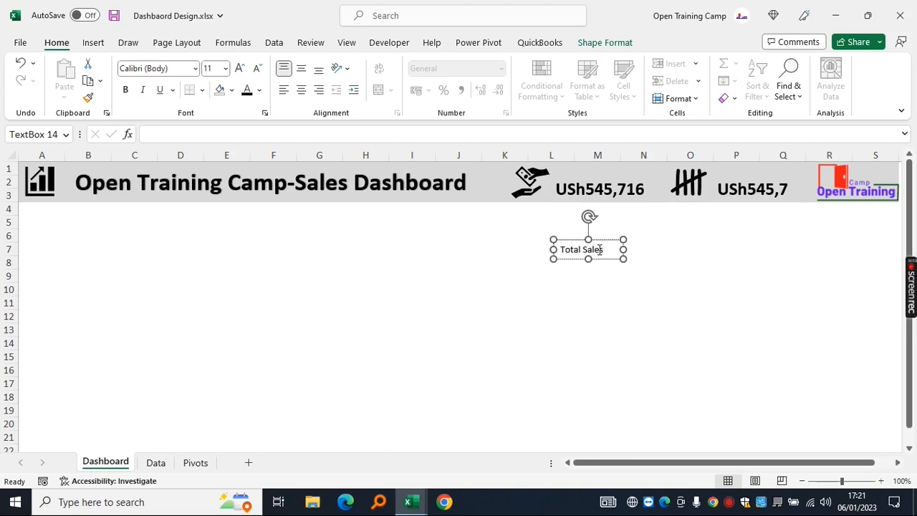
- Set the Total Sales label's font size to 14 and widen its text box to about 3.18 cm
key(ctrl+a)
click(240, 68)
click(240, 68)
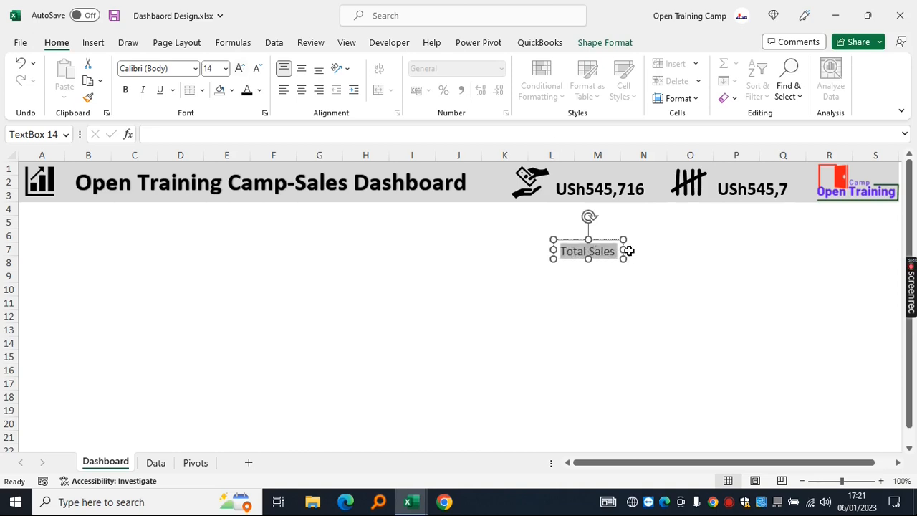
drag(627, 250, 635, 247)
- Remove the fill and the outline from the Total Sales label
click(605, 43)
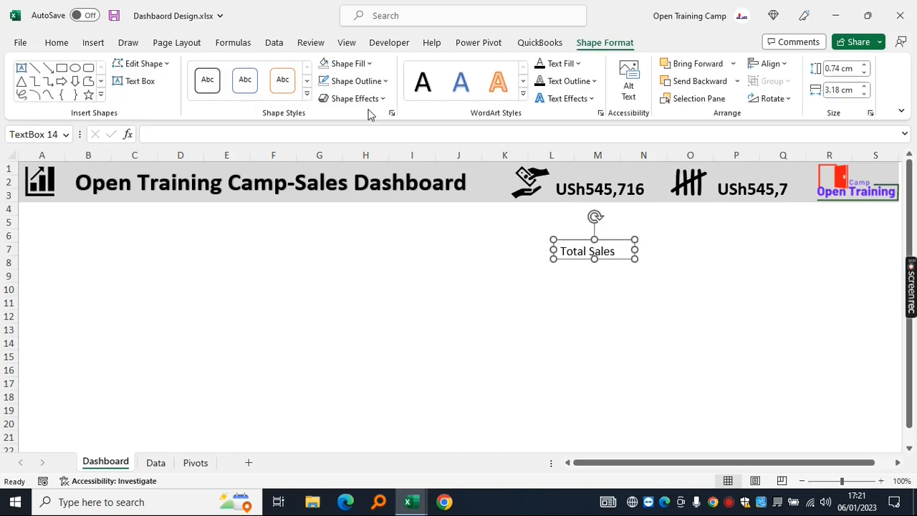
click(356, 65)
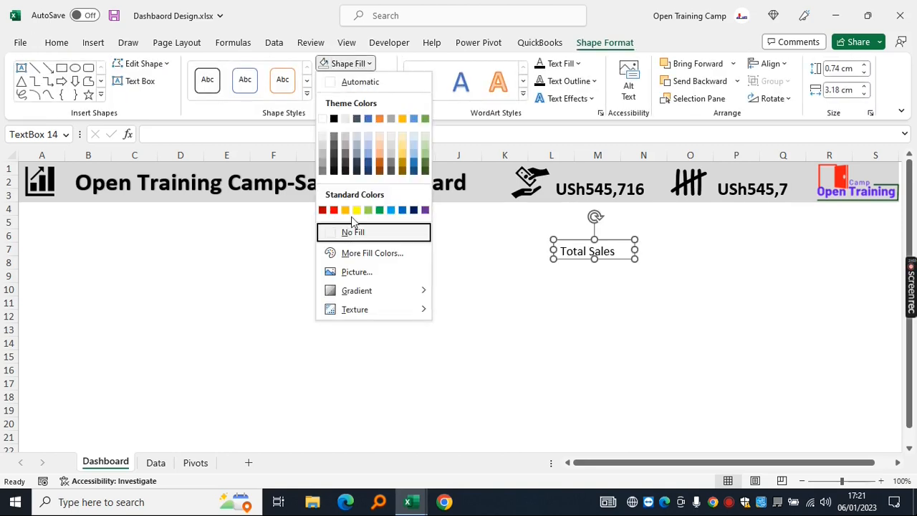
click(348, 231)
click(362, 81)
click(363, 248)
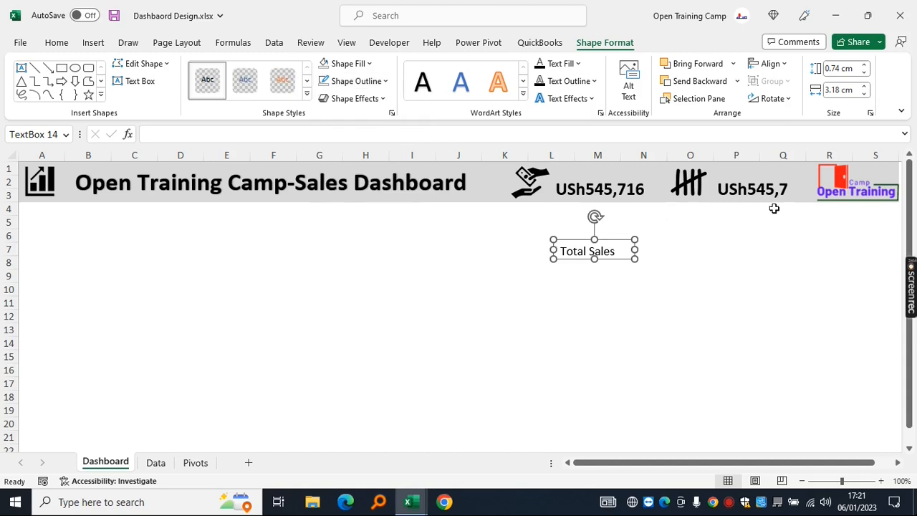
- Place the Total Sales label above the first header figure and a copy above the second, changing the copy's text to transactions
drag(627, 239, 776, 166)
drag(792, 172, 806, 171)
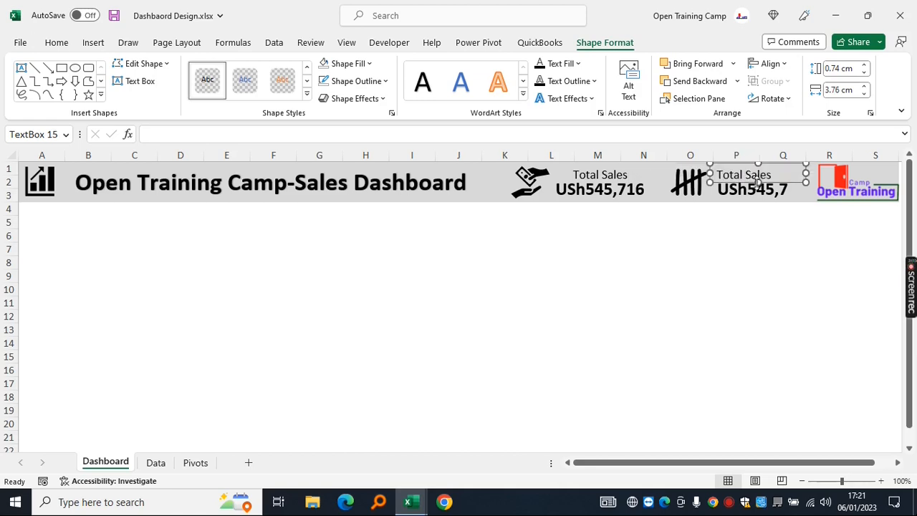
text(transactions)
click(783, 261)
- On the Pivots sheet, copy the Total Sales PivotTable in A3:A4 and paste it at E3
click(195, 462)
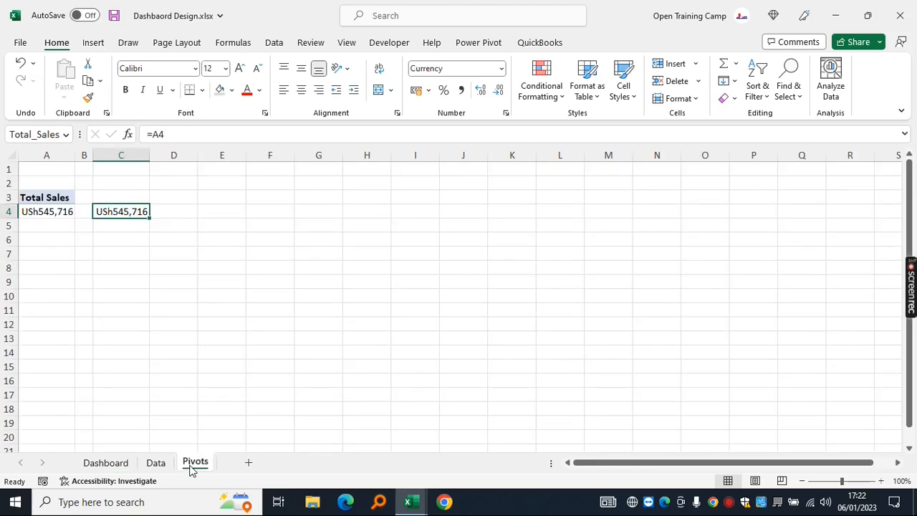
click(193, 279)
drag(30, 198, 41, 211)
key(ctrl+c)
click(222, 198)
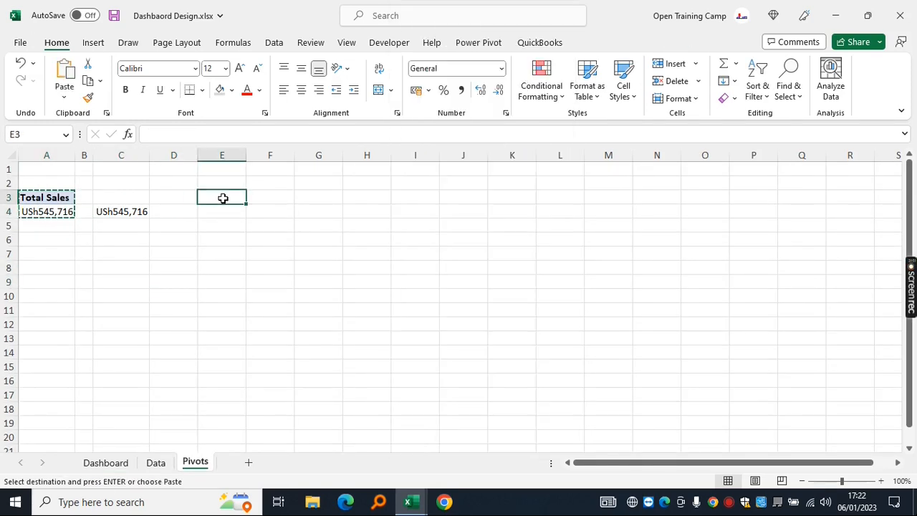
key(ctrl+v)
- Change the pasted PivotTable at E3 to summarize Sales Value by Count instead of Sum
click(224, 209)
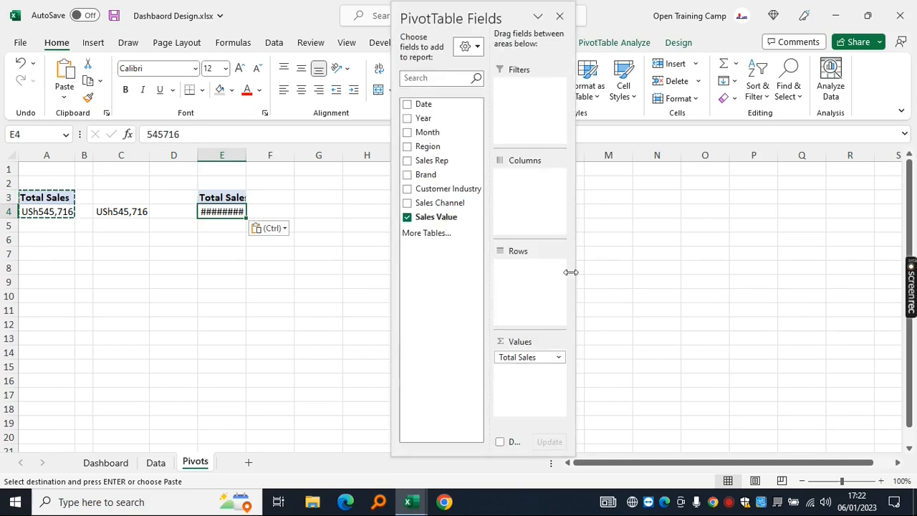
click(530, 358)
click(542, 342)
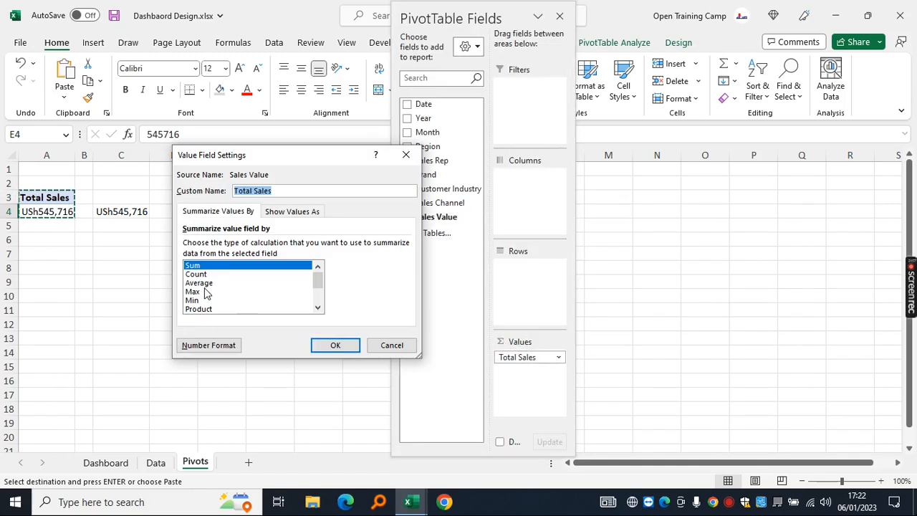
click(196, 275)
click(336, 344)
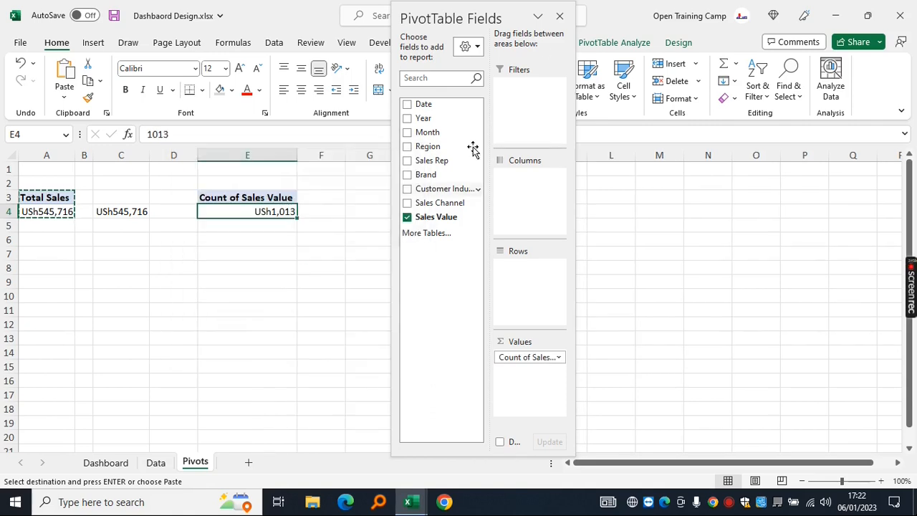
click(562, 16)
- Format the count in E4 as Number with no decimals and rename its header in E3 to Transactions
key(ctrl+1)
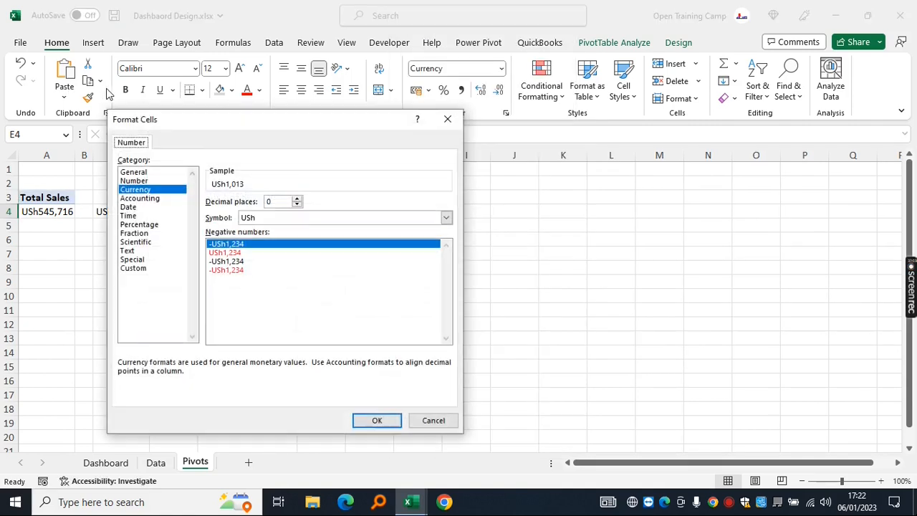
click(134, 181)
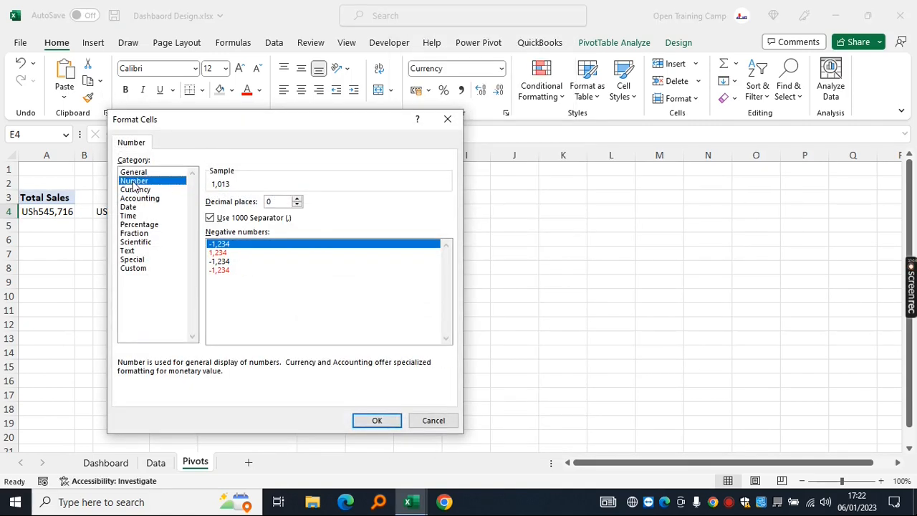
click(376, 421)
click(226, 198)
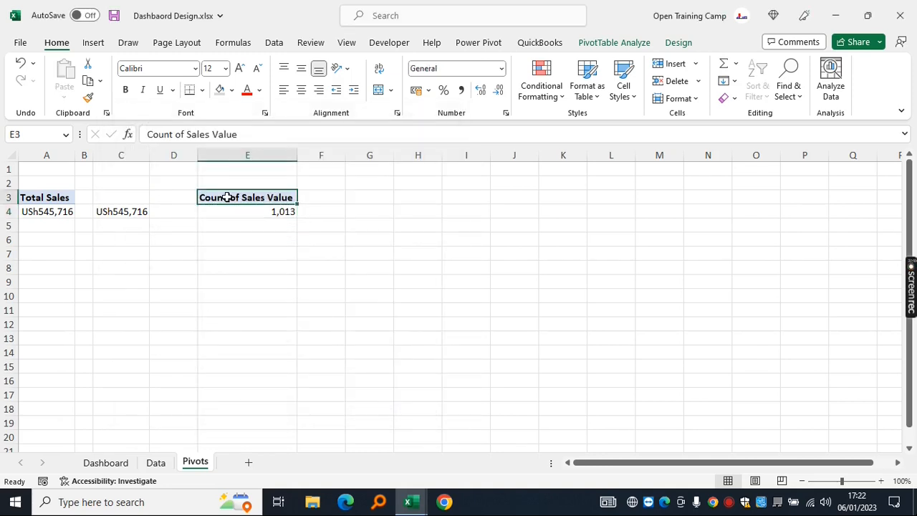
text(Transactions)
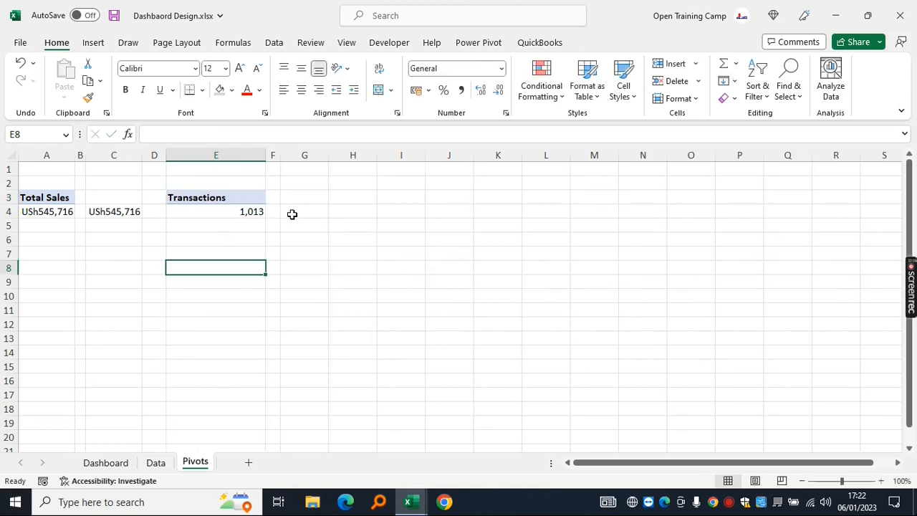
- Enter the formula =E4 in cell G4 of the Pivots sheet and name that cell Total_Transactions
click(296, 213)
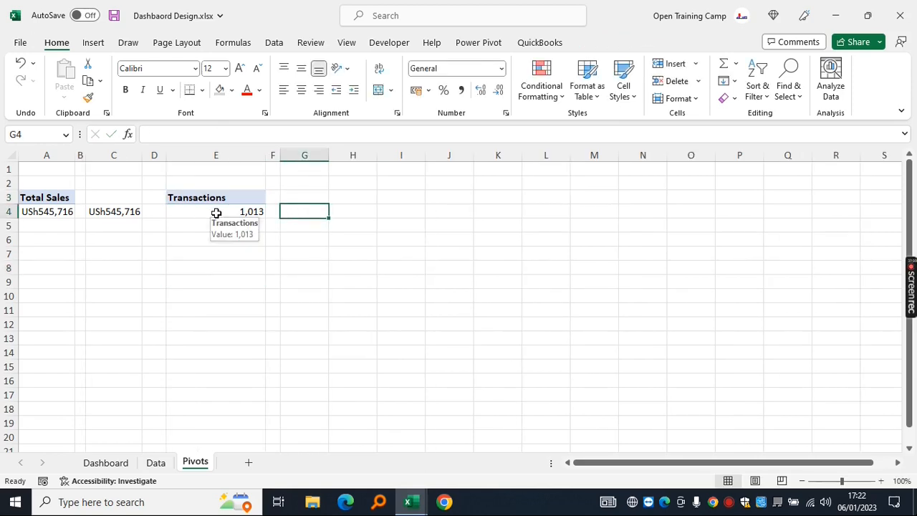
text(=)
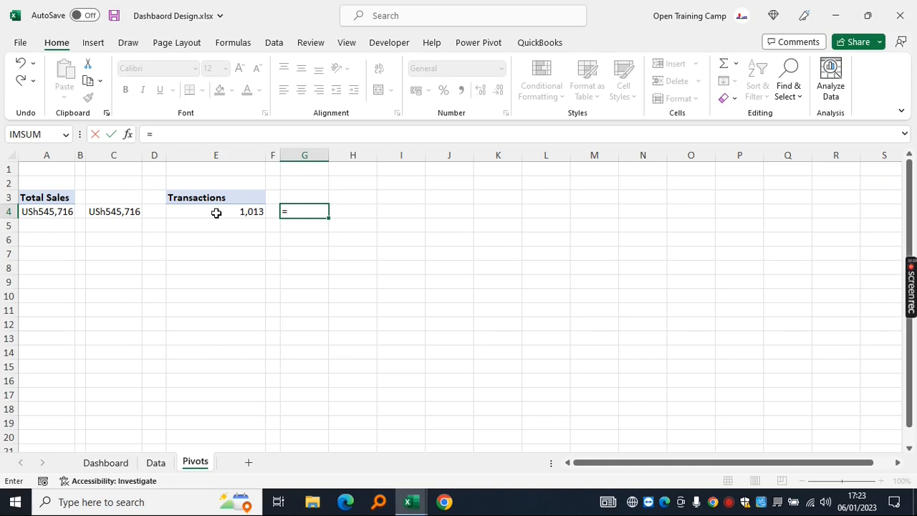
text(E4)
key(Return)
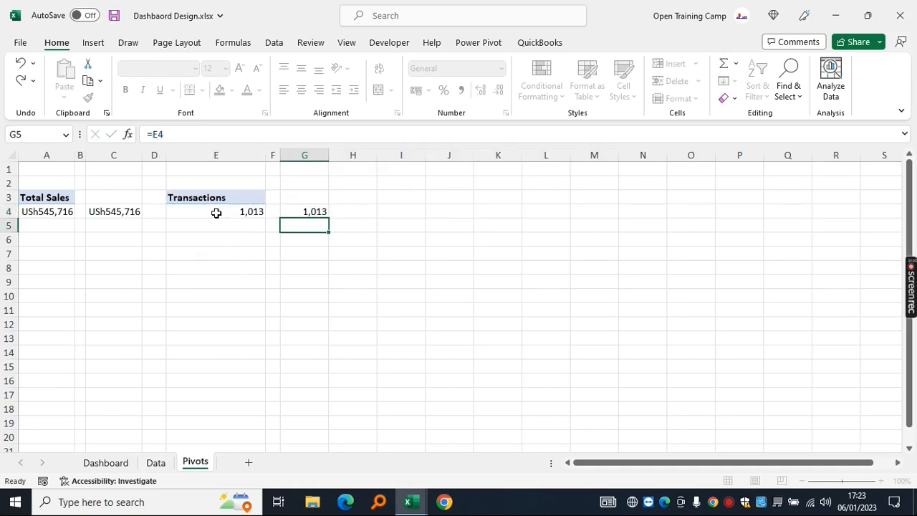
click(304, 213)
click(37, 138)
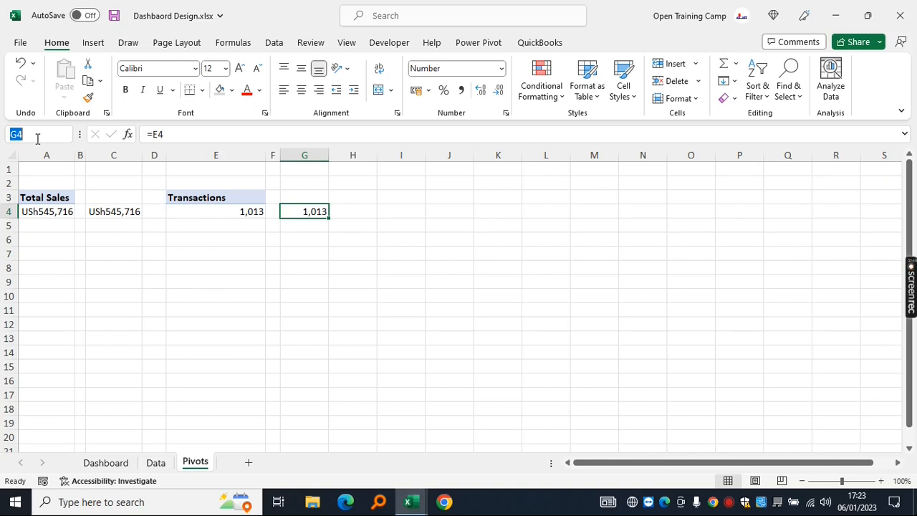
text(Total)
key(Return)
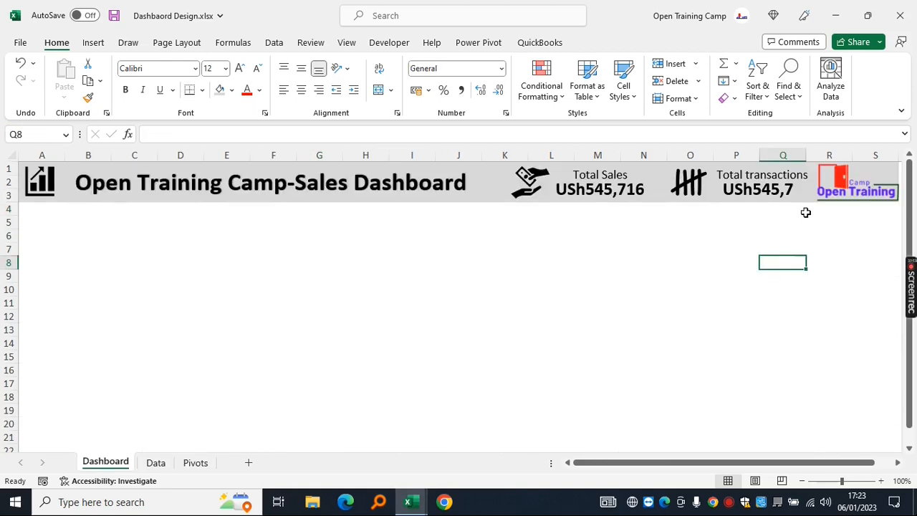
- On the Dashboard sheet, link the figure under the Total transactions label to =Total_Transactions
click(760, 198)
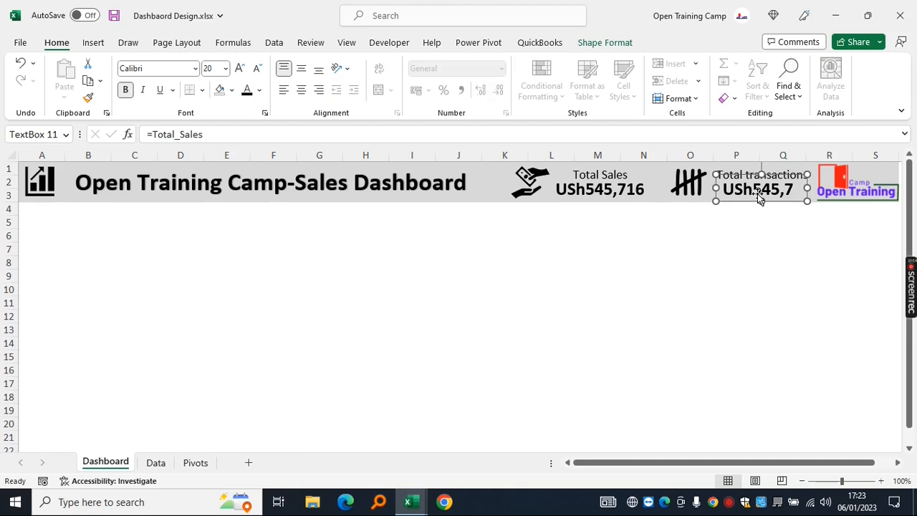
click(230, 130)
key(BackSpace)
key(BackSpace)
key(BackSpace)
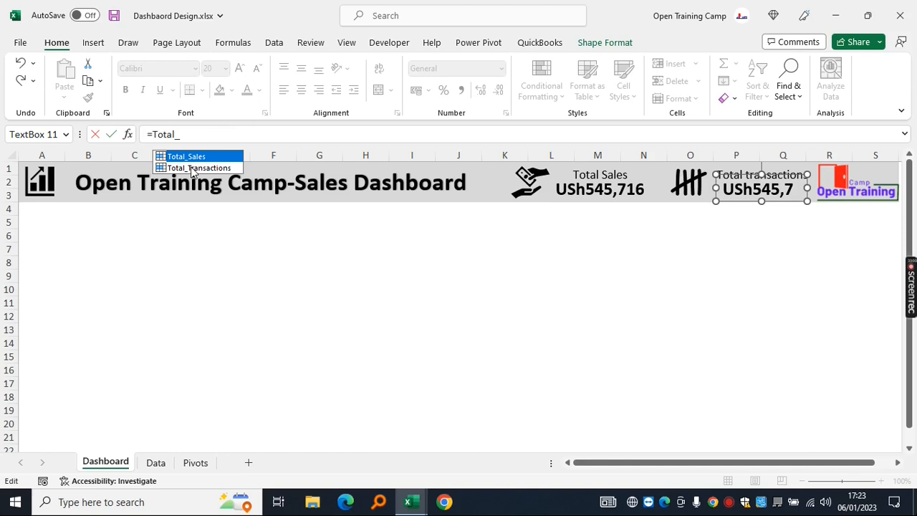
double_click(191, 167)
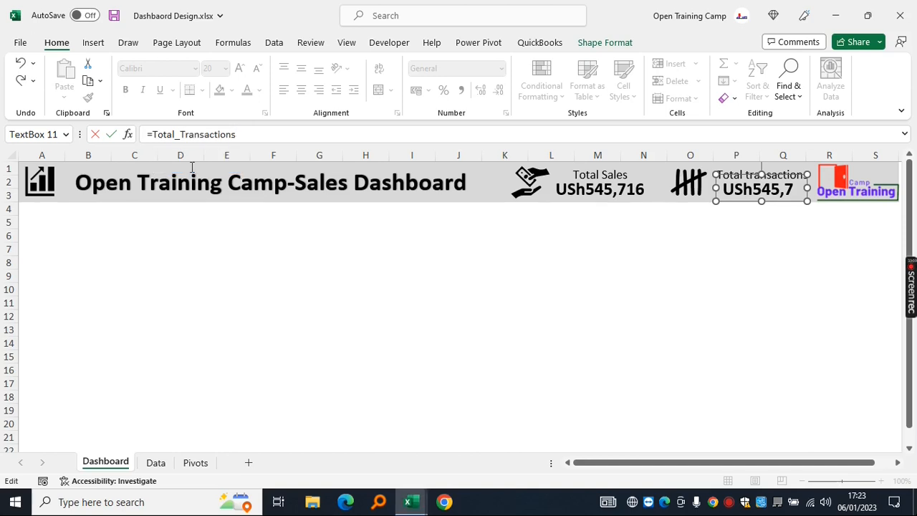
key(Return)
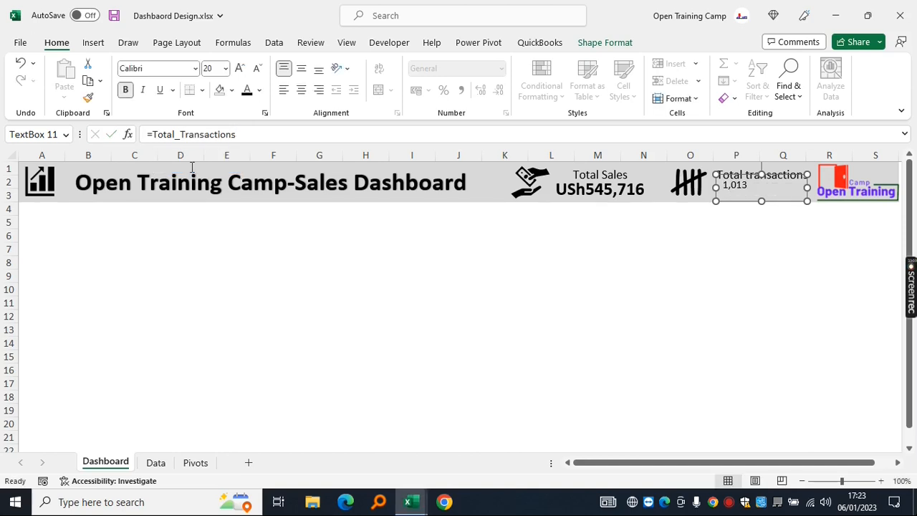
- Format the Total transactions figure as bold, font size 20, and centre it in its text box
click(239, 68)
click(240, 68)
click(240, 68)
click(239, 68)
click(239, 68)
click(125, 90)
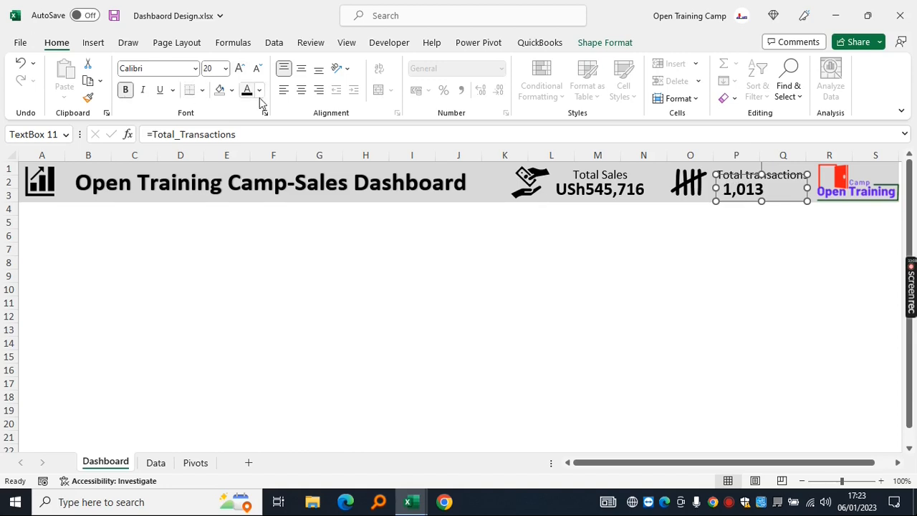
click(301, 89)
click(366, 316)
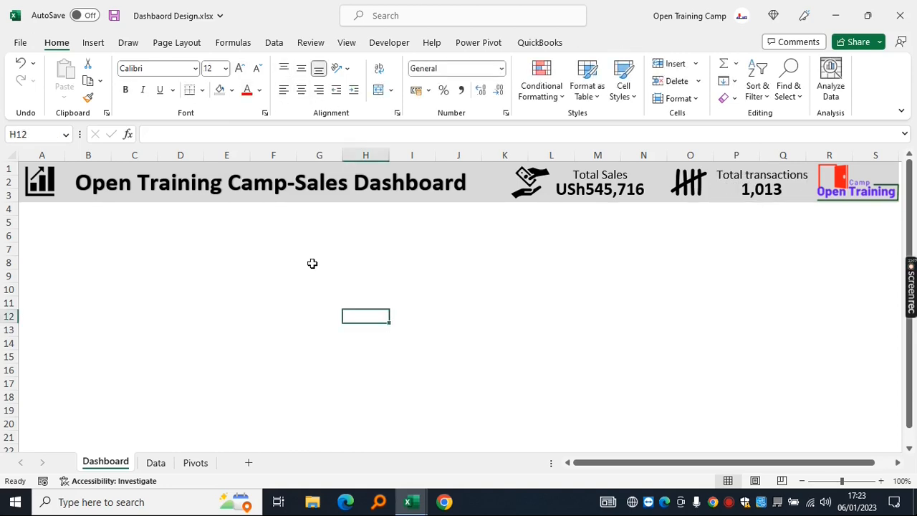
click(315, 262)
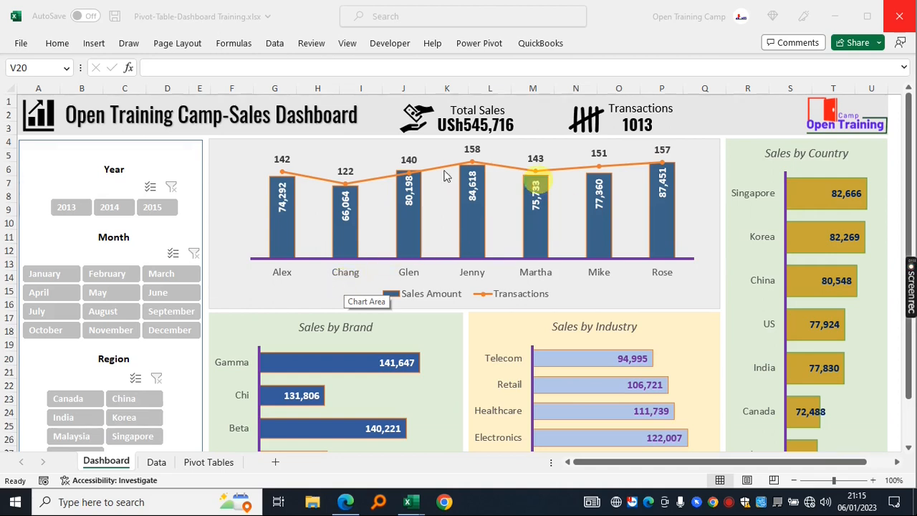
- In the Dashbaord Design workbook's Pivots sheet, copy the Transactions PivotTable in E3:E4 and paste it at J3
mouse_move(353, 227)
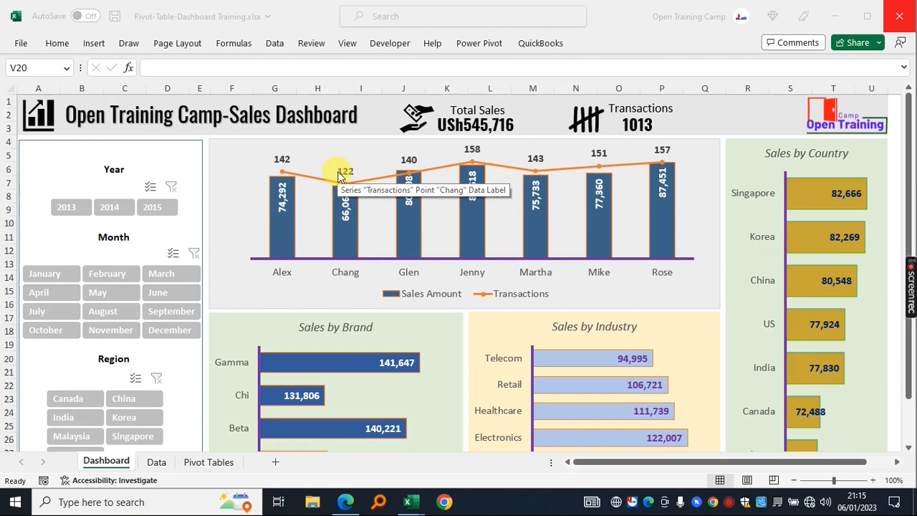
mouse_move(412, 500)
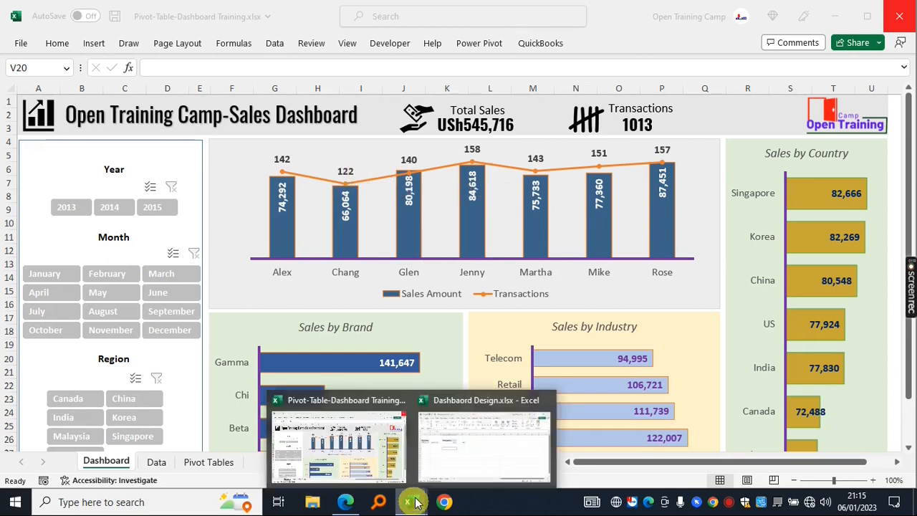
click(492, 442)
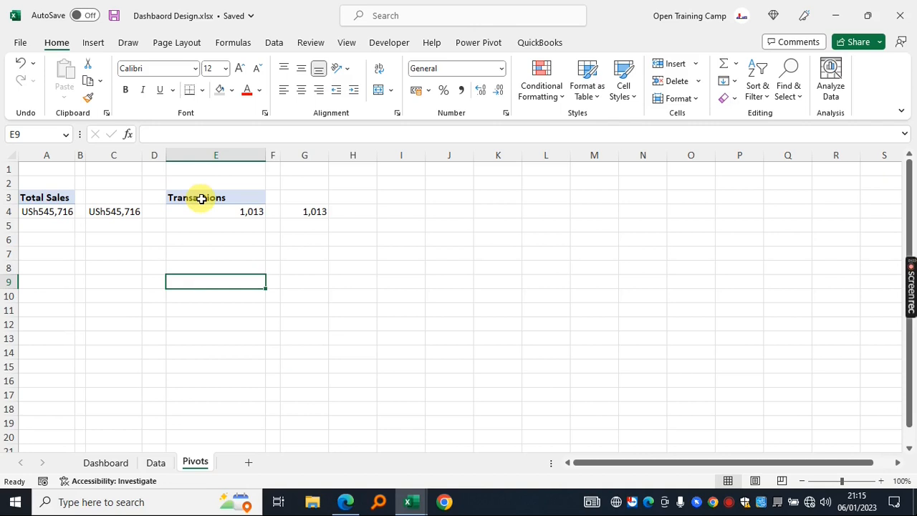
drag(202, 199, 201, 213)
key(ctrl+c)
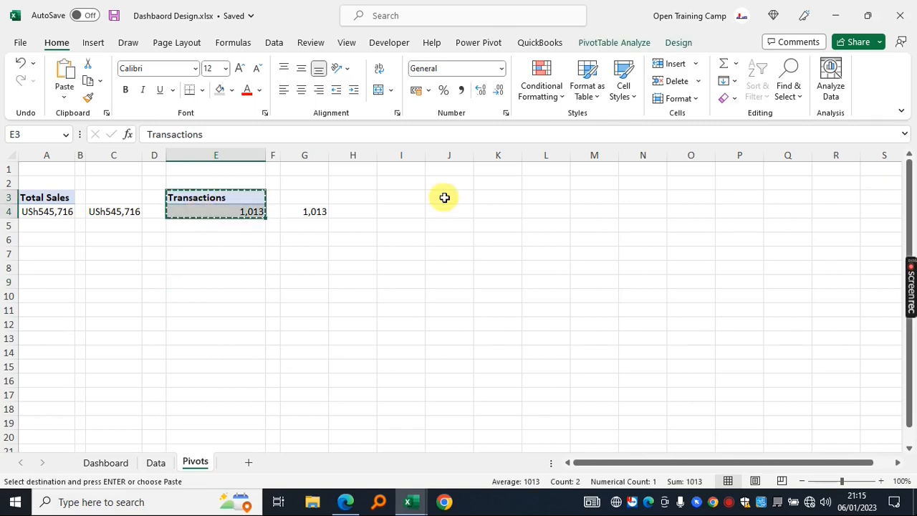
click(443, 197)
key(ctrl+v)
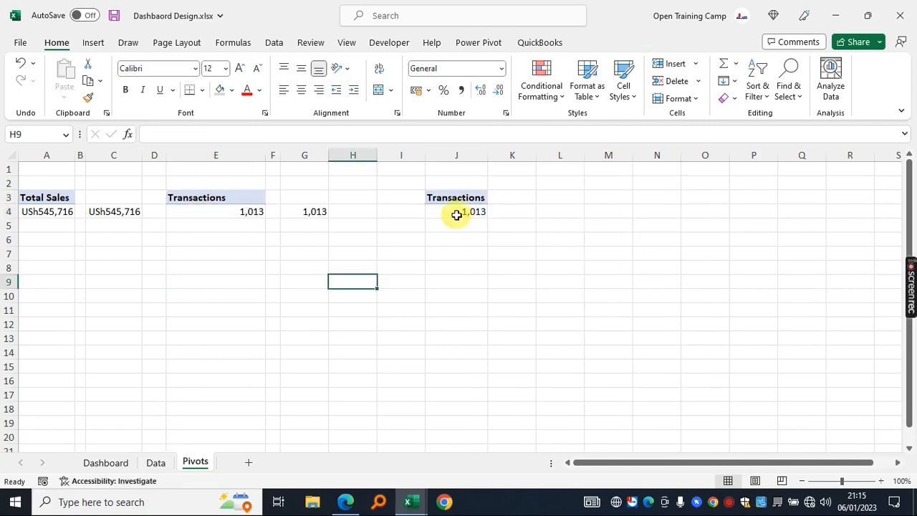
- In the PivotTable at J3, add Sales Rep to the rows and Sales Value to the values ahead of Transactions
click(457, 213)
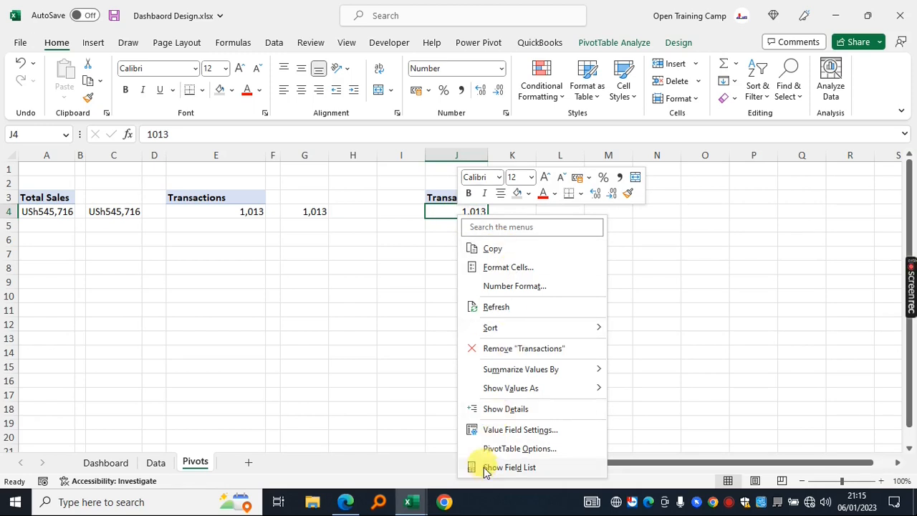
click(473, 465)
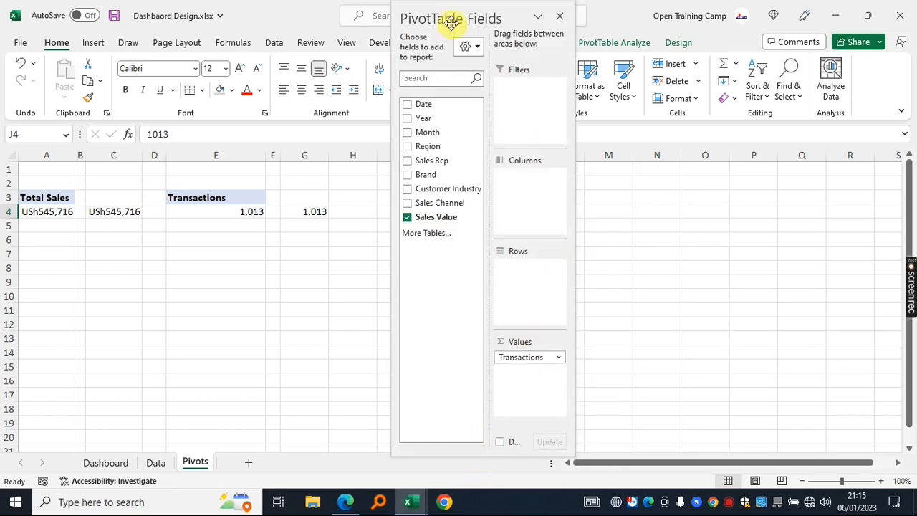
drag(498, 15, 640, 23)
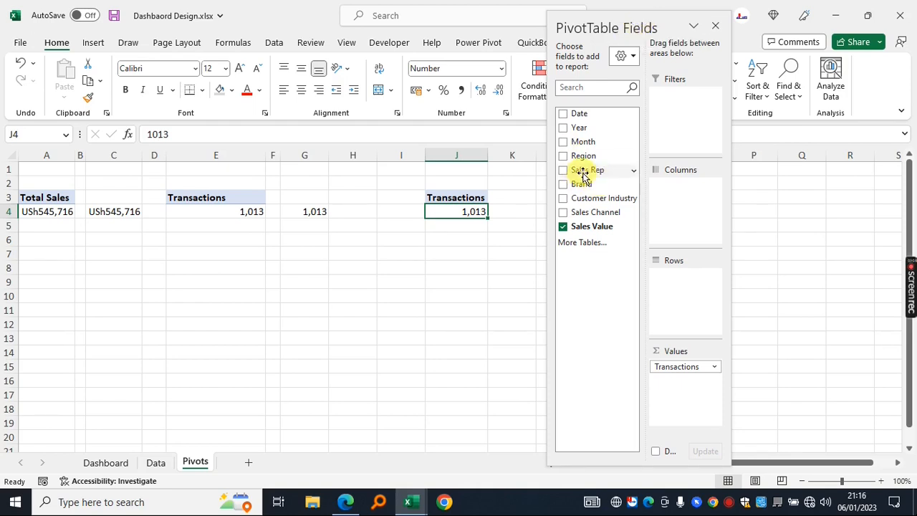
drag(583, 174, 674, 297)
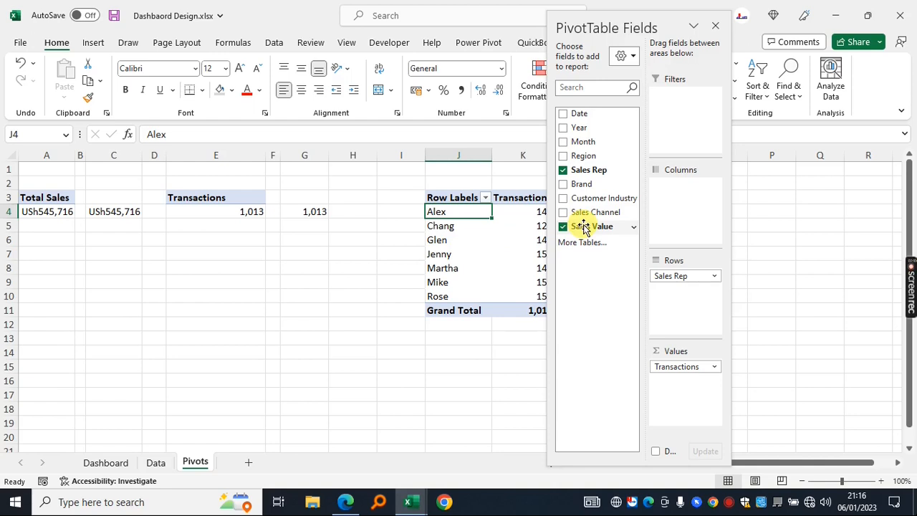
drag(588, 237, 676, 365)
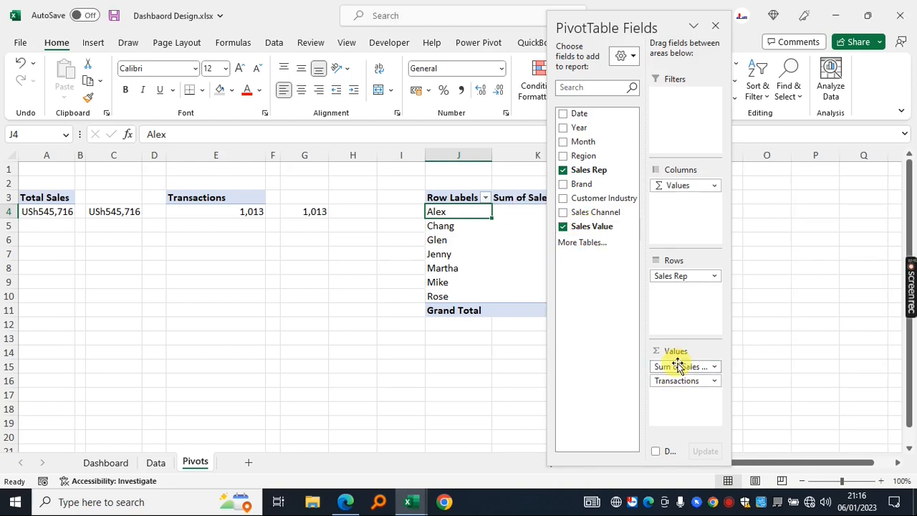
click(849, 44)
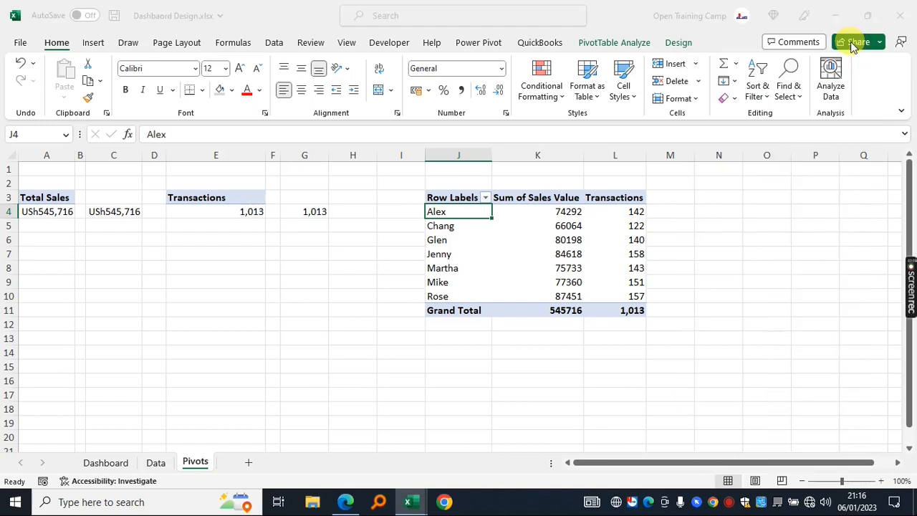
- Set the number format of the Sum of Sales Value field to Number with a thousands separator and no decimals
click(554, 240)
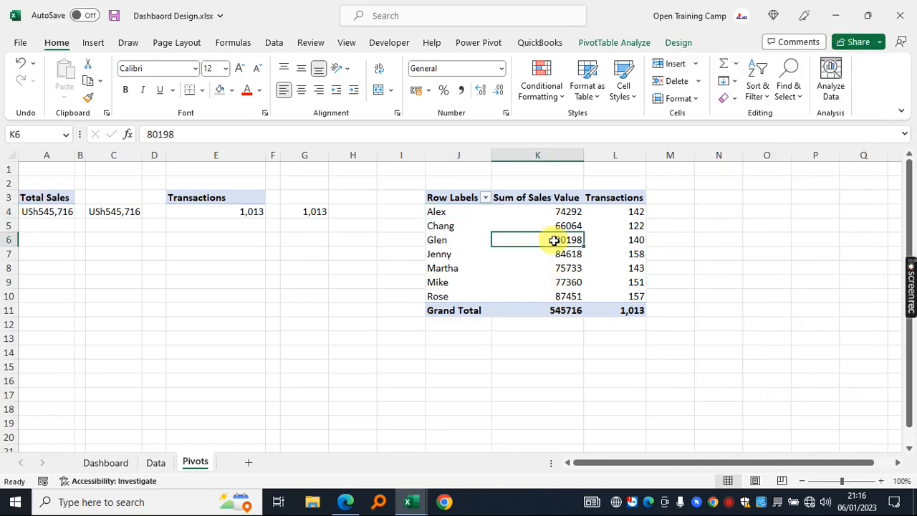
right_click(554, 241)
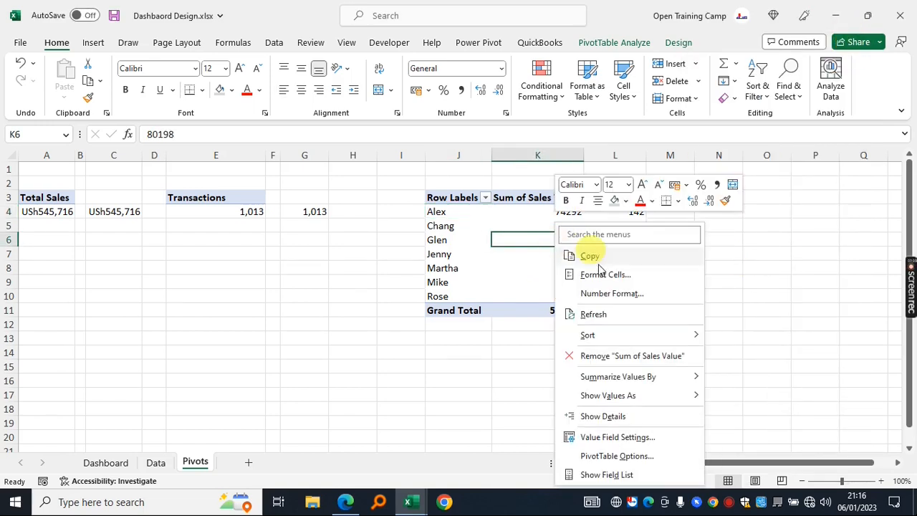
click(596, 294)
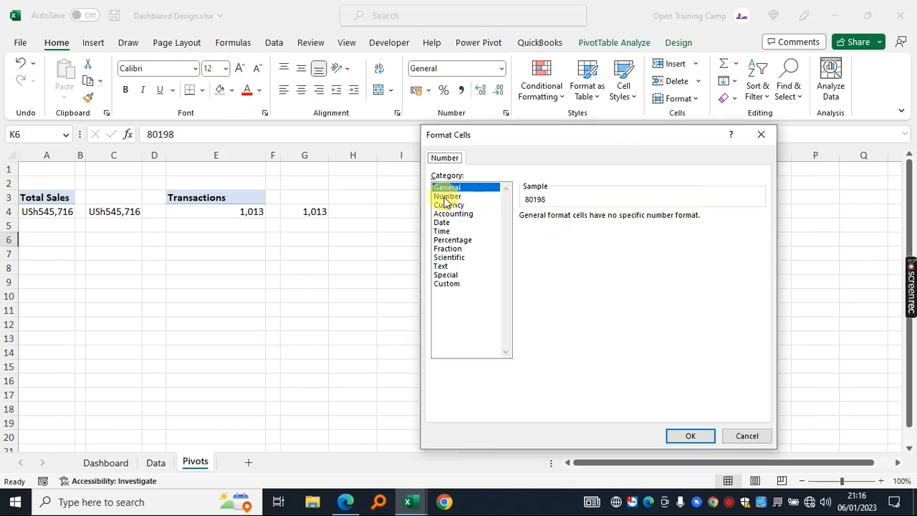
click(448, 195)
click(525, 234)
click(690, 435)
- Rename the Row Labels header in J3 to Sales Rep
click(449, 199)
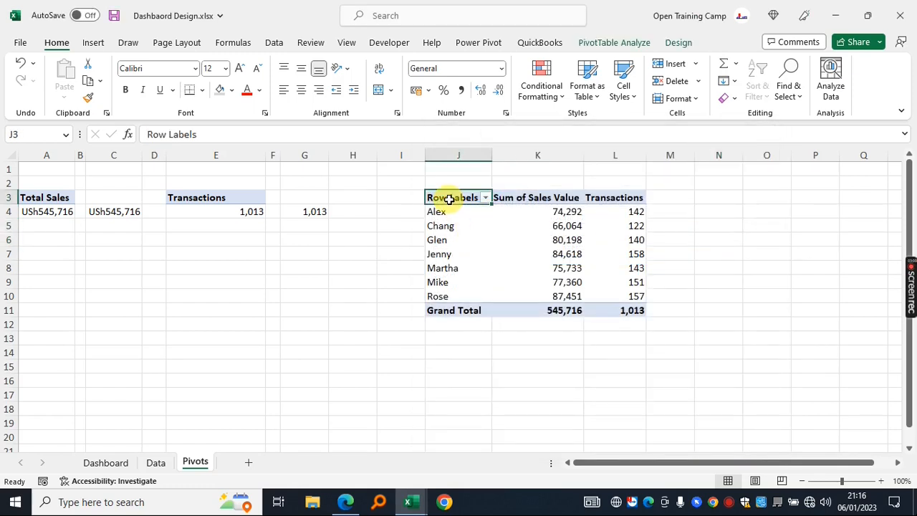
text(Sales Rep)
key(Tab)
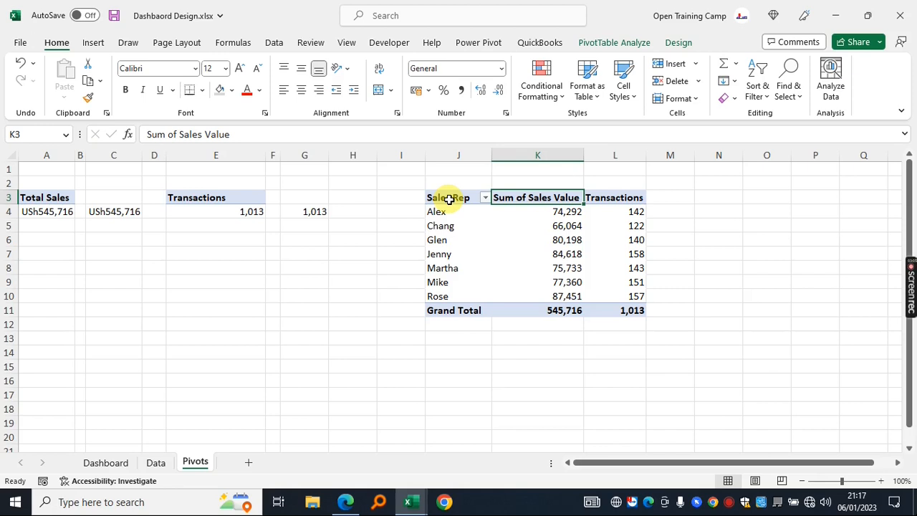
- Rename the Sum of Sales Value header in K3 of the PivotTable to Sales Amount
text(Sales Amount)
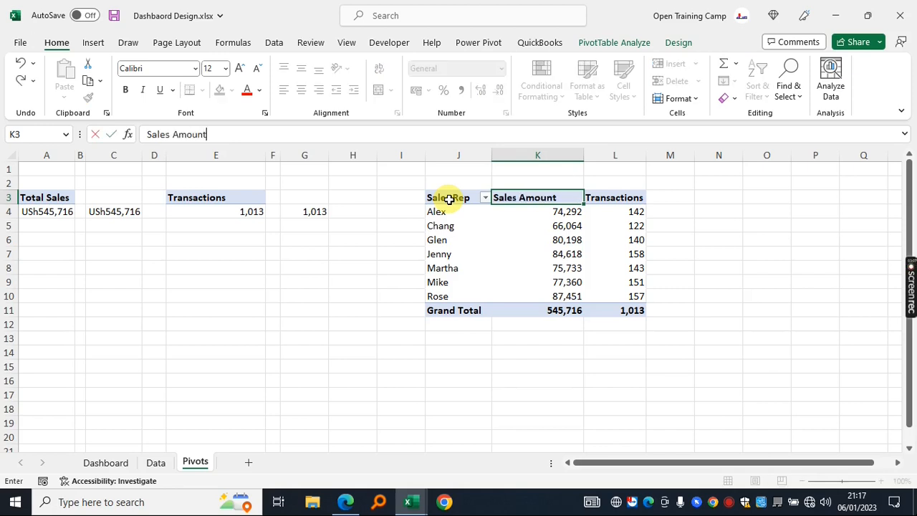
key(Tab)
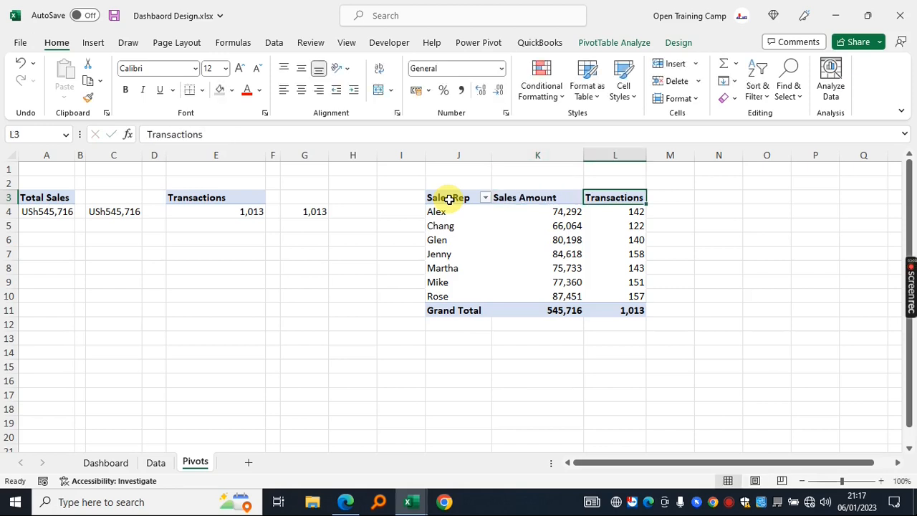
click(682, 194)
- Turn grand totals off for rows and columns in the Sales Rep PivotTable
click(548, 249)
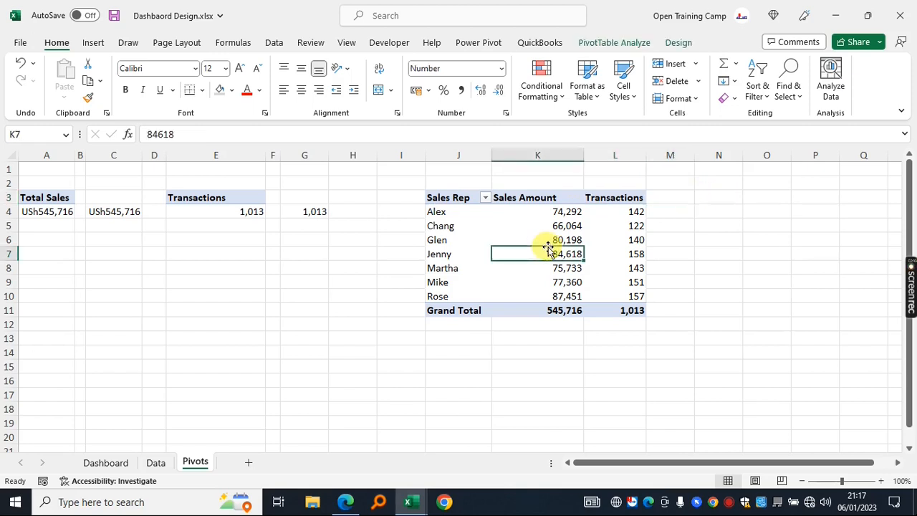
click(678, 43)
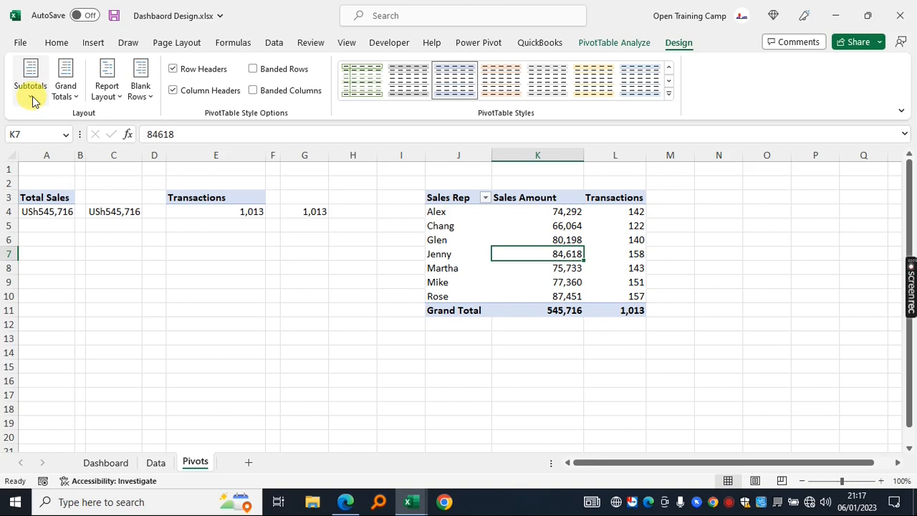
click(69, 96)
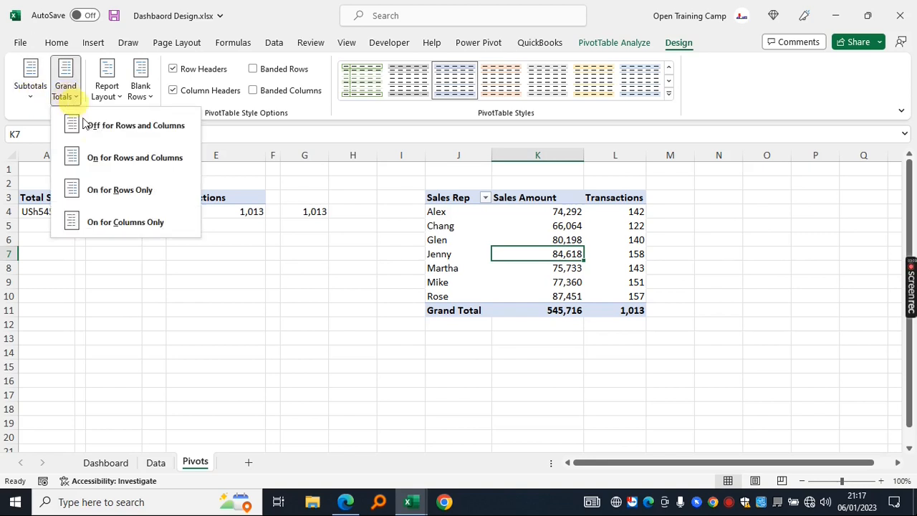
click(93, 126)
click(831, 268)
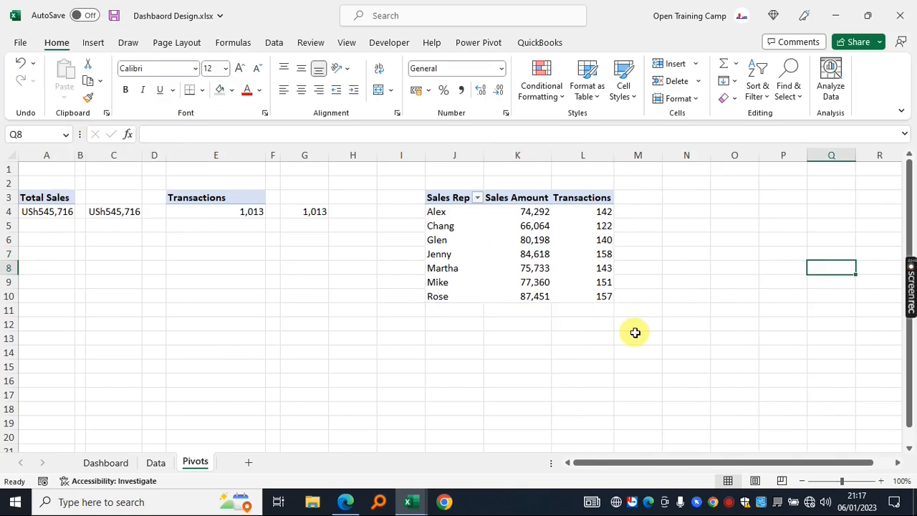
- Insert a combo PivotChart from the Sales Rep PivotTable, with Sales Amount as clustered columns and Transactions as a line on the secondary axis
click(526, 251)
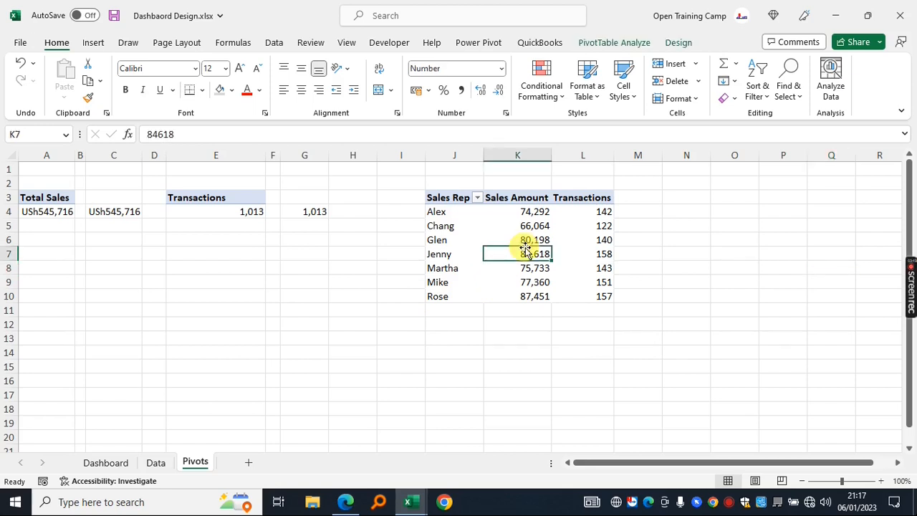
click(93, 43)
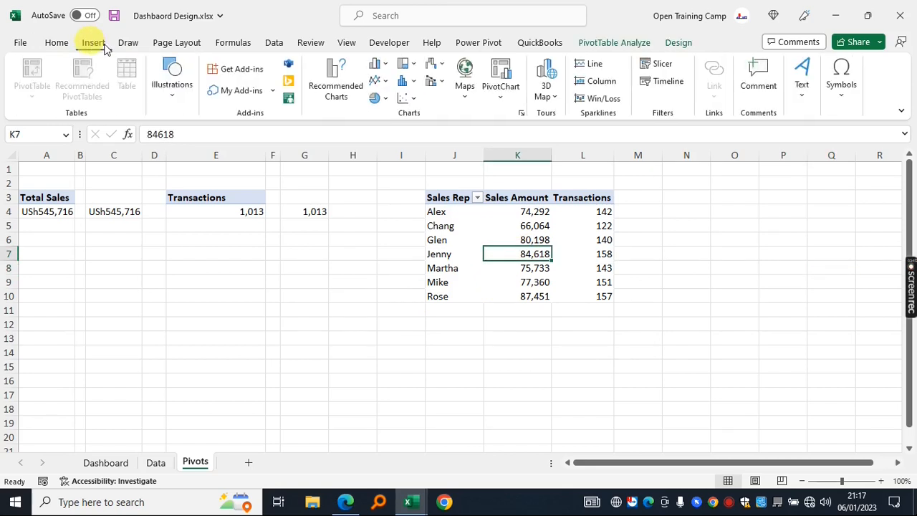
click(503, 100)
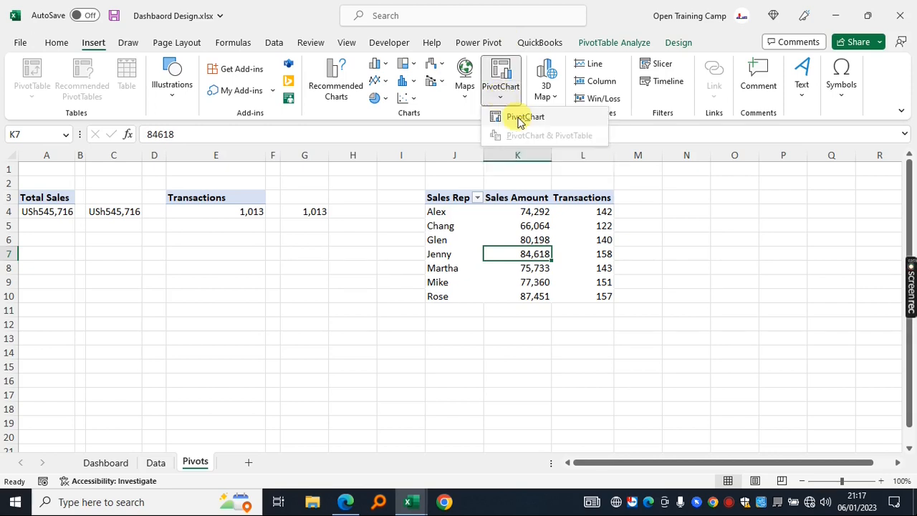
click(521, 119)
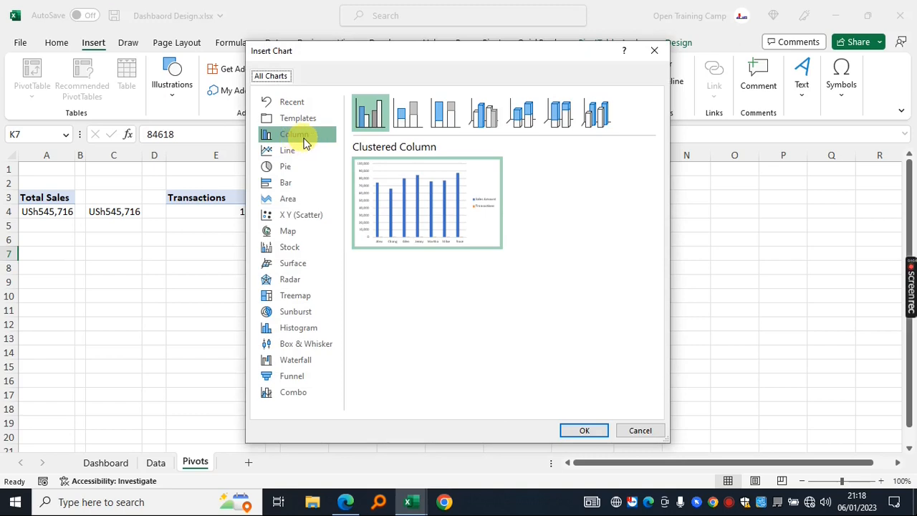
click(285, 397)
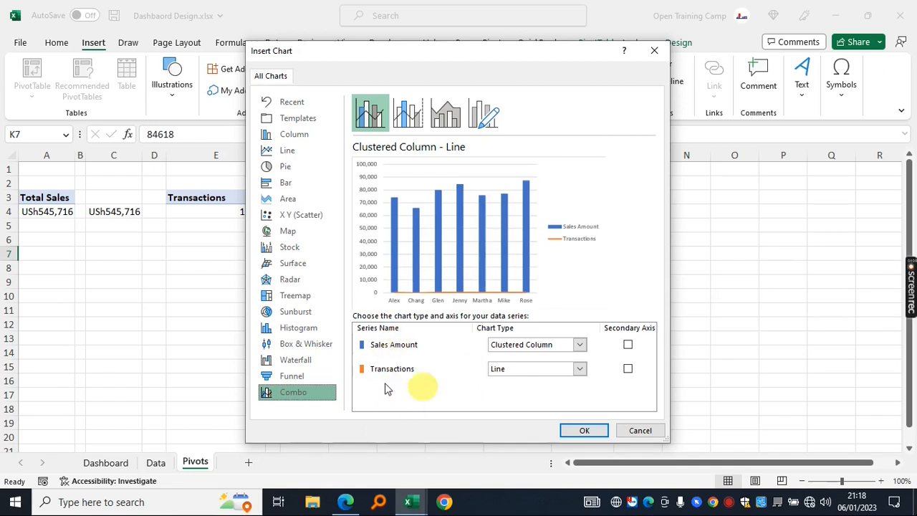
click(629, 370)
key(Return)
drag(504, 212, 496, 188)
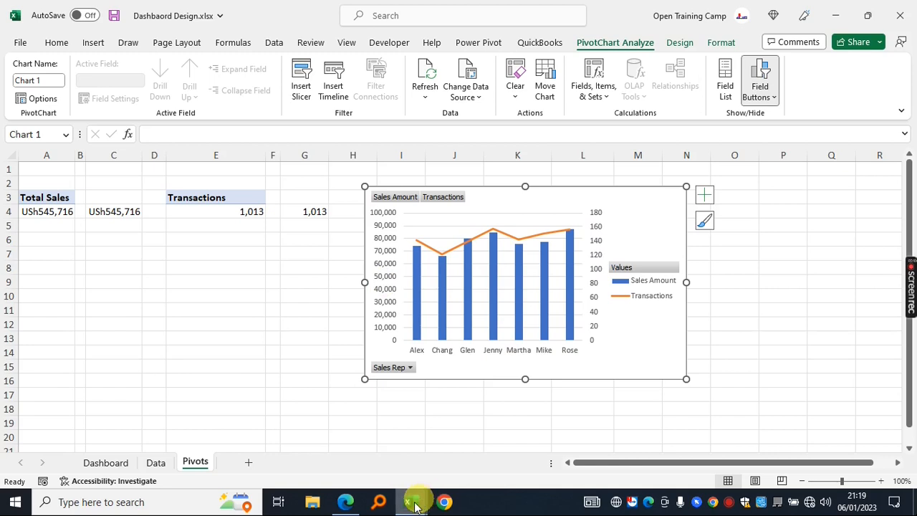
- Check the sales rep chart in the Pivot-Table-Dashboard Training workbook, and hide all field buttons on the PivotChart in Dashbaord Design
mouse_move(416, 506)
click(323, 441)
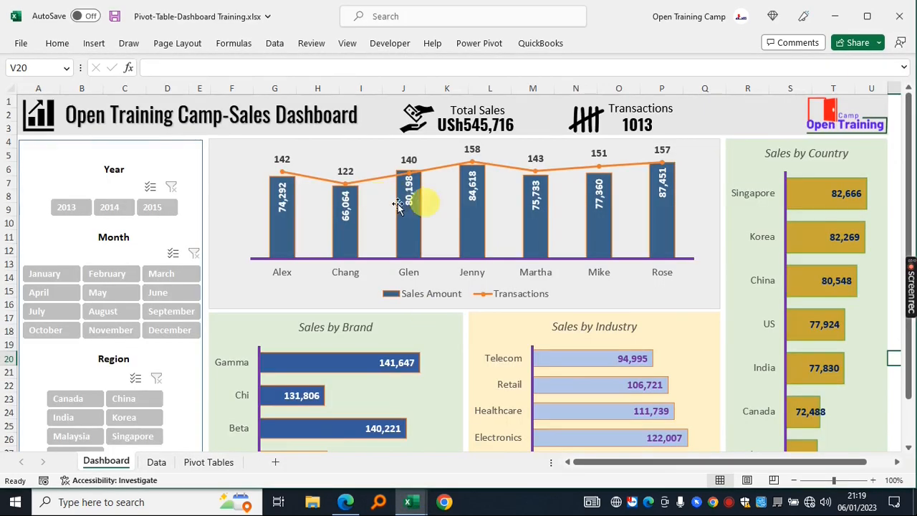
mouse_move(409, 502)
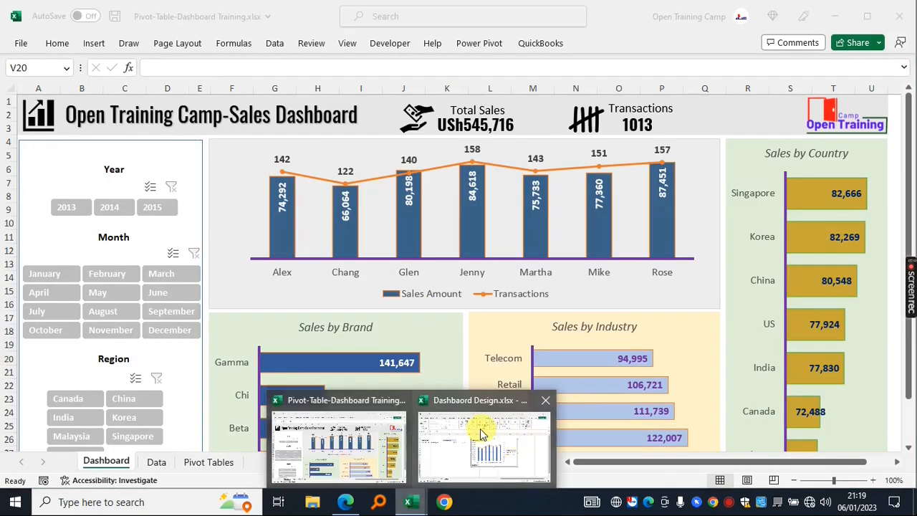
click(480, 439)
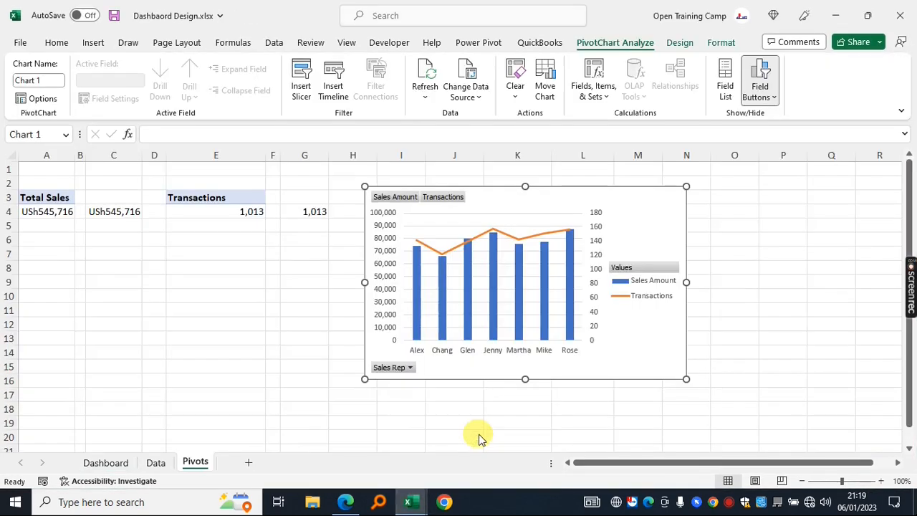
click(761, 75)
key(Escape)
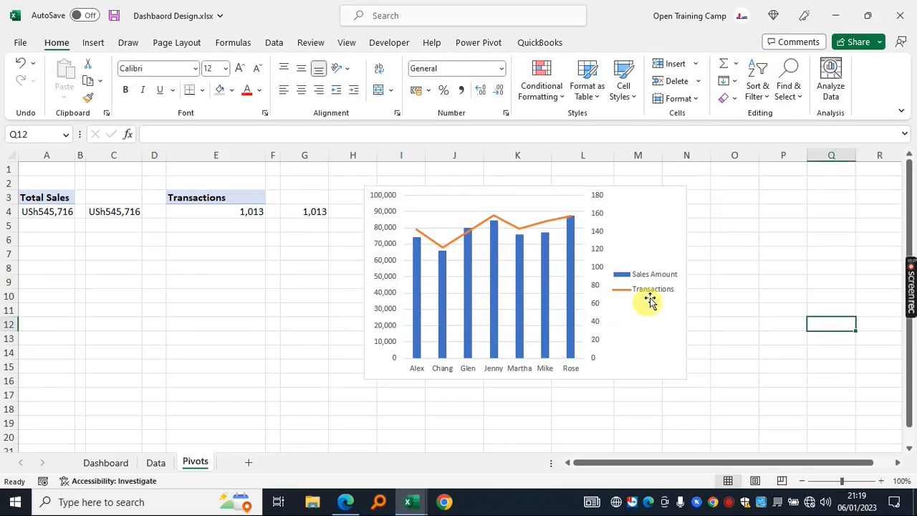
- Set the PivotChart's legend position to Bottom
click(649, 292)
right_click(646, 284)
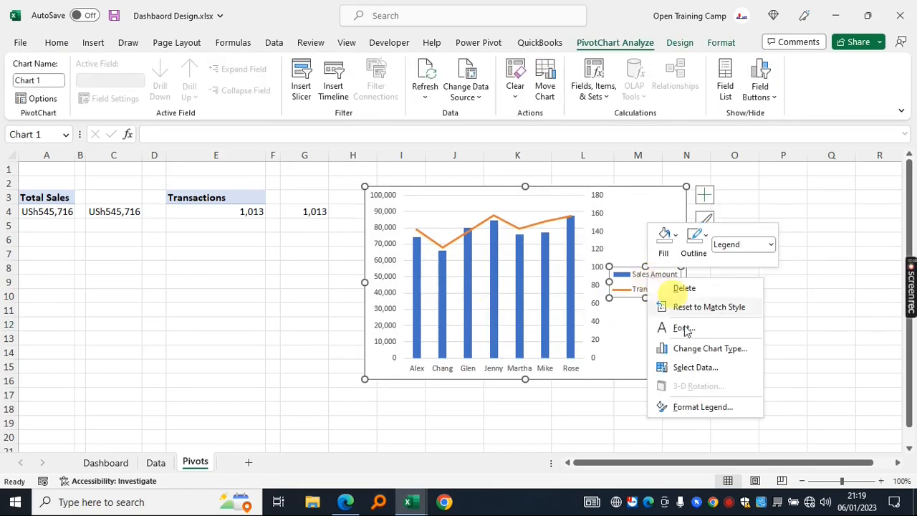
click(689, 407)
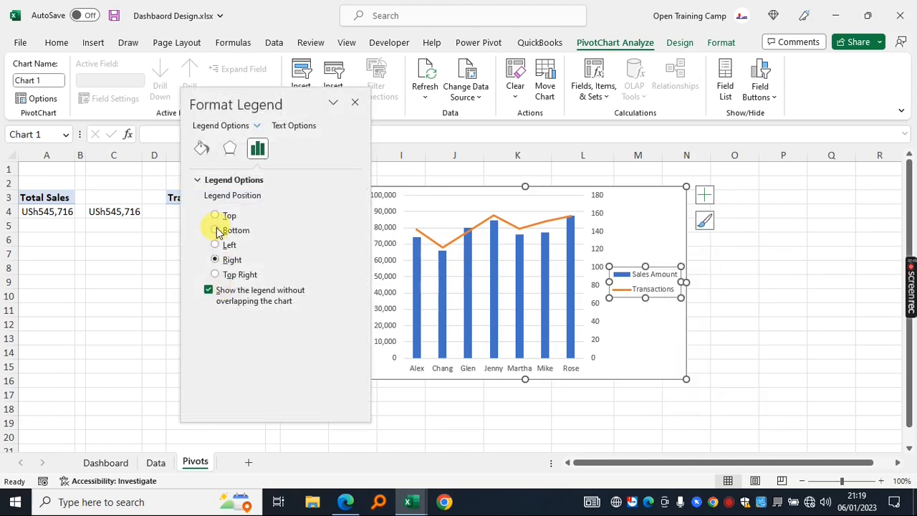
click(216, 230)
click(355, 102)
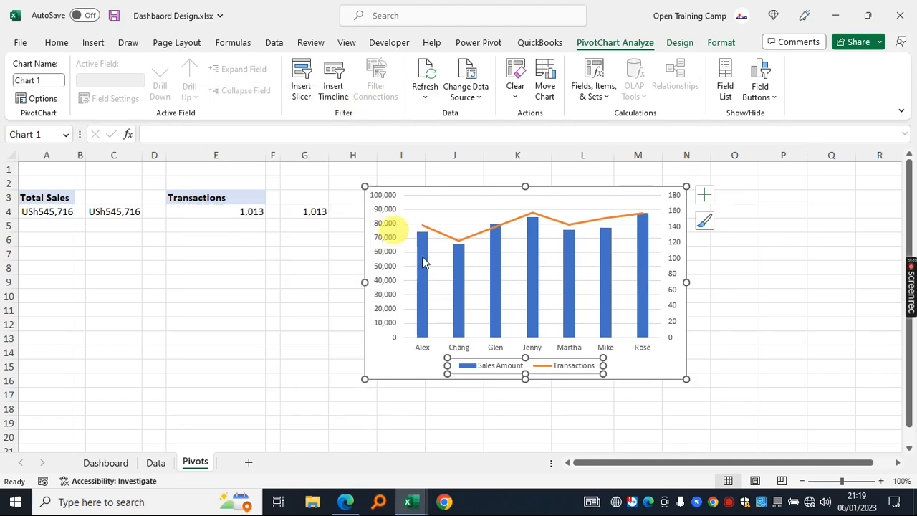
key(Escape)
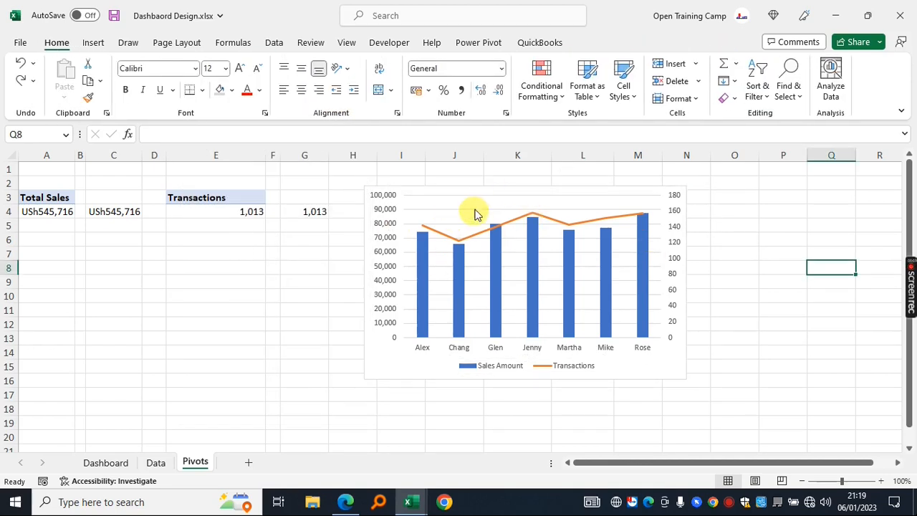
- Delete the PivotChart's horizontal gridlines and widen the Sales Amount columns by reducing their gap width
click(475, 214)
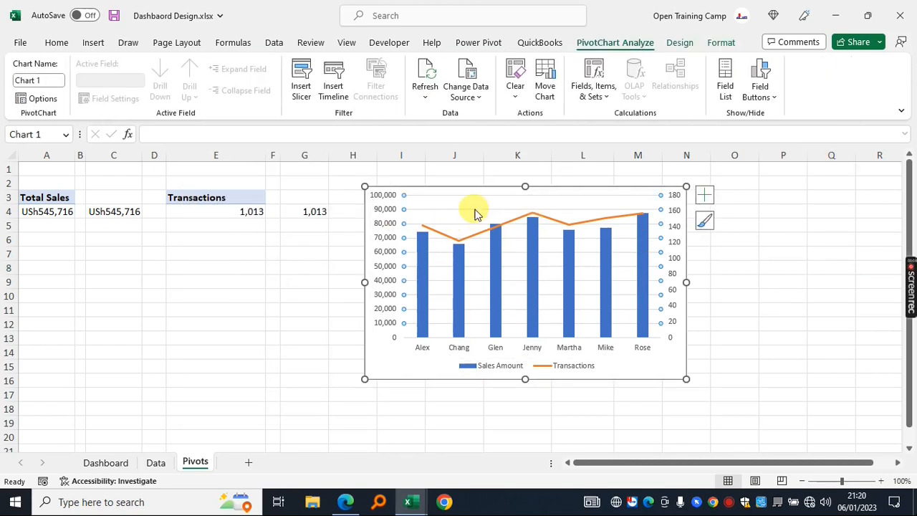
key(Delete)
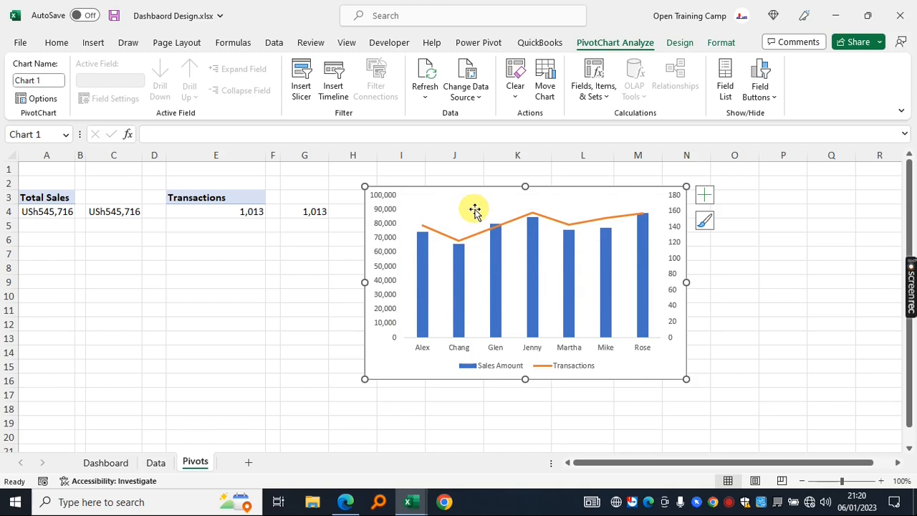
click(531, 263)
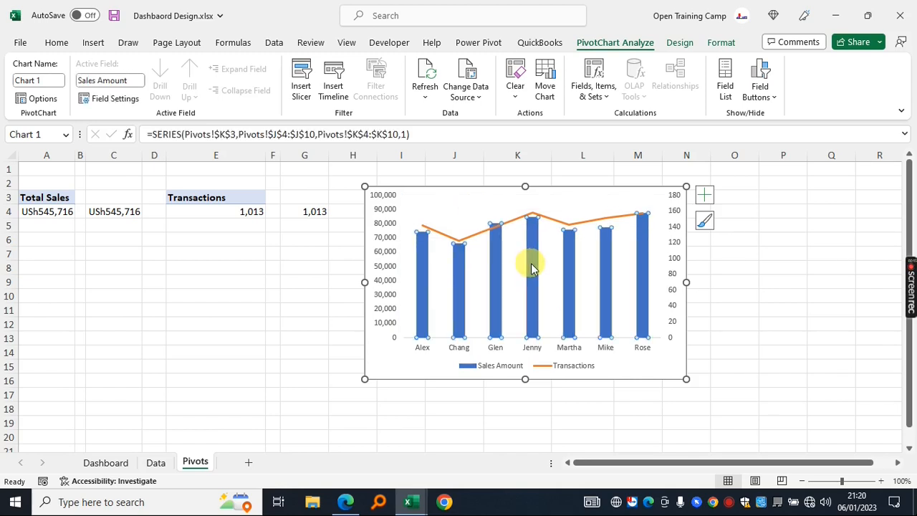
right_click(531, 263)
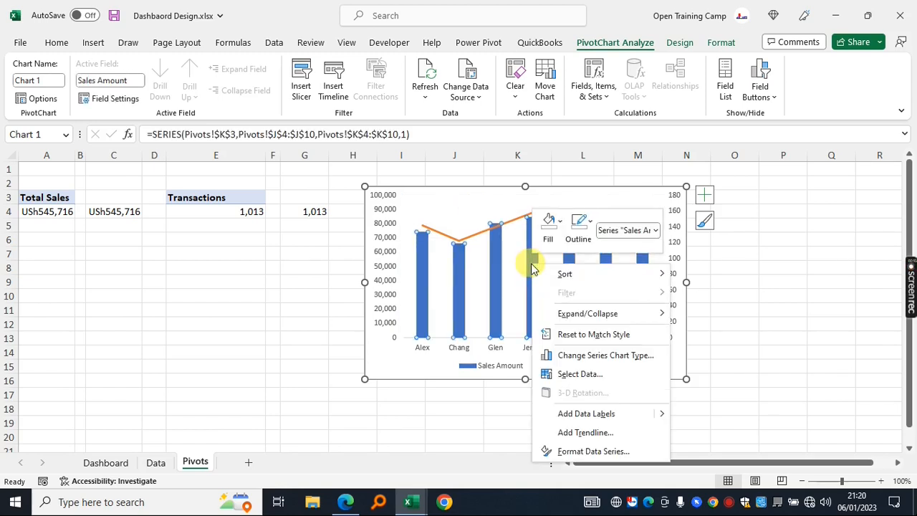
click(577, 452)
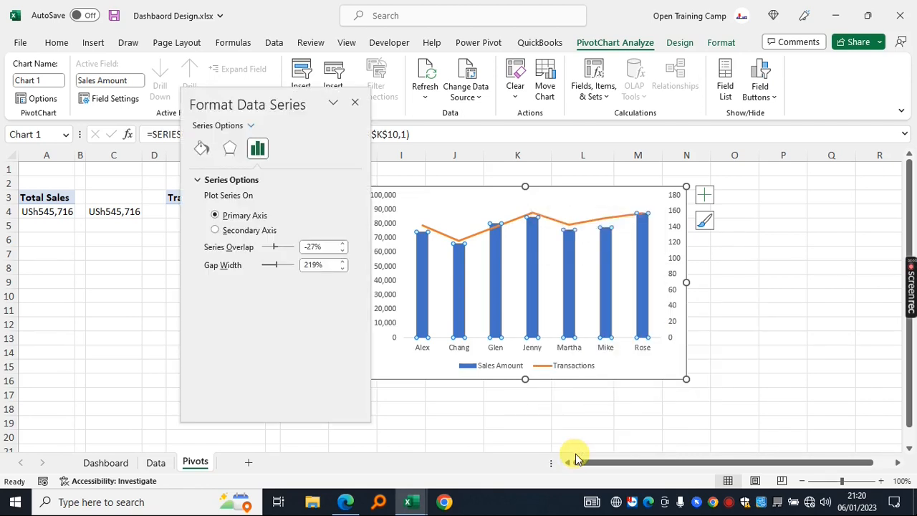
click(360, 252)
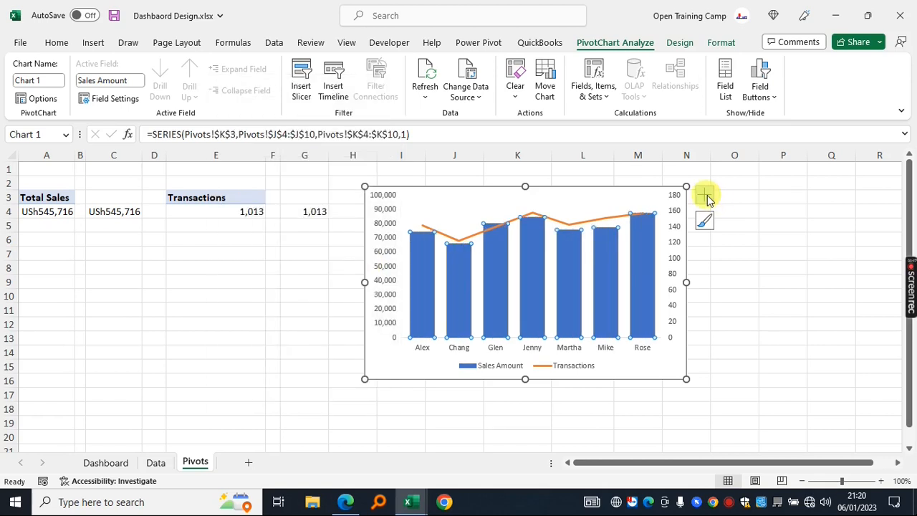
- Add a chart title to the PivotChart and change its text to Sales Rep Performance
click(708, 199)
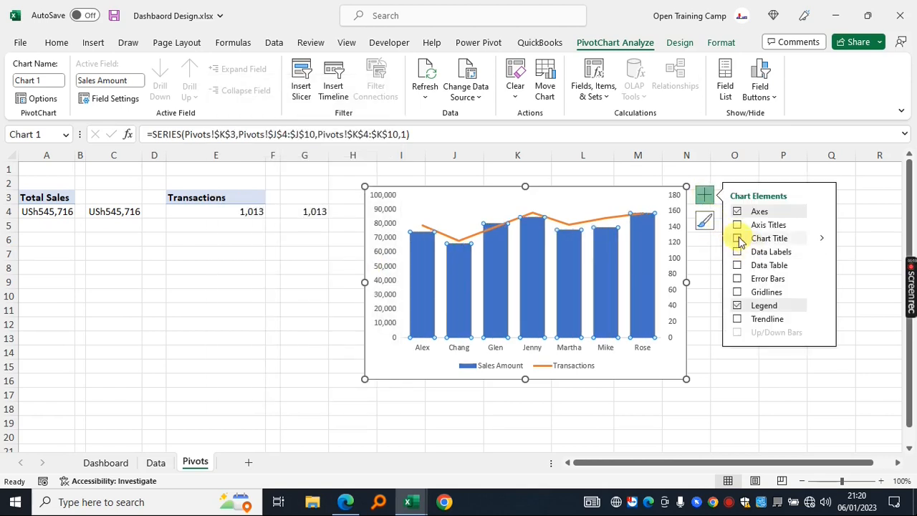
click(736, 238)
click(526, 200)
triple_click(526, 201)
text(Sales Rep Pe)
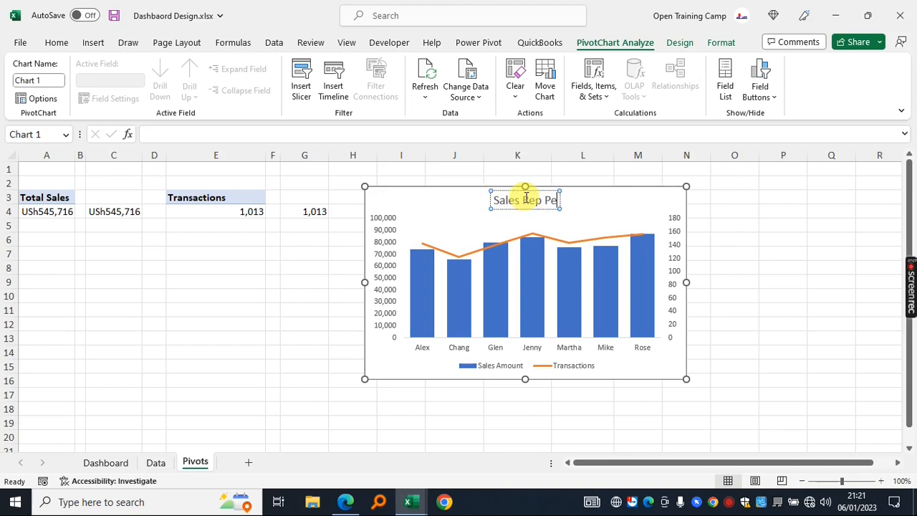
text(rformance)
key(Escape)
key(Escape)
key(Escape)
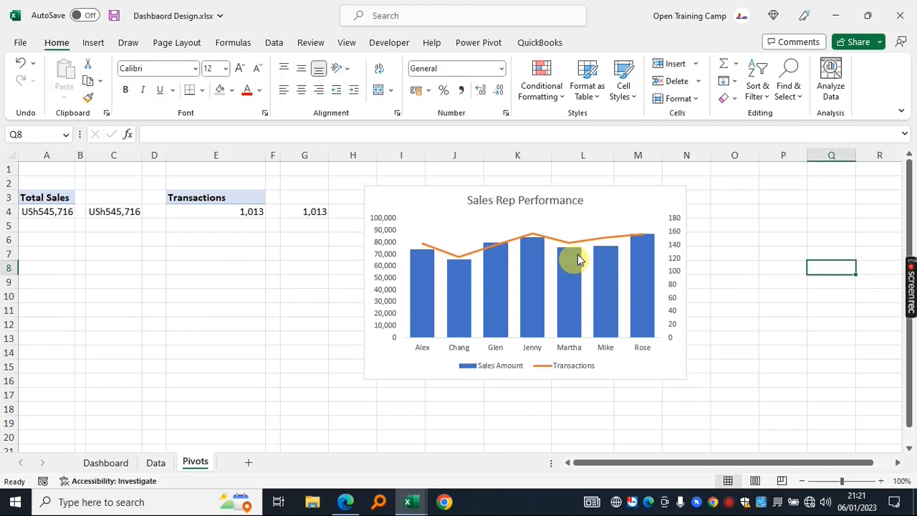
- Open the marker formatting options for the Transactions line series in the Sales Rep Performance chart
click(563, 244)
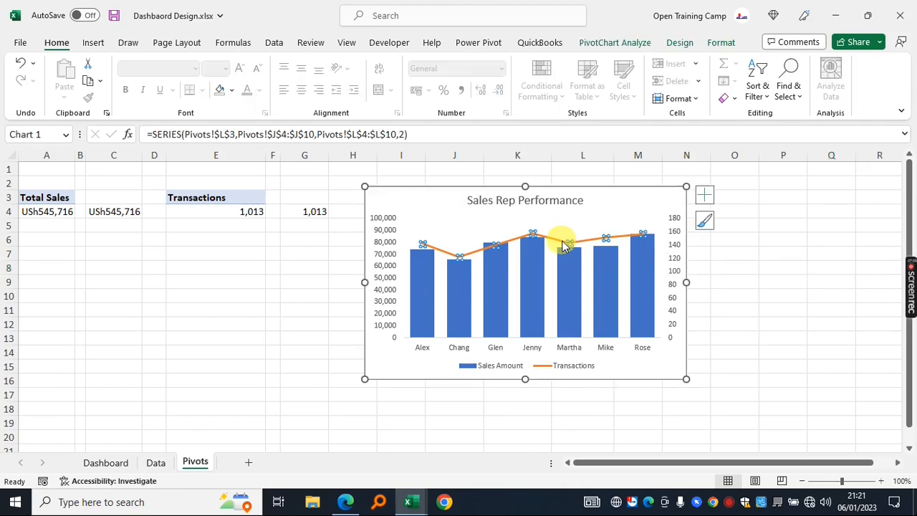
right_click(563, 245)
click(621, 427)
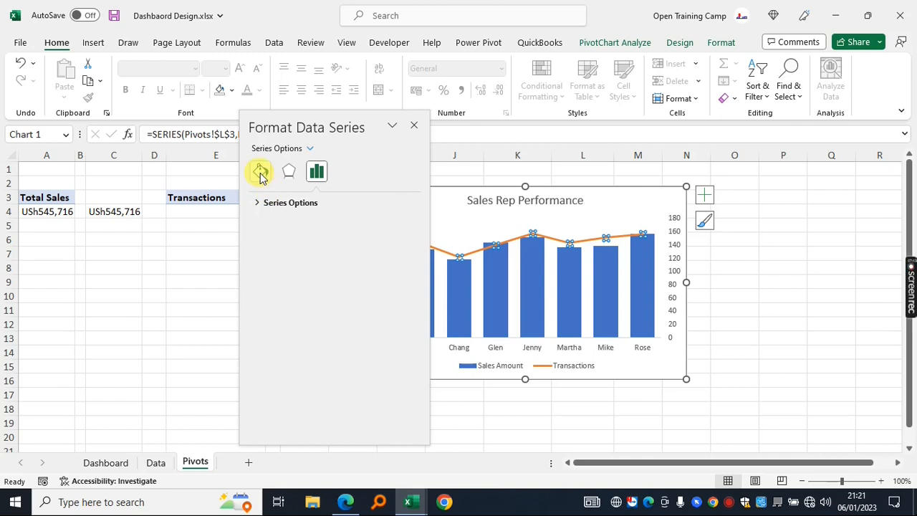
click(260, 172)
click(263, 207)
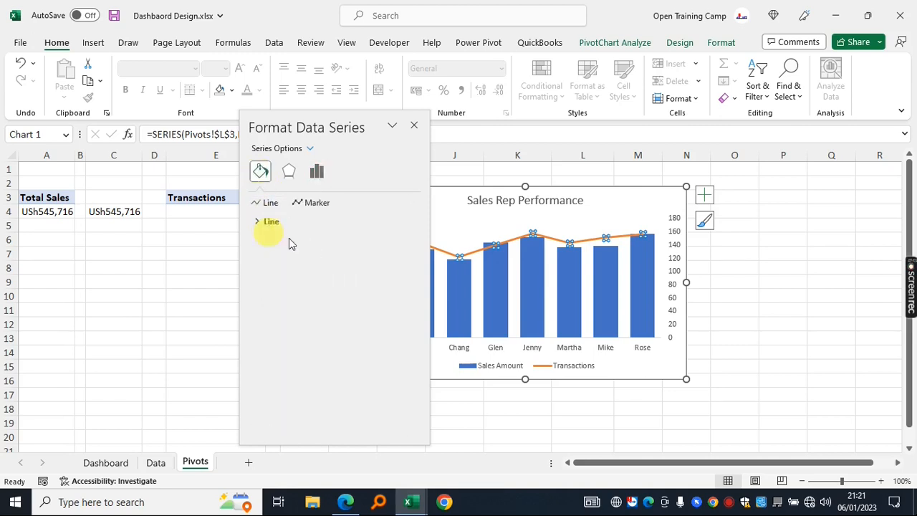
click(311, 205)
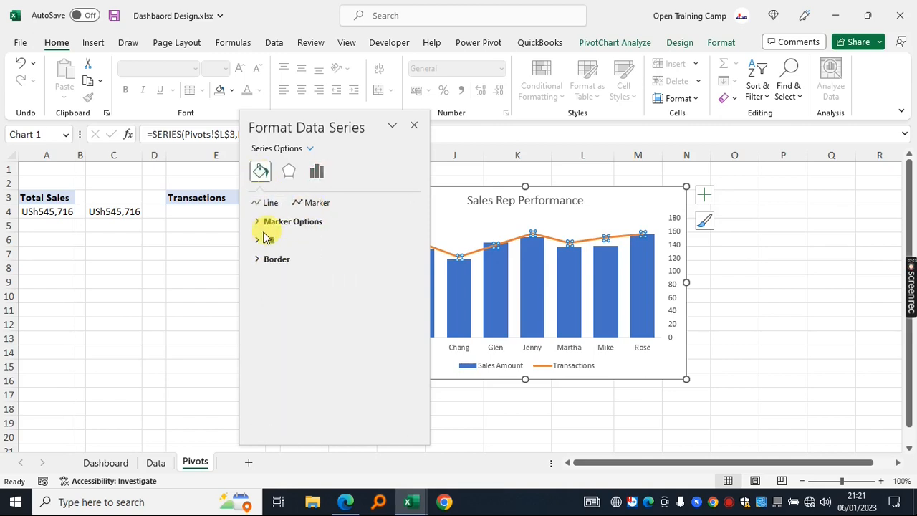
- Give the Transactions line built-in circular markers in the Sales Rep Performance chart
click(257, 223)
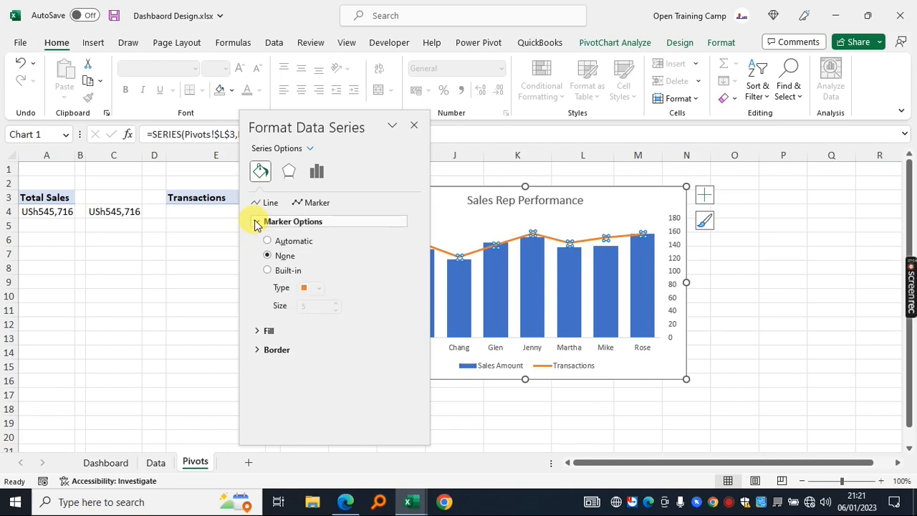
click(267, 271)
click(319, 289)
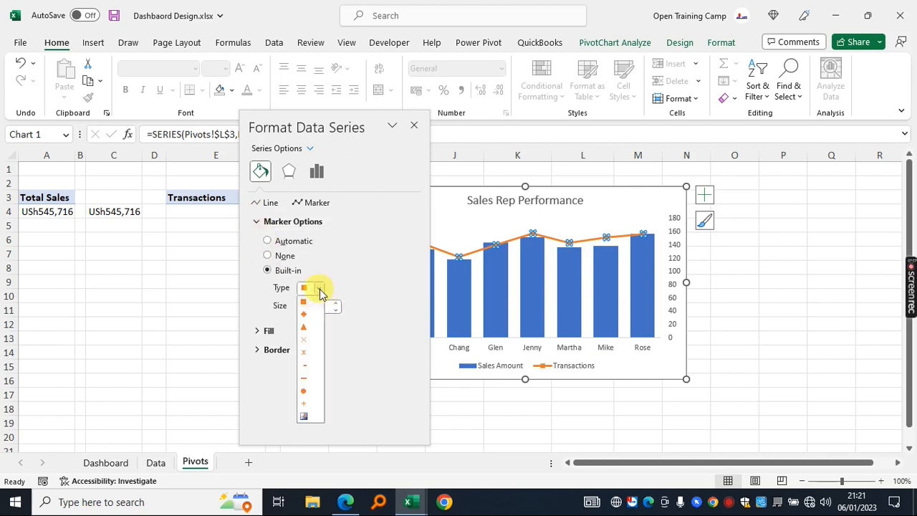
click(307, 391)
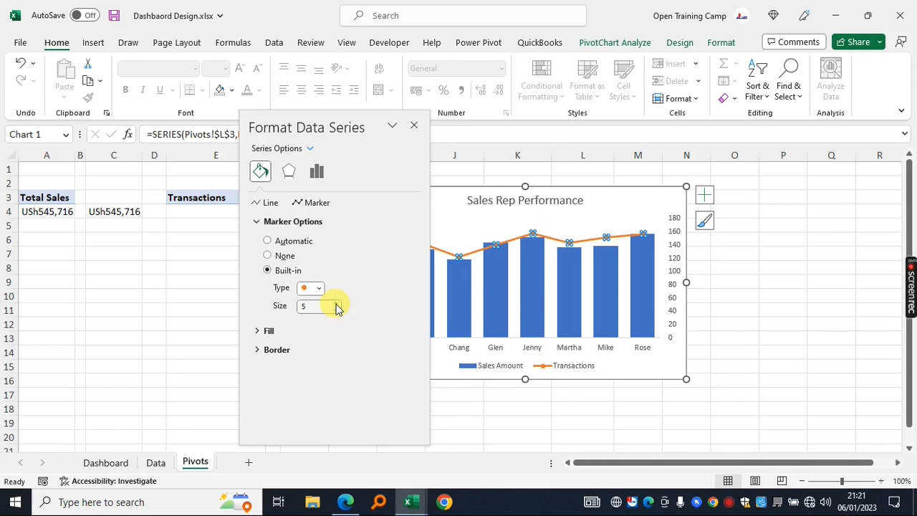
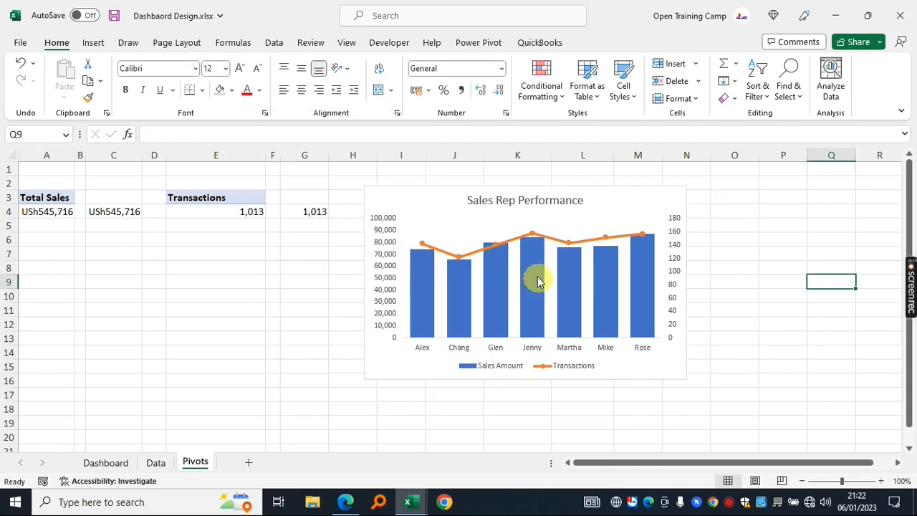
- Outline the Sales Amount columns with a solid orange border 1.25 pt wide
click(534, 276)
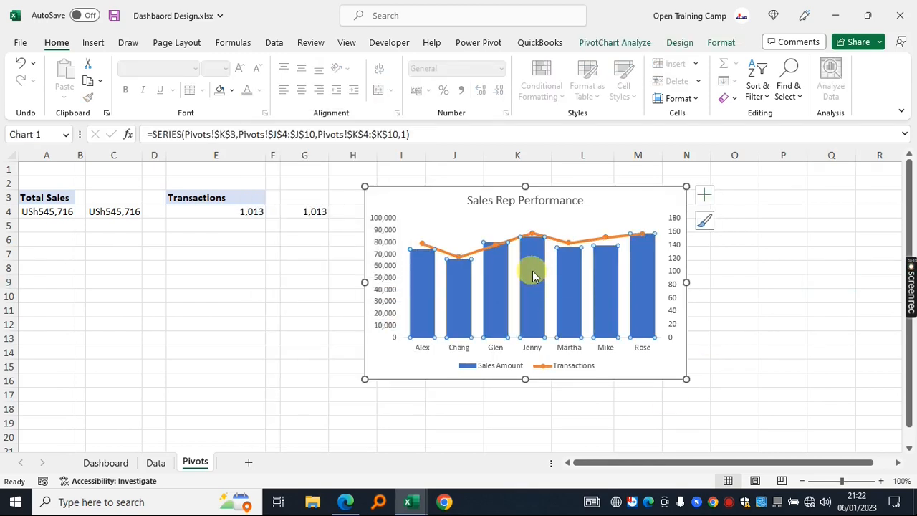
right_click(532, 277)
click(588, 458)
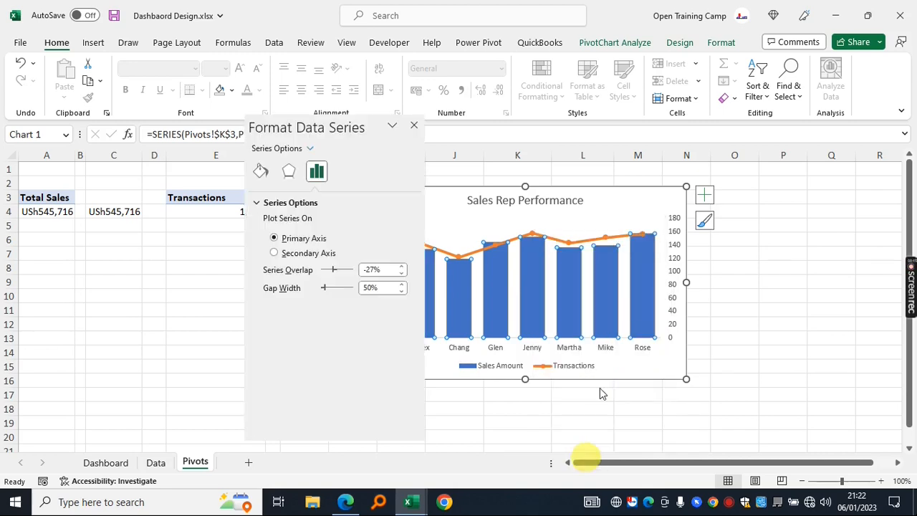
click(261, 171)
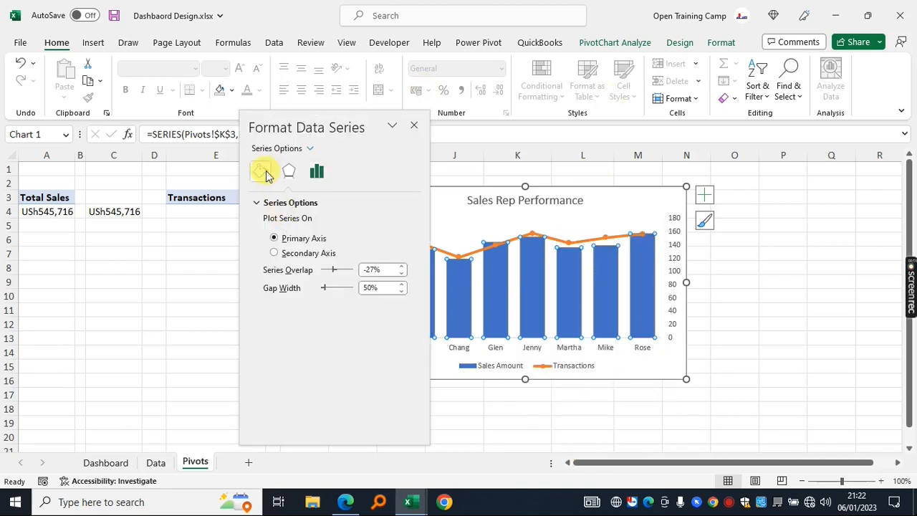
click(258, 223)
click(258, 224)
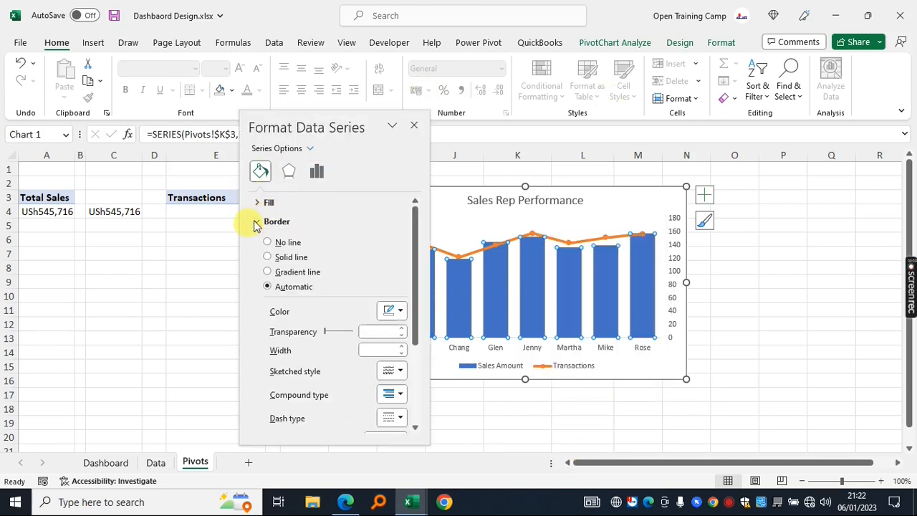
click(270, 257)
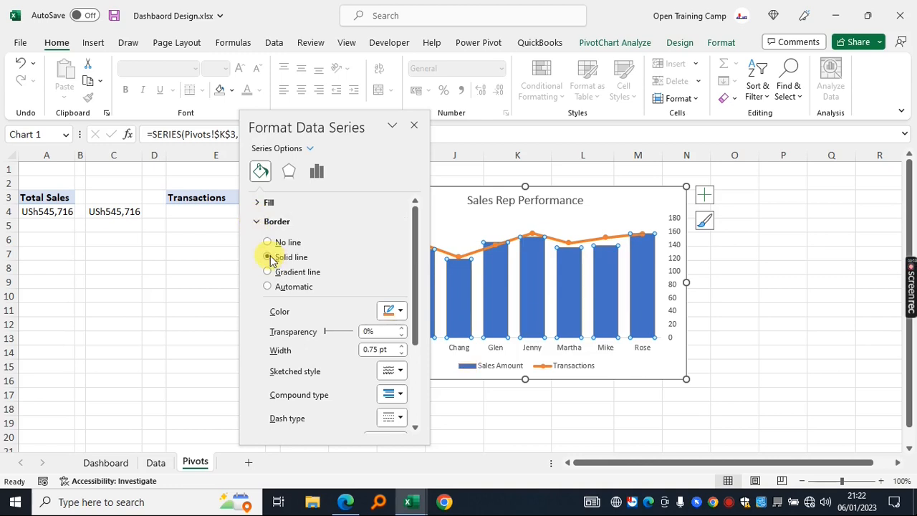
click(402, 348)
click(402, 345)
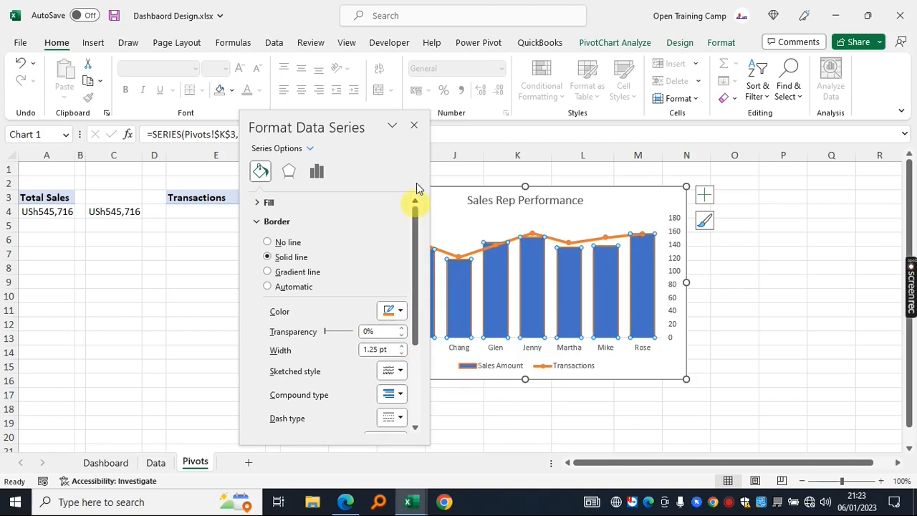
- Fill the Sales Amount columns with solid standard dark blue and raise the fill transparency
click(257, 221)
click(258, 204)
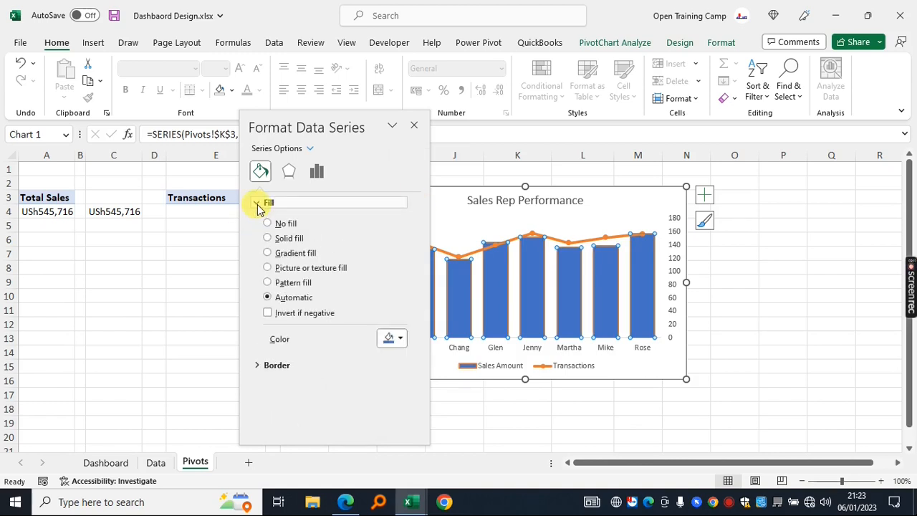
click(268, 238)
click(394, 340)
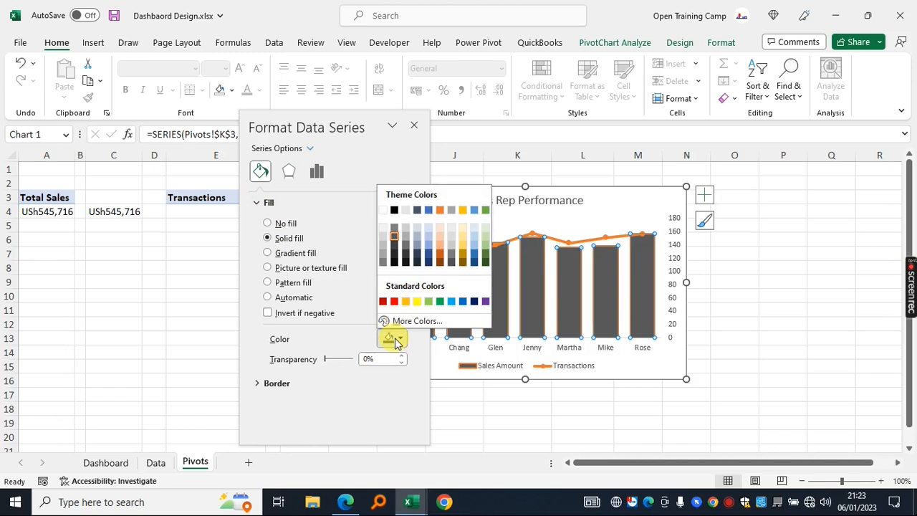
click(474, 301)
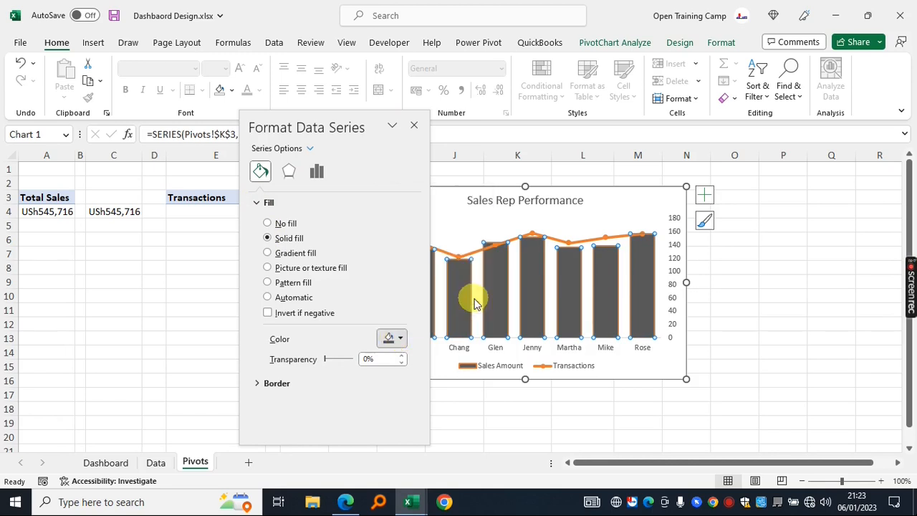
click(404, 357)
click(404, 357)
click(405, 357)
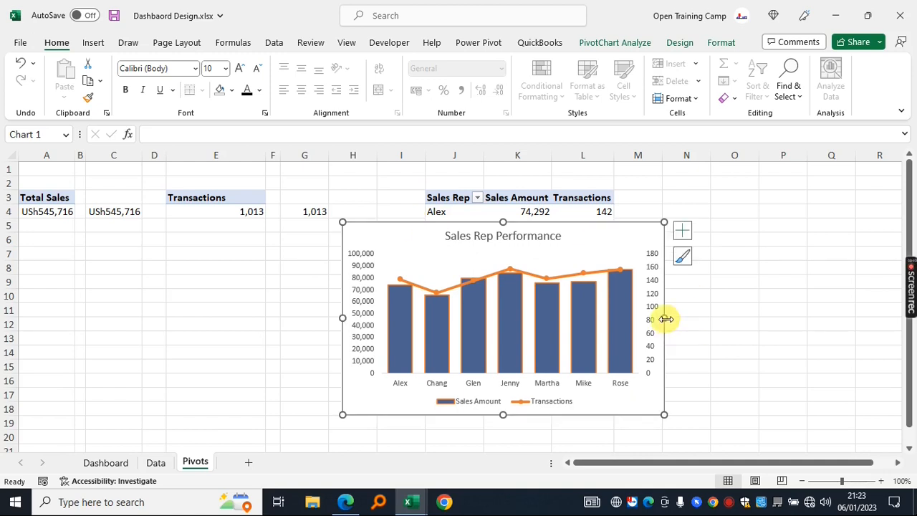
- Widen the chart and enlarge the sales rep names on the horizontal axis to font size 12
drag(665, 317, 758, 321)
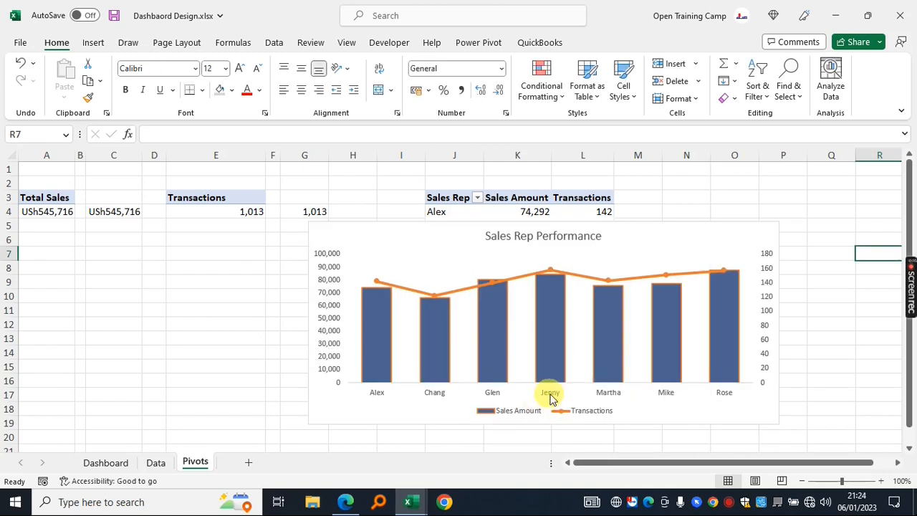
click(549, 394)
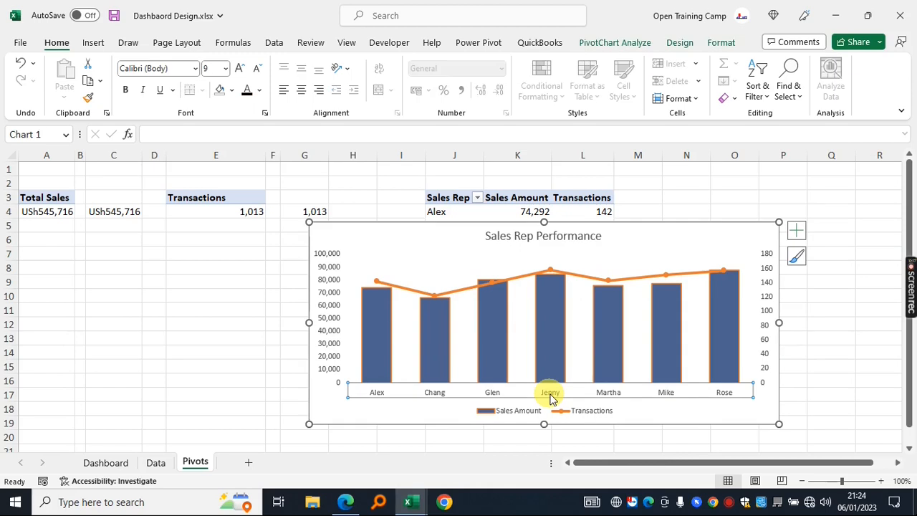
click(240, 68)
click(240, 68)
click(240, 68)
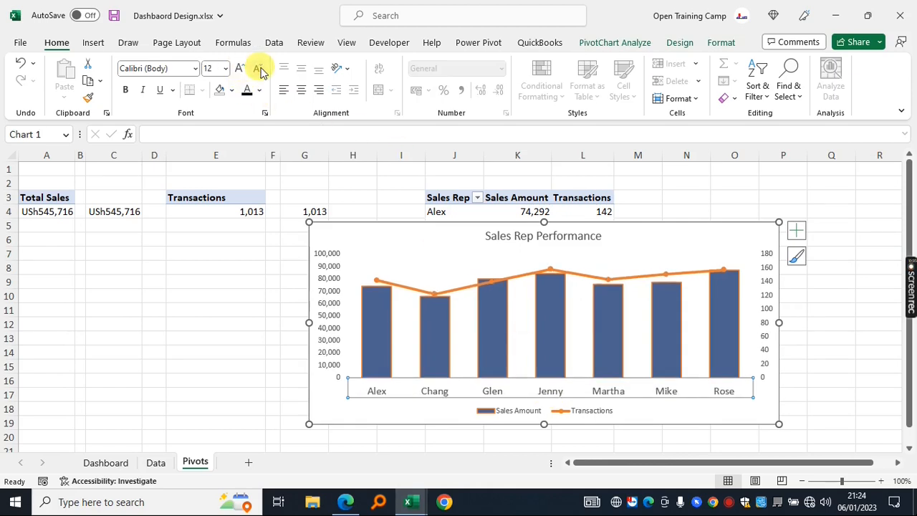
- Format the chart's horizontal axis with a solid line in standard purple and increase the line width
right_click(672, 396)
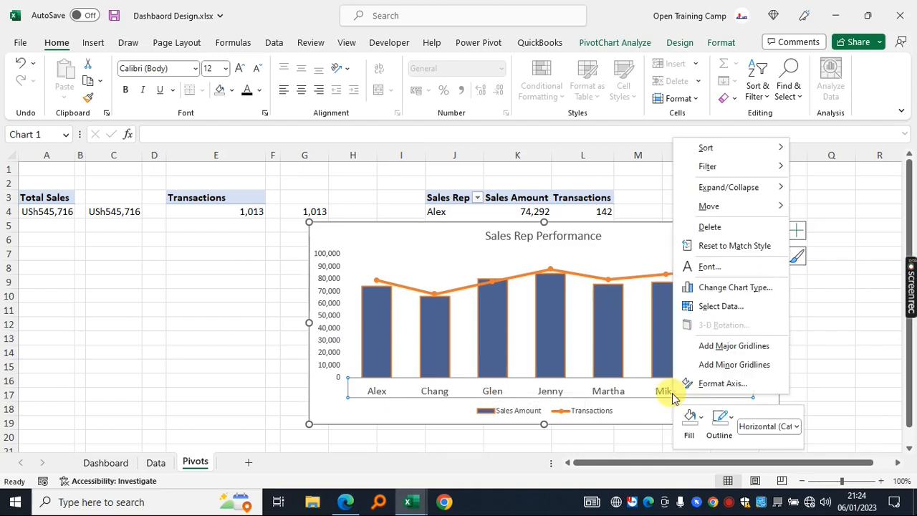
click(708, 385)
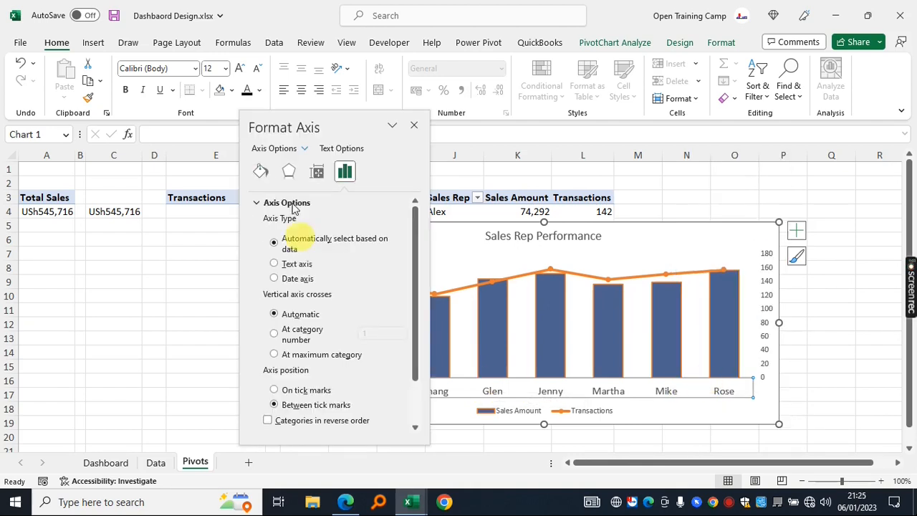
click(265, 203)
click(260, 172)
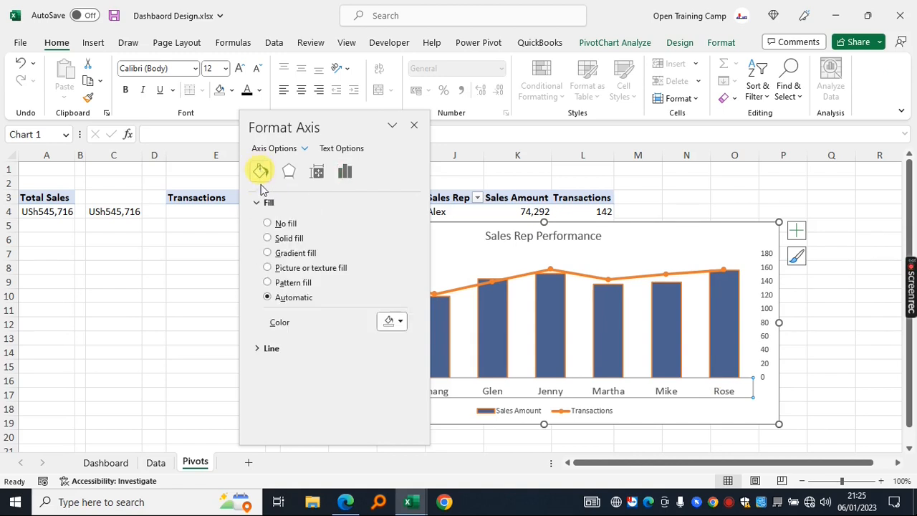
click(257, 202)
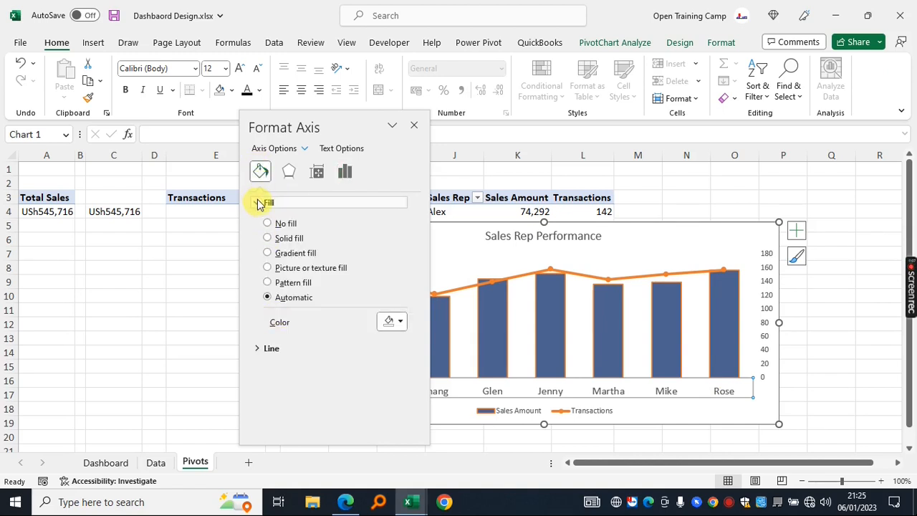
click(260, 222)
click(393, 311)
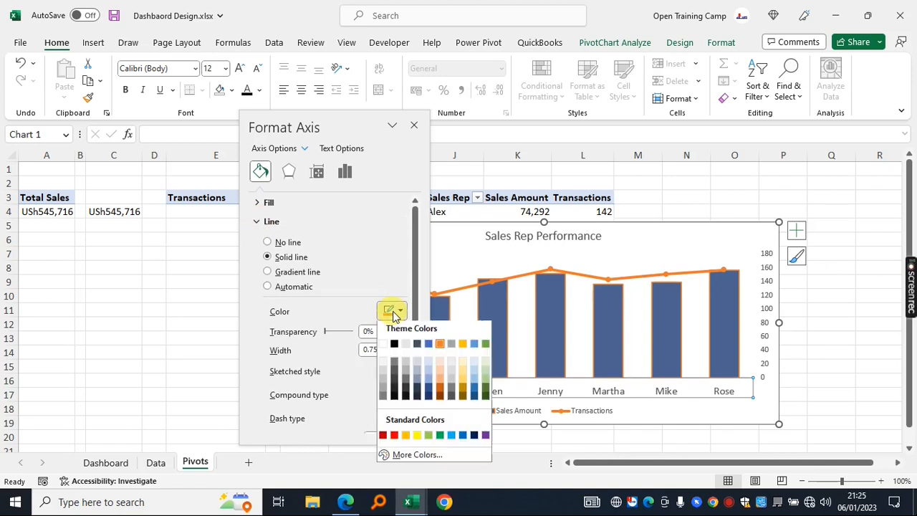
click(486, 439)
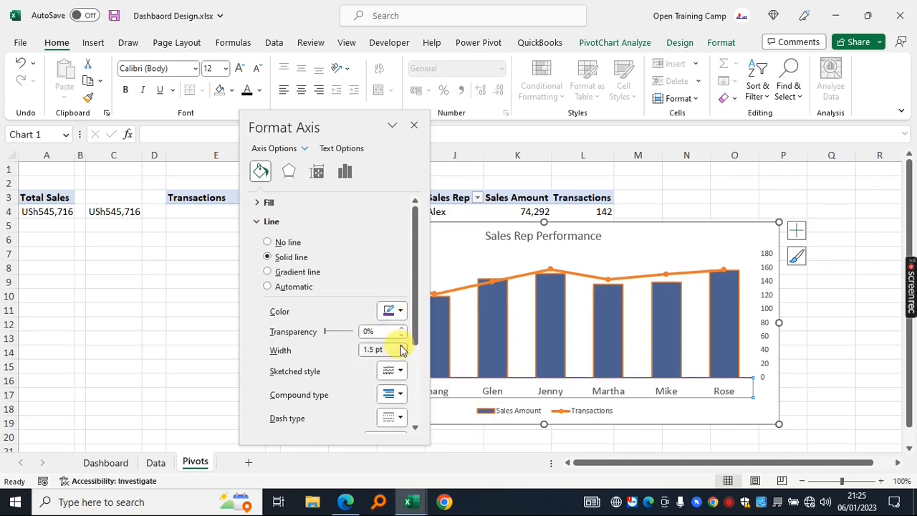
click(402, 347)
click(402, 347)
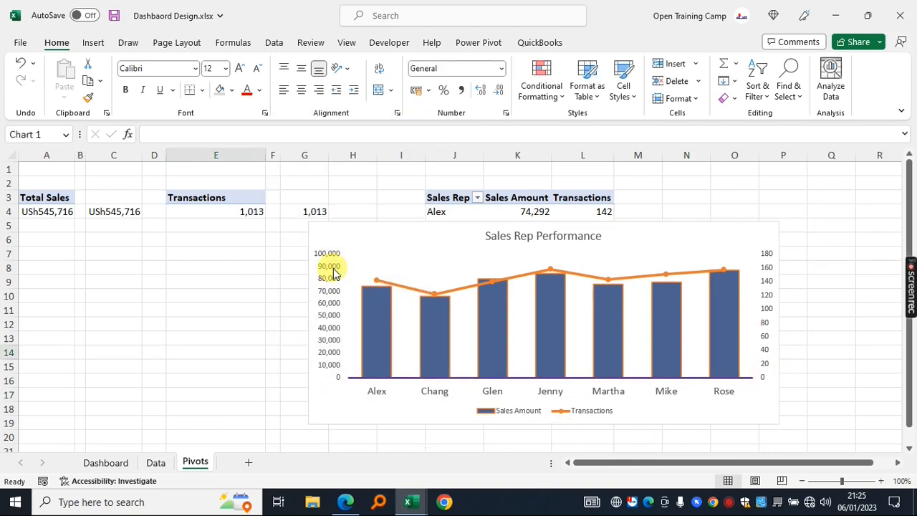
- Set the primary vertical axis of the chart to have no line
click(334, 273)
right_click(333, 273)
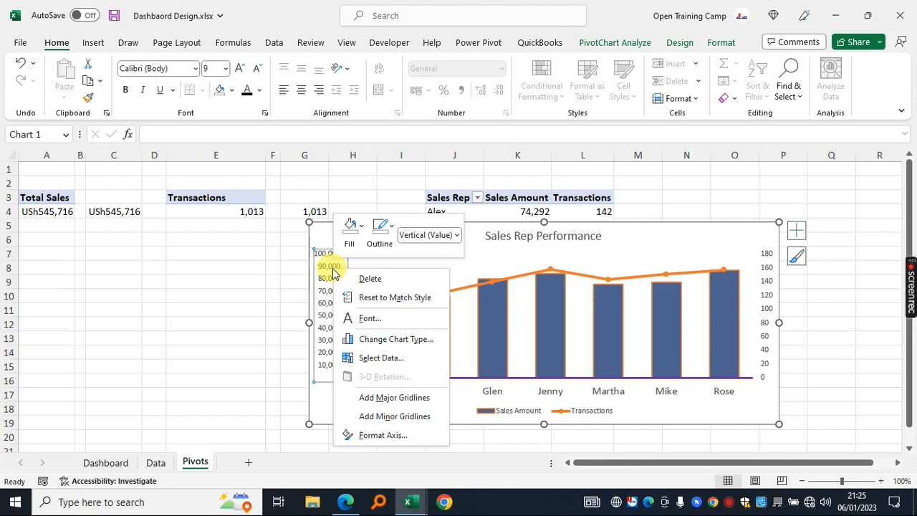
click(390, 430)
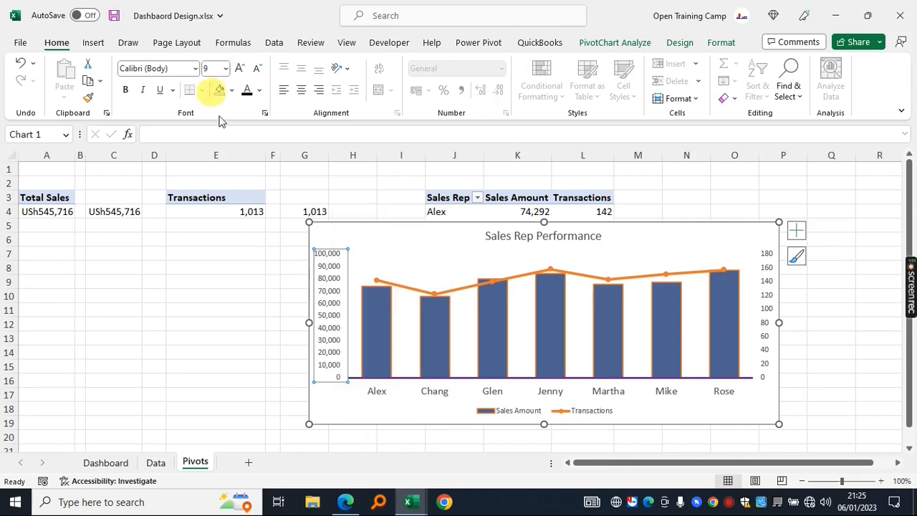
click(260, 172)
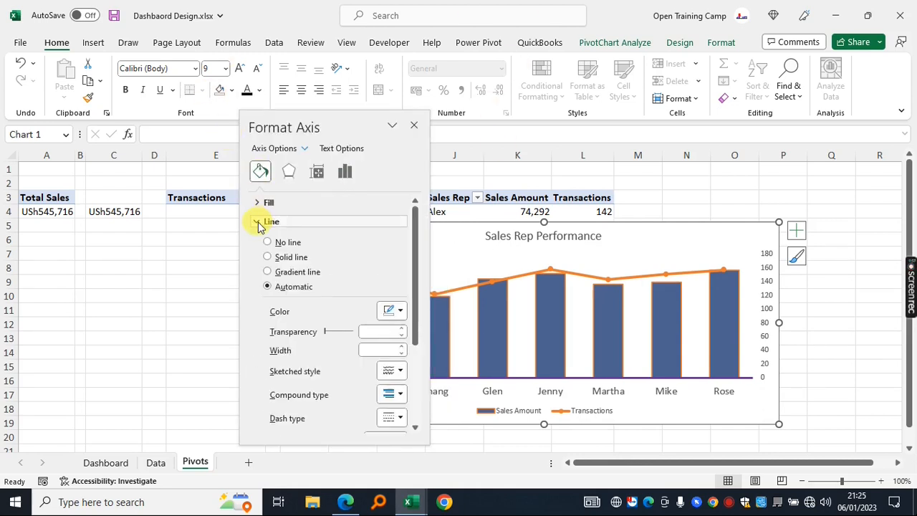
click(268, 222)
click(259, 205)
click(257, 203)
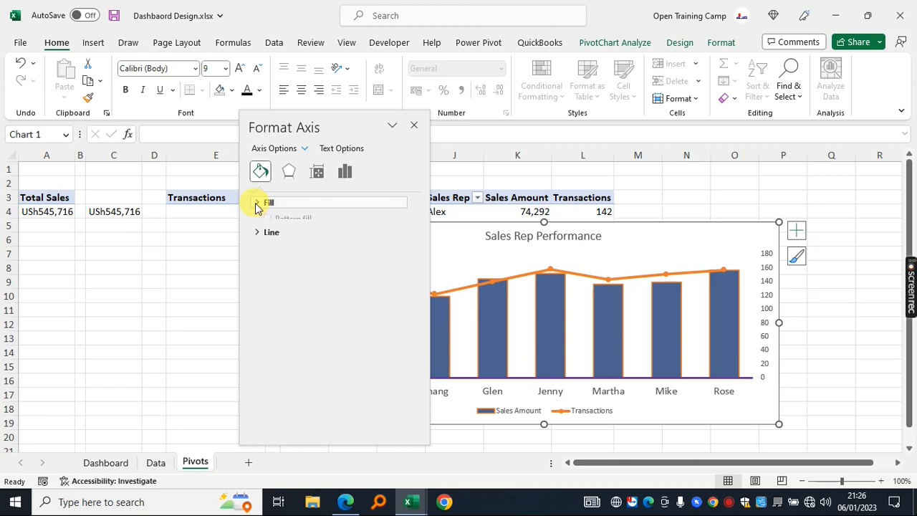
click(258, 222)
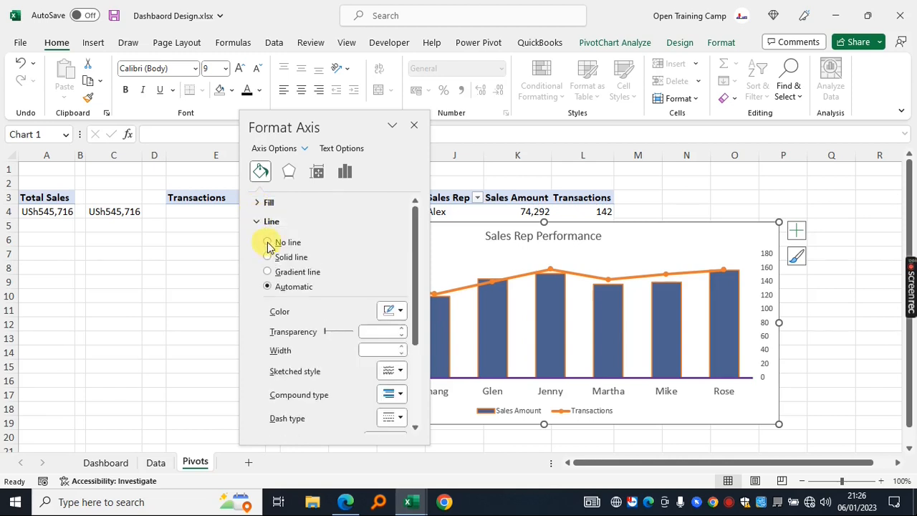
click(268, 243)
click(260, 223)
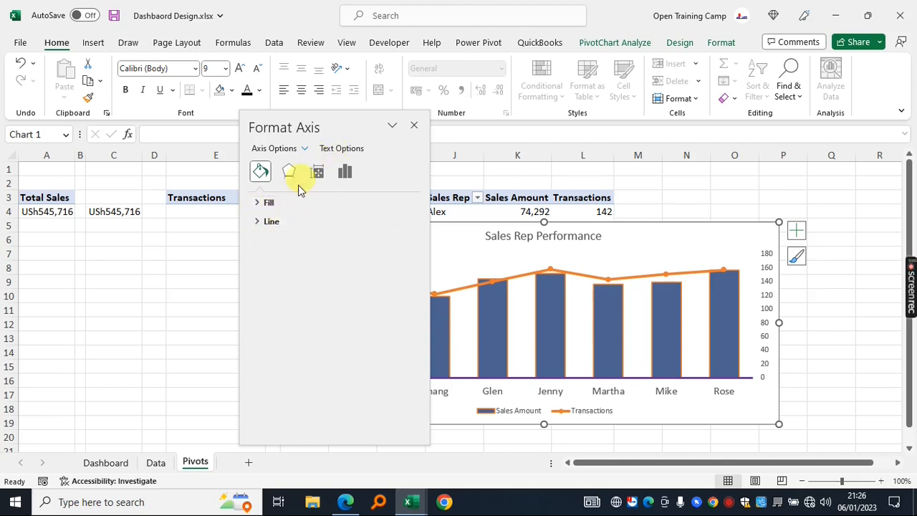
- Hide the primary vertical axis labels by setting their text fill to No fill
click(266, 202)
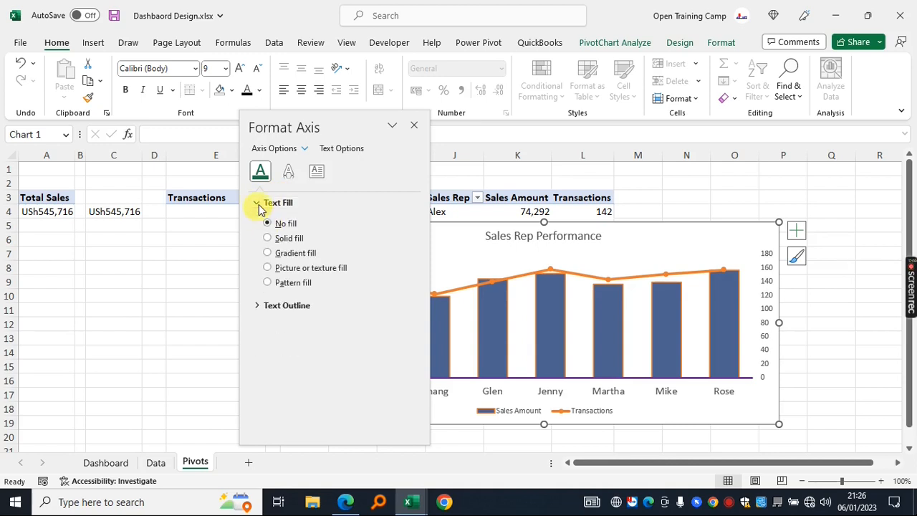
click(260, 203)
click(257, 222)
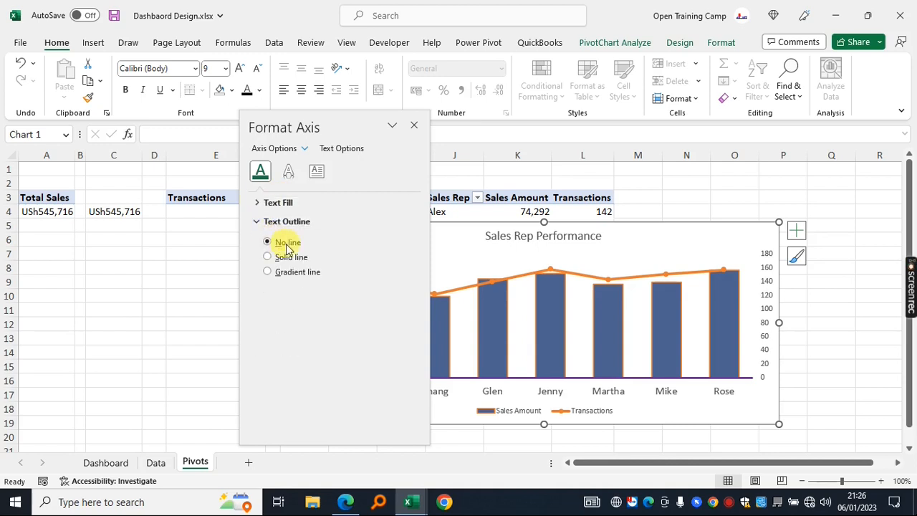
click(255, 222)
click(415, 124)
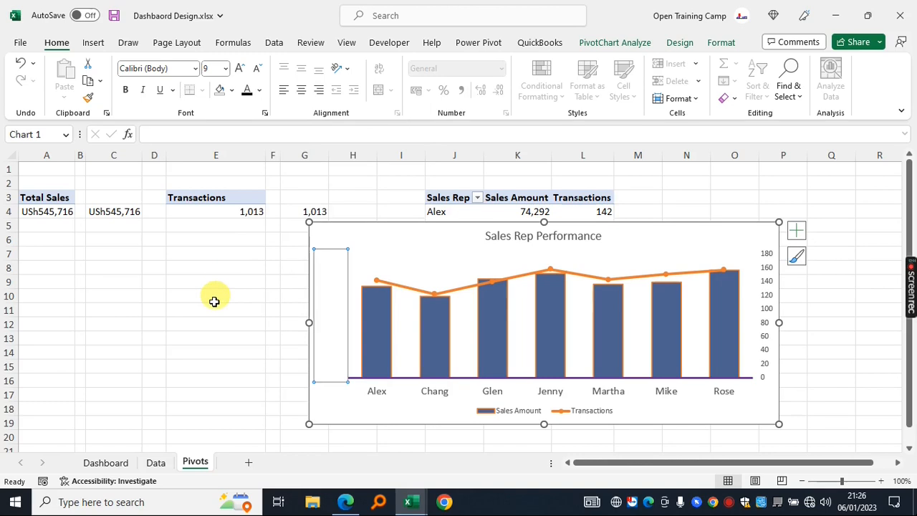
click(217, 294)
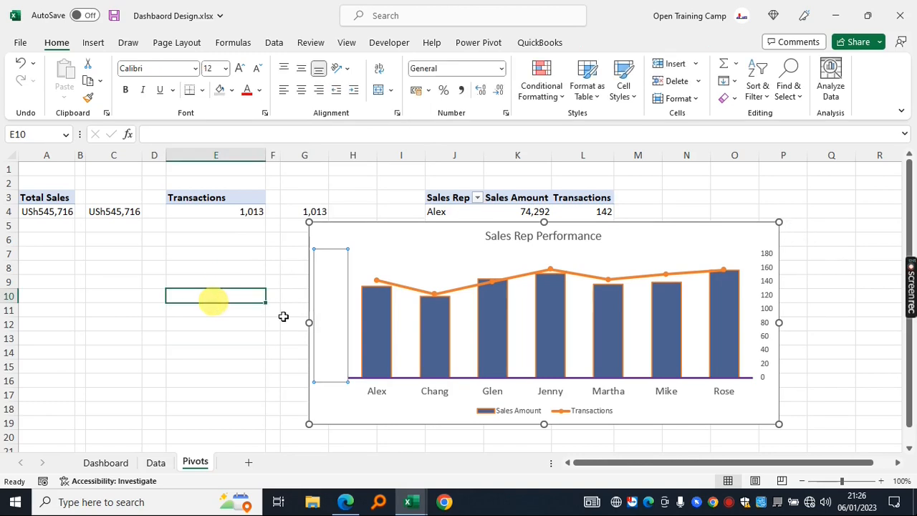
- Hide the number labels of the chart's secondary vertical axis through its axis formatting
click(776, 309)
right_click(769, 290)
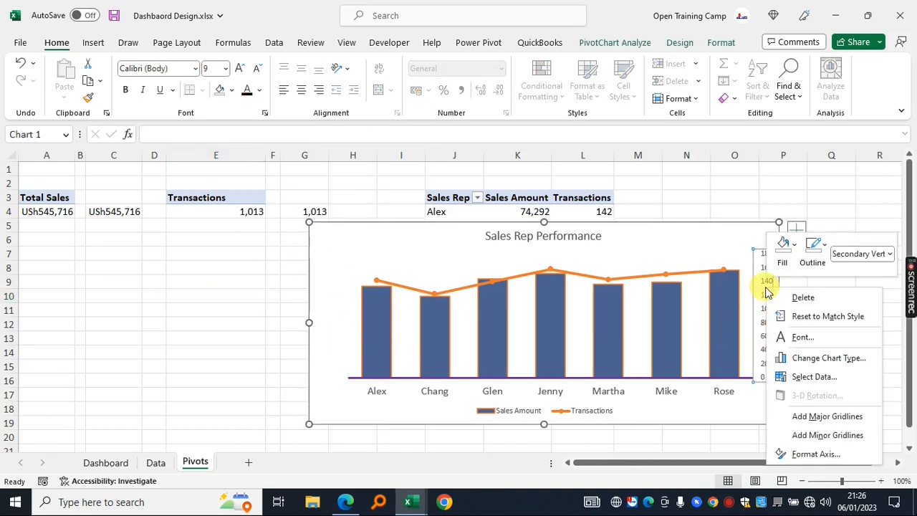
click(815, 453)
click(261, 172)
click(259, 206)
click(267, 223)
click(259, 206)
click(260, 220)
click(267, 241)
click(262, 223)
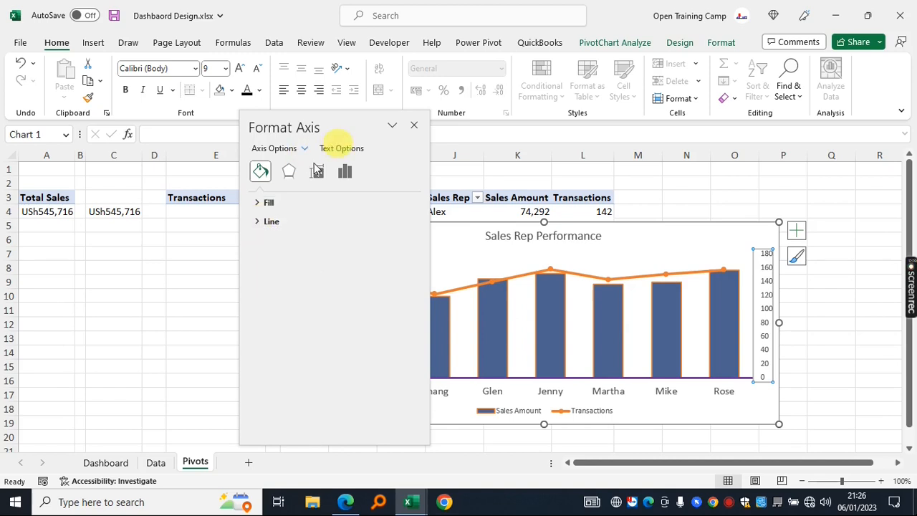
click(260, 203)
click(257, 203)
click(258, 221)
click(259, 222)
click(414, 125)
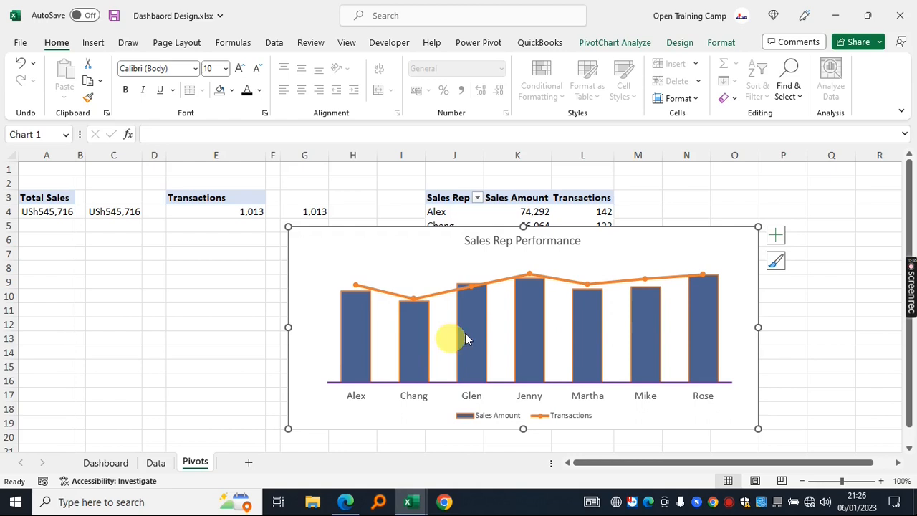
- Add data labels to the Sales Amount columns in the chart
click(480, 327)
right_click(480, 326)
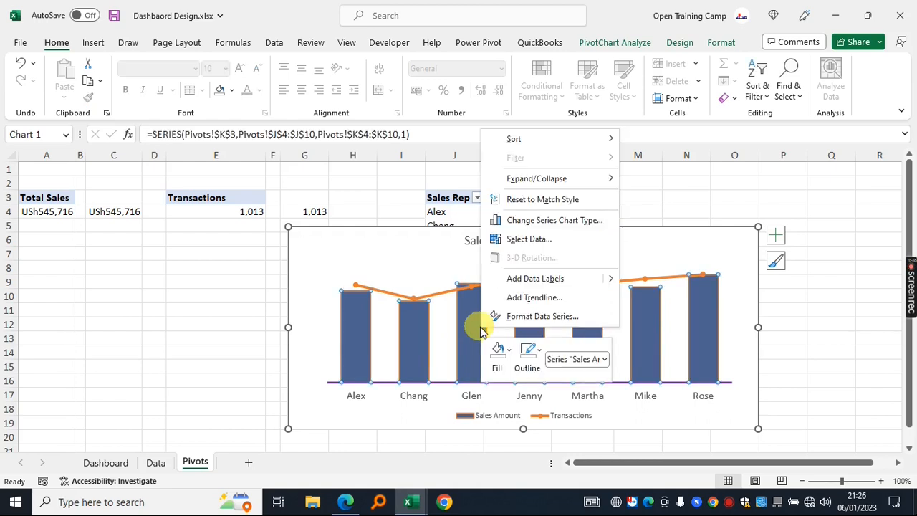
click(532, 278)
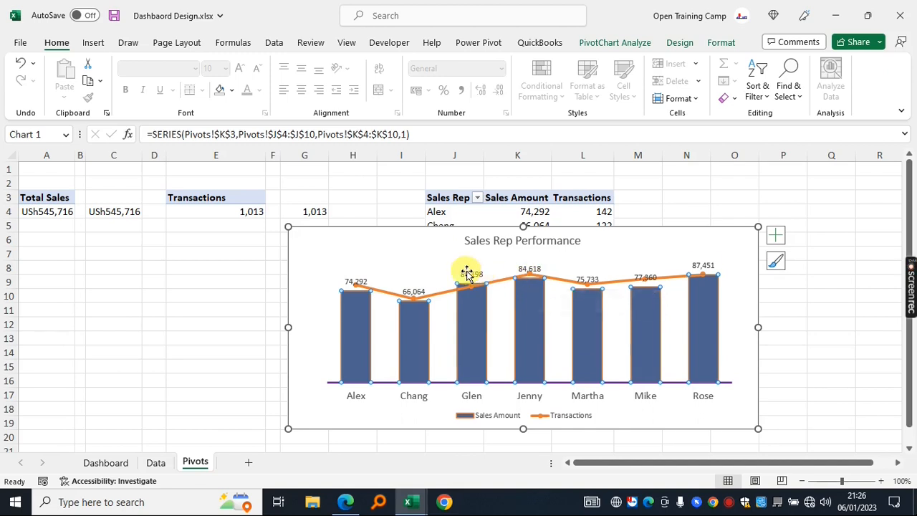
- Rotate the text of the Sales Amount data labels by 270°
click(466, 273)
right_click(467, 273)
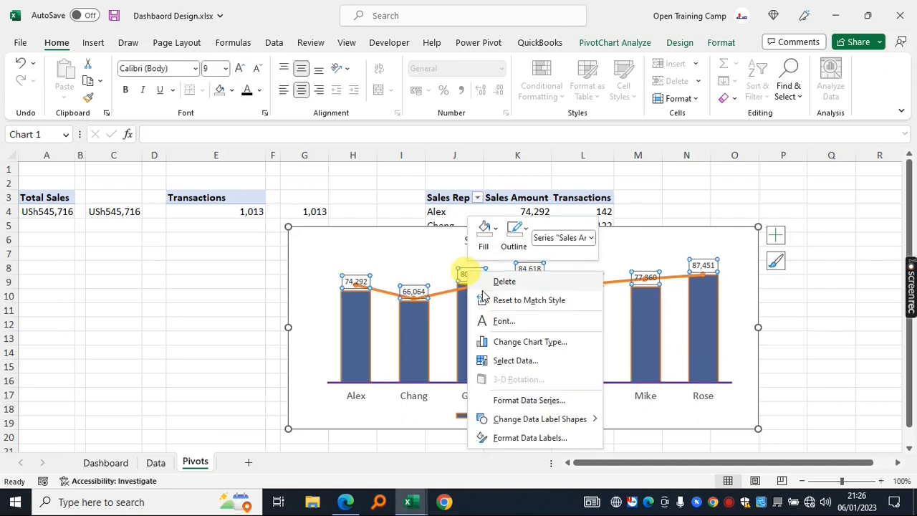
click(514, 439)
click(317, 173)
click(261, 220)
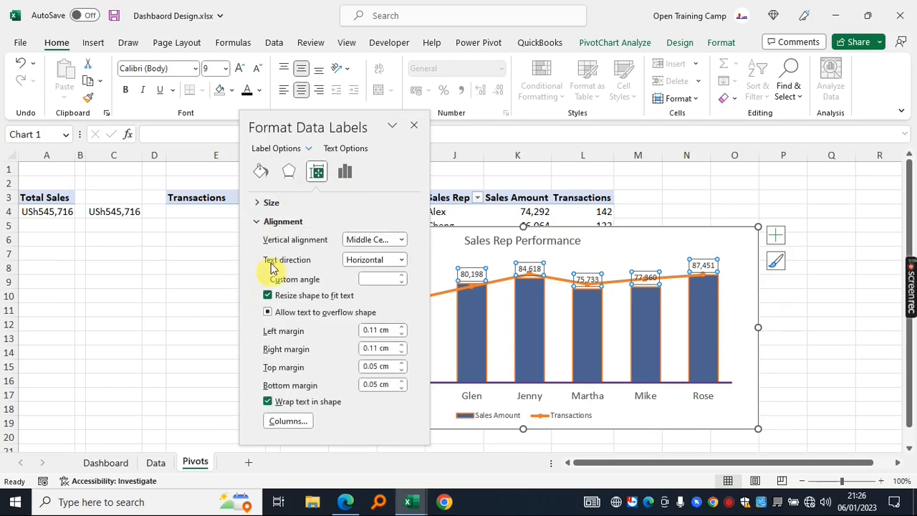
click(400, 260)
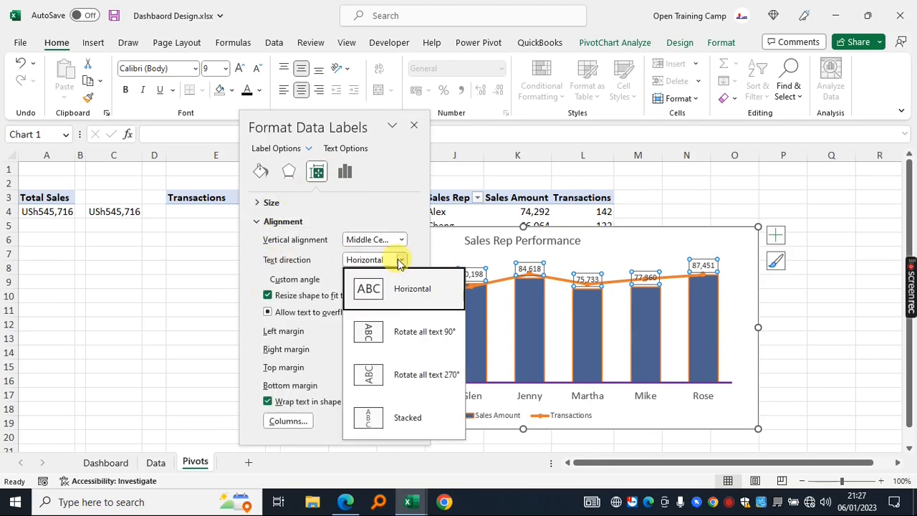
key(Escape)
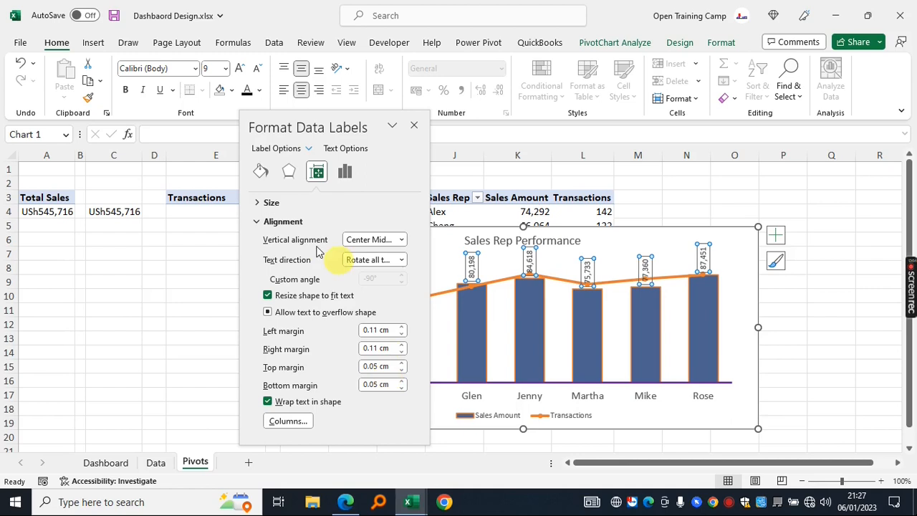
- Position the Sales Amount data labels at Inside End of the columns
click(255, 207)
scroll(359, 298, down, 1)
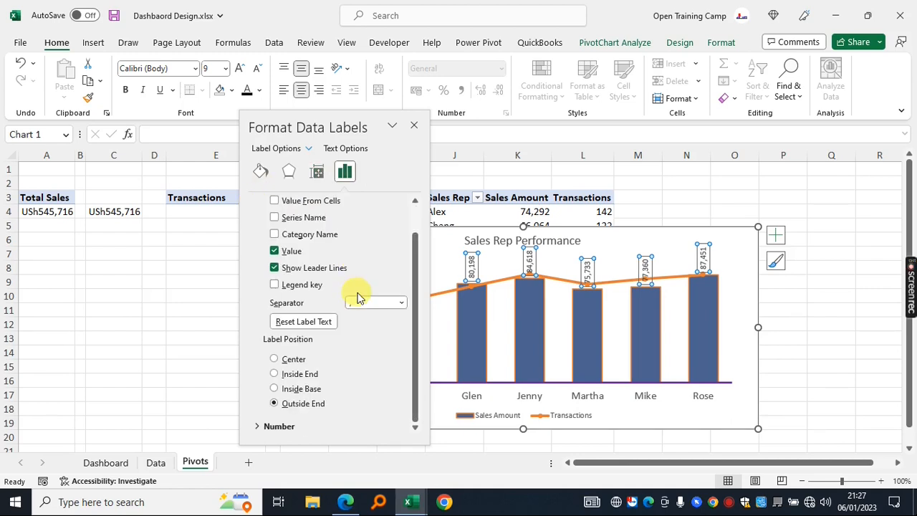
click(275, 375)
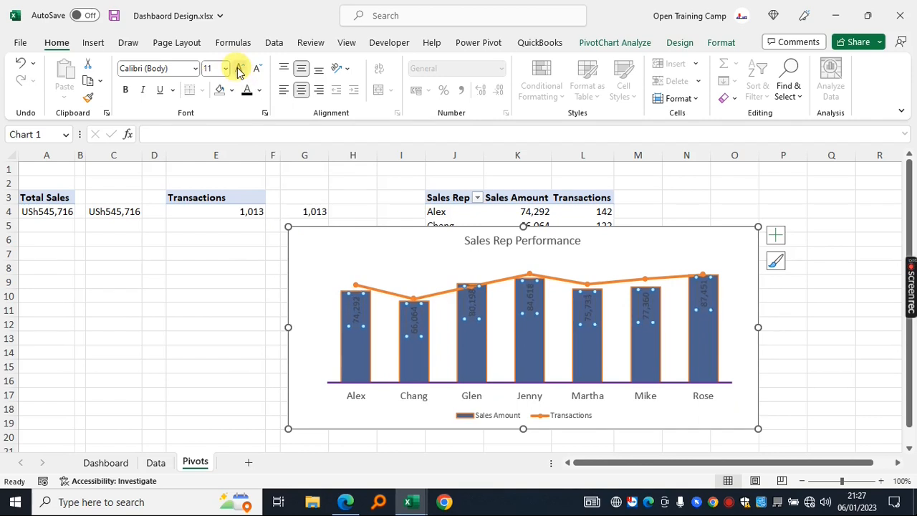
- Format the Sales Amount data labels as bold white text at font size 13
click(240, 69)
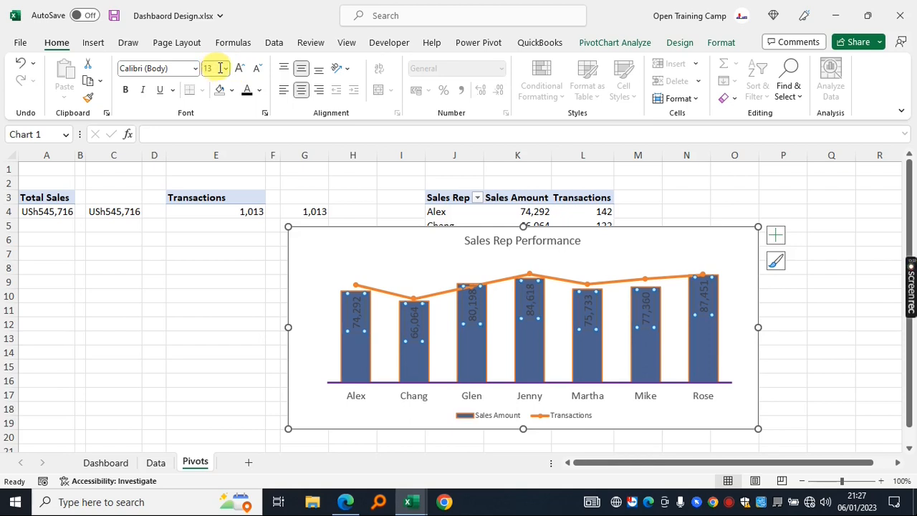
click(261, 91)
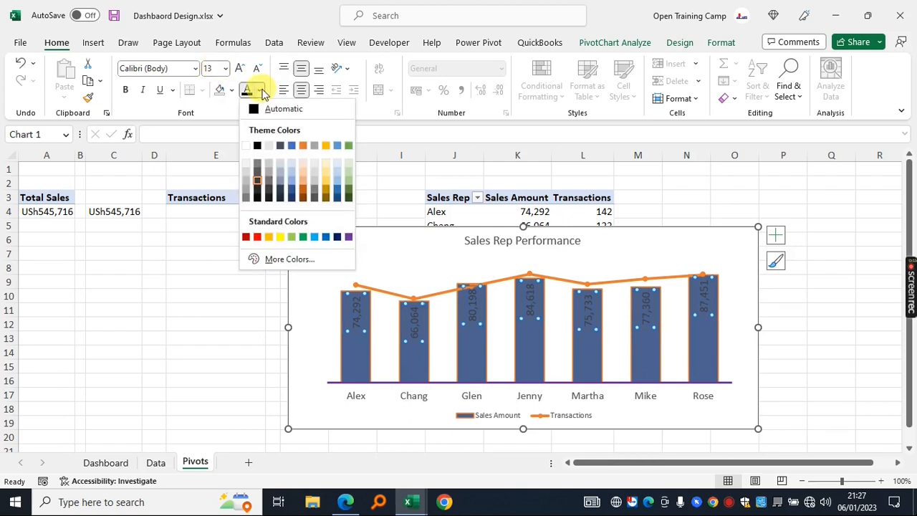
click(246, 146)
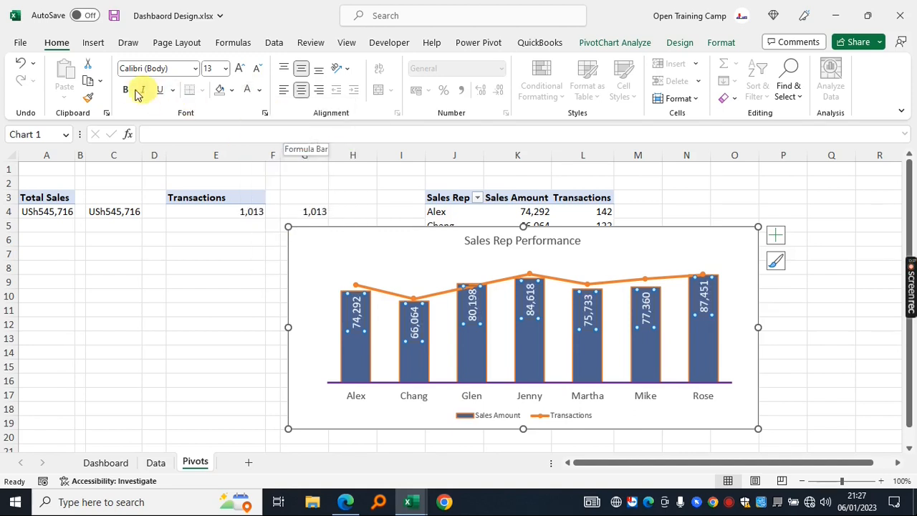
click(599, 302)
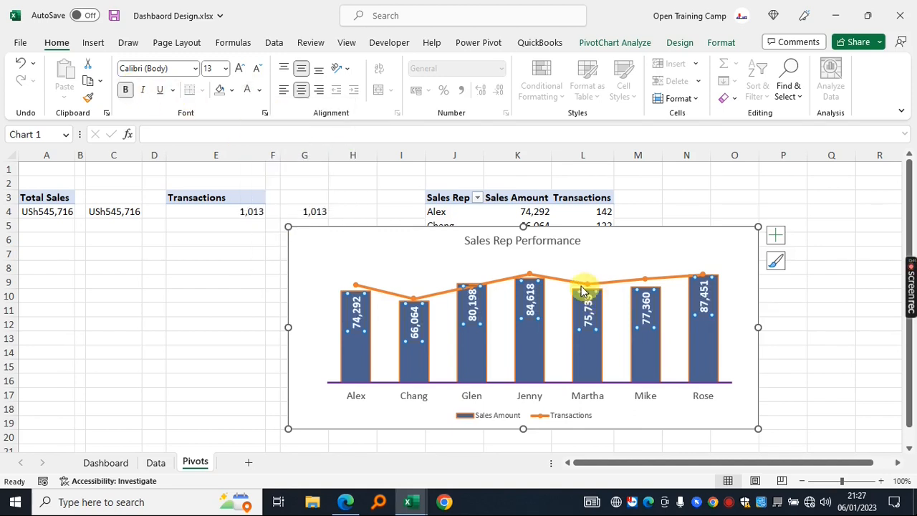
- Add data labels to the Transactions line in the chart
click(575, 282)
right_click(577, 281)
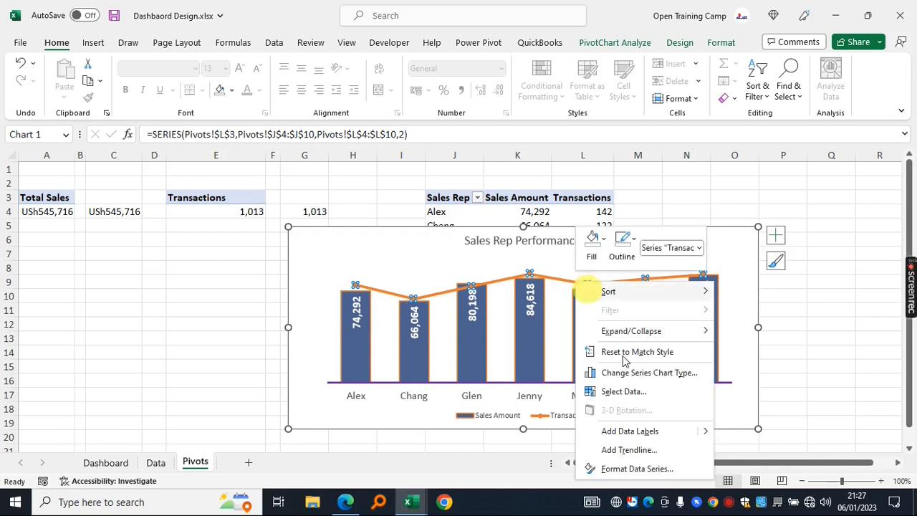
click(631, 431)
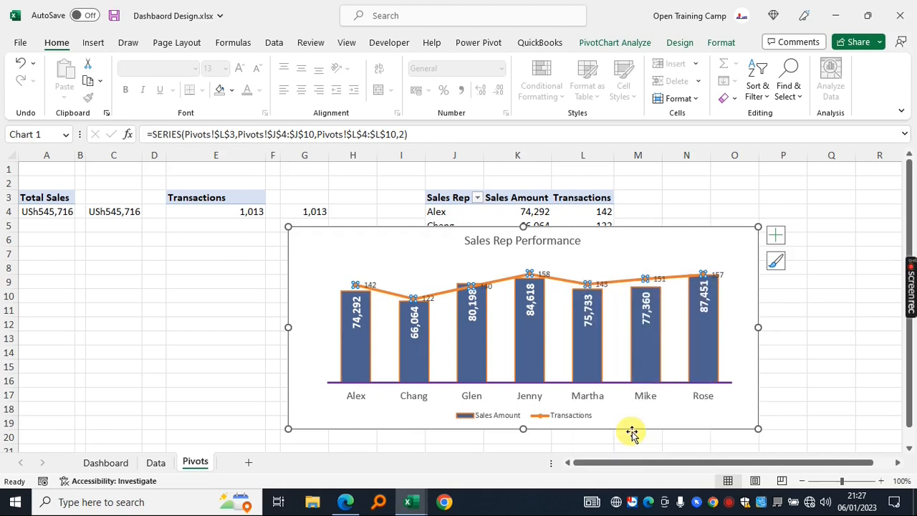
- Set the Transactions data labels to the Above label position
click(601, 284)
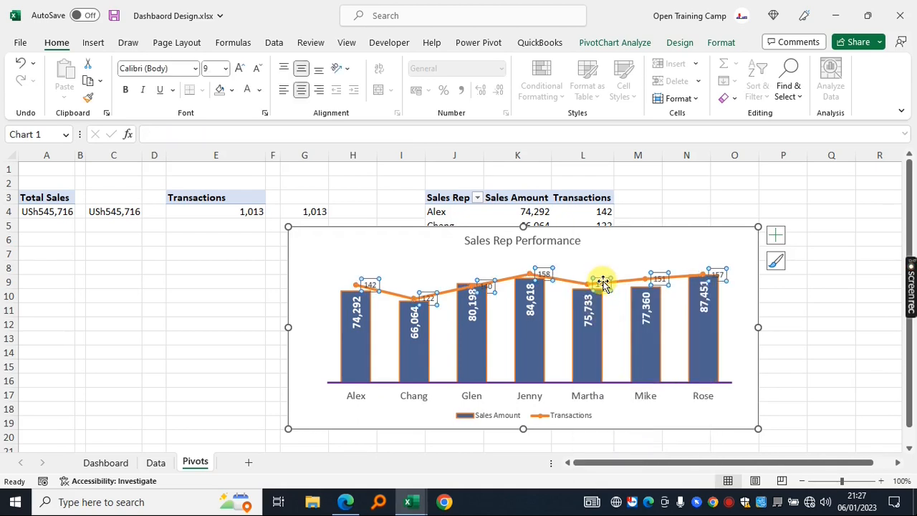
right_click(604, 285)
click(652, 448)
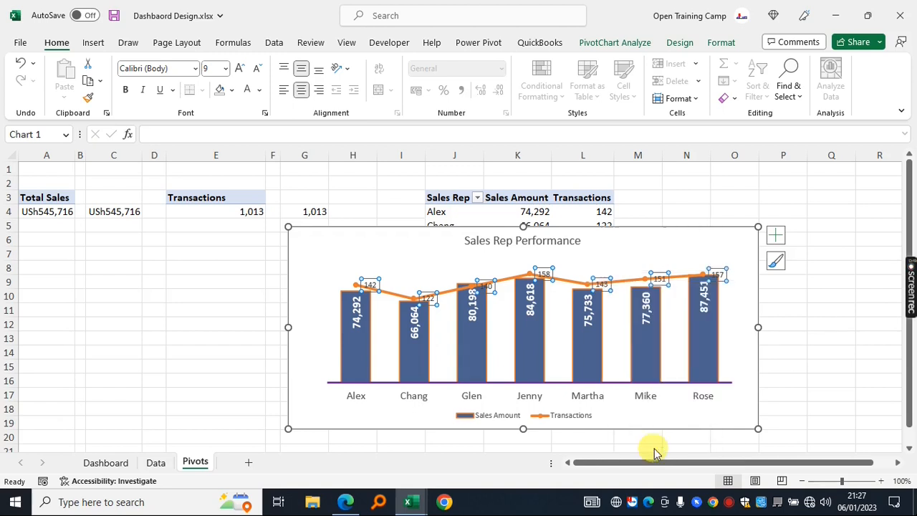
click(259, 205)
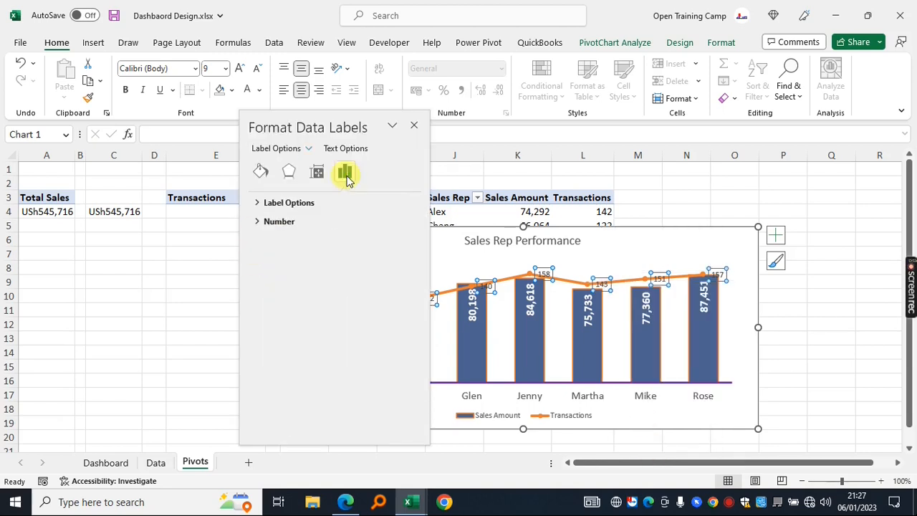
click(257, 203)
scroll(301, 388, down, 1)
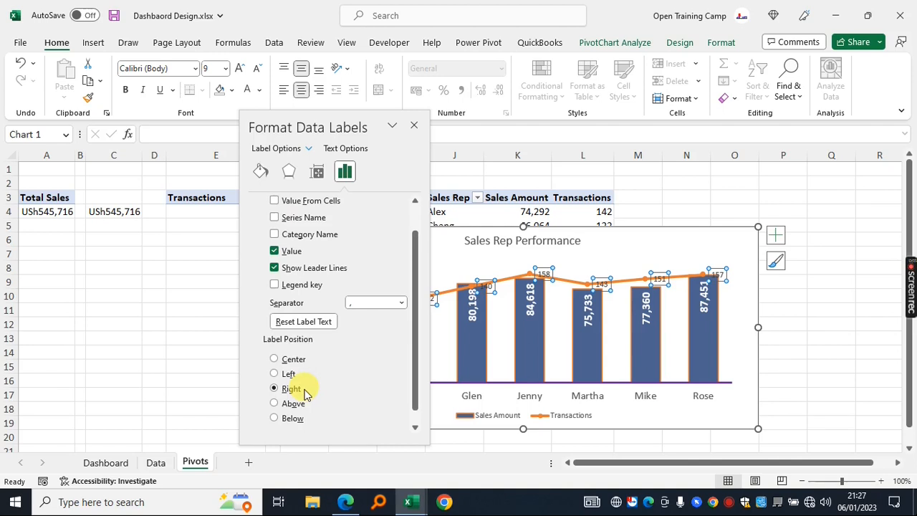
click(275, 404)
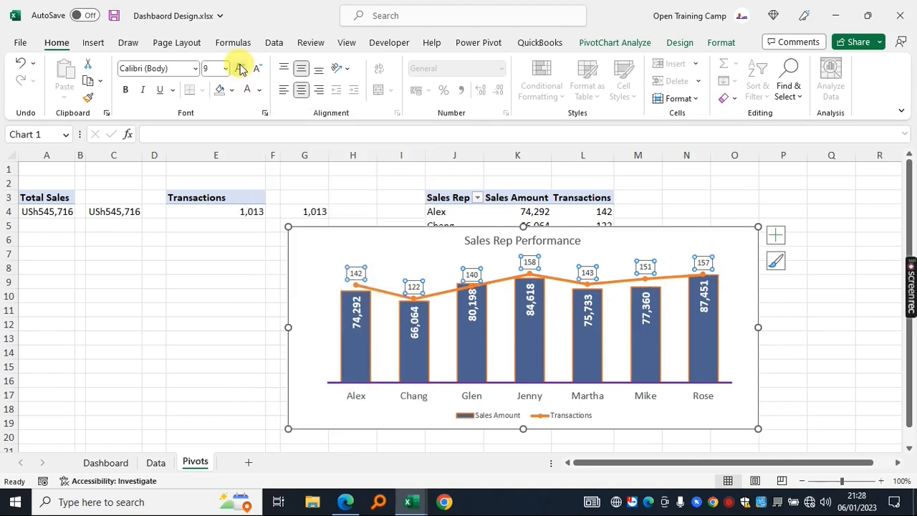
- Make the Transactions data labels bold at font size 13 and enlarge the chart title
click(240, 69)
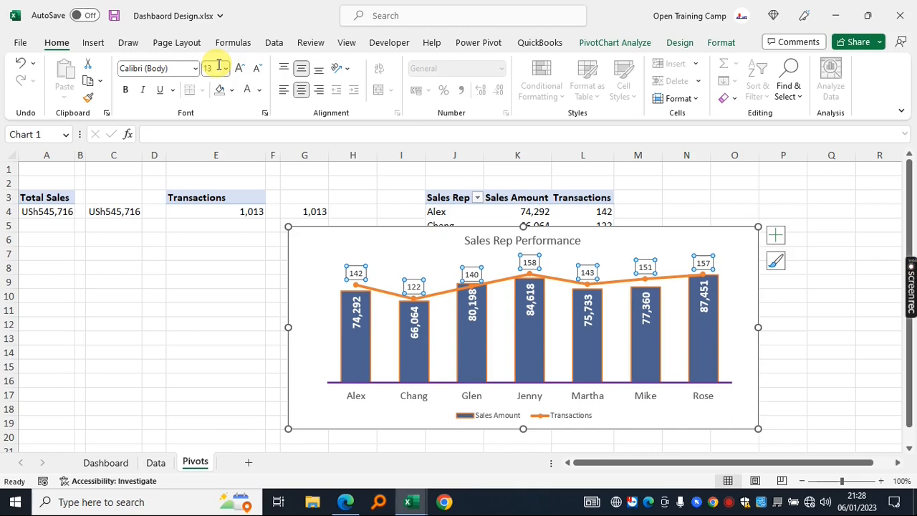
key(Return)
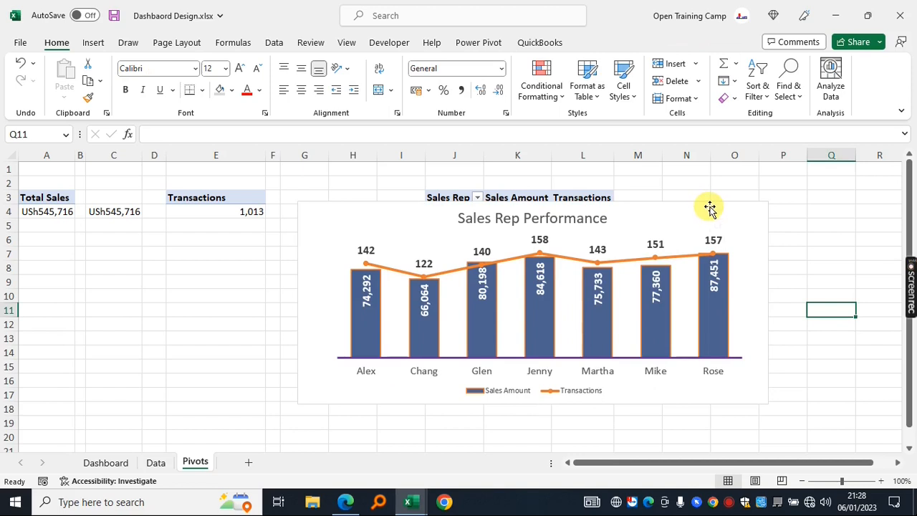
mouse_move(710, 209)
mouse_down()
mouse_move(721, 236)
mouse_move(707, 209)
mouse_up()
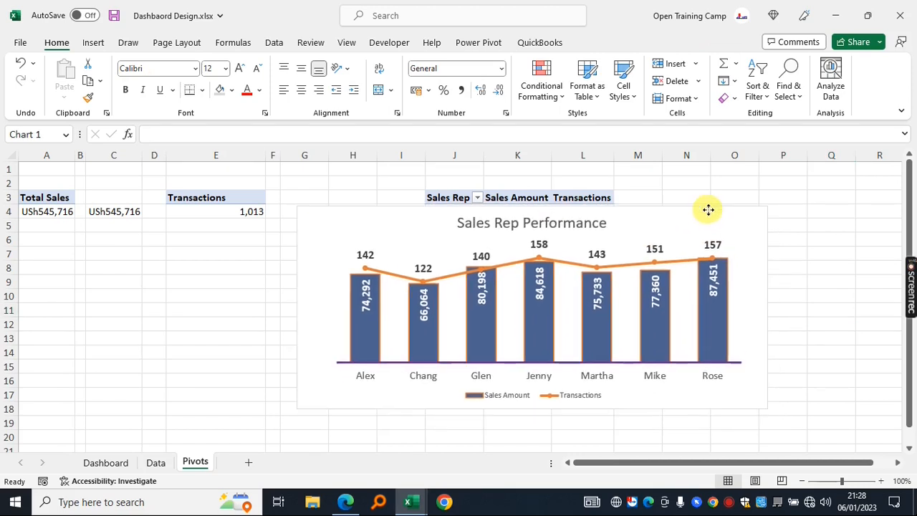
click(824, 266)
- Fill the chart area with the theme color Blue, Accent 1, Lighter 80%
click(725, 208)
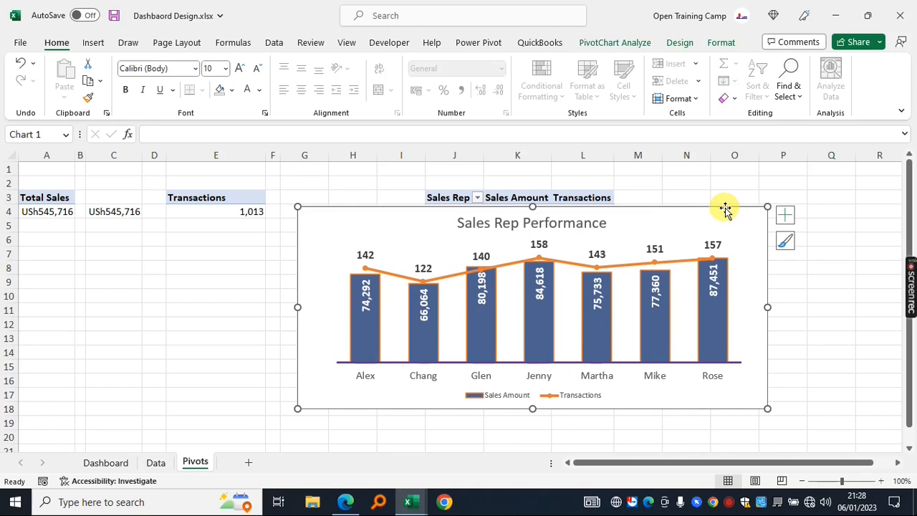
click(722, 43)
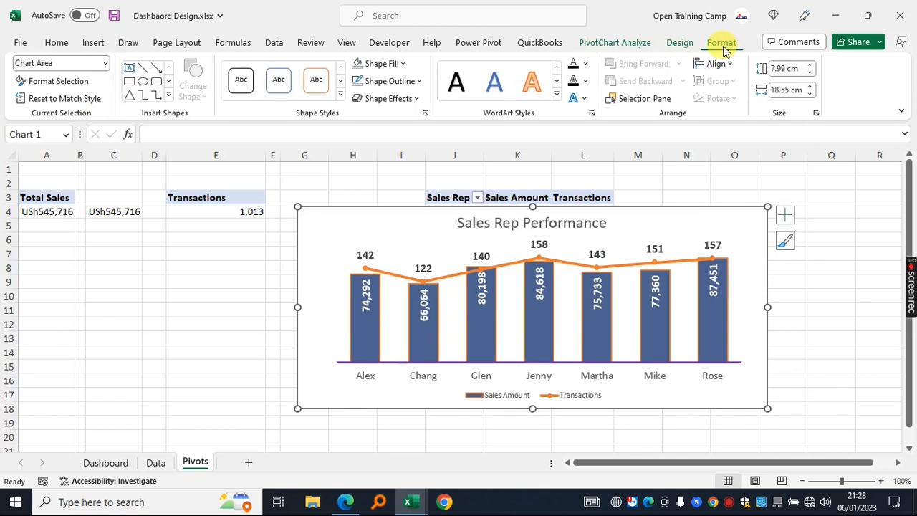
click(401, 64)
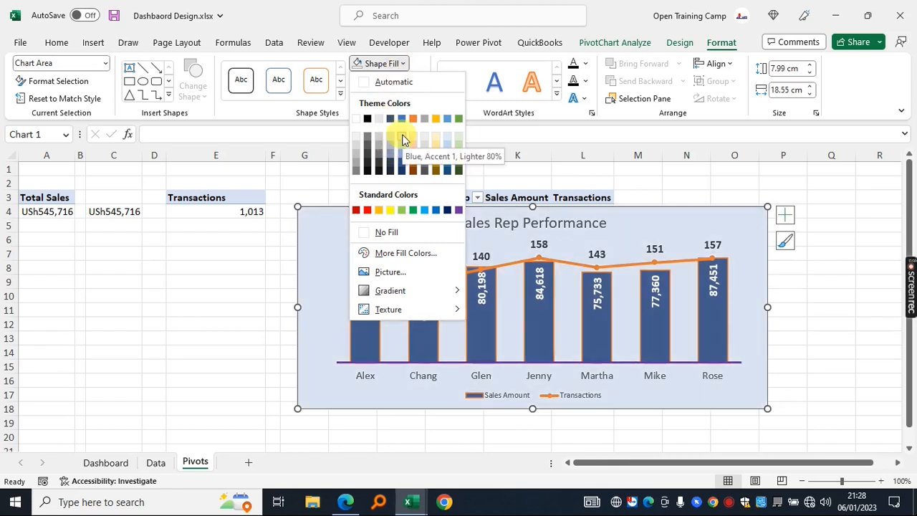
click(402, 140)
key(Escape)
- Enlarge the text of the chart legend
click(526, 401)
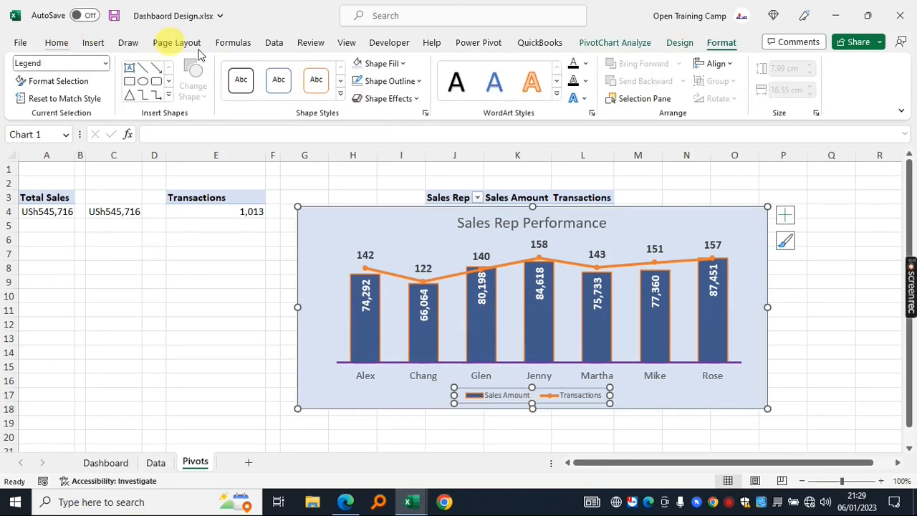
click(66, 43)
click(240, 68)
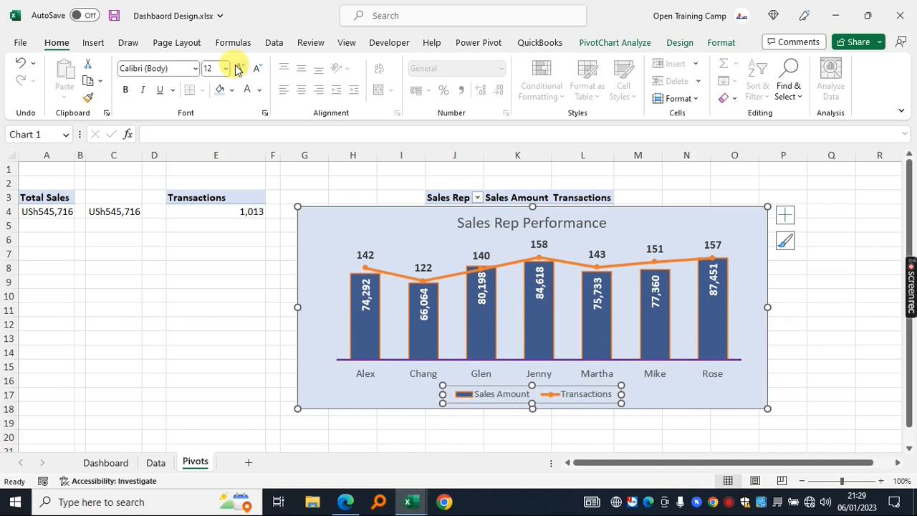
click(236, 67)
- Cut the chart from the Pivots sheet, paste it on the Dashboard sheet and place it just below the header banner
click(721, 213)
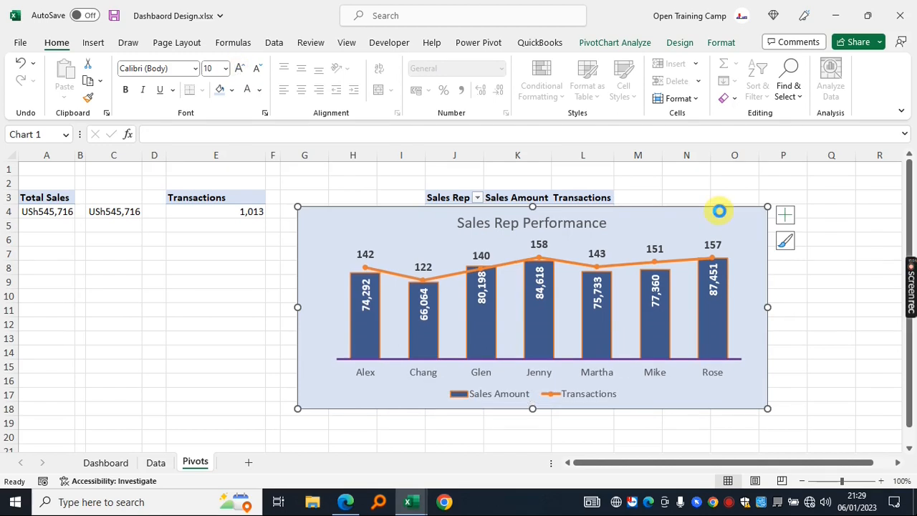
key(Delete)
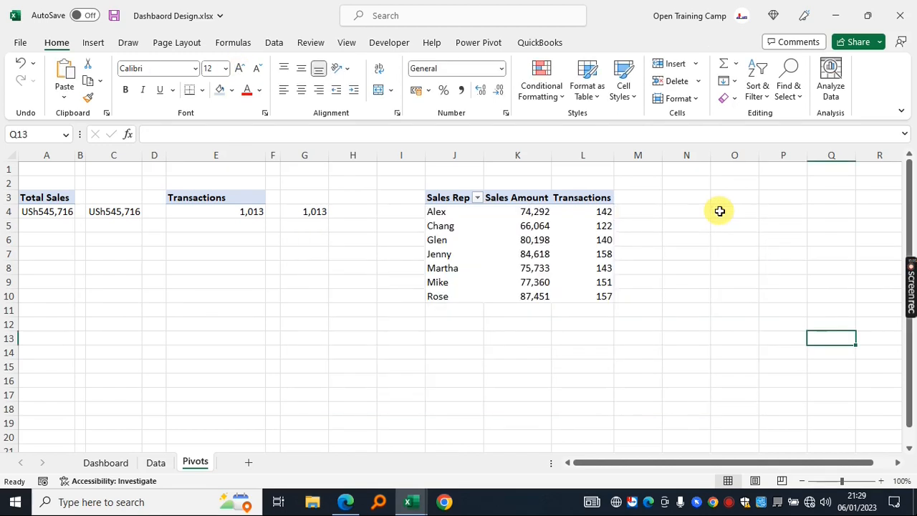
click(115, 464)
click(318, 245)
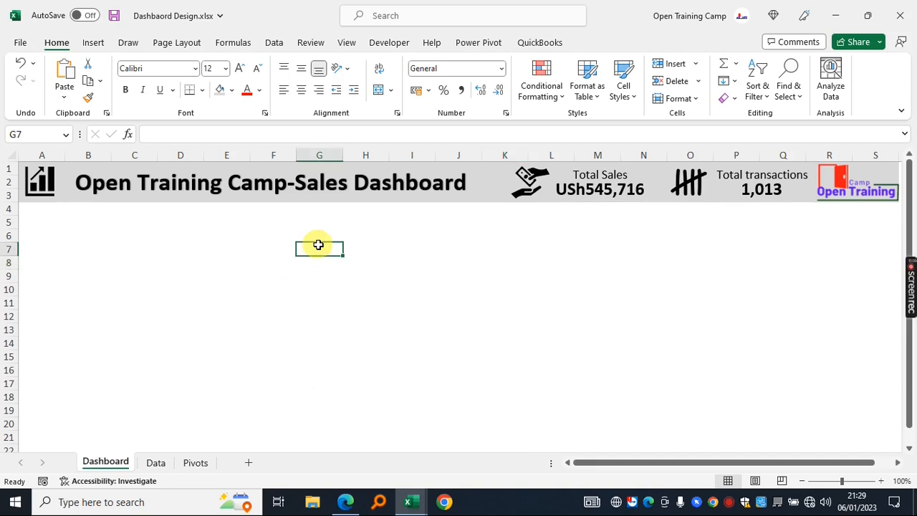
key(ctrl+v)
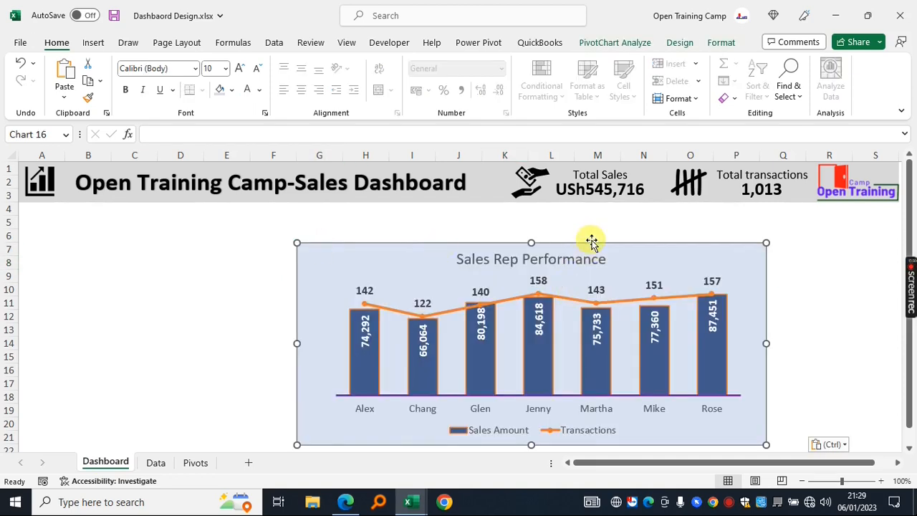
drag(581, 244, 562, 205)
click(799, 305)
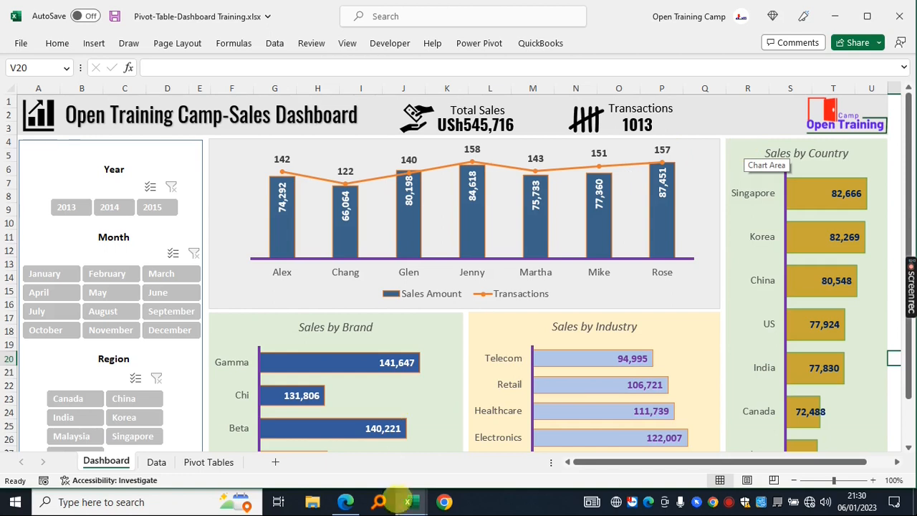
- Return to the Dashbaord Design workbook and copy the Sales Rep pivot table on the Pivots sheet to cell O3
mouse_move(408, 500)
click(484, 444)
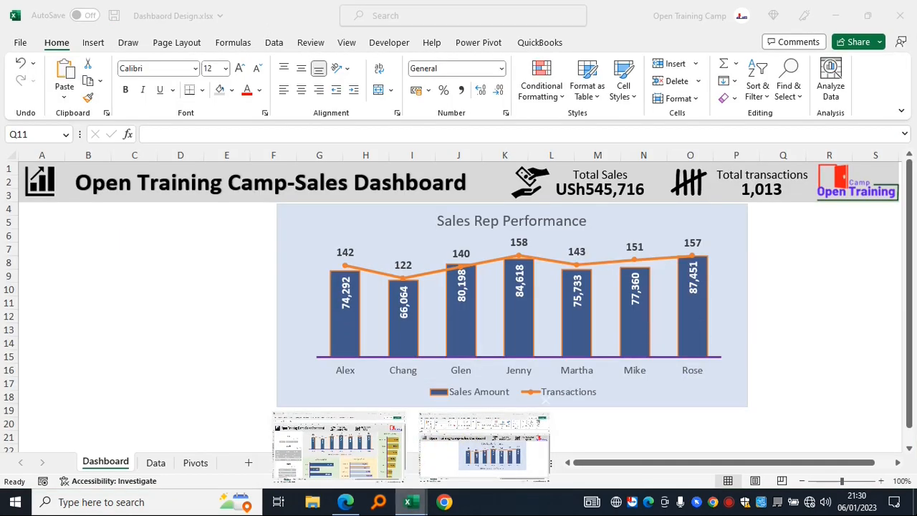
click(195, 462)
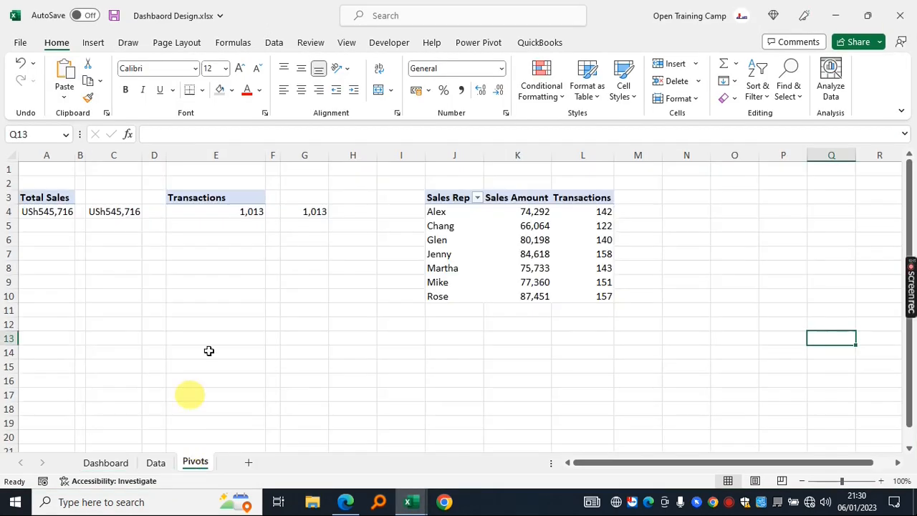
drag(434, 196, 579, 294)
key(ctrl+c)
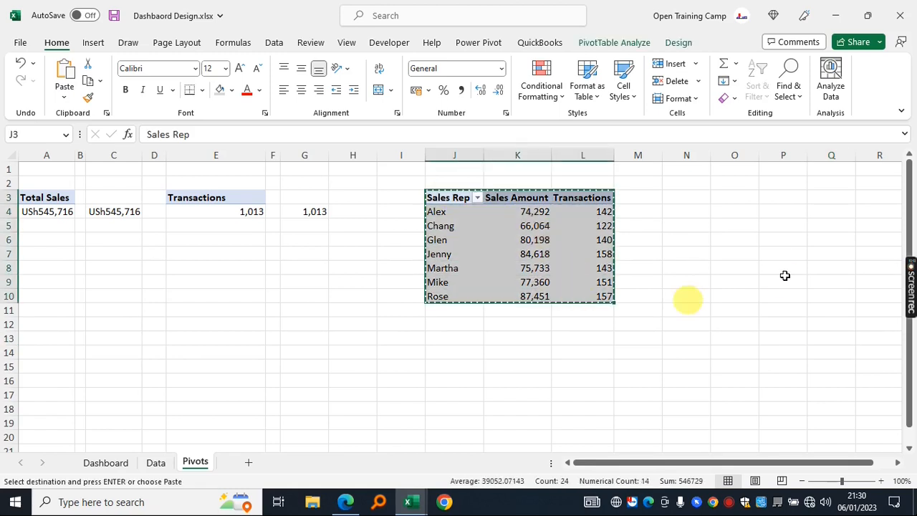
click(732, 199)
key(ctrl+v)
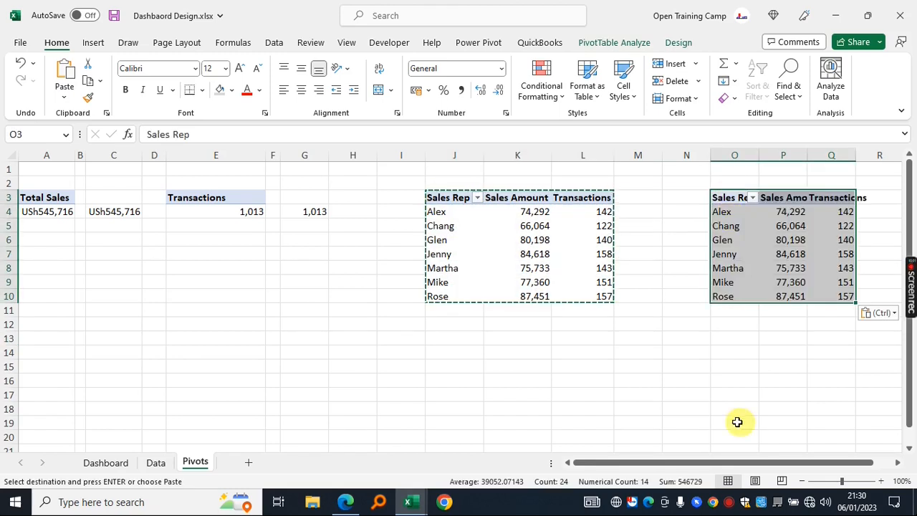
- In the copied pivot table, remove Transactions from the values and replace Sales Rep with Region in the rows
scroll(737, 420, right, 3)
click(476, 239)
right_click(477, 240)
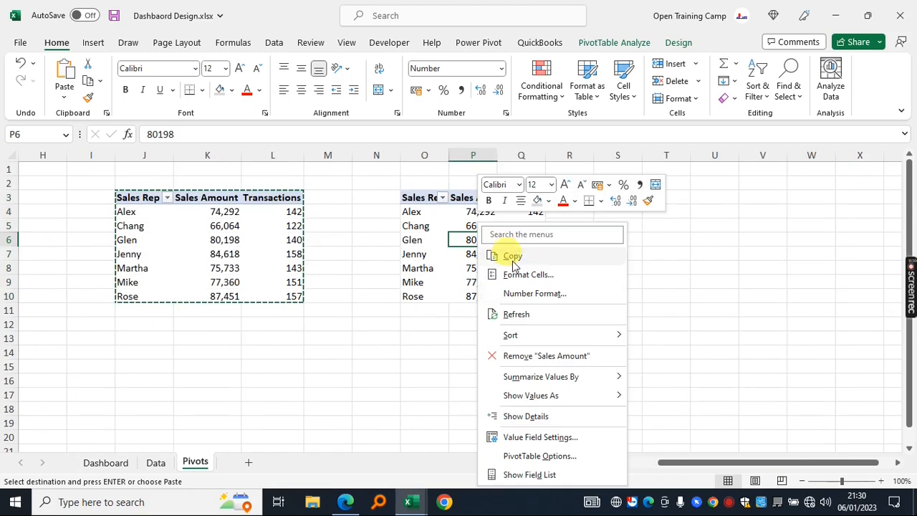
click(530, 477)
drag(731, 24, 679, 15)
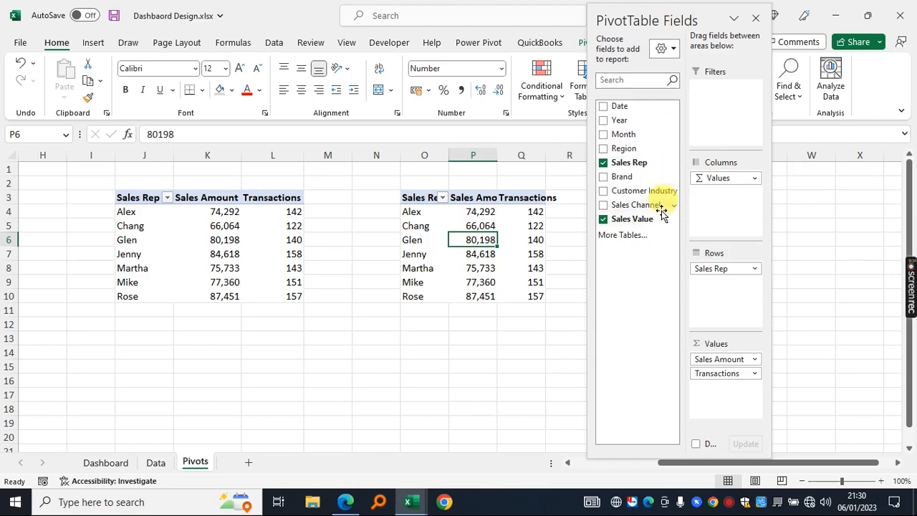
drag(726, 379, 461, 371)
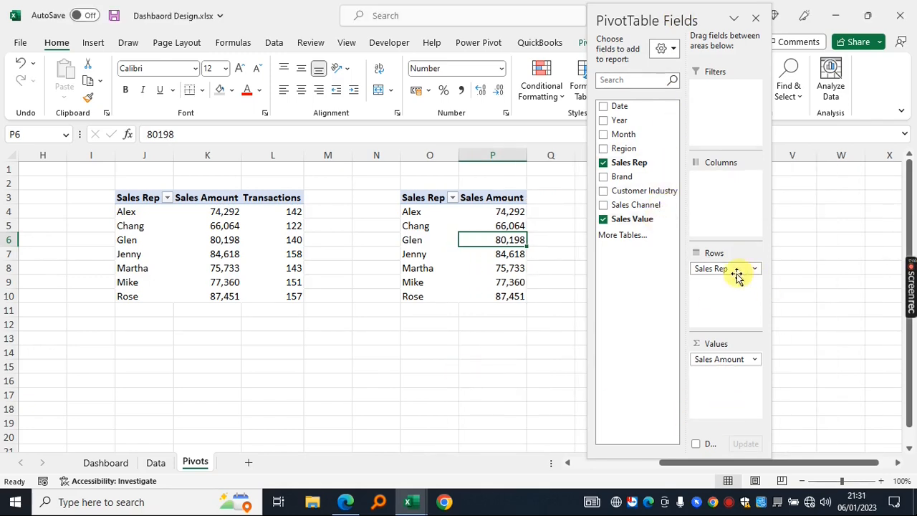
drag(725, 274, 480, 350)
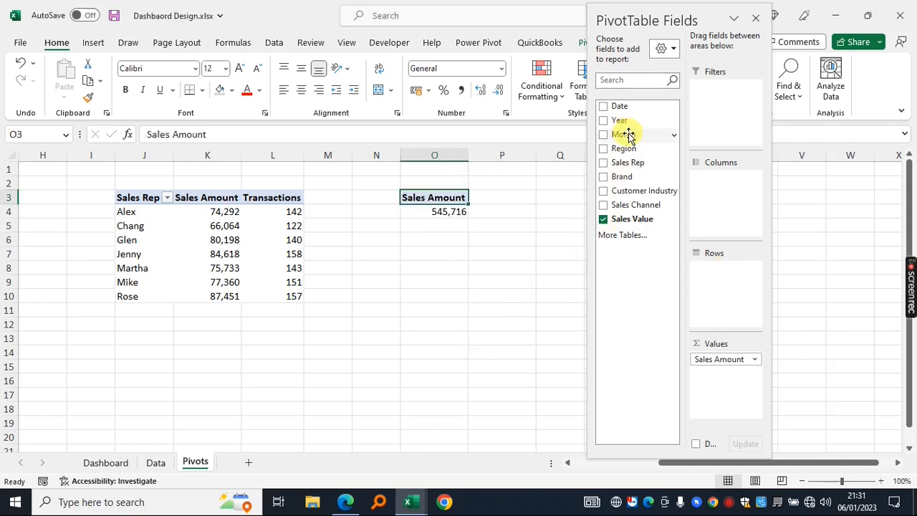
drag(622, 151, 710, 294)
click(429, 381)
- Rename the row header of the copied pivot table in cell O3 to Country
click(420, 201)
text(C)
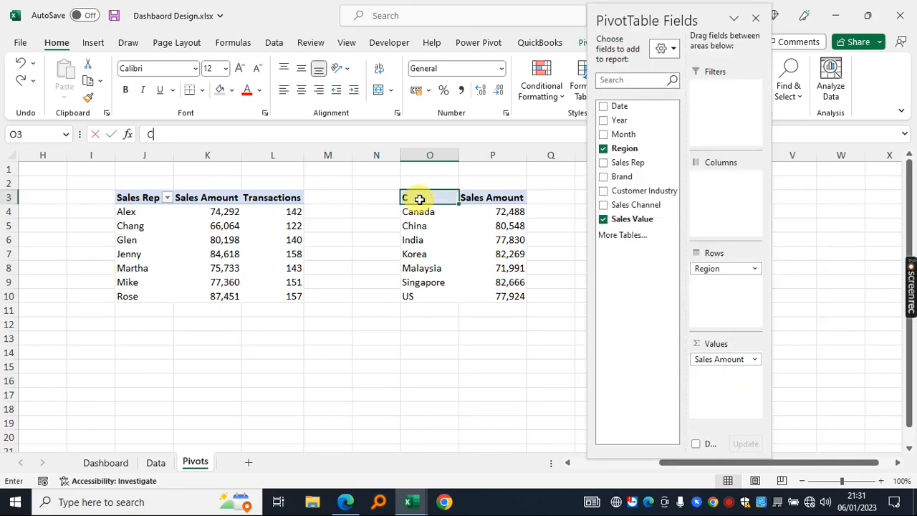
text(ount)
key(Return)
click(425, 237)
- Insert a Clustered Bar PivotChart from the Country pivot table and place it beside the table
click(478, 238)
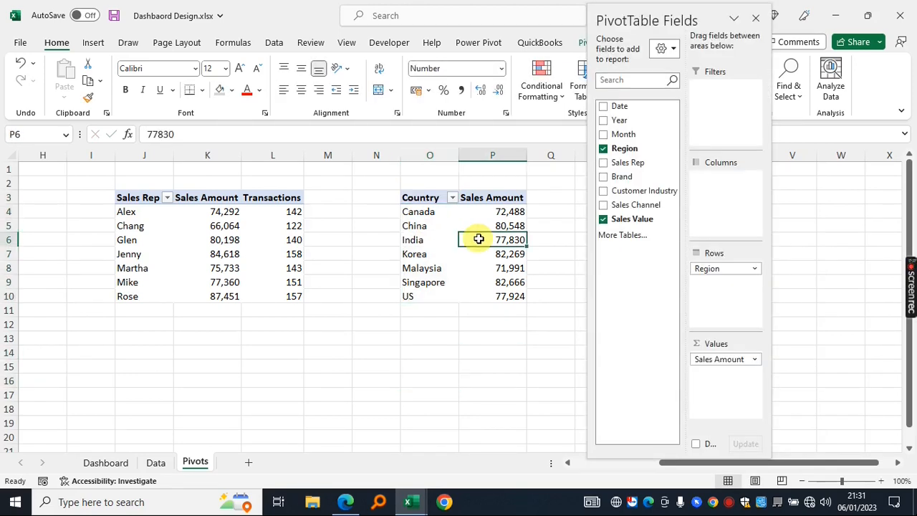
click(86, 44)
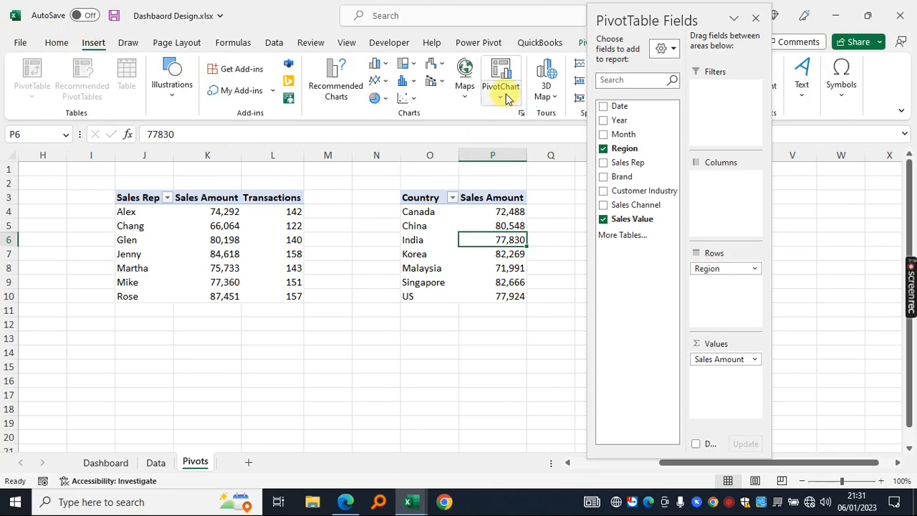
click(506, 98)
click(512, 117)
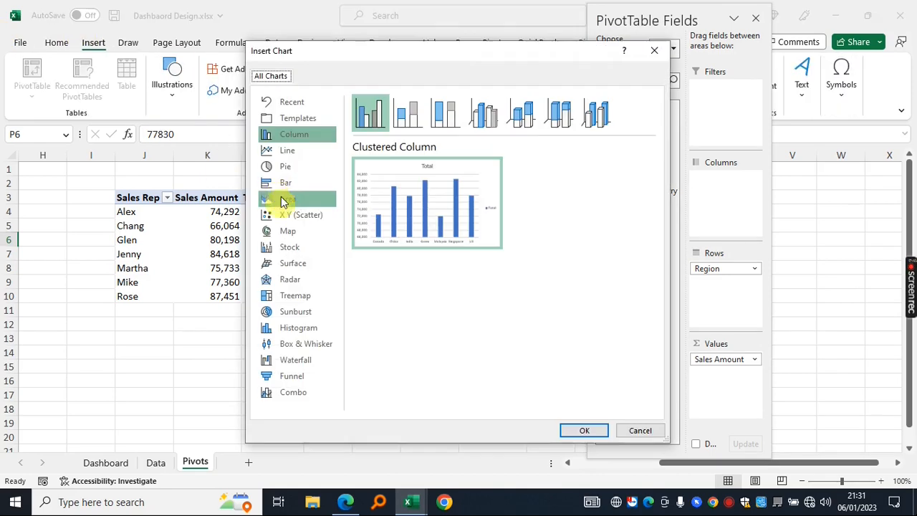
click(283, 183)
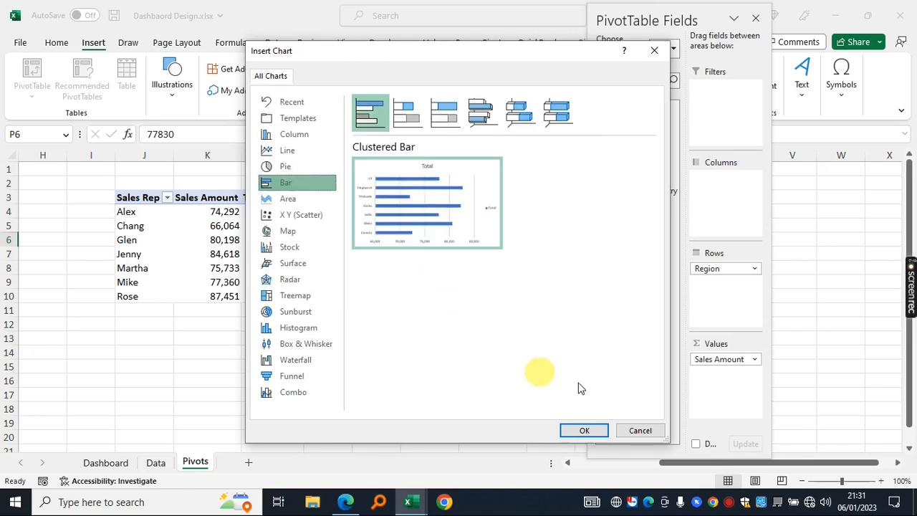
click(581, 431)
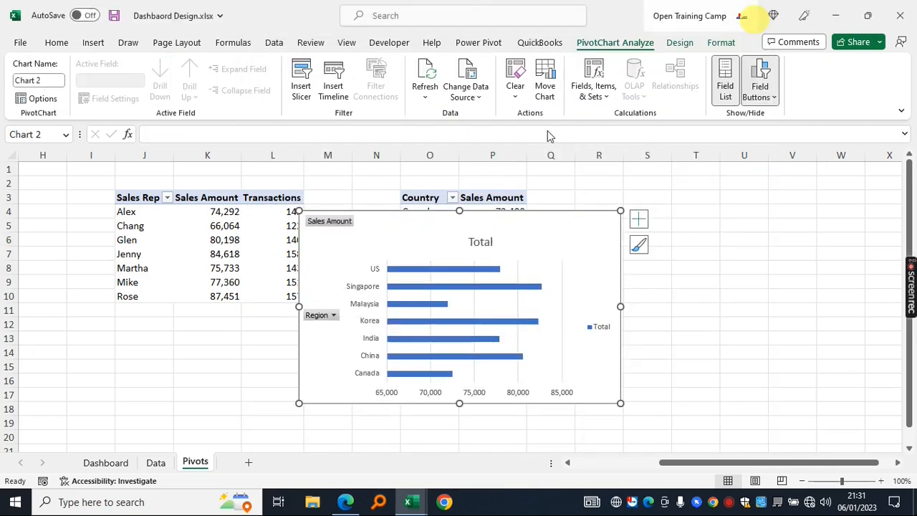
drag(469, 217, 658, 181)
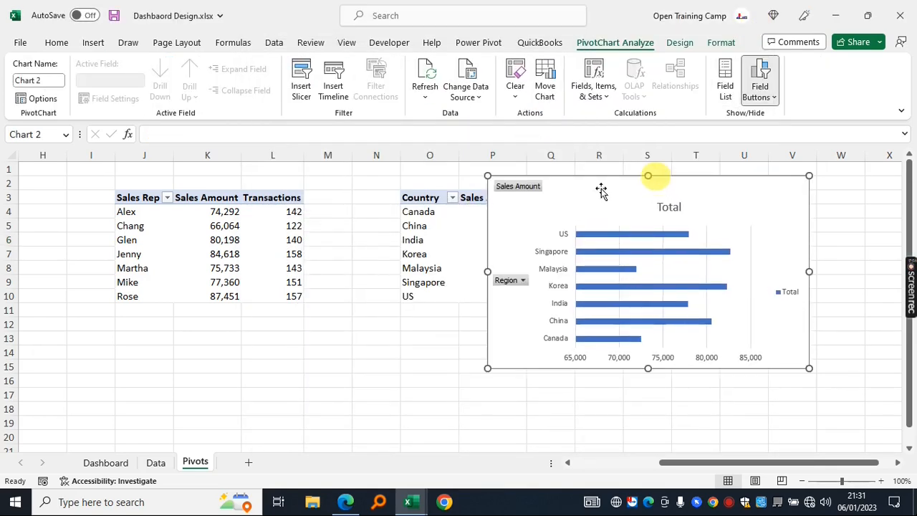
click(408, 501)
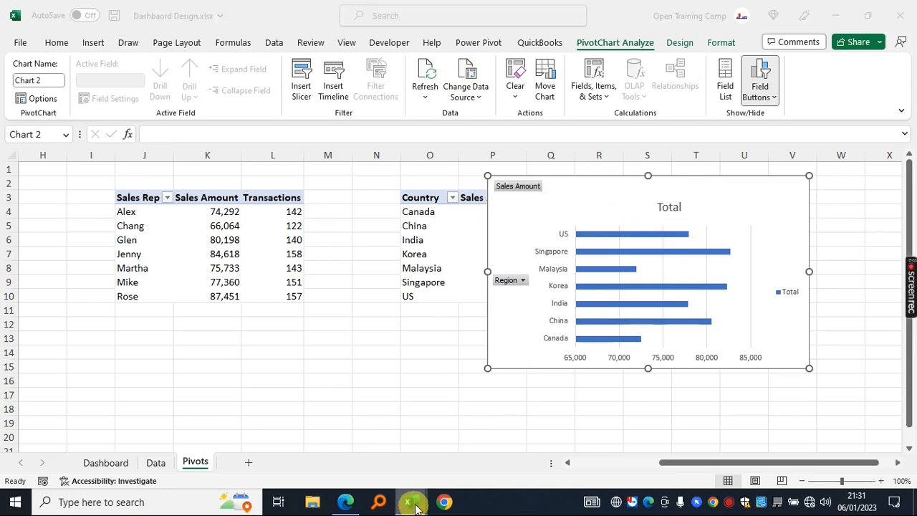
click(351, 457)
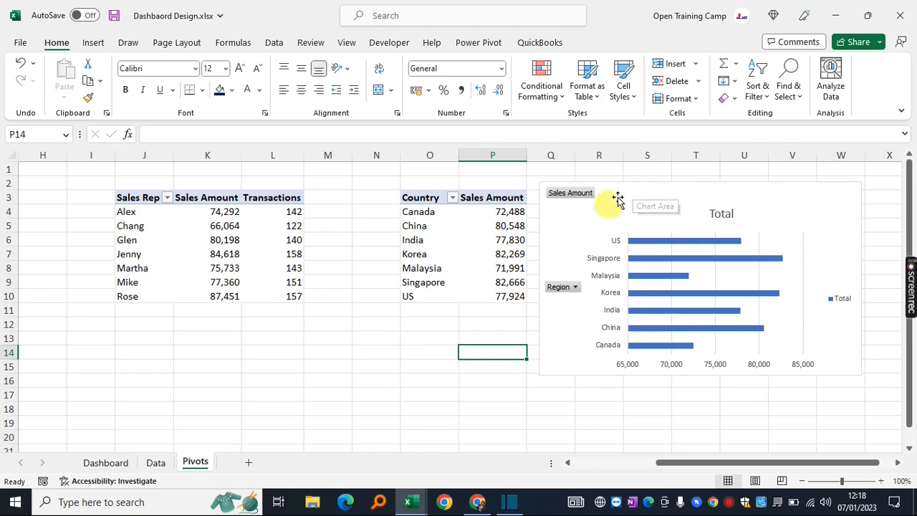
- Hide all field buttons on the country bar chart
click(634, 186)
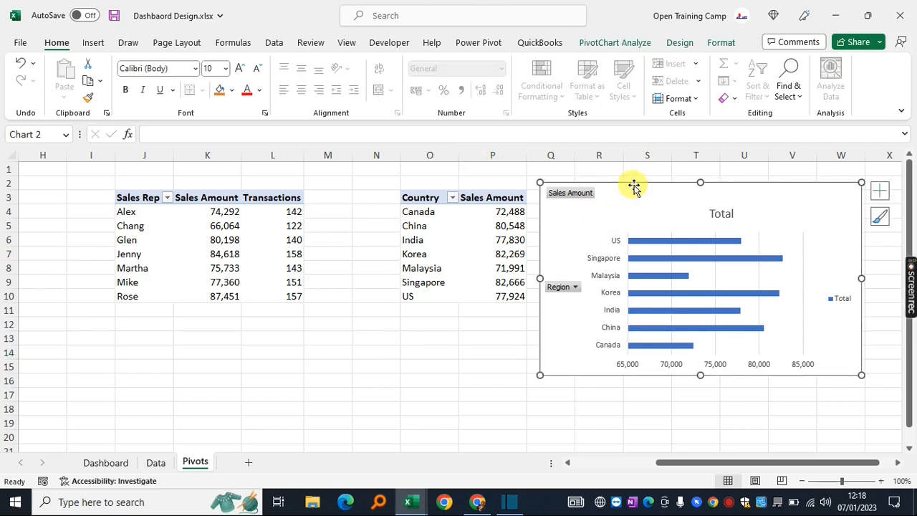
click(602, 44)
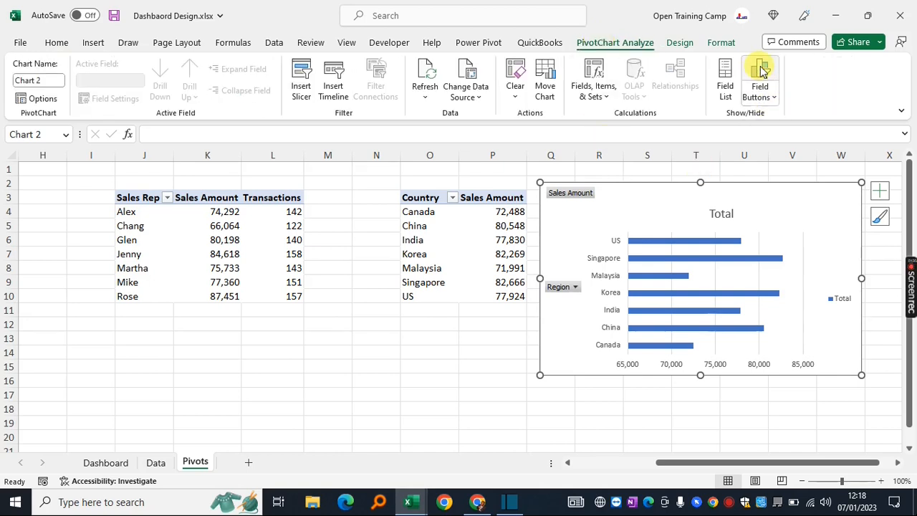
click(761, 70)
click(791, 323)
- Delete the legend and the vertical gridlines from the country bar chart
click(835, 289)
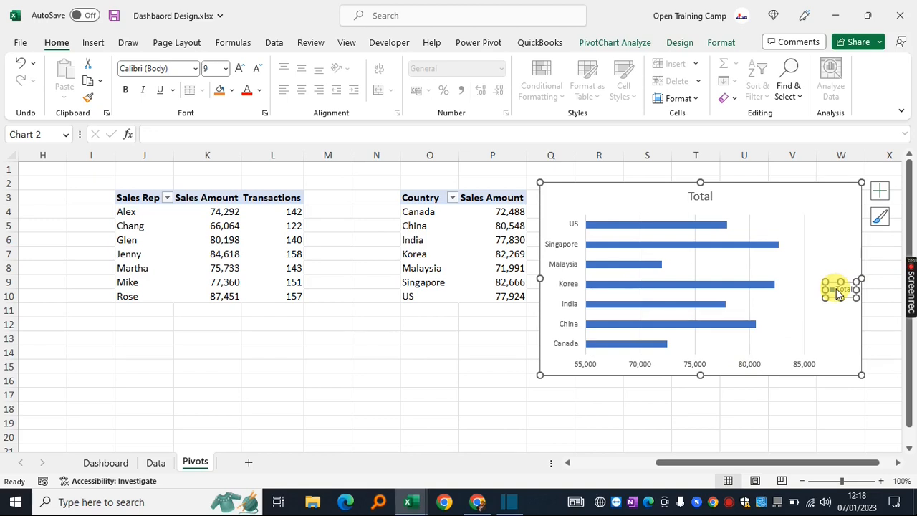
key(Delete)
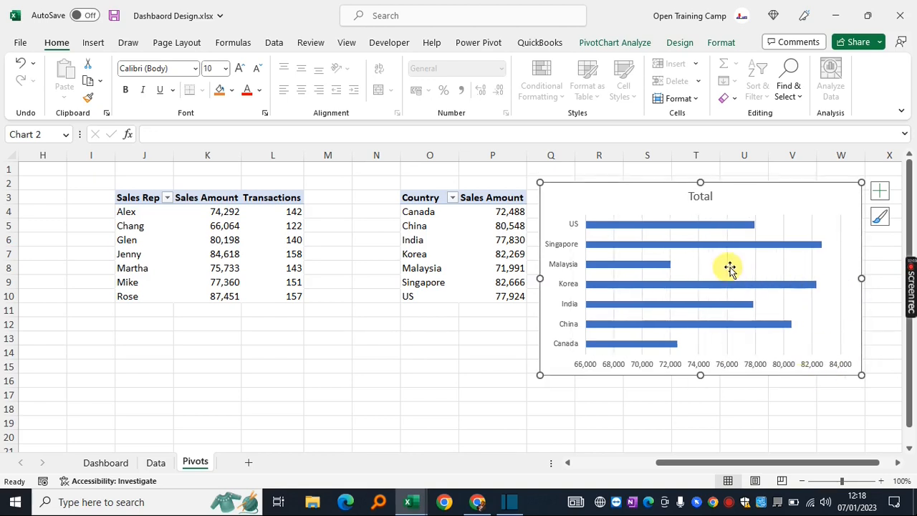
click(728, 265)
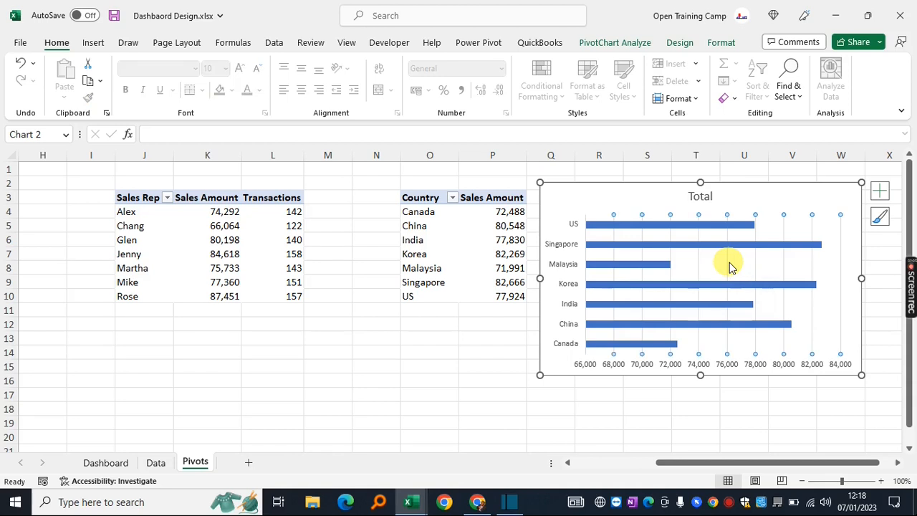
key(Delete)
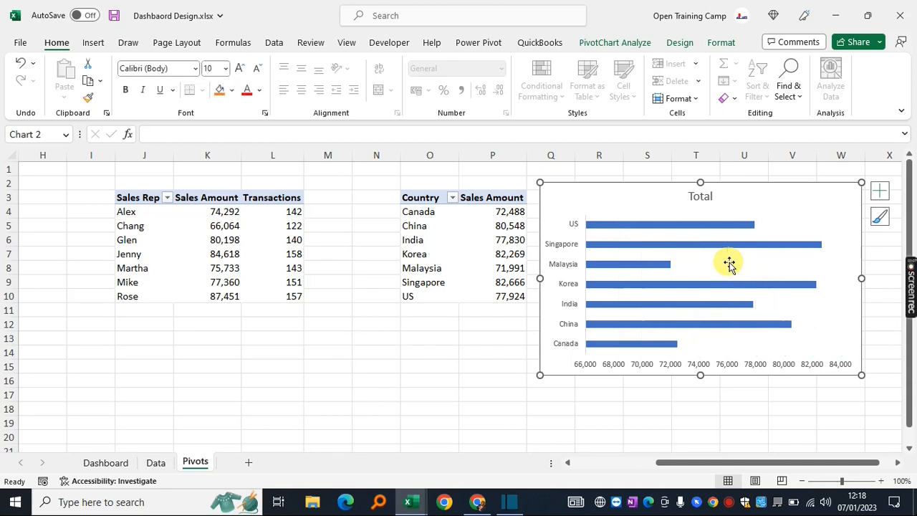
- Change the chart title to Sales by Country and delete the horizontal value axis
click(702, 196)
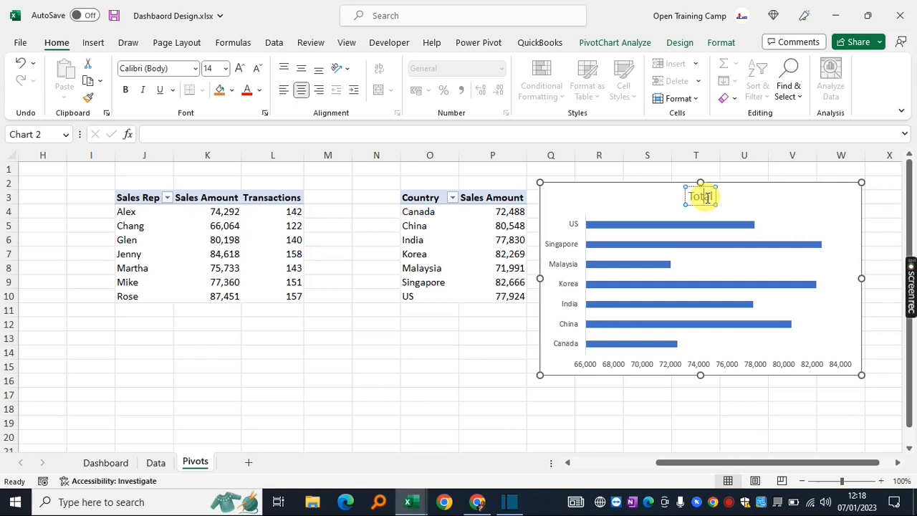
text(Sales by Country)
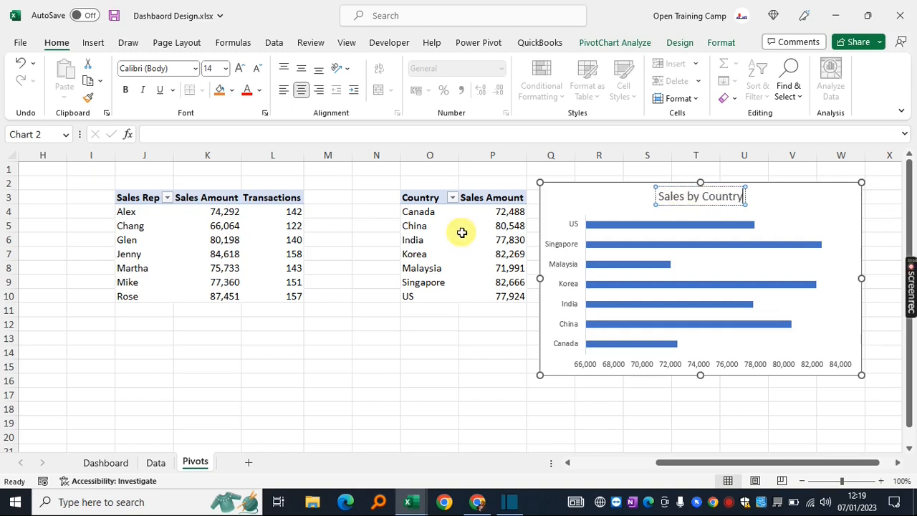
click(552, 423)
click(615, 369)
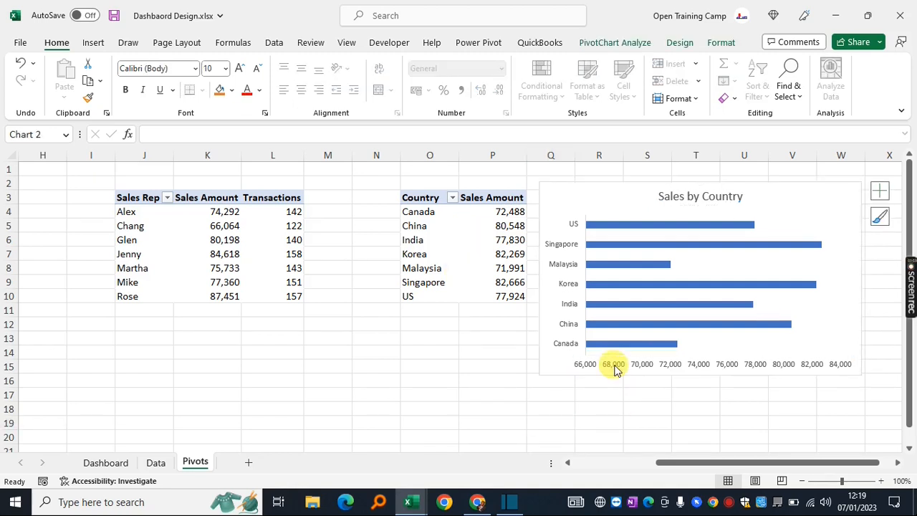
key(Delete)
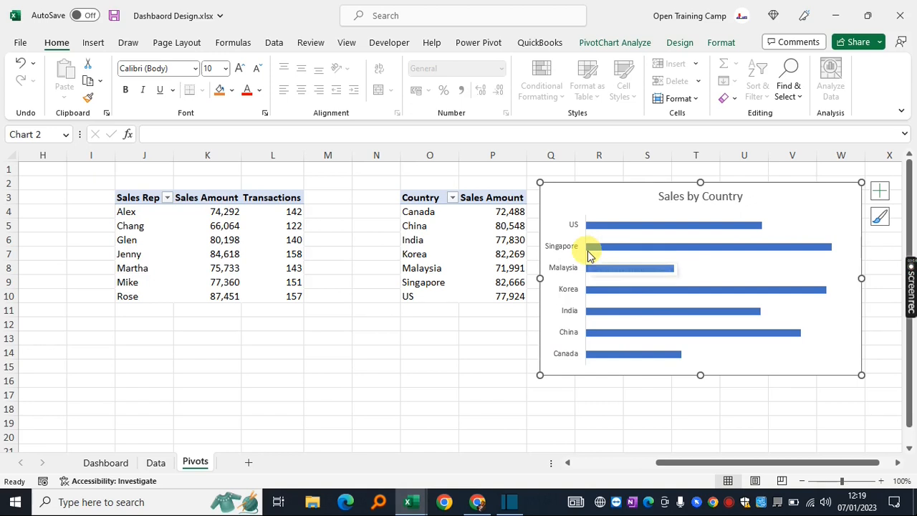
- Set the gap width of the chart's bar series to 50%
right_click(621, 228)
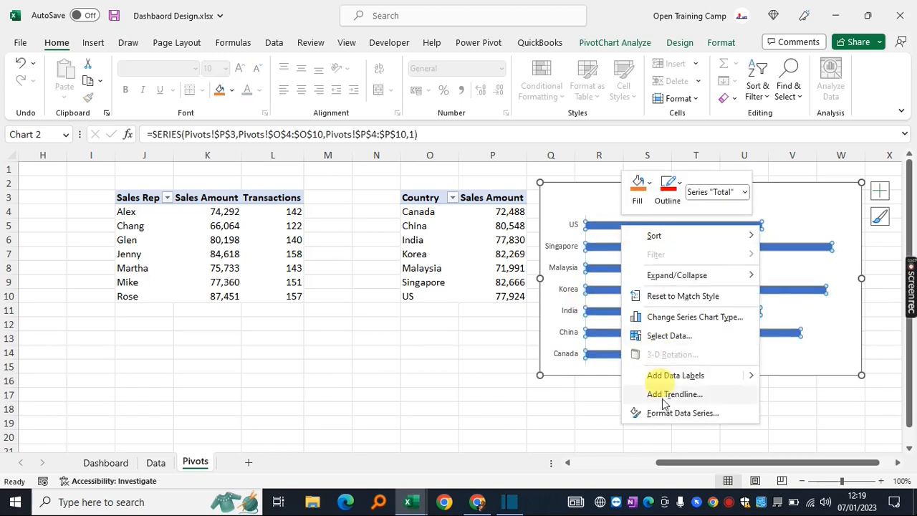
key(Escape)
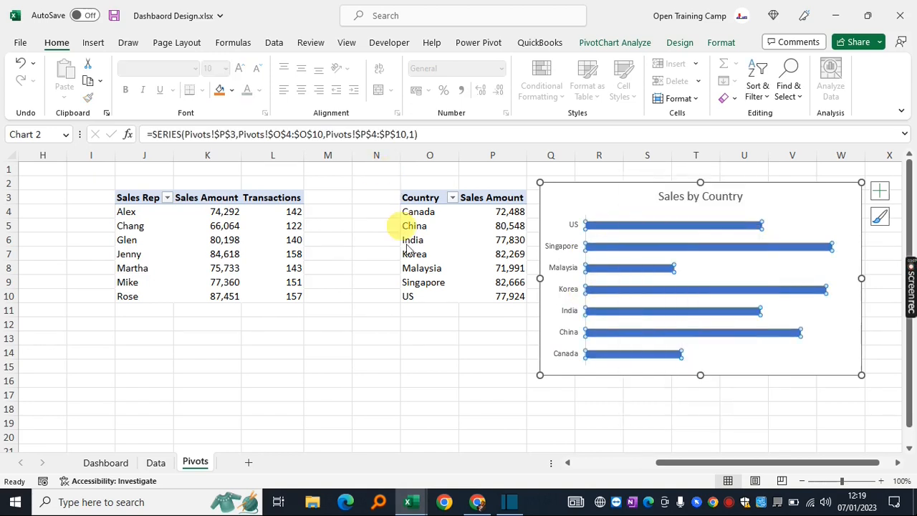
key(ctrl+1)
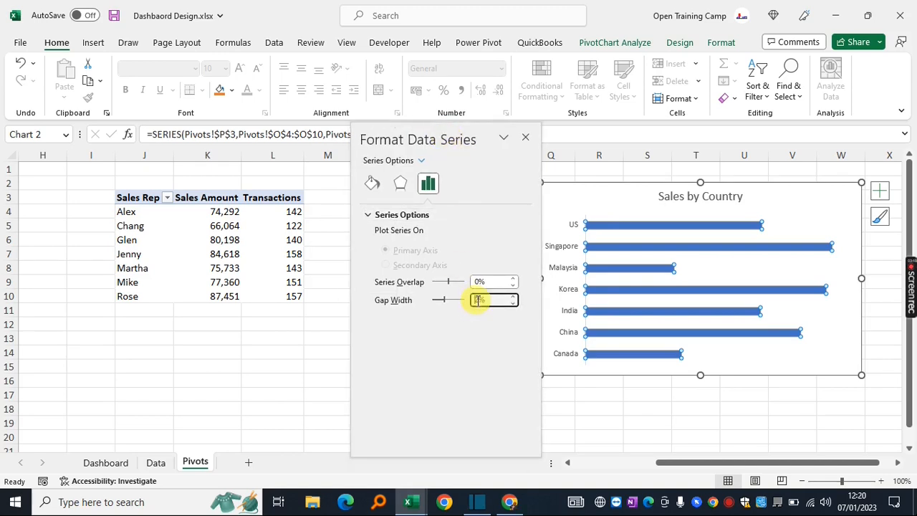
text(50)
key(Return)
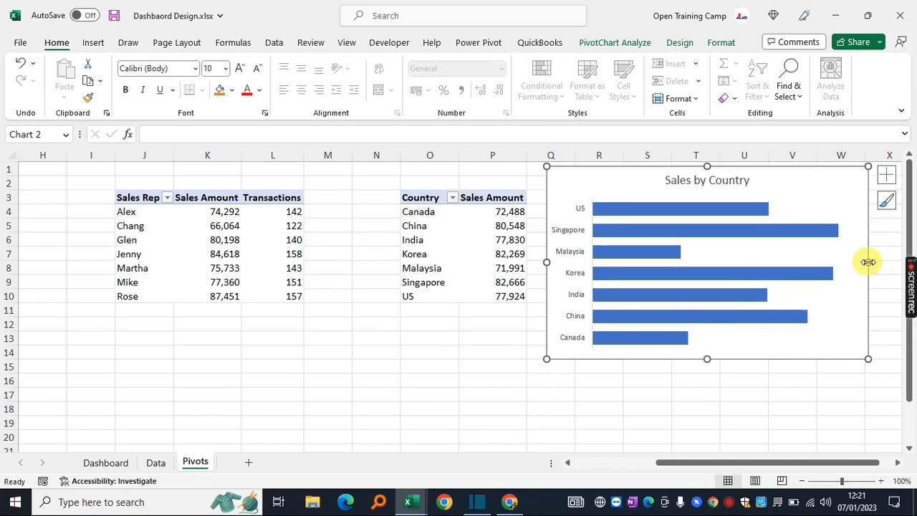
- Make the Sales by Country chart narrower and taller, and enlarge its country axis labels to font size 12
drag(868, 262, 726, 263)
drag(636, 359, 643, 442)
click(571, 258)
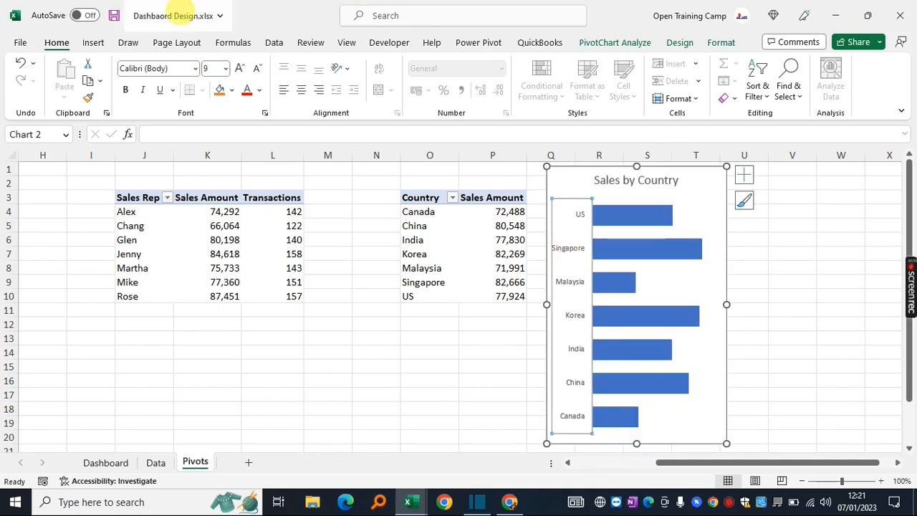
click(240, 68)
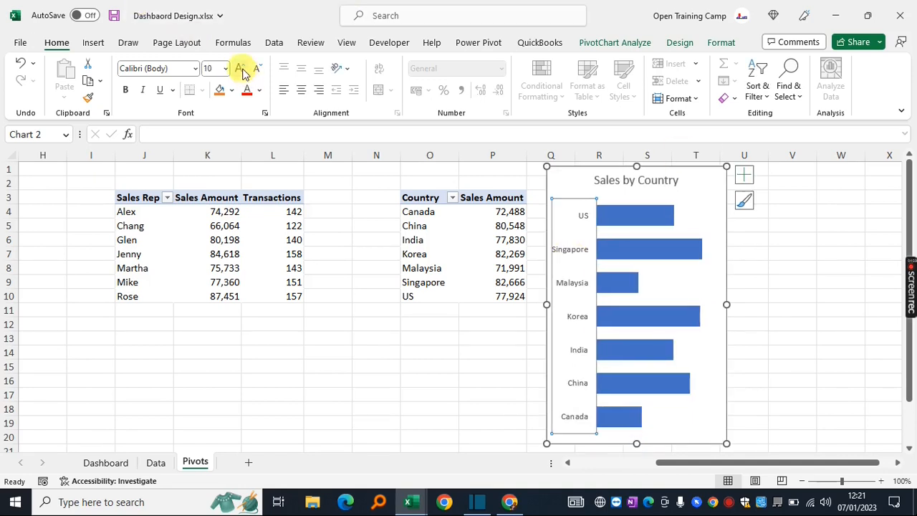
click(241, 69)
click(241, 69)
click(240, 69)
- Using Pivot-Table-Dashboard Training.xlsx as the reference, format the chart's country axis line as a solid purple line 2 pt wide
right_click(562, 248)
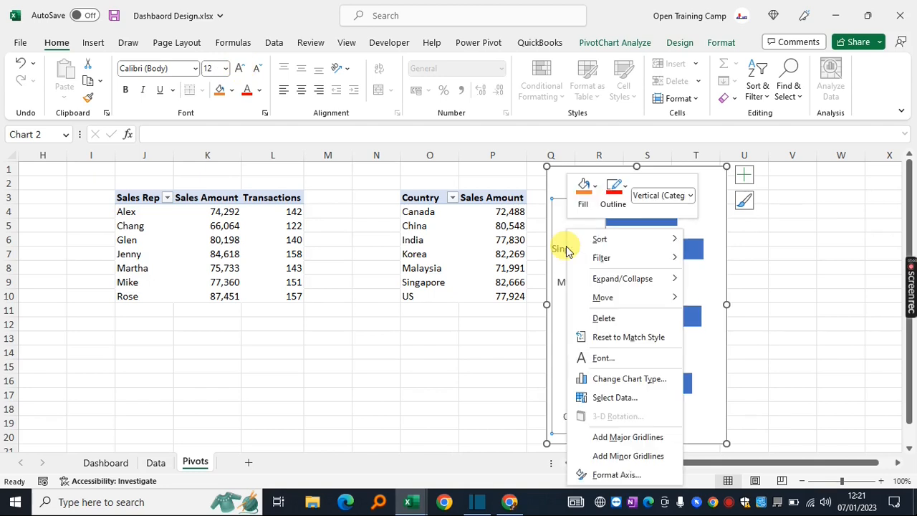
click(614, 475)
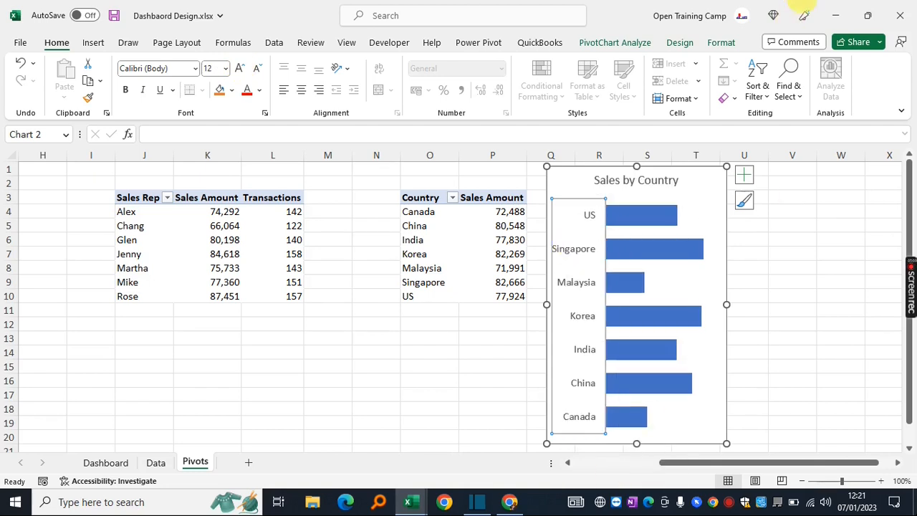
click(365, 139)
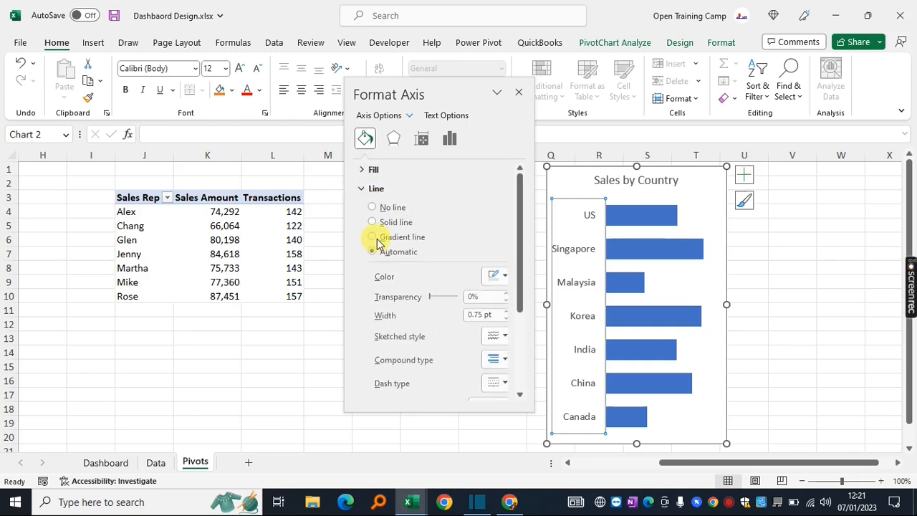
click(408, 502)
click(506, 445)
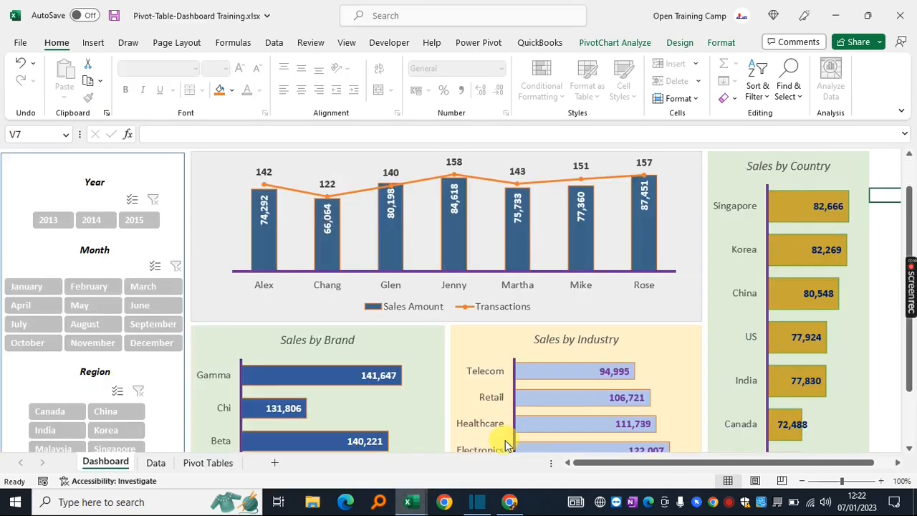
mouse_move(412, 500)
click(351, 441)
click(505, 279)
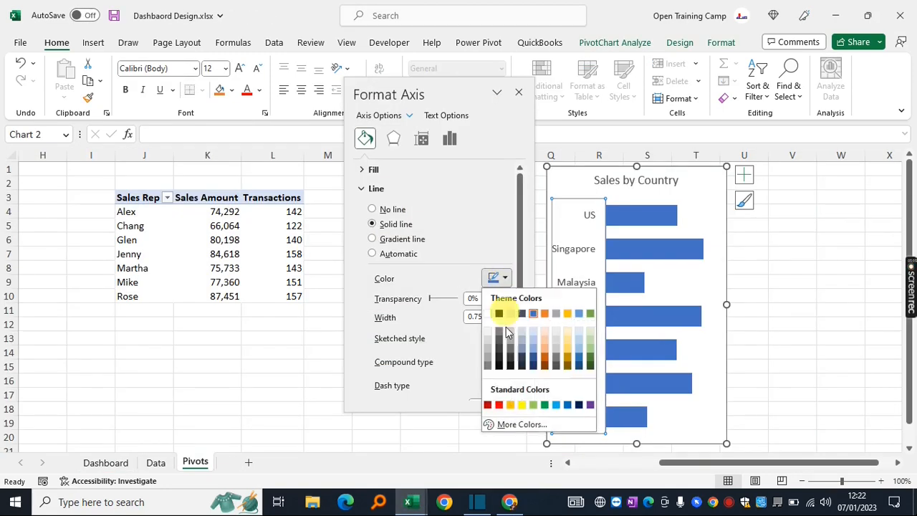
click(588, 403)
click(507, 314)
click(506, 314)
click(507, 314)
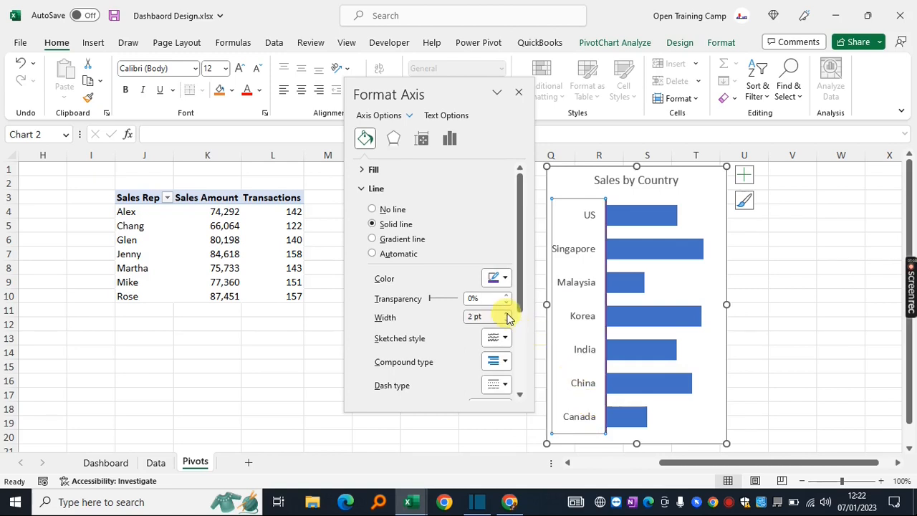
- Consult the reference workbook's country chart and give the bar series a solid dark gold fill with 15% transparency
click(637, 221)
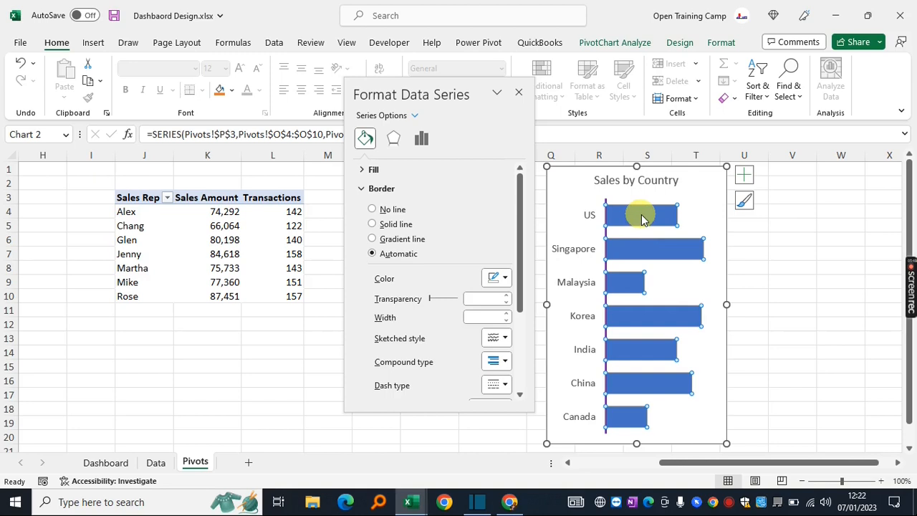
click(363, 189)
click(364, 172)
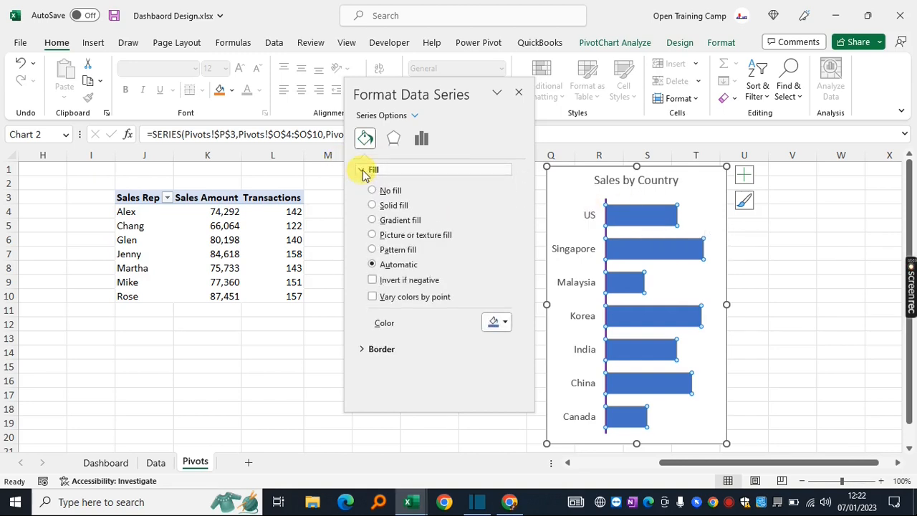
click(373, 206)
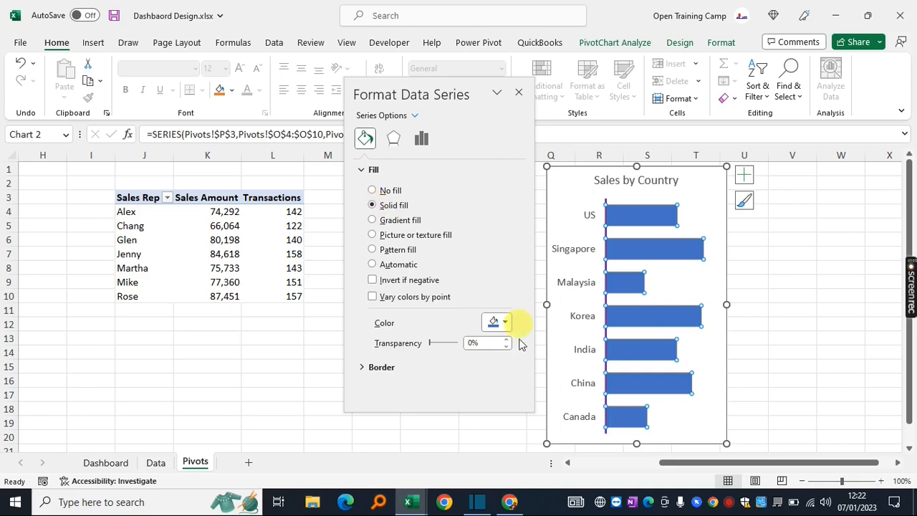
mouse_move(408, 502)
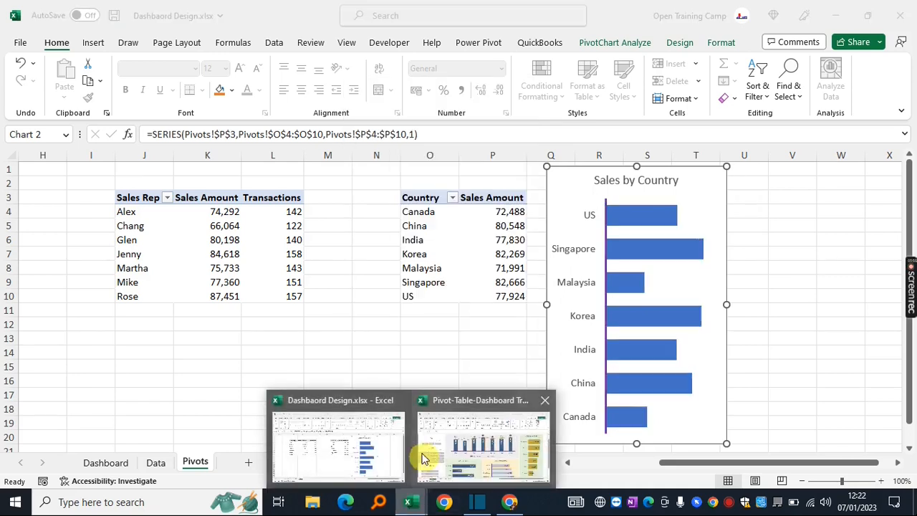
click(484, 448)
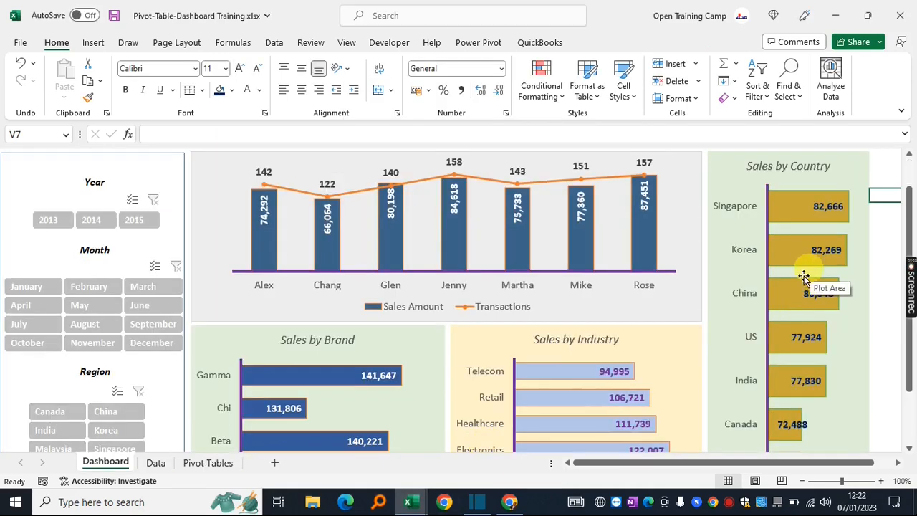
key(alt+Tab)
click(499, 323)
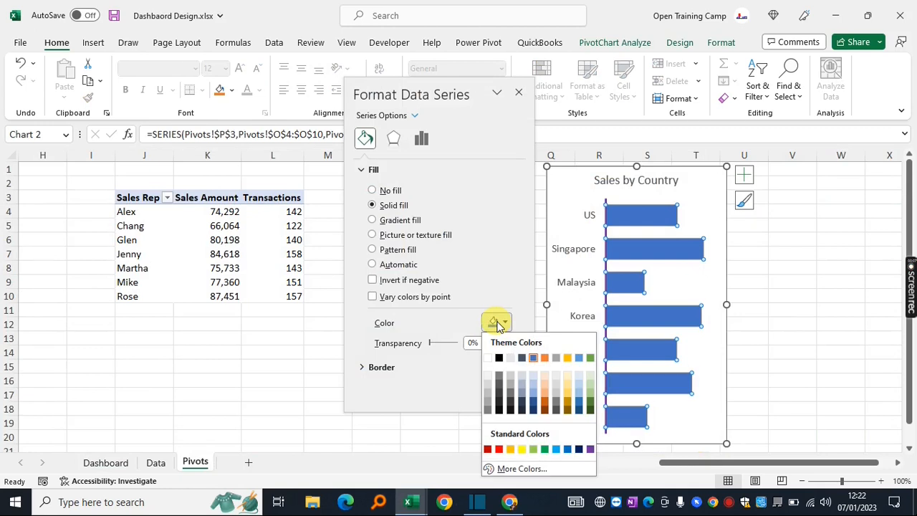
click(568, 407)
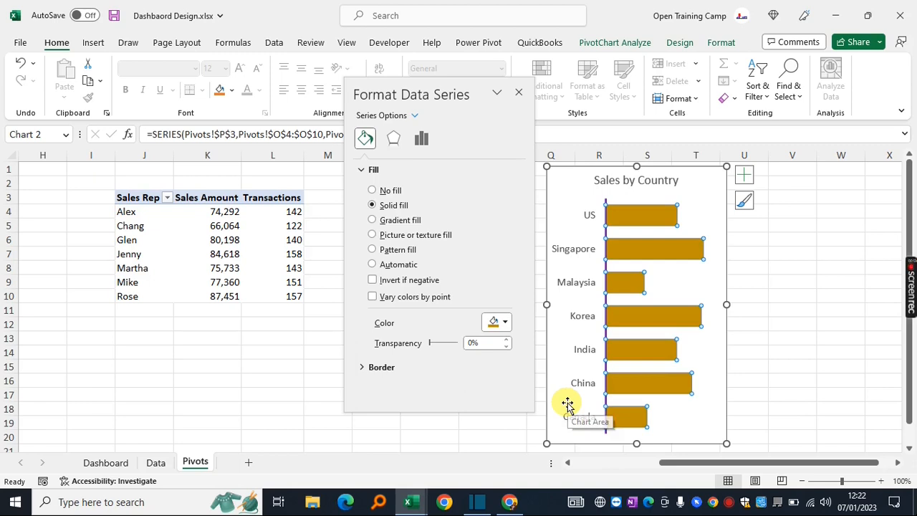
click(507, 340)
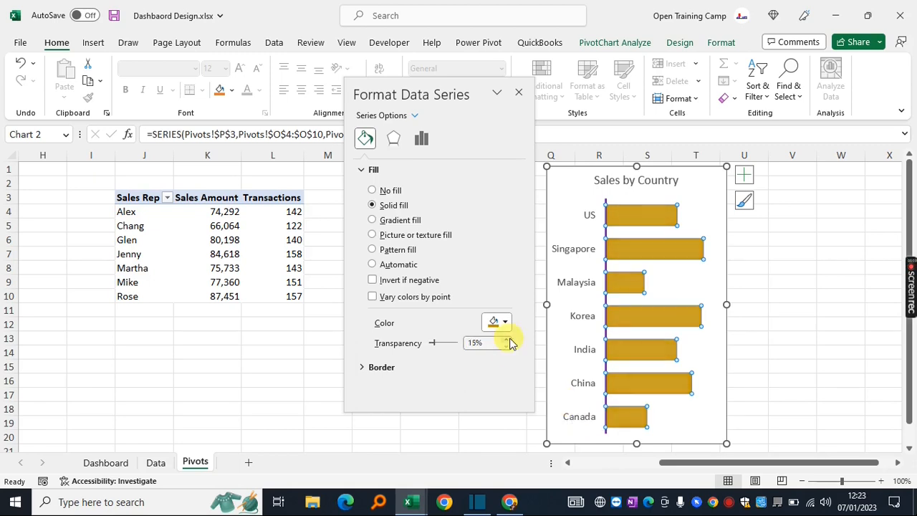
- Give the gold country bars a solid purple border and increase its width
click(363, 169)
click(364, 187)
click(377, 227)
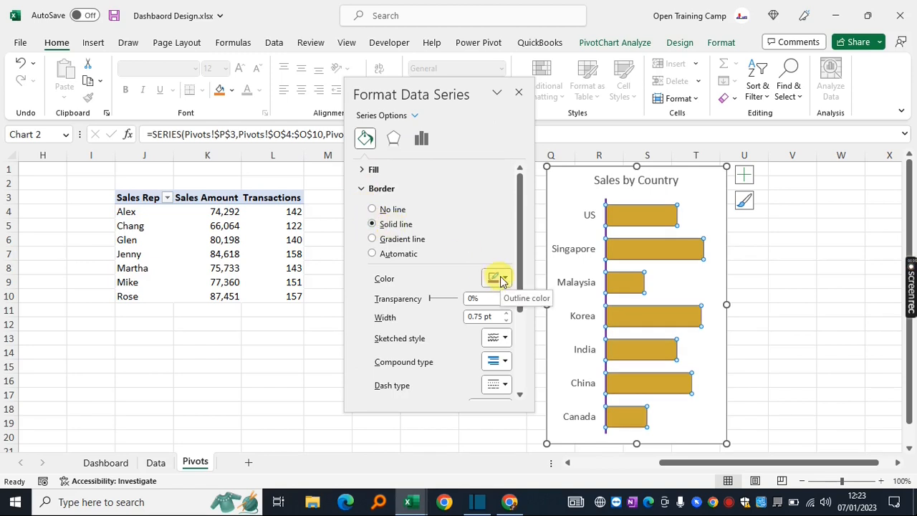
click(507, 314)
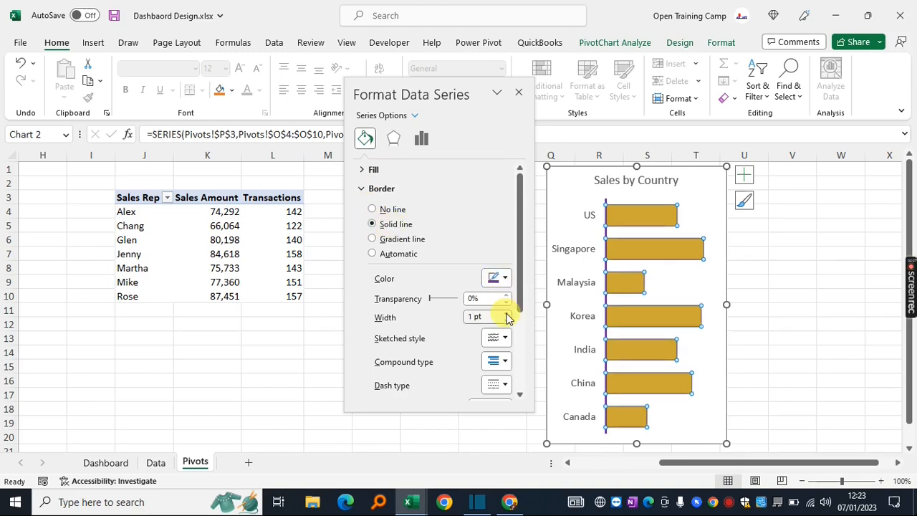
click(506, 315)
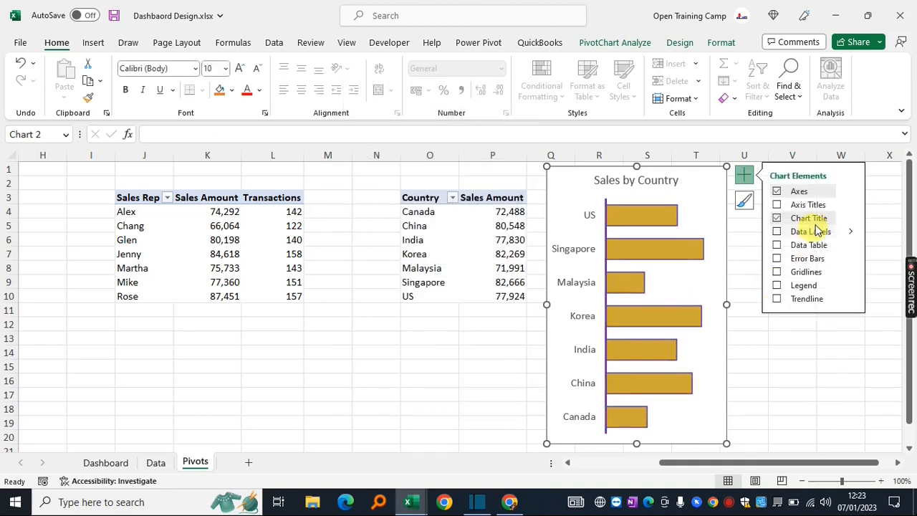
- Add data labels to the Sales by Country bars and position them at Inside End
click(777, 233)
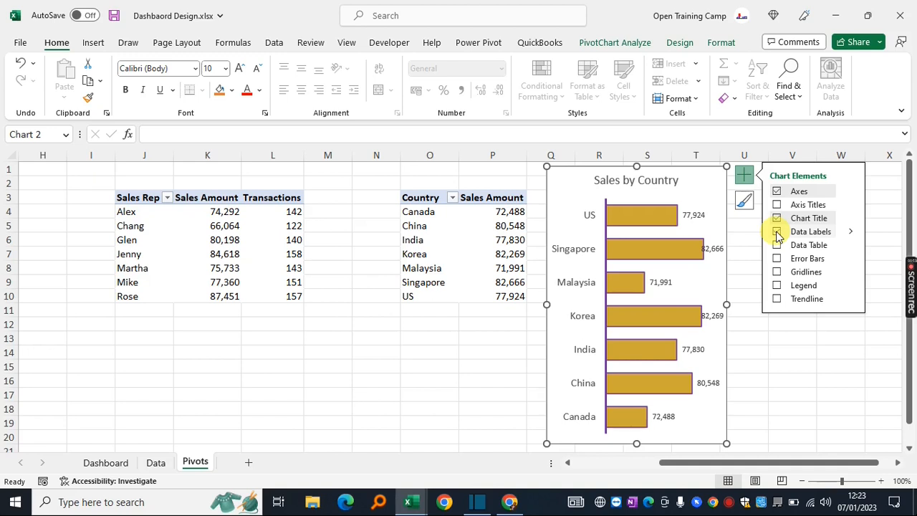
click(707, 249)
right_click(708, 250)
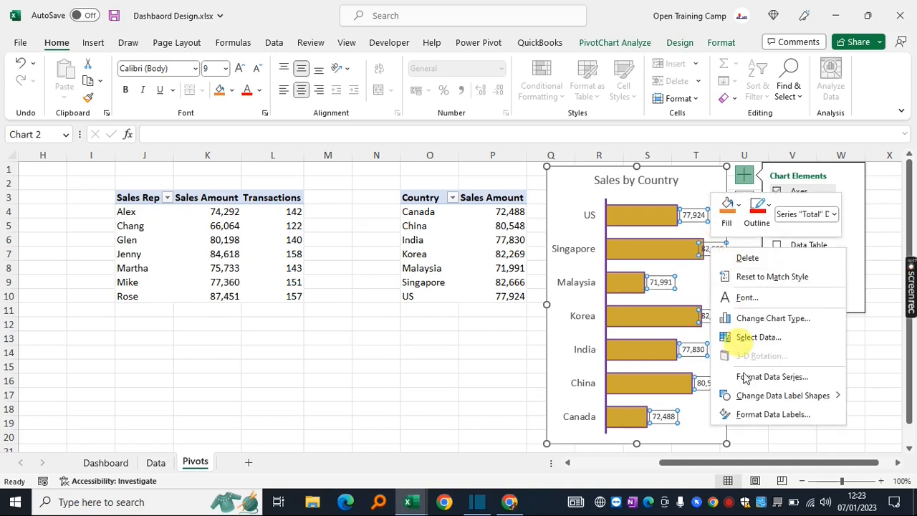
click(764, 418)
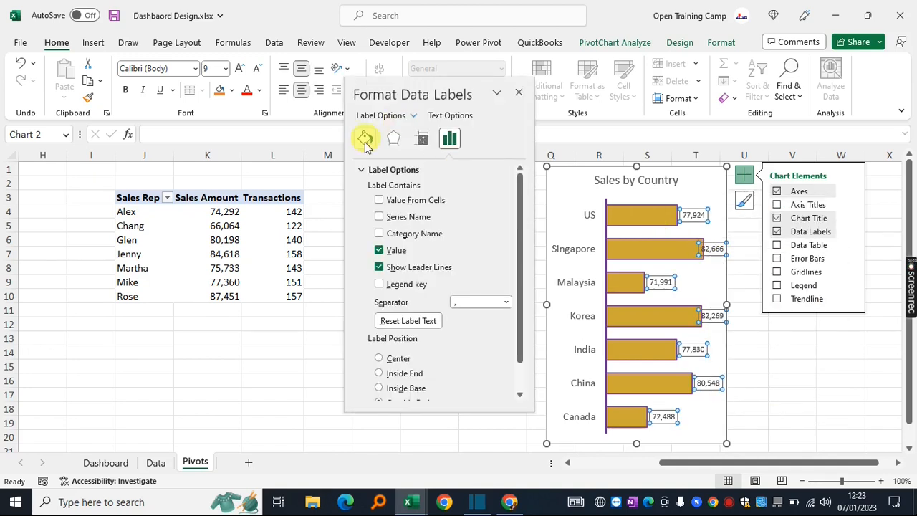
click(367, 172)
click(362, 169)
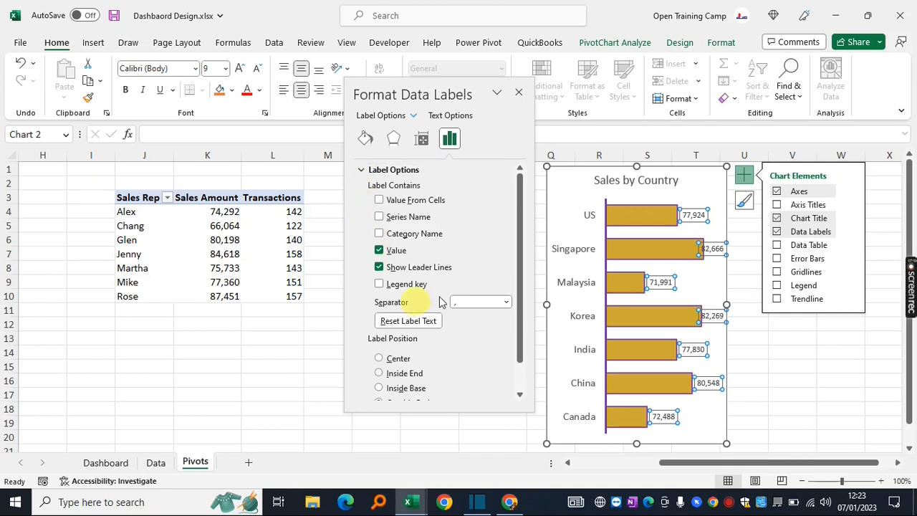
scroll(439, 287, down, 1)
click(380, 341)
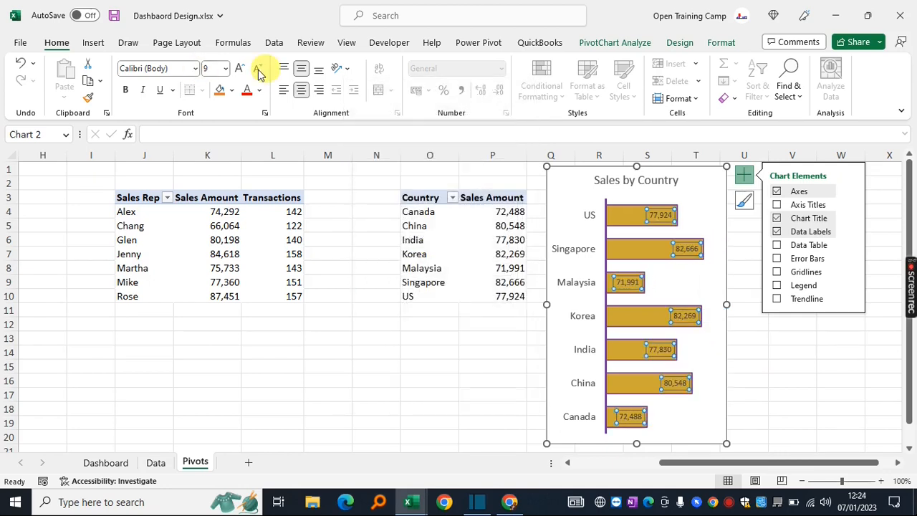
- Format the country bars' data labels as bold dark blue text at font size 11
click(239, 68)
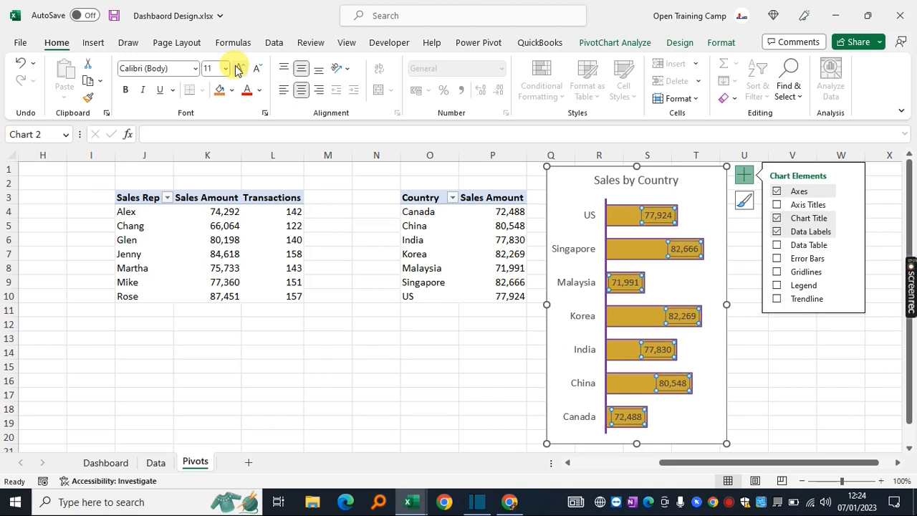
click(126, 91)
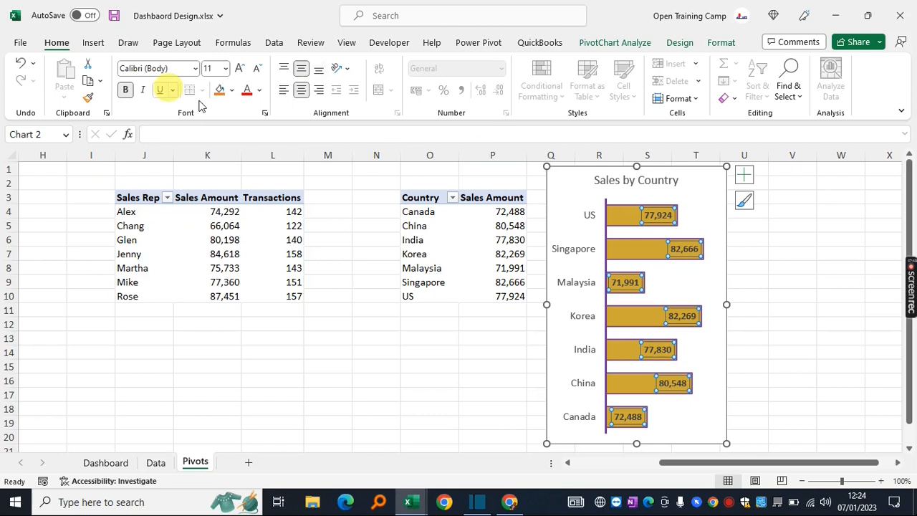
click(262, 92)
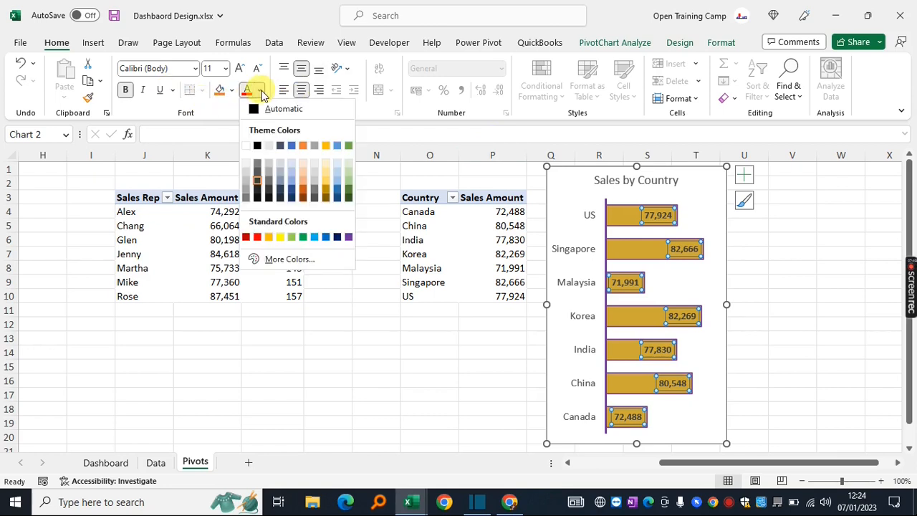
click(337, 238)
click(793, 310)
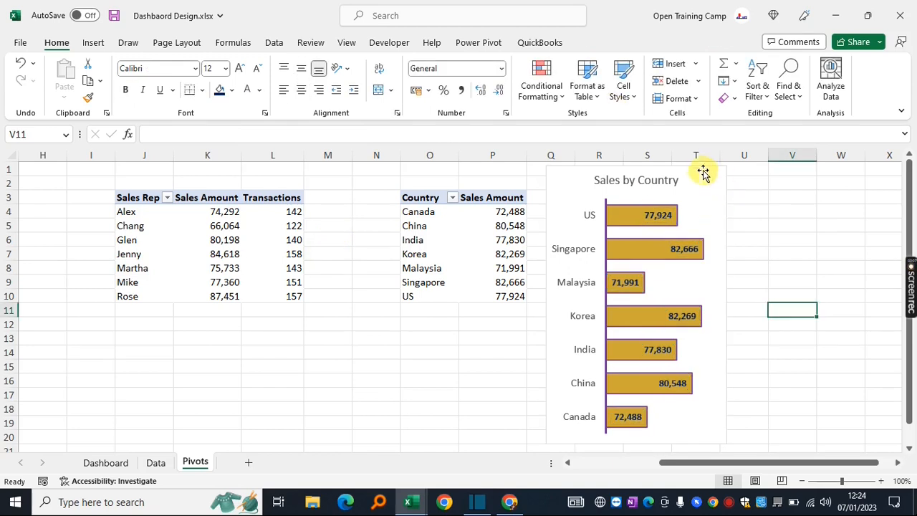
- Fill the Sales by Country chart area with light green and move the chart farther from the country pivot table
click(701, 170)
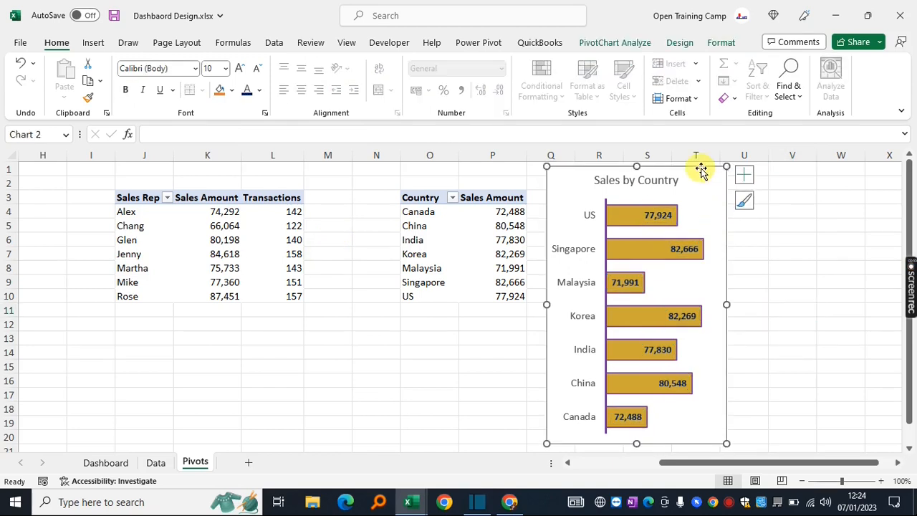
click(722, 43)
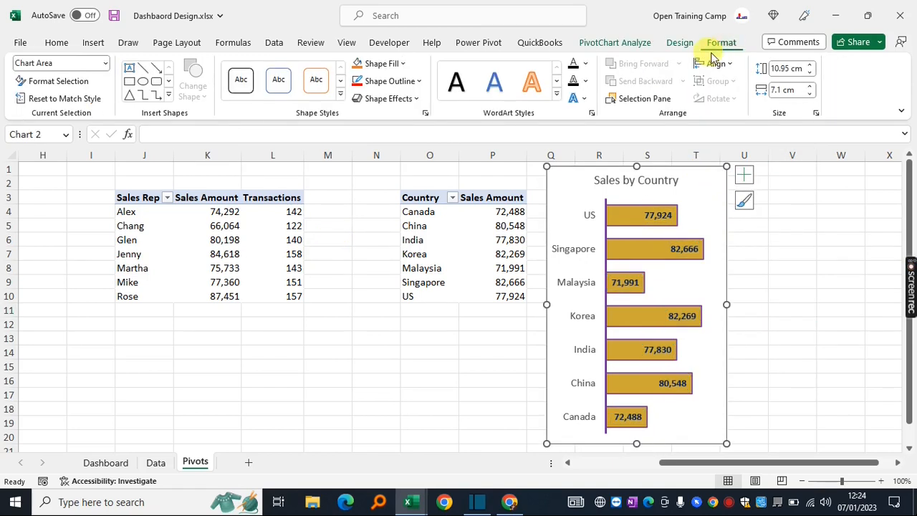
click(401, 65)
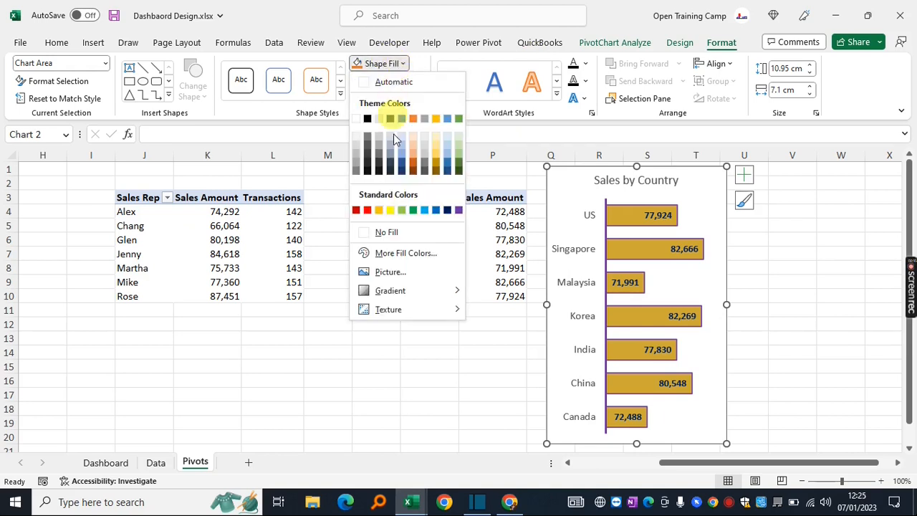
click(461, 140)
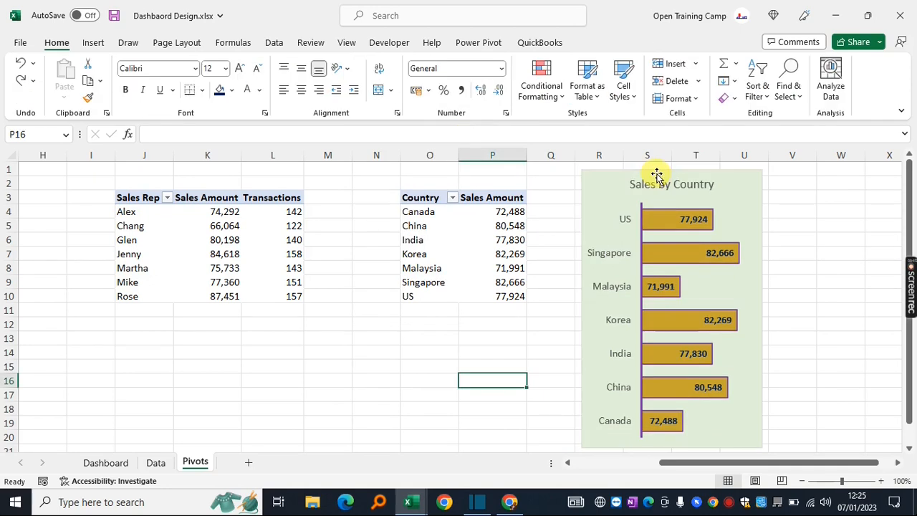
drag(657, 176, 671, 169)
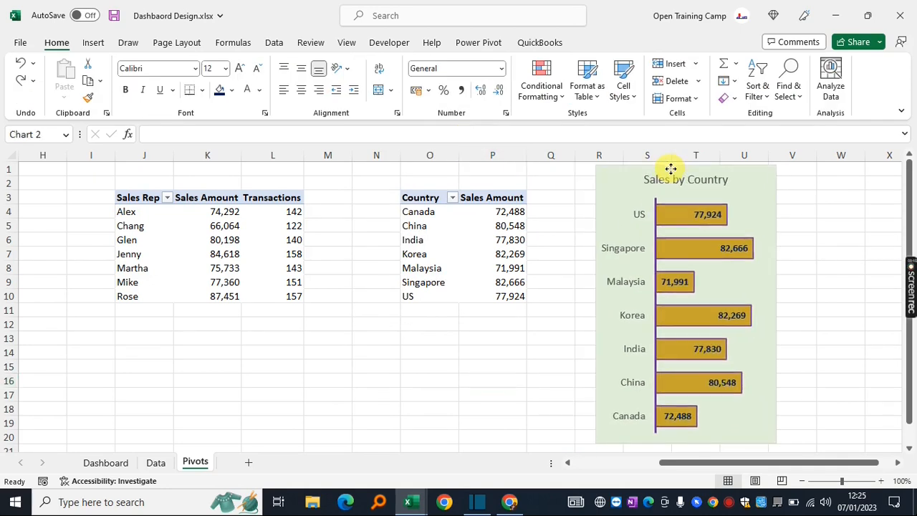
- Sort the country pivot table by Sales Amount from smallest to largest
click(441, 367)
click(493, 244)
right_click(493, 244)
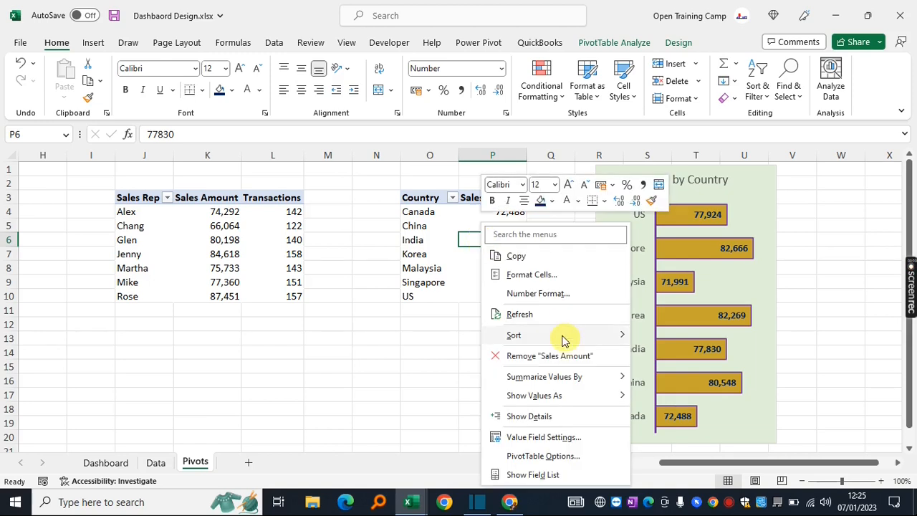
mouse_move(563, 337)
click(688, 334)
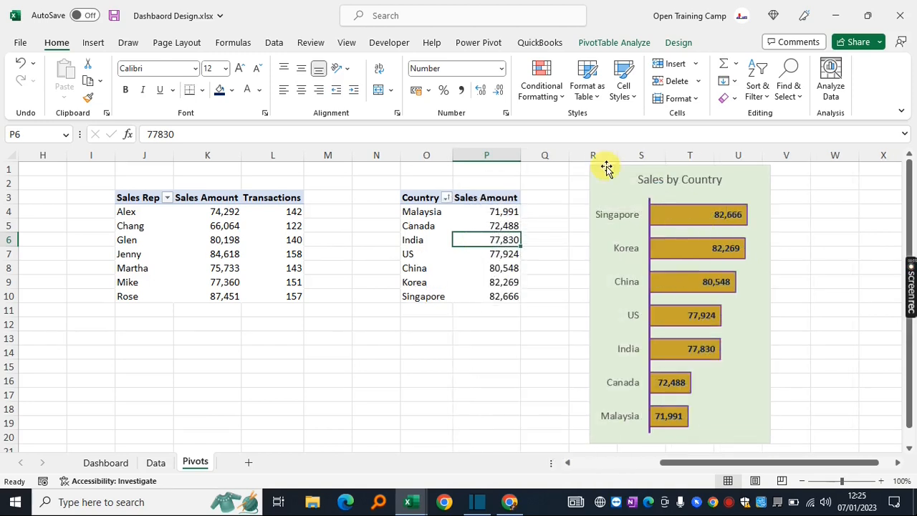
- Cut the Sales by Country chart from the Pivots sheet and paste it into cell P6 of the Dashboard sheet
click(606, 168)
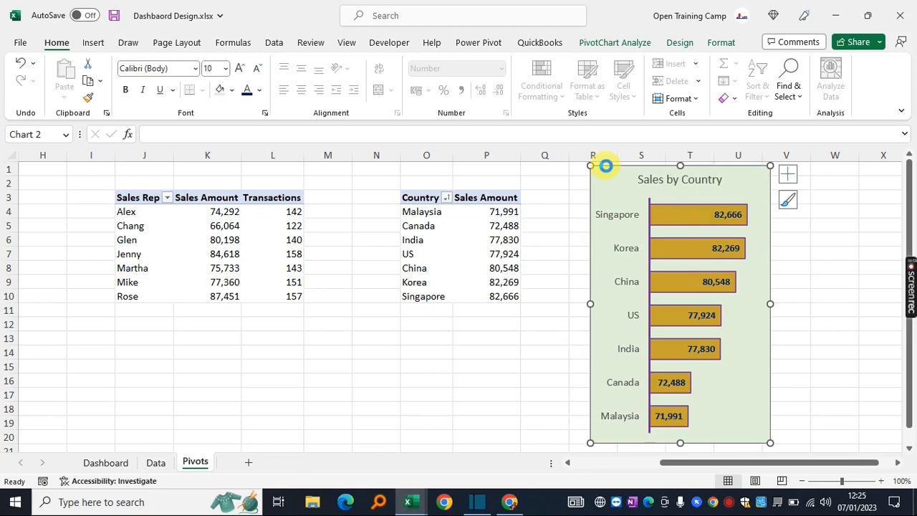
key(Delete)
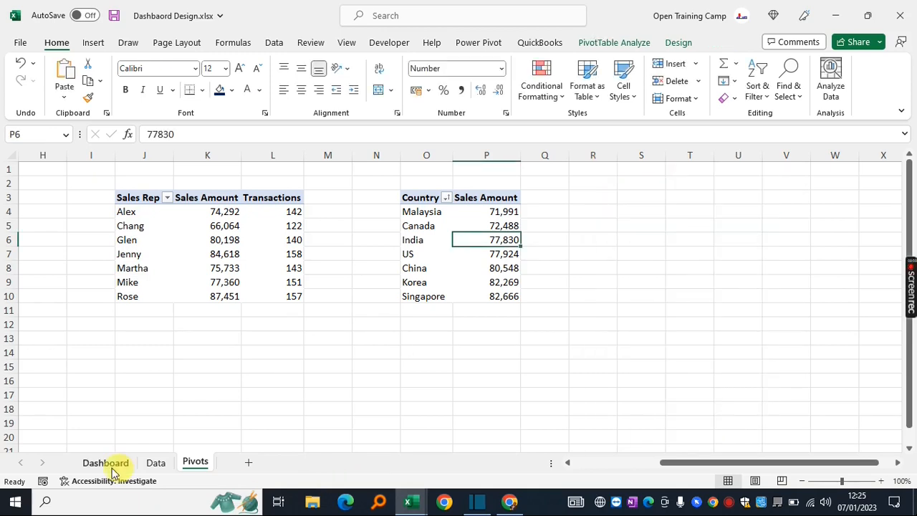
click(107, 463)
click(751, 240)
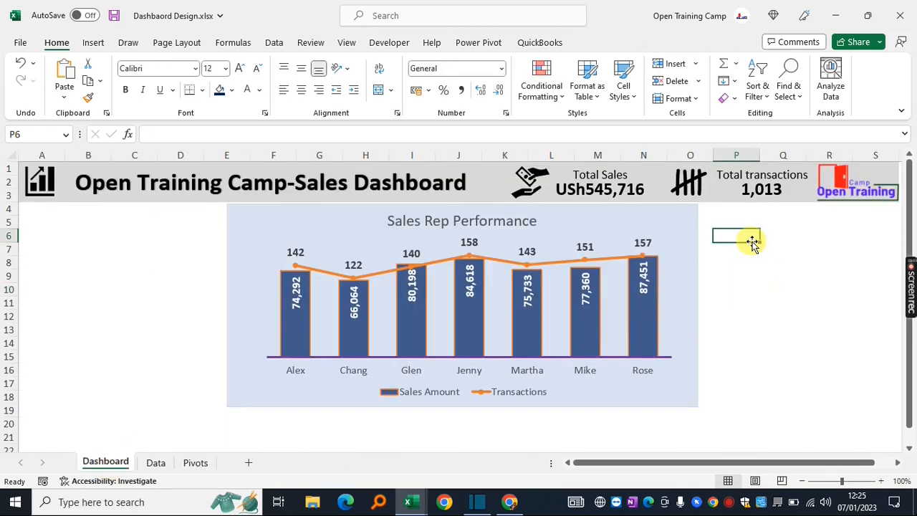
key(ctrl+v)
- Place the Sales by Country chart directly under the header banner beside Sales Rep Performance and widen it to the banner's end
drag(829, 230, 826, 207)
scroll(892, 344, right, 2)
scroll(893, 344, right, 1)
drag(749, 339, 759, 337)
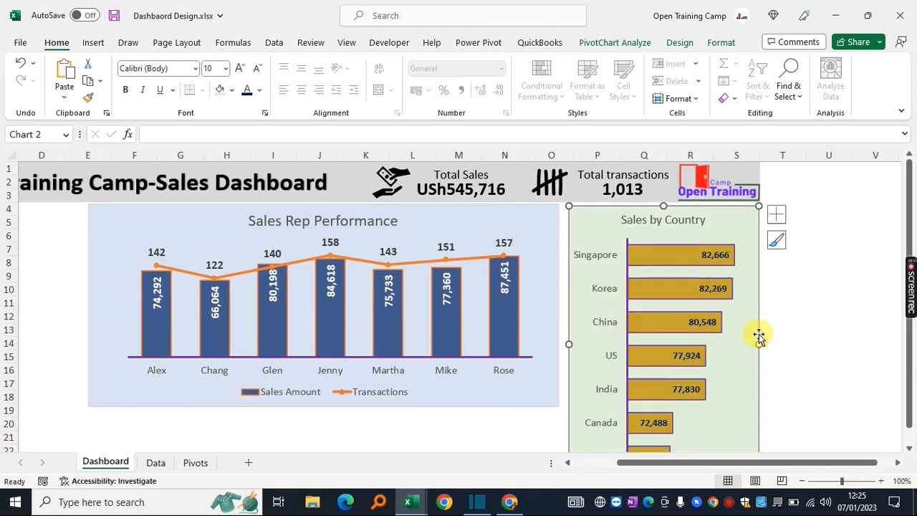
scroll(287, 362, up, 6)
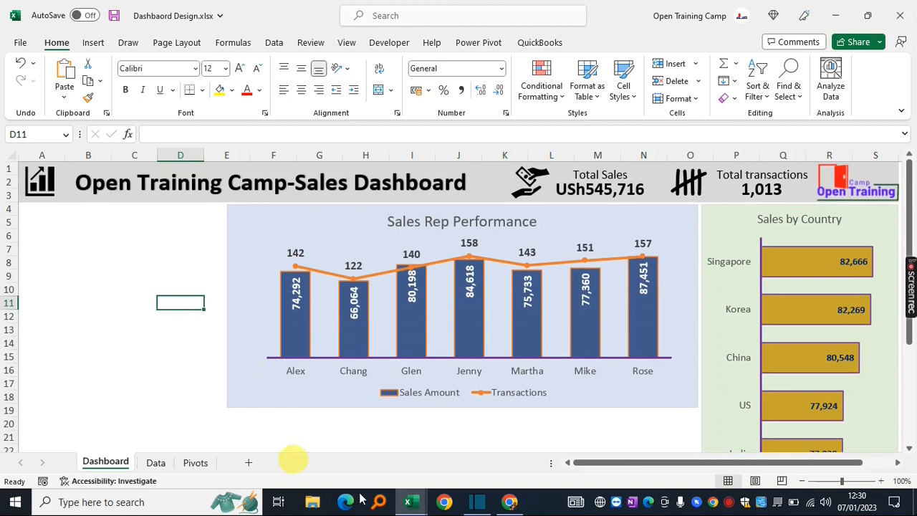
- Examine the Sales by Brand and Sales by Industry charts in Pivot-Table-Dashboard Training.xlsx and the free space on the Dashboard sheet of Dashbaord Design.xlsx
mouse_move(408, 502)
click(362, 411)
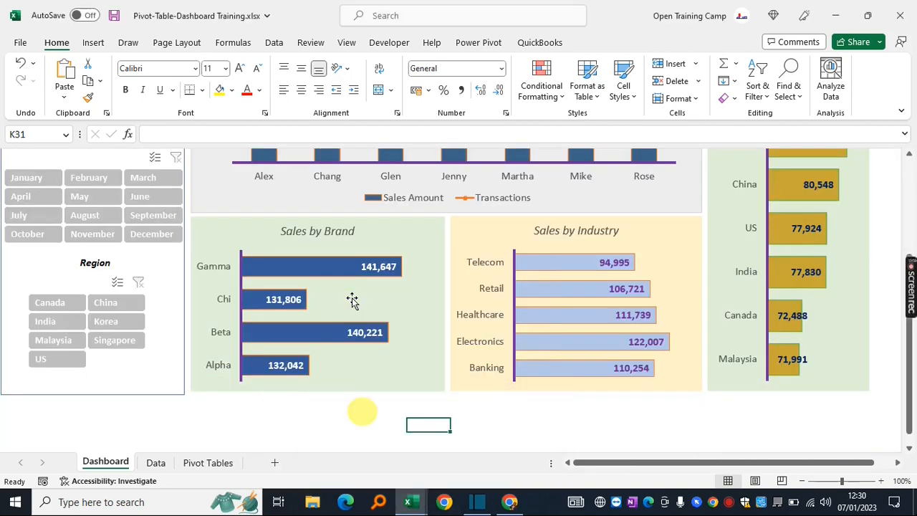
scroll(487, 310, up, 3)
scroll(486, 294, down, 2)
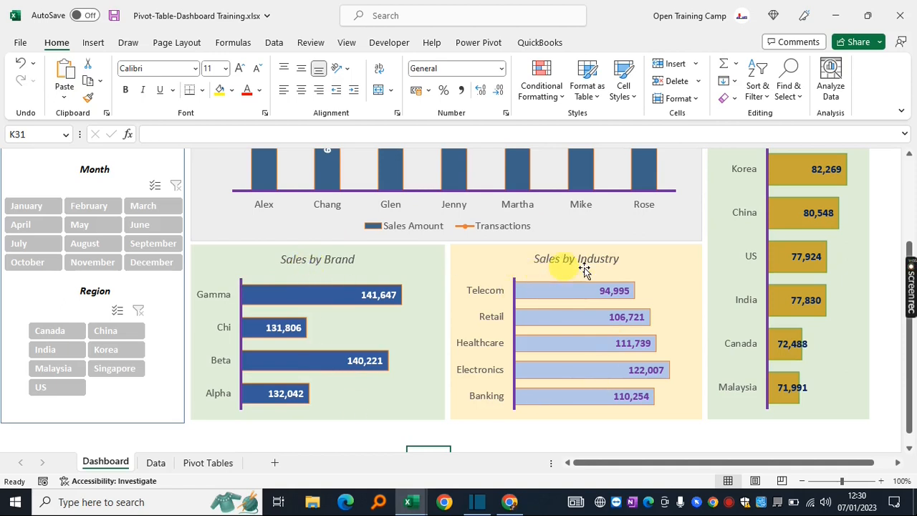
click(408, 501)
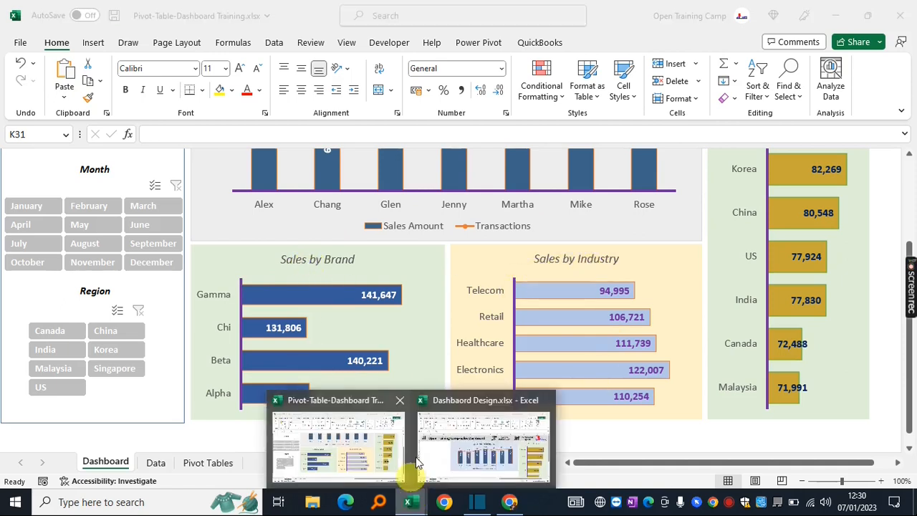
click(503, 440)
scroll(566, 365, down, 5)
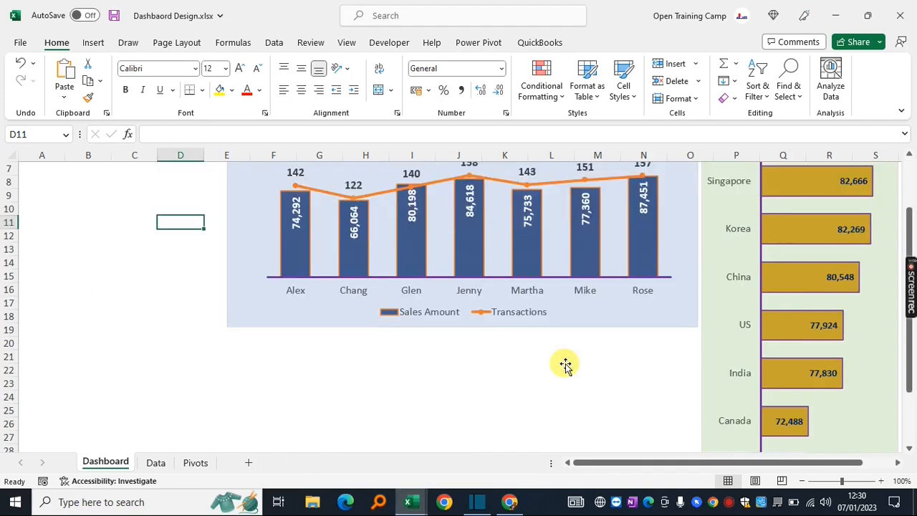
scroll(566, 364, up, 5)
- Copy the country pivot table on the Pivots sheet to cell S2 and autofit the copy's Sales Amount column
click(196, 463)
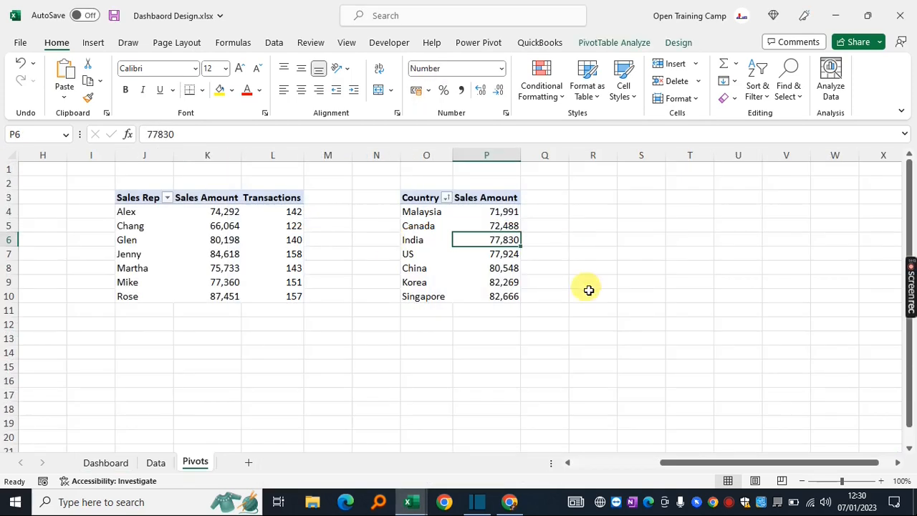
drag(407, 197, 484, 292)
key(ctrl+c)
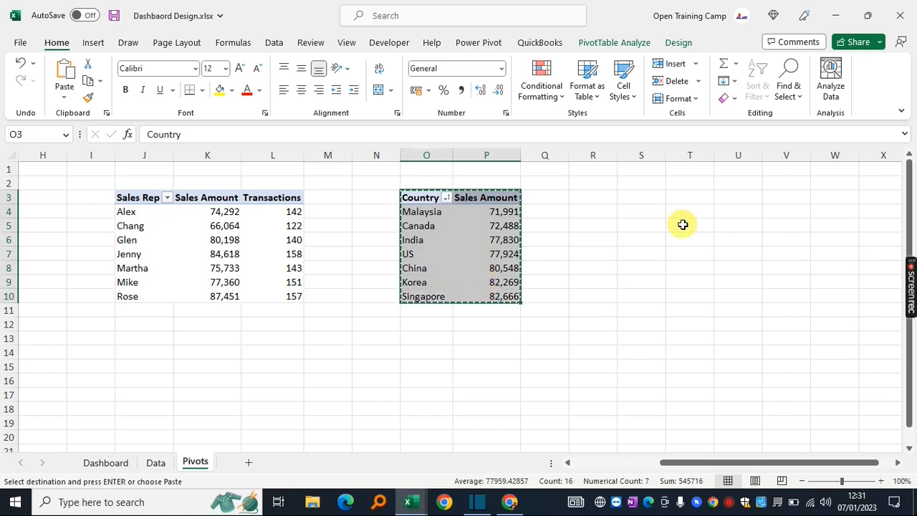
click(642, 184)
key(ctrl+v)
double_click(714, 154)
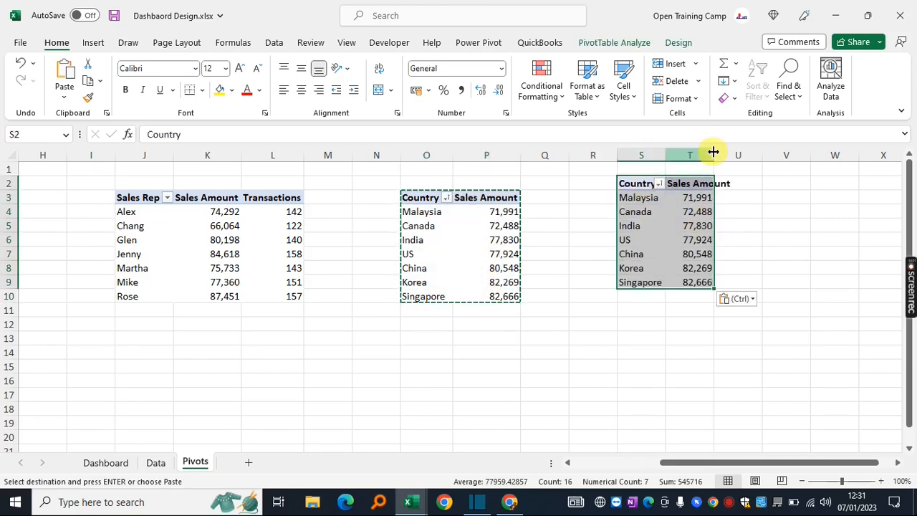
- Show the field list for the copied pivot table and replace Region with Brand in its rows
click(670, 213)
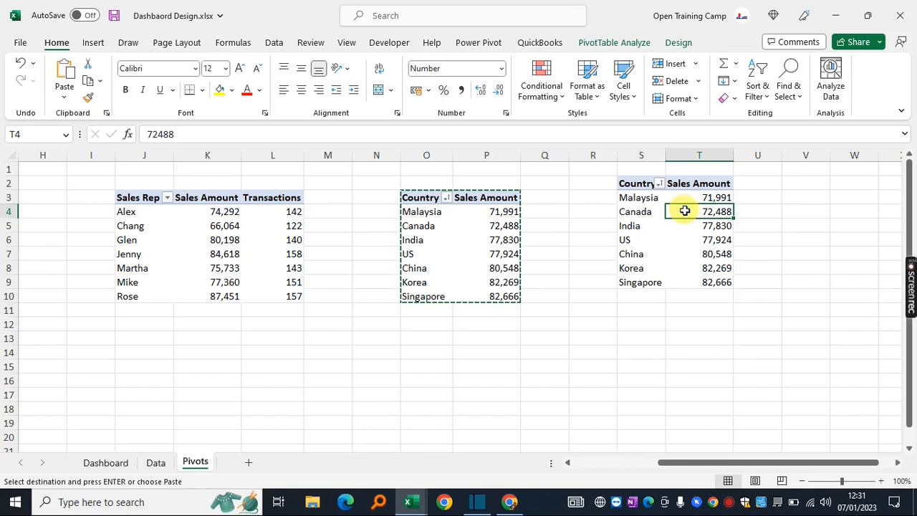
right_click(684, 211)
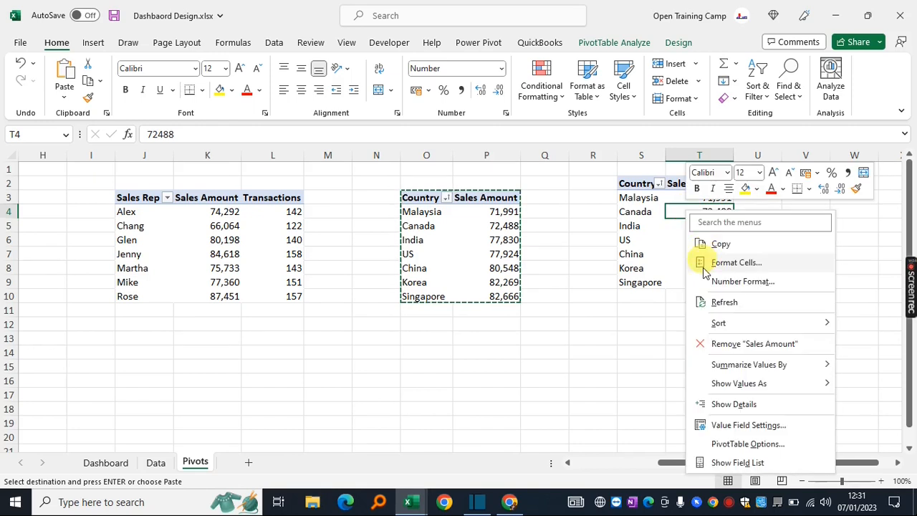
click(735, 464)
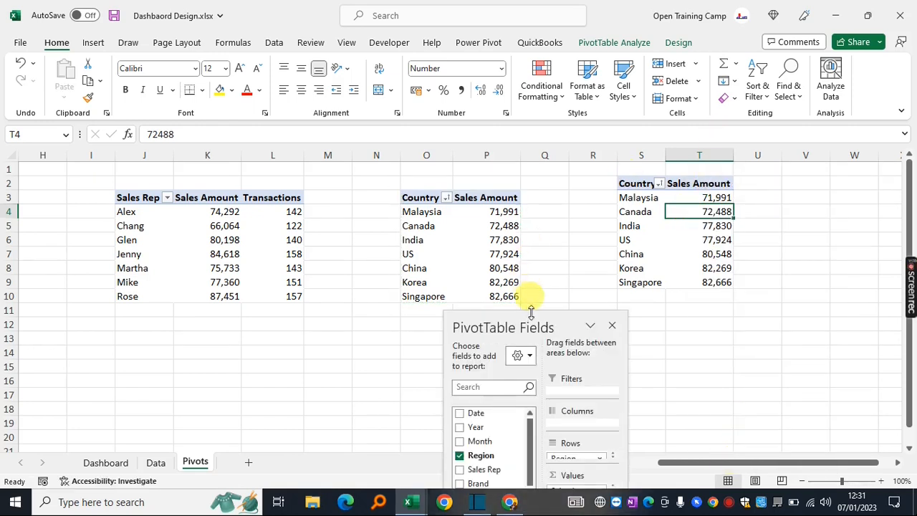
drag(536, 311, 492, 35)
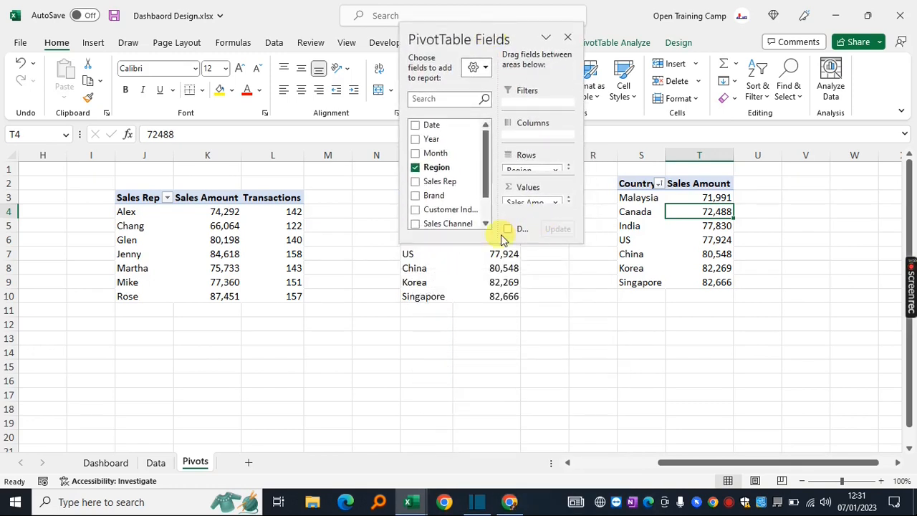
drag(485, 245, 485, 259)
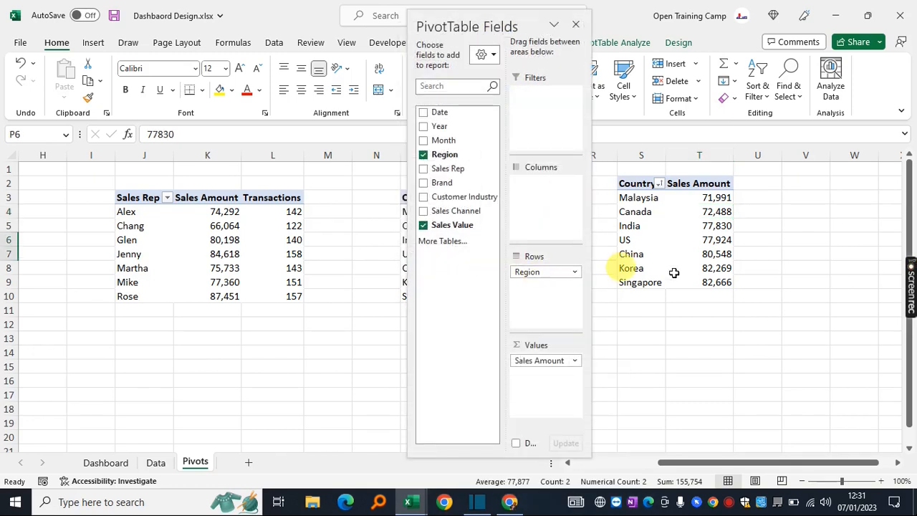
drag(544, 276, 339, 309)
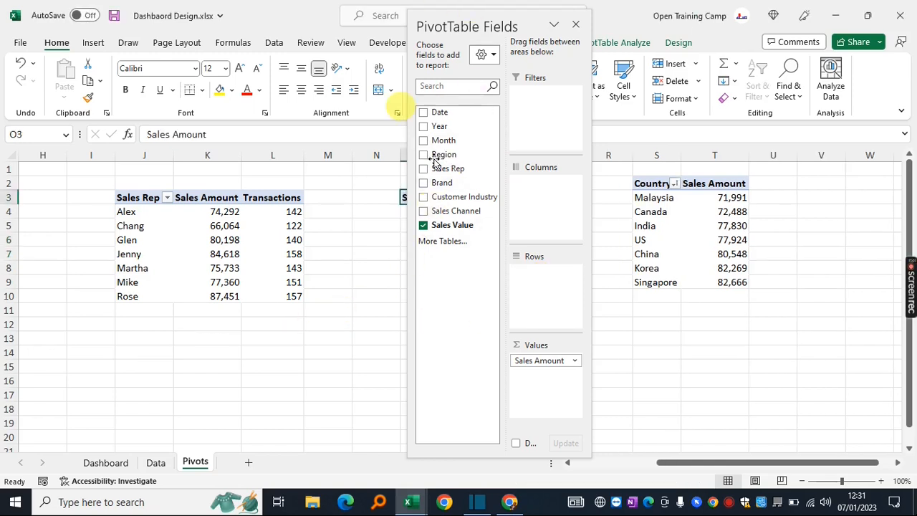
drag(435, 183, 543, 290)
click(643, 296)
- Insert a PivotChart based on the brand pivot table
click(710, 212)
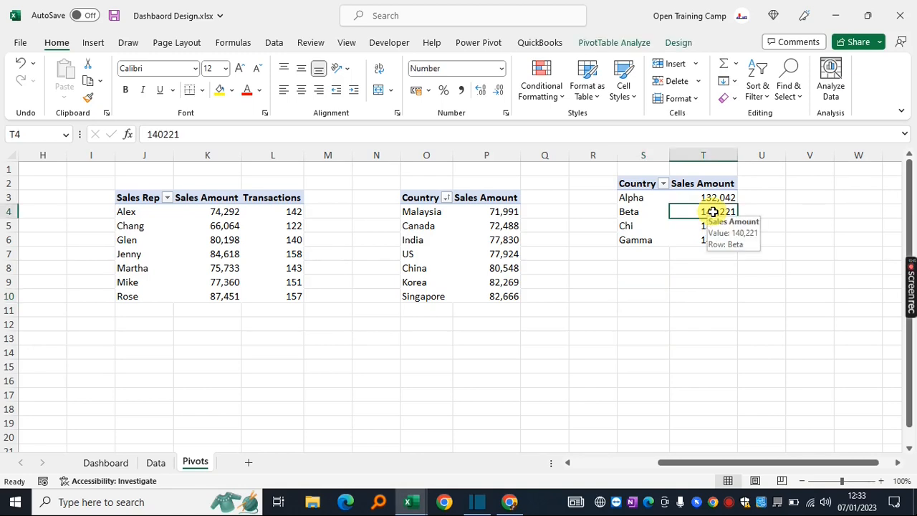
click(94, 43)
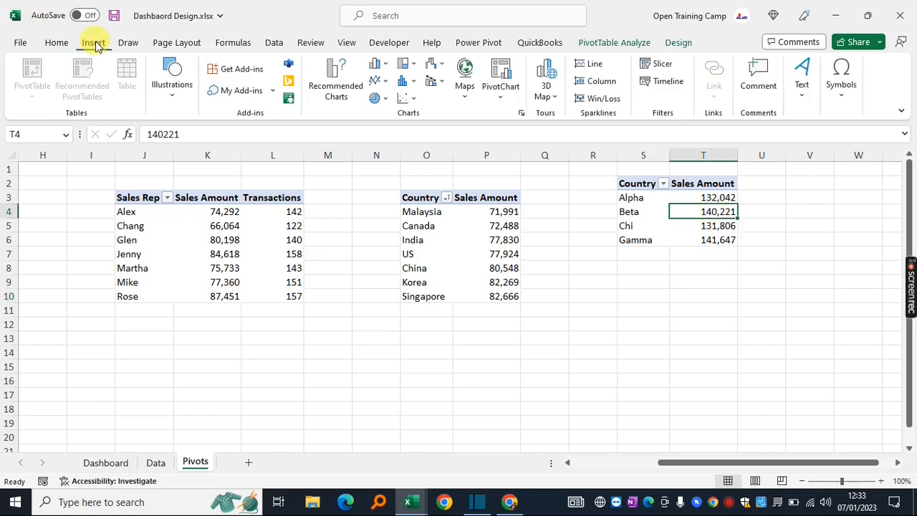
click(506, 97)
click(508, 117)
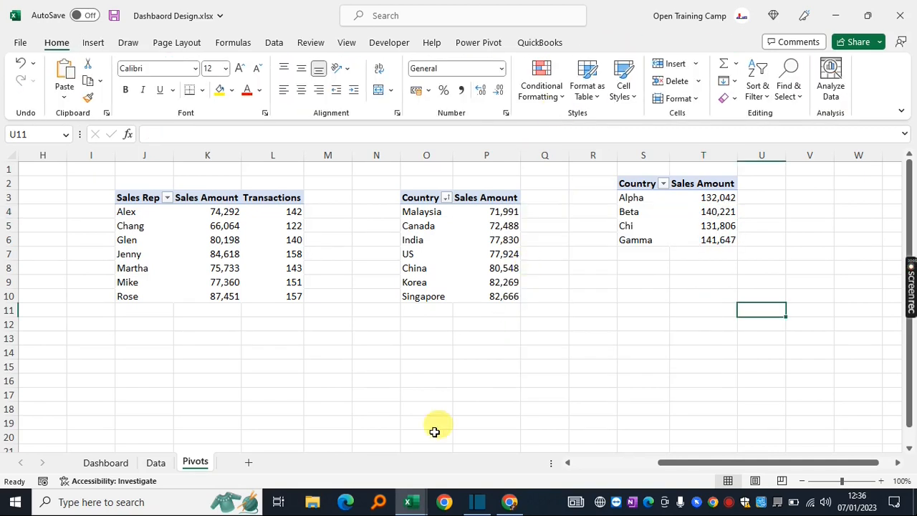
- Paste the Sales by Brand chart into the Dashboard sheet and align it under the left end of the Sales Rep Performance chart
click(106, 462)
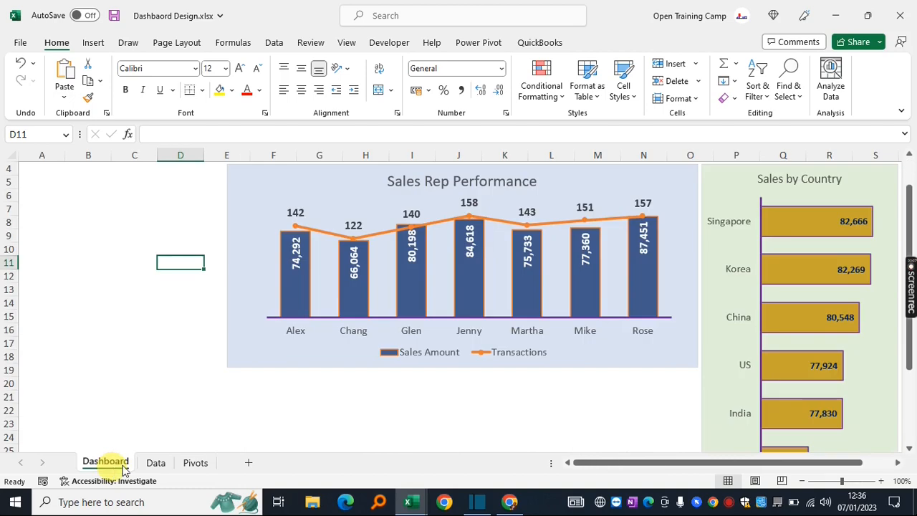
click(164, 375)
key(ctrl+v)
scroll(276, 322, down, 4)
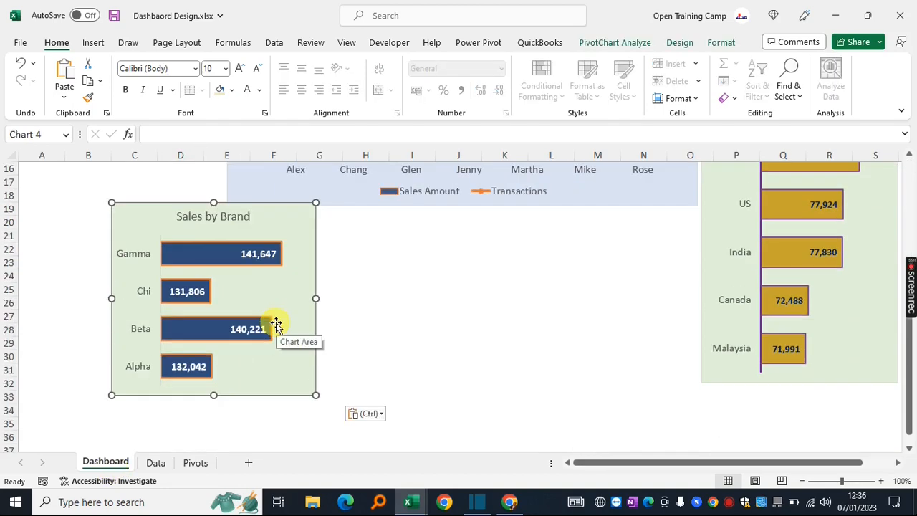
drag(157, 224, 271, 212)
- Stretch the Sales by Country chart downward to about the level of the Sales by Brand chart's lower edge
click(801, 381)
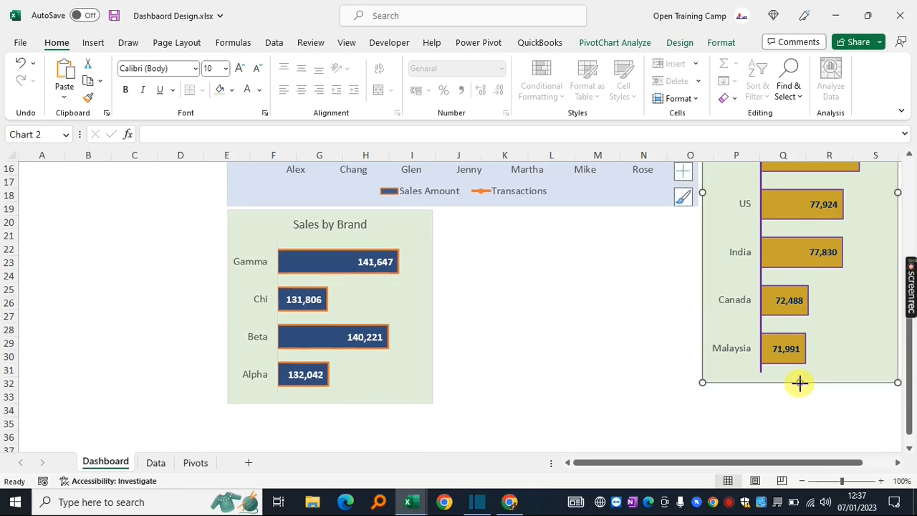
drag(800, 400, 801, 400)
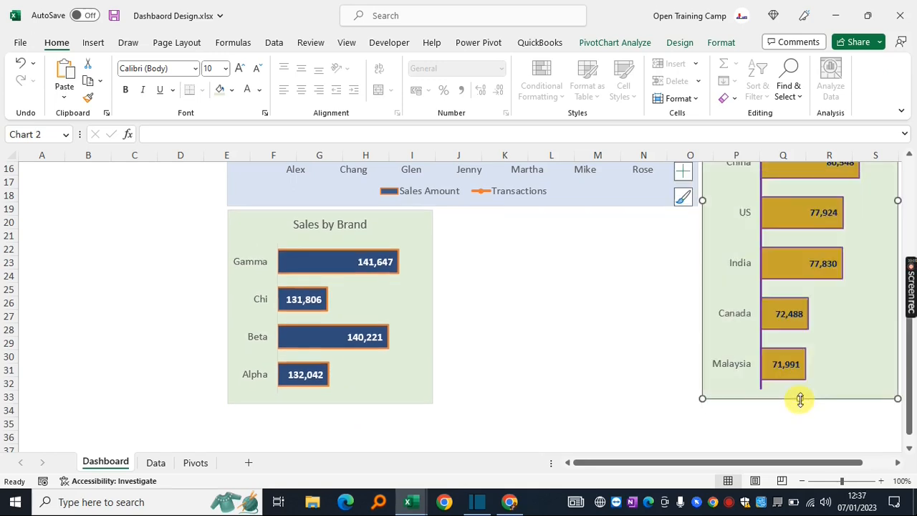
click(609, 324)
scroll(614, 322, up, 4)
scroll(488, 294, down, 3)
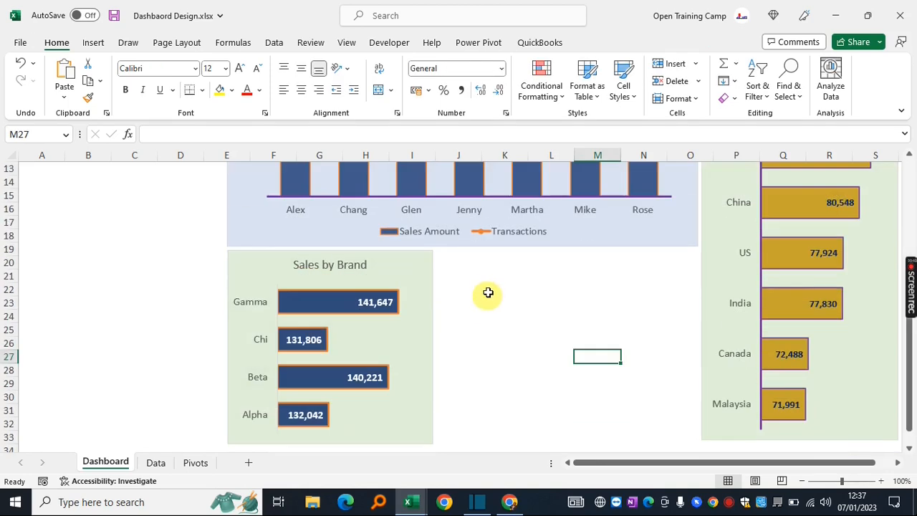
- Copy the brand pivot table on the Pivots sheet and paste the copy at cell W2
click(195, 463)
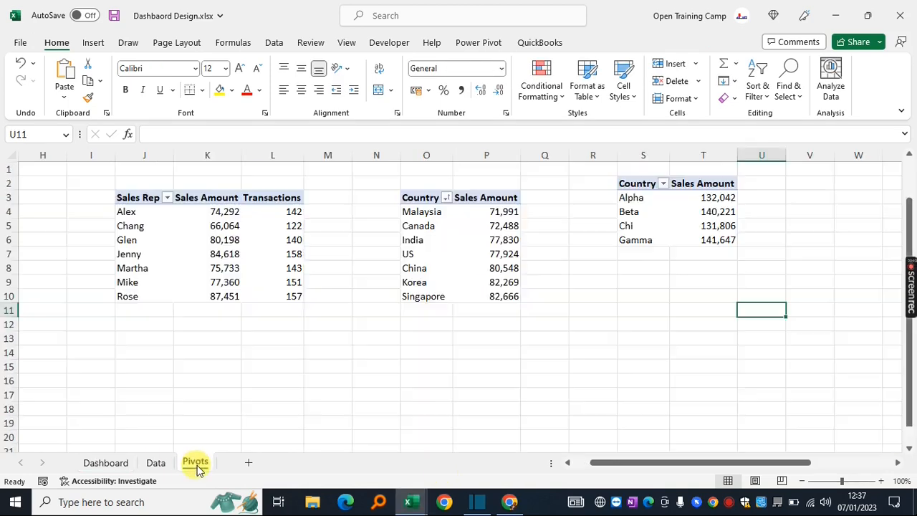
drag(638, 184, 697, 232)
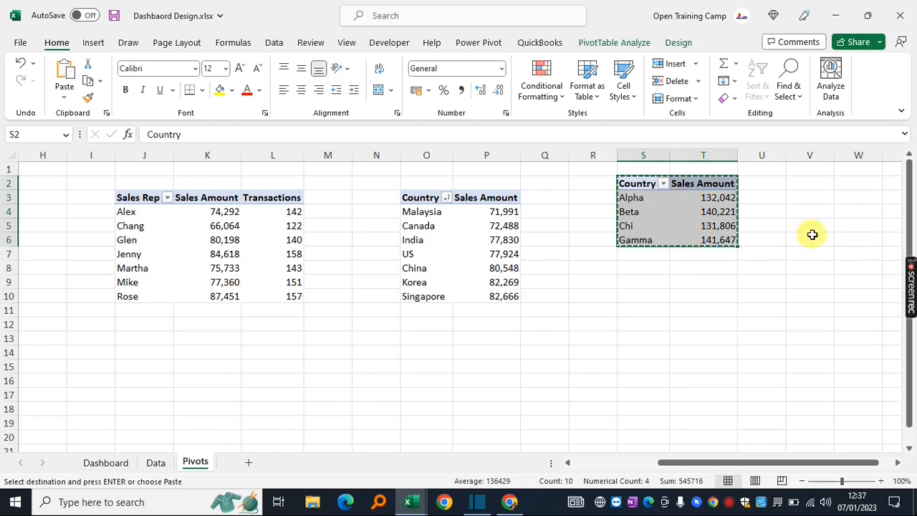
scroll(813, 234, down, 1)
click(898, 463)
click(897, 463)
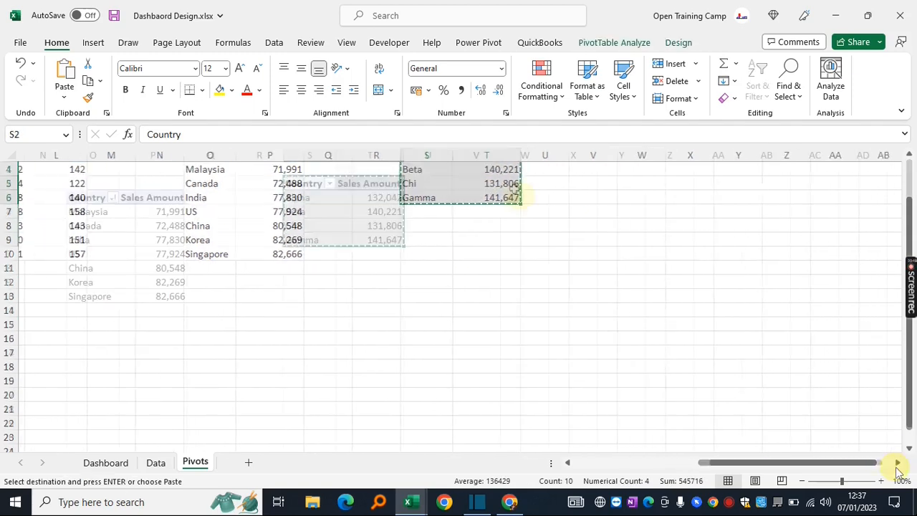
scroll(513, 215, up, 1)
click(513, 183)
key(ctrl+v)
click(615, 297)
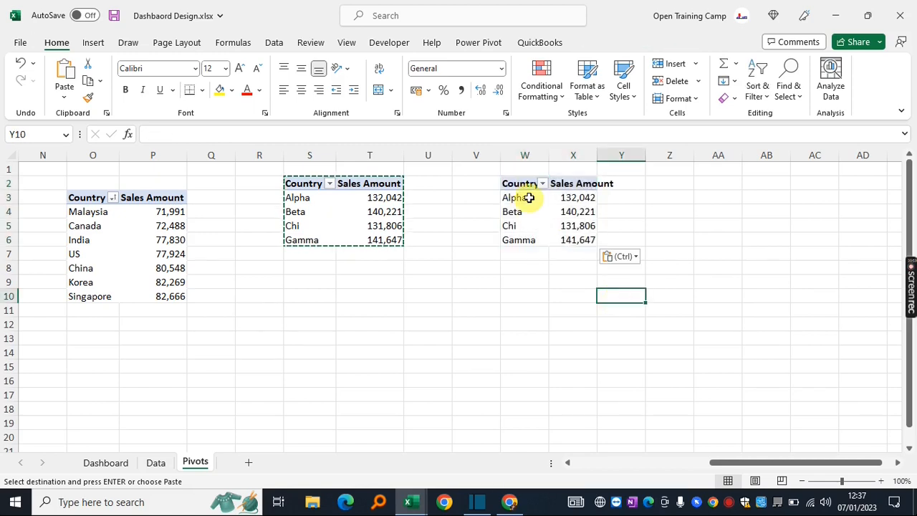
- Insert a PivotChart based on the customer industry pivot table
click(531, 197)
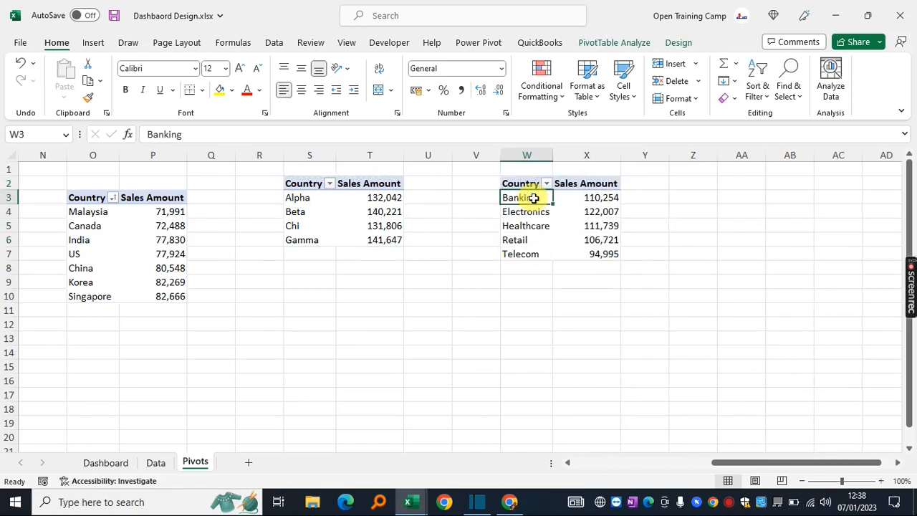
click(93, 43)
click(500, 91)
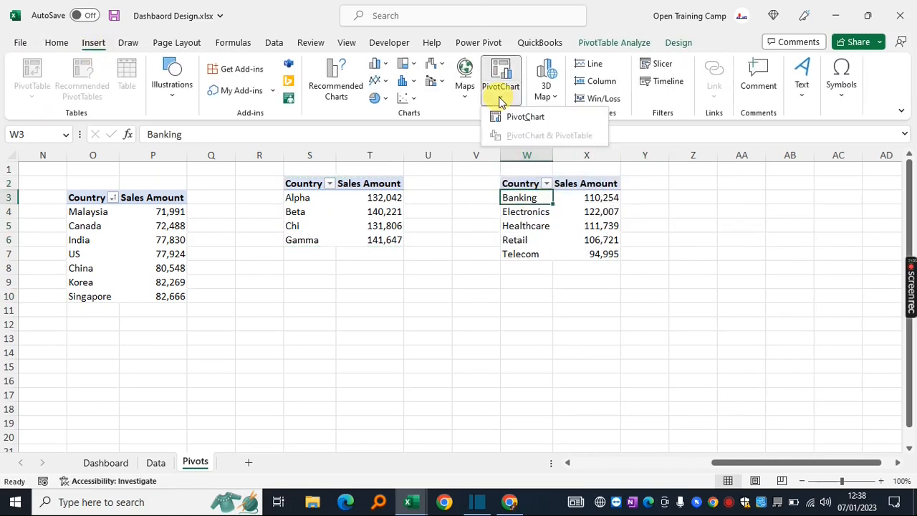
click(515, 116)
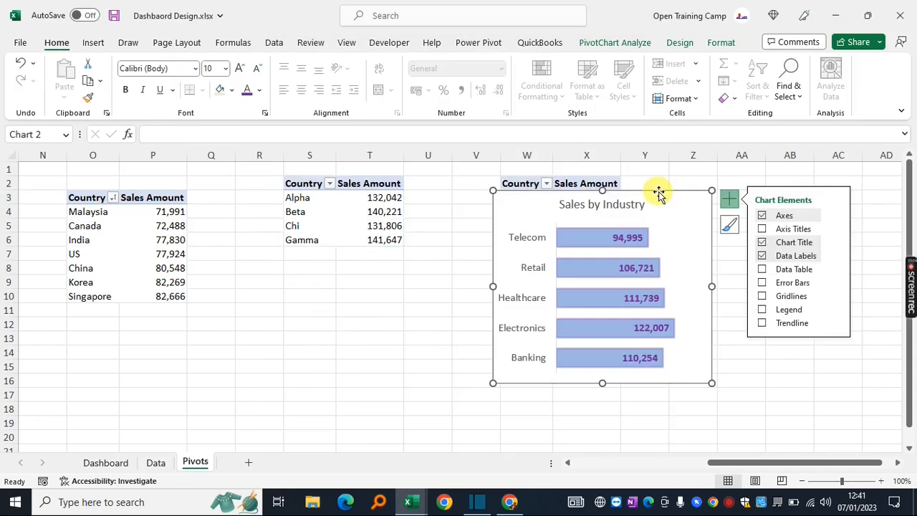
- Fill the chart area of the Sales by Industry chart with a light gold theme colour
click(724, 46)
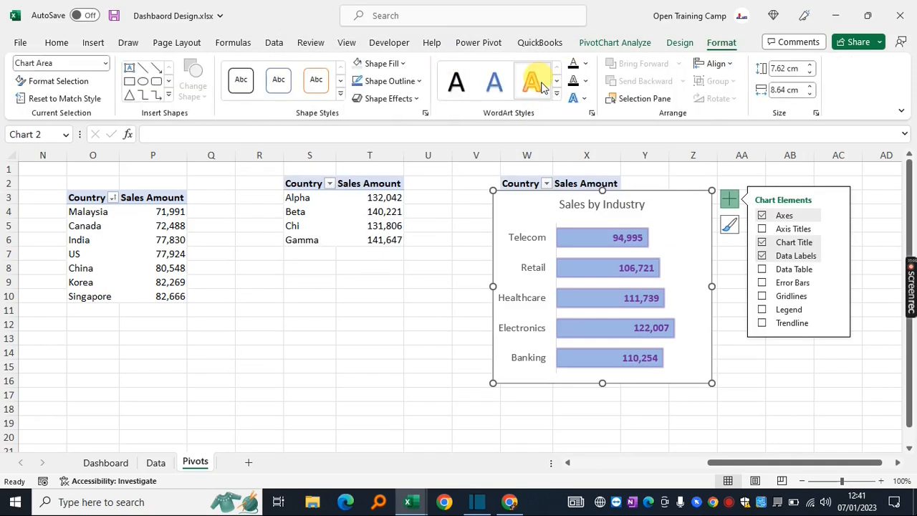
click(378, 66)
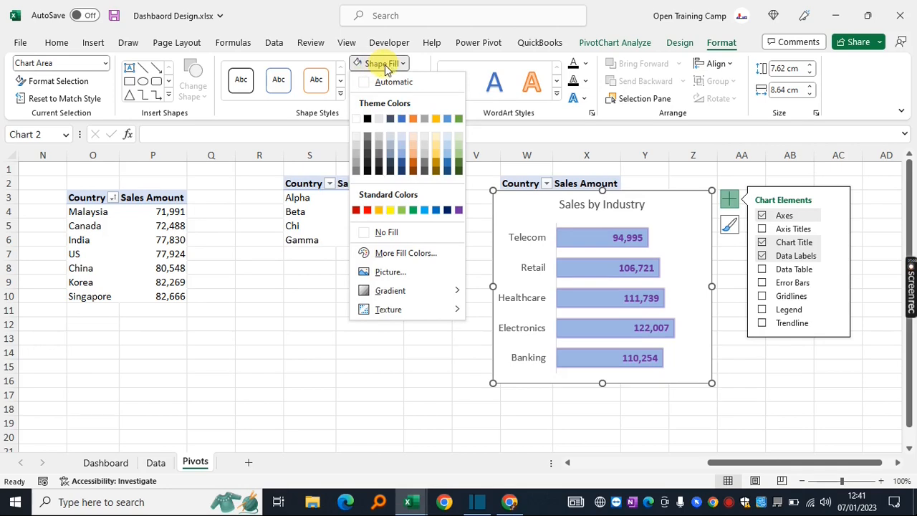
click(439, 150)
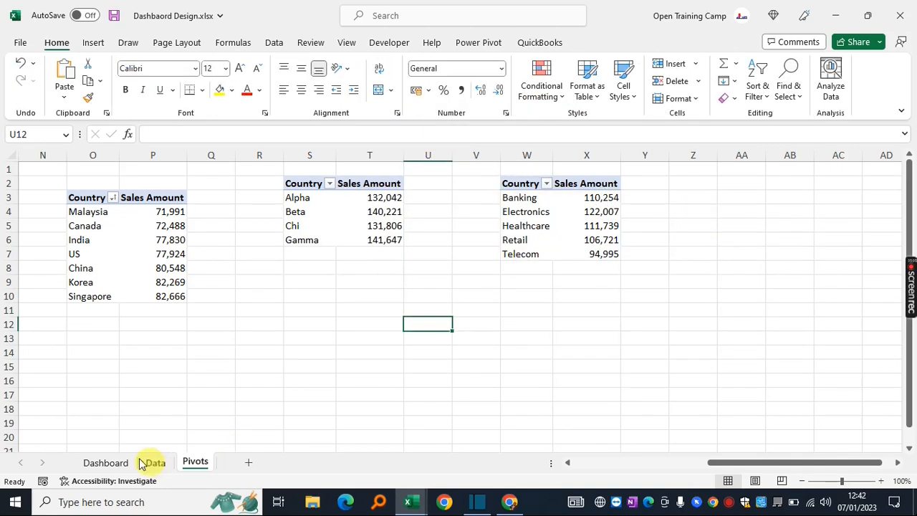
- Paste the Sales by Industry chart at J20 on the Dashboard sheet and widen it to the Sales Rep Performance chart's right edge
click(106, 463)
click(477, 266)
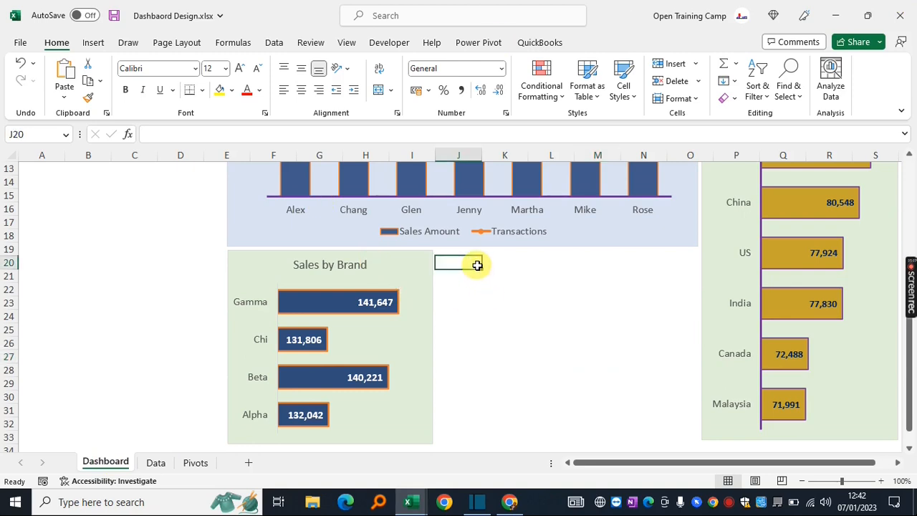
key(ctrl+v)
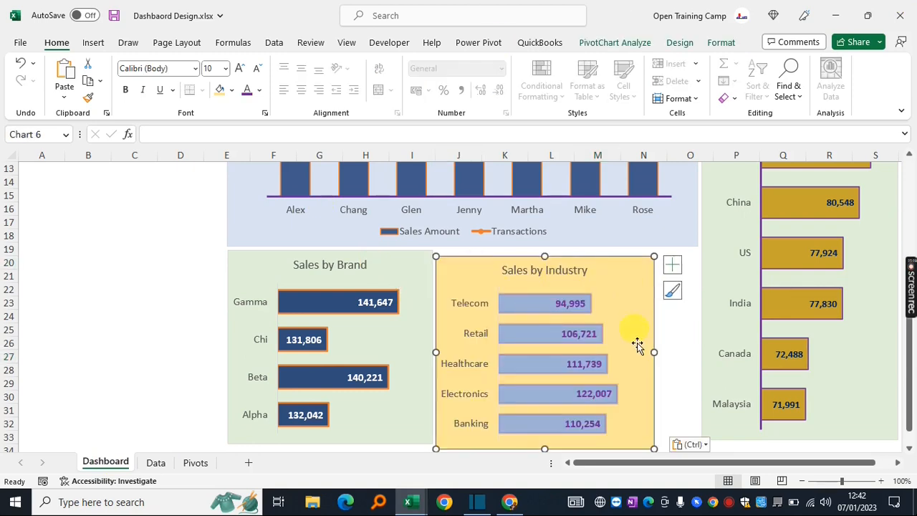
drag(659, 349, 684, 349)
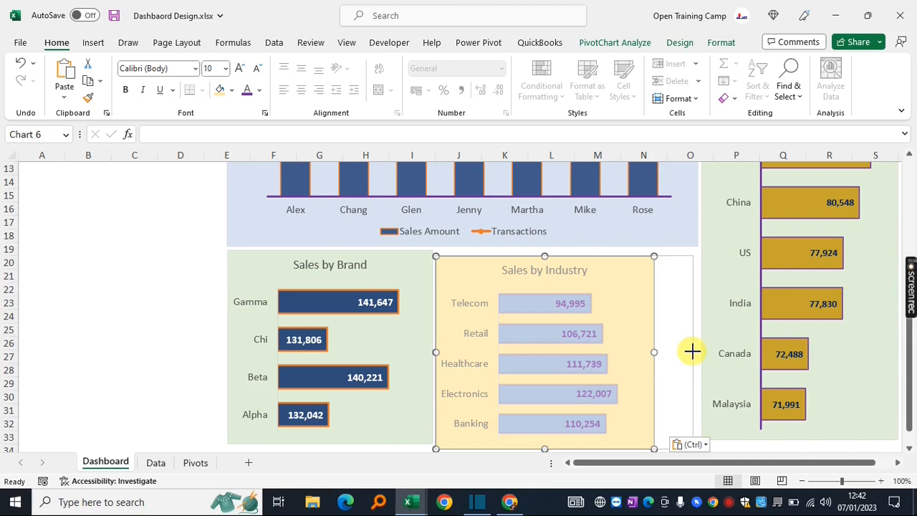
drag(692, 351, 697, 351)
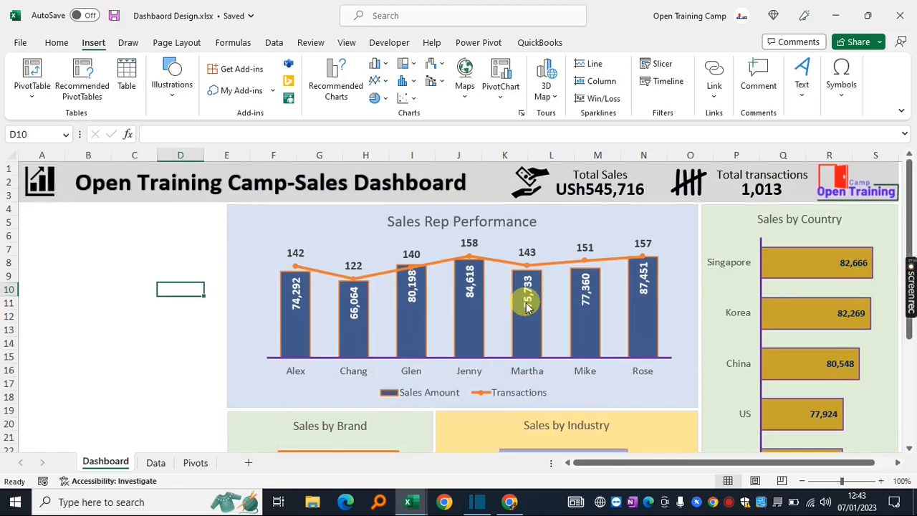
scroll(526, 304, down, 5)
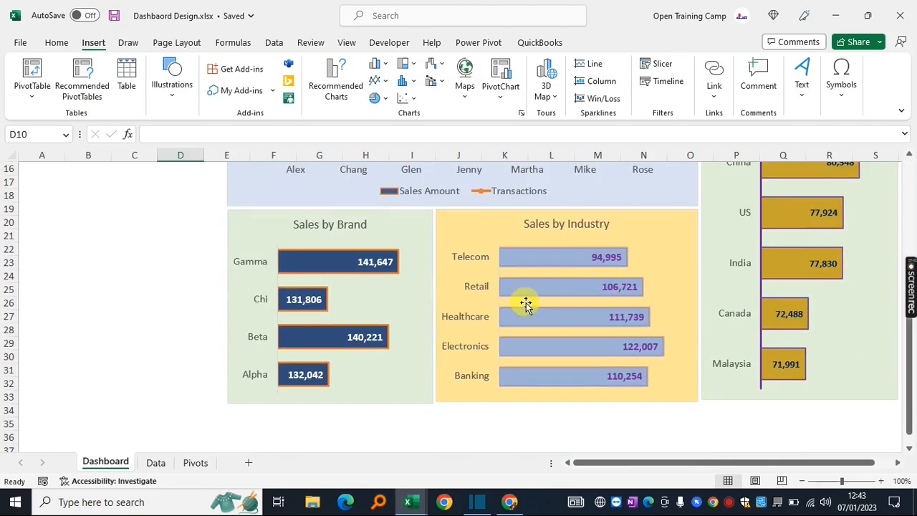
scroll(526, 304, up, 5)
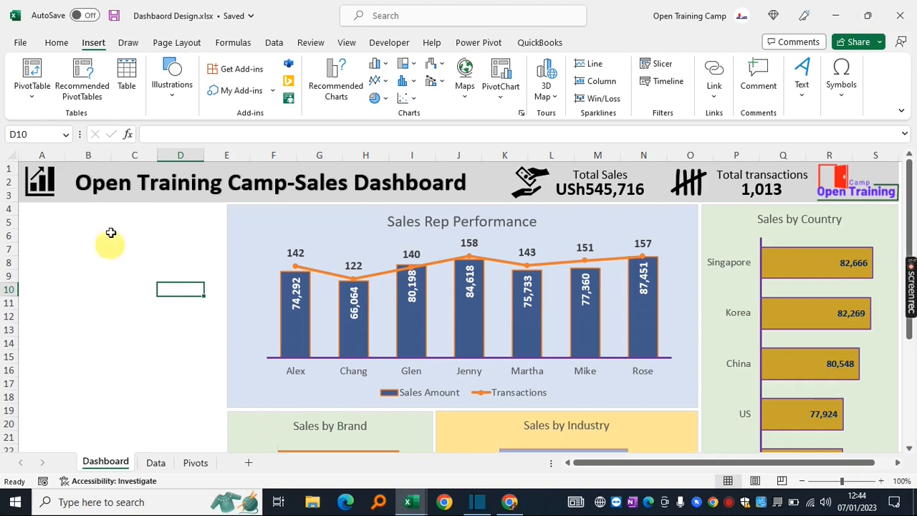
drag(33, 210, 164, 401)
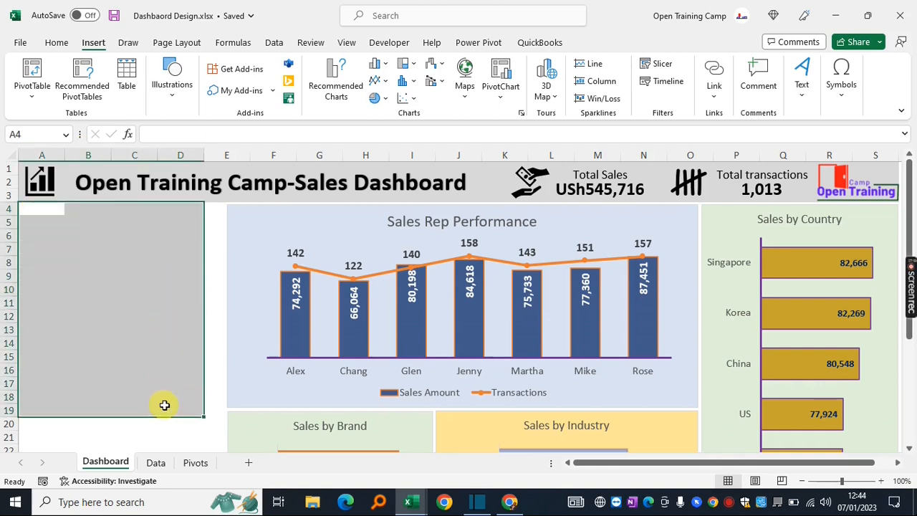
click(143, 263)
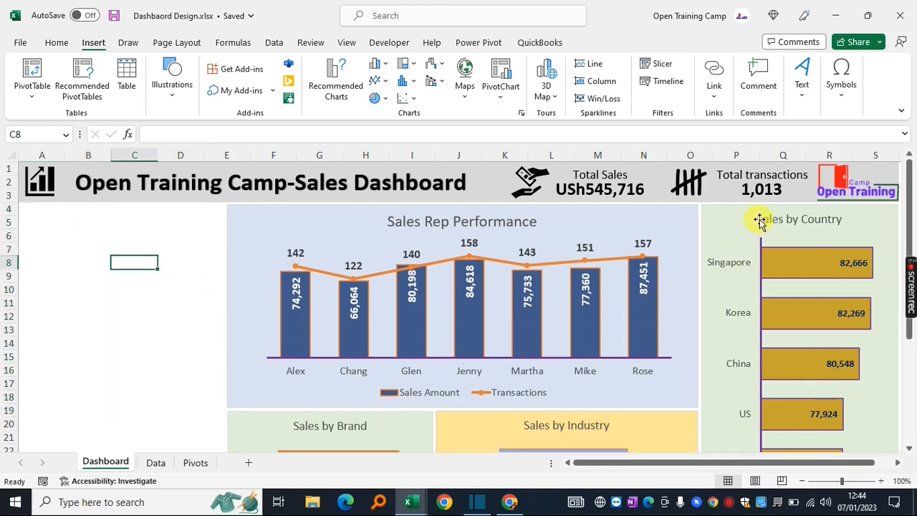
- Insert Year, Month and Region slicers from the customer industry pivot table on the Pivots sheet
click(197, 465)
click(509, 323)
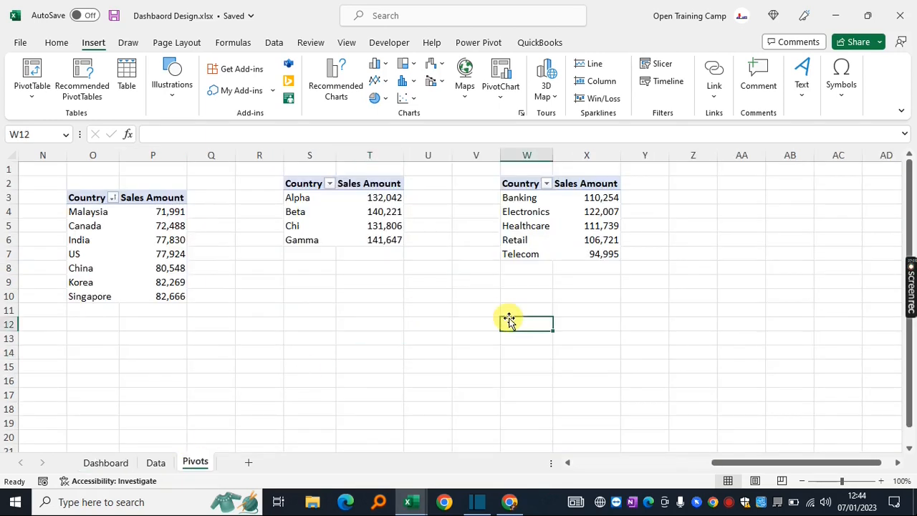
click(523, 212)
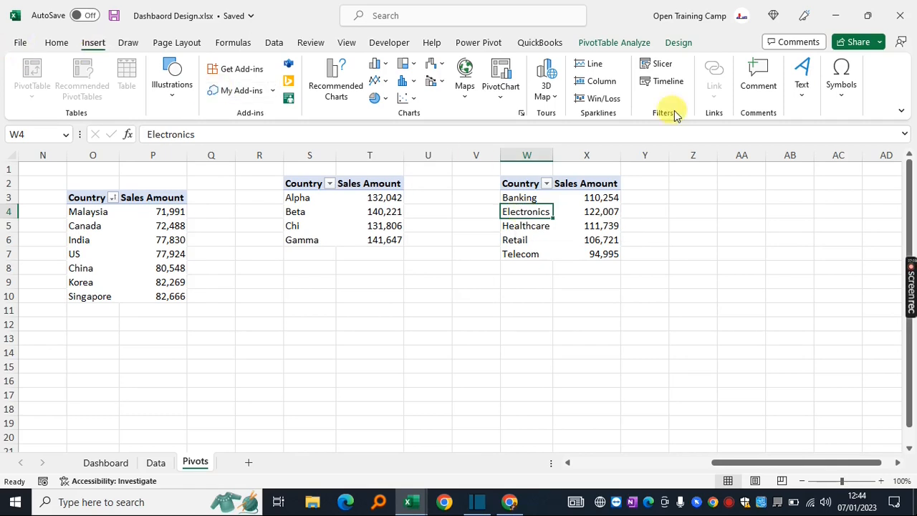
click(659, 66)
drag(645, 149, 470, 155)
click(447, 198)
click(449, 208)
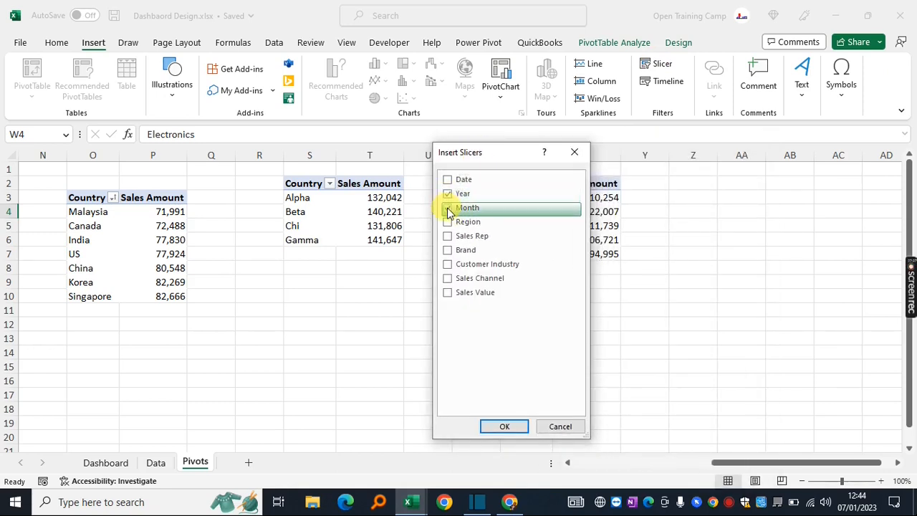
click(448, 223)
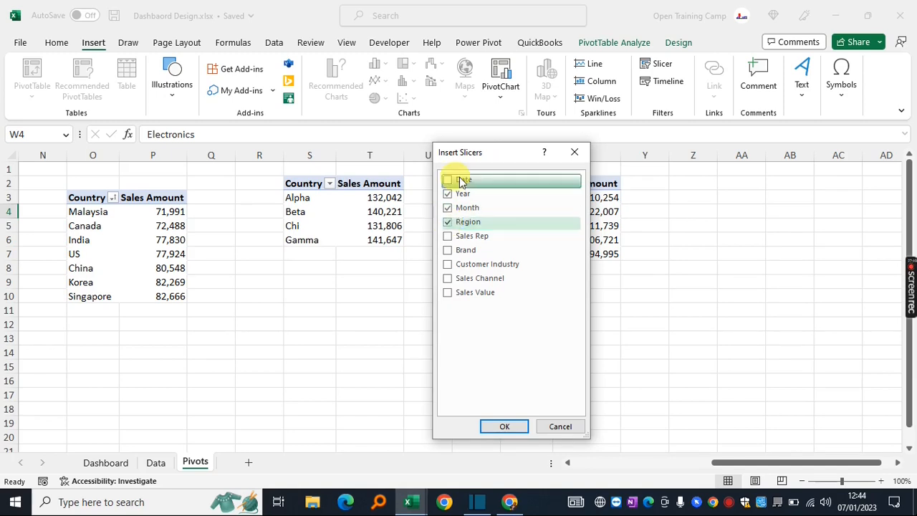
click(505, 426)
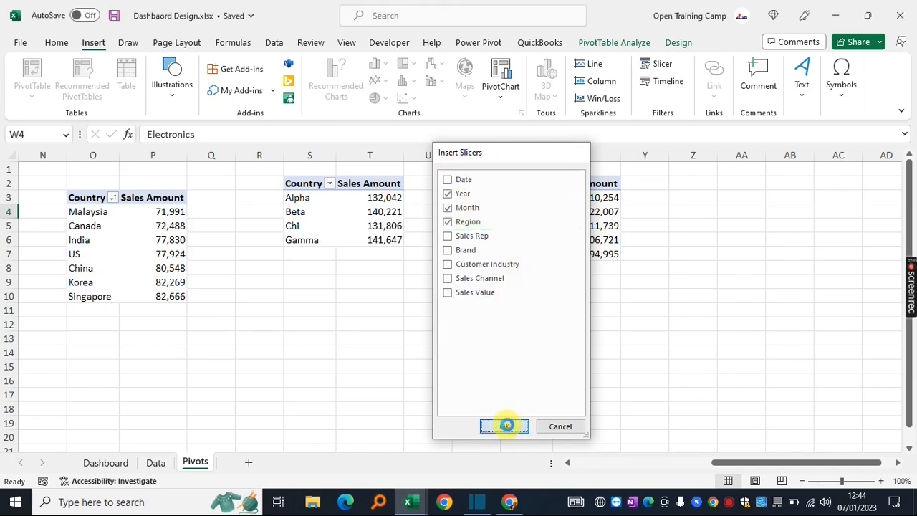
- Arrange the Year, Month and Region slicers side by side below the pivot tables
drag(433, 203, 262, 195)
drag(448, 223, 393, 194)
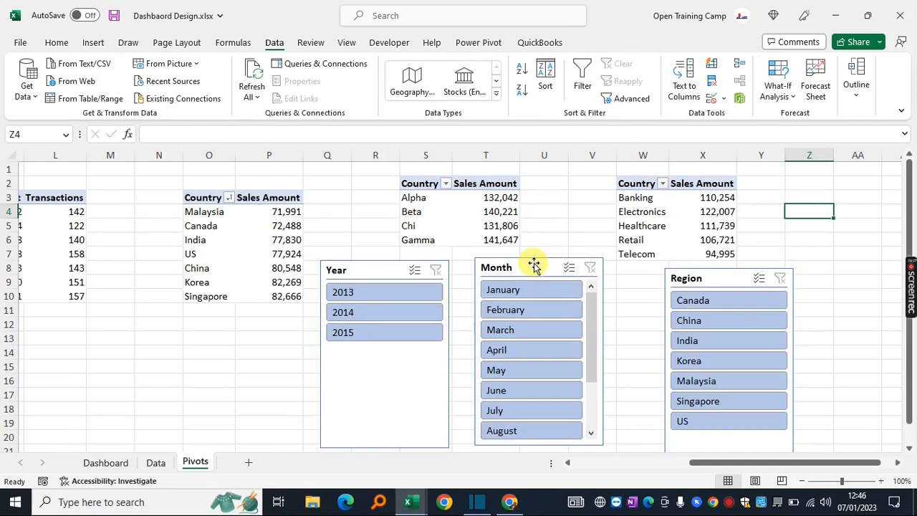
drag(534, 265, 537, 266)
mouse_move(363, 272)
mouse_down()
mouse_move(370, 275)
mouse_move(361, 269)
mouse_up()
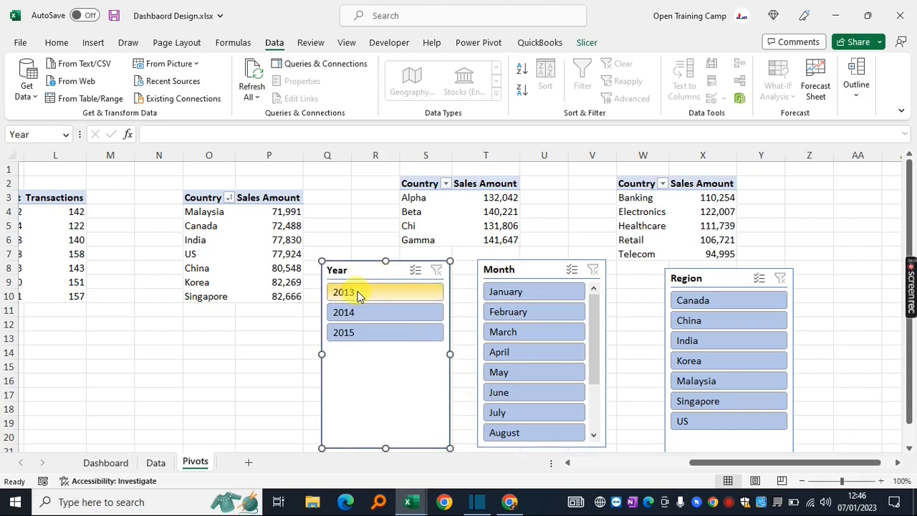
- Try the Year slicer by filtering the customer industry pivot table to 2013
click(360, 294)
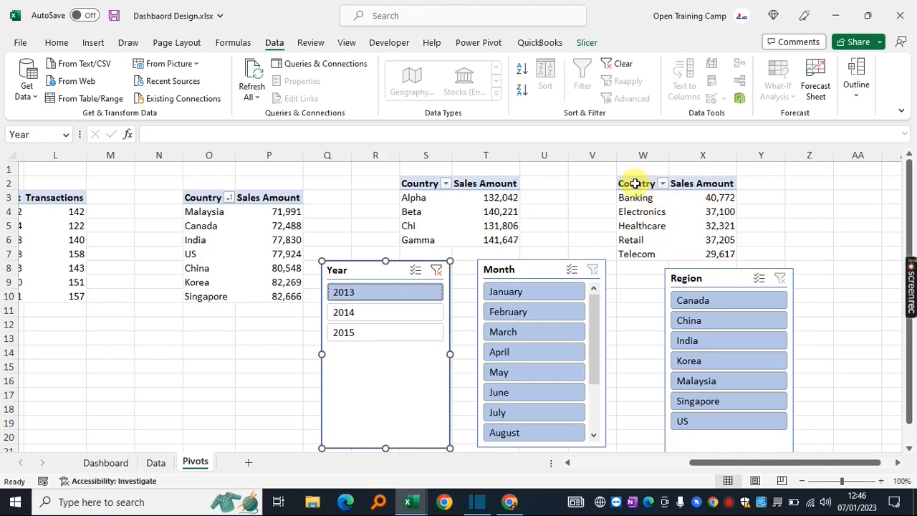
drag(639, 183, 711, 251)
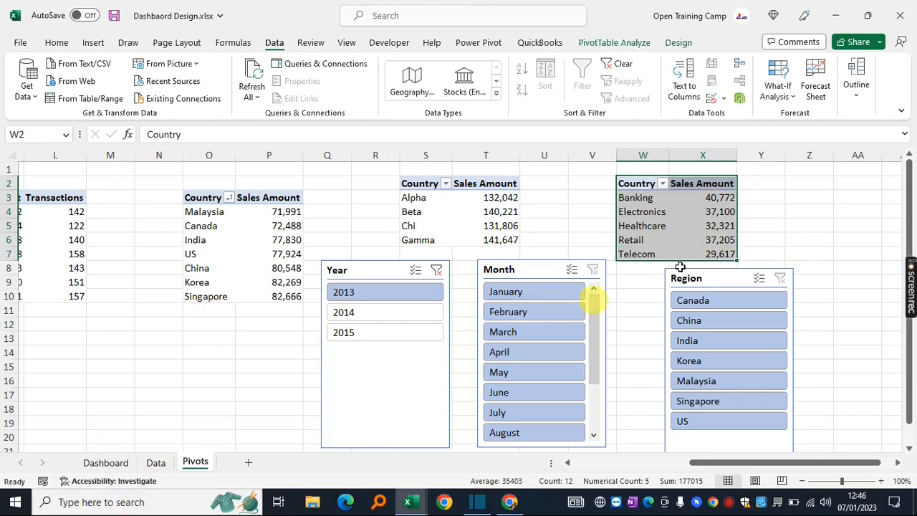
click(789, 223)
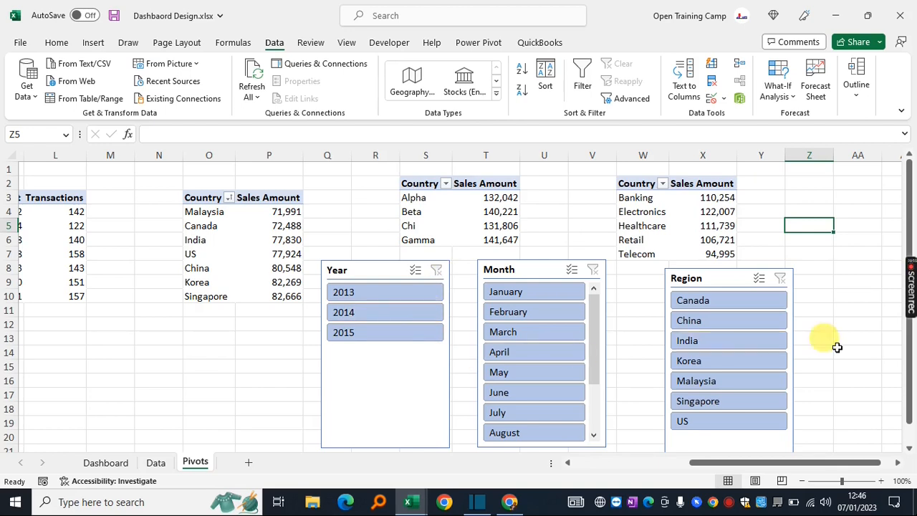
- Connect the Year slicer to PivotTable1, PivotTable2, PivotTable4, PivotTable5, PivotTable6 and PivotTable7 through its report connections
drag(761, 462, 551, 463)
drag(608, 467, 788, 473)
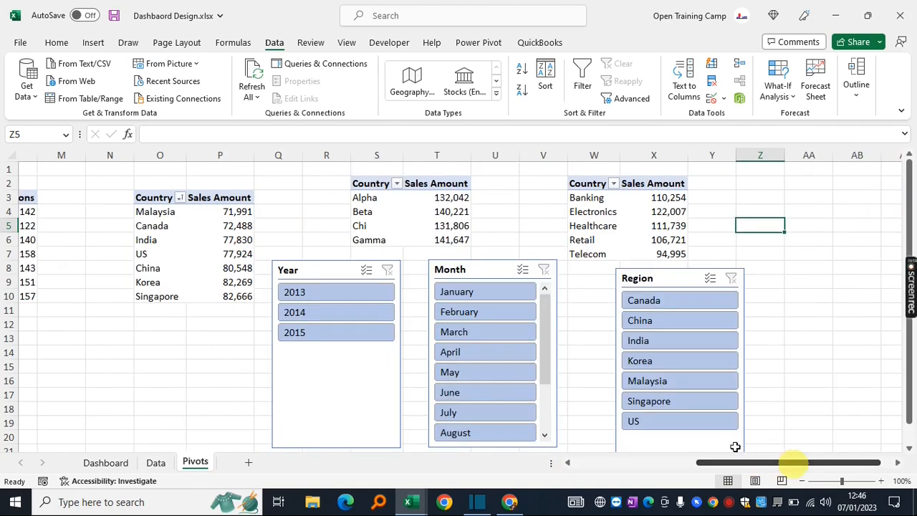
click(346, 276)
right_click(318, 272)
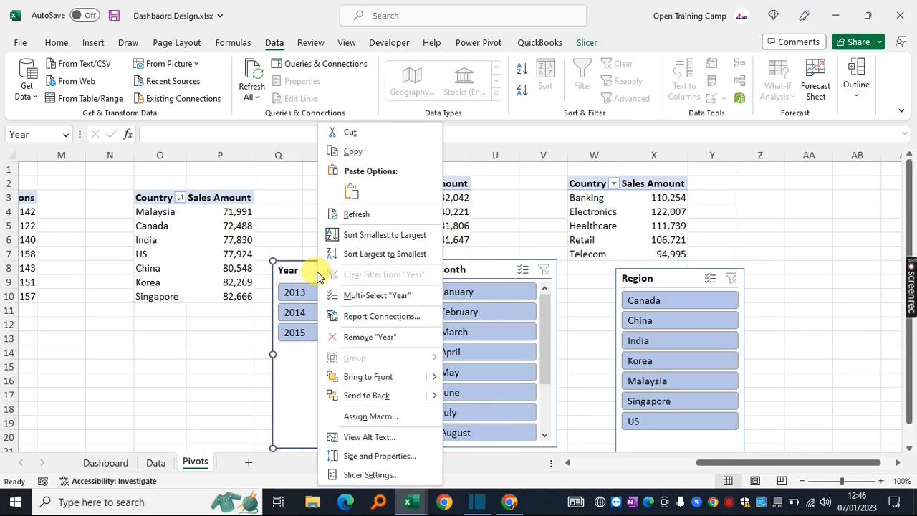
click(361, 317)
drag(692, 269, 700, 362)
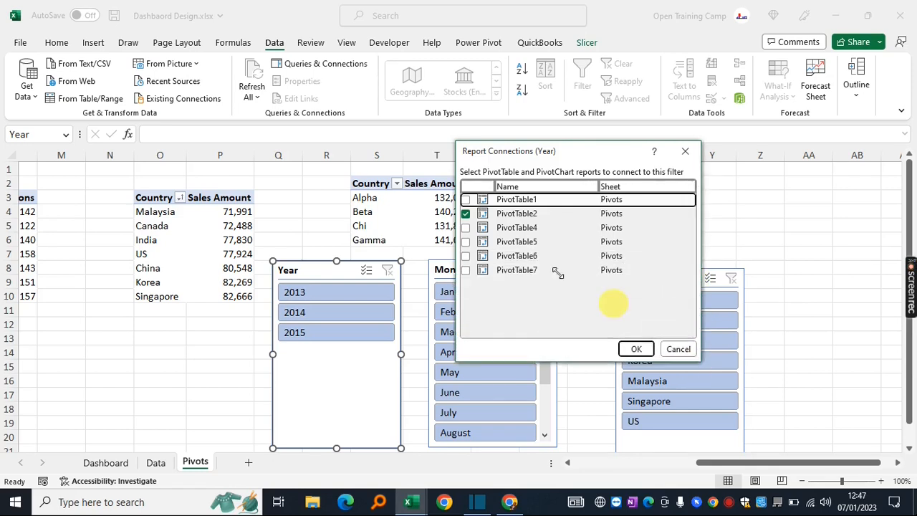
click(466, 213)
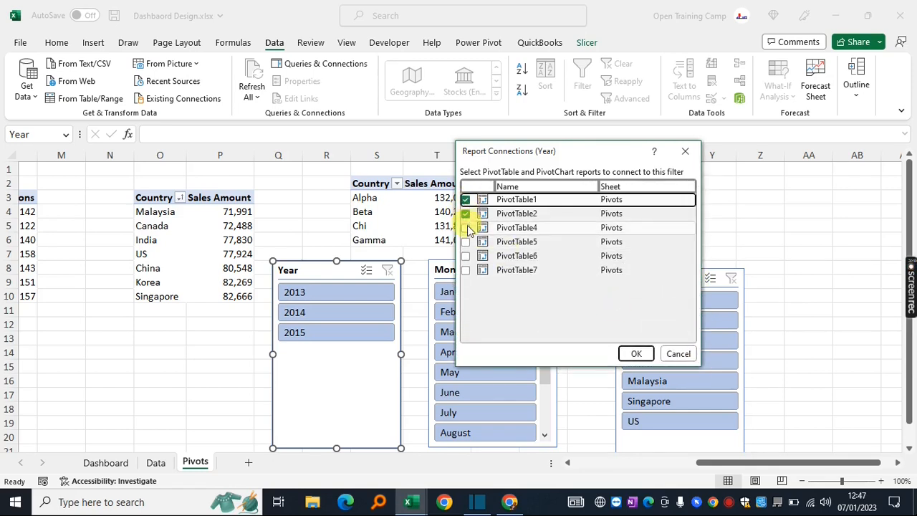
click(466, 228)
click(466, 241)
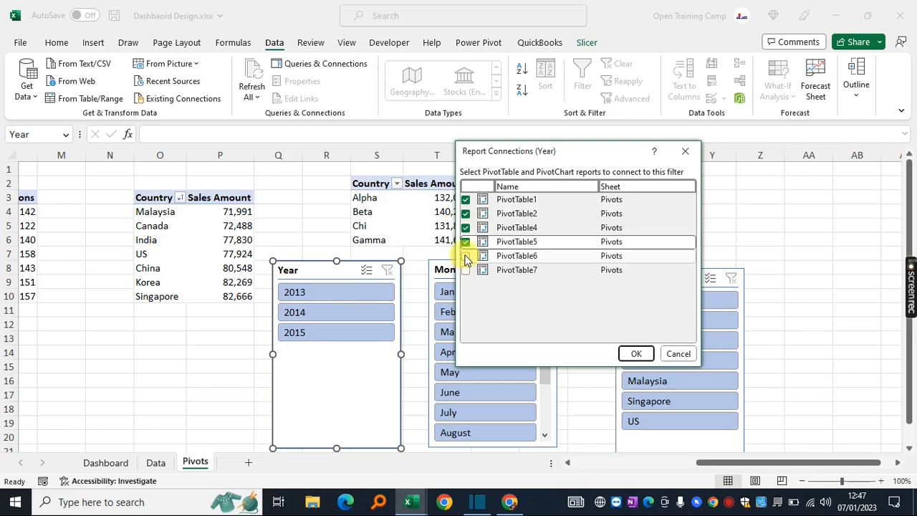
click(466, 256)
click(466, 270)
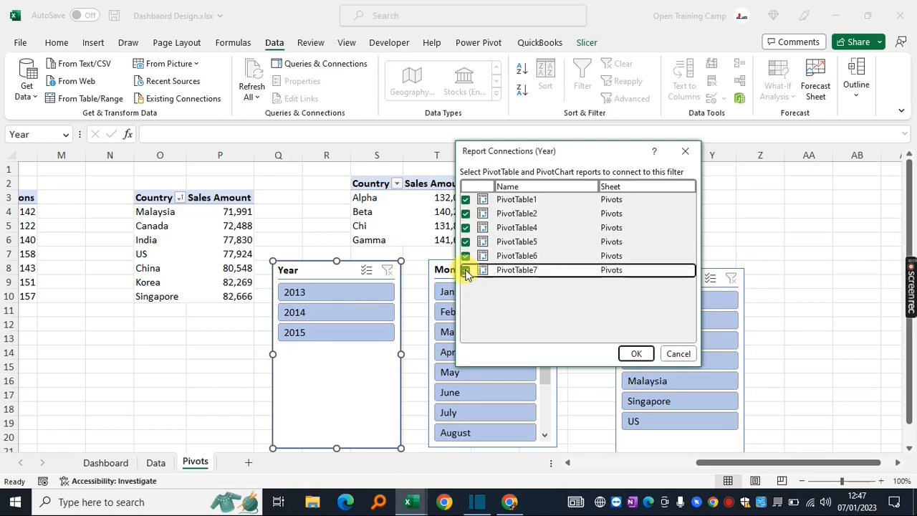
click(636, 354)
- Connect the Month slicer to all six pivot tables, PivotTable1, 2, 4, 5, 6 and 7, through its report connections
click(494, 265)
right_click(495, 267)
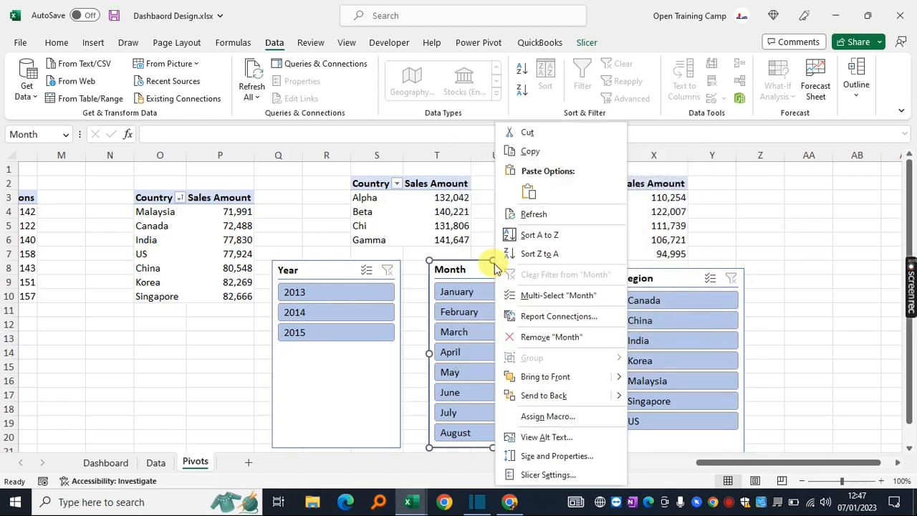
click(542, 316)
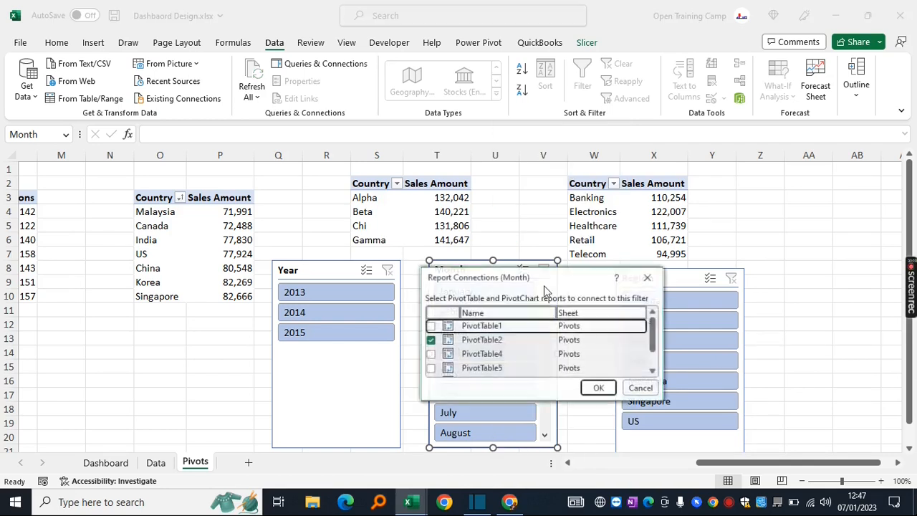
drag(512, 278, 533, 170)
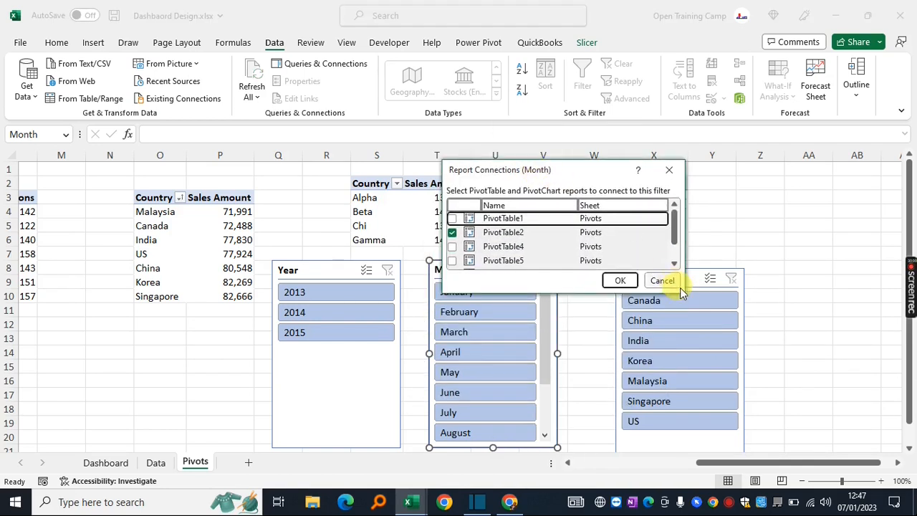
drag(681, 288, 692, 403)
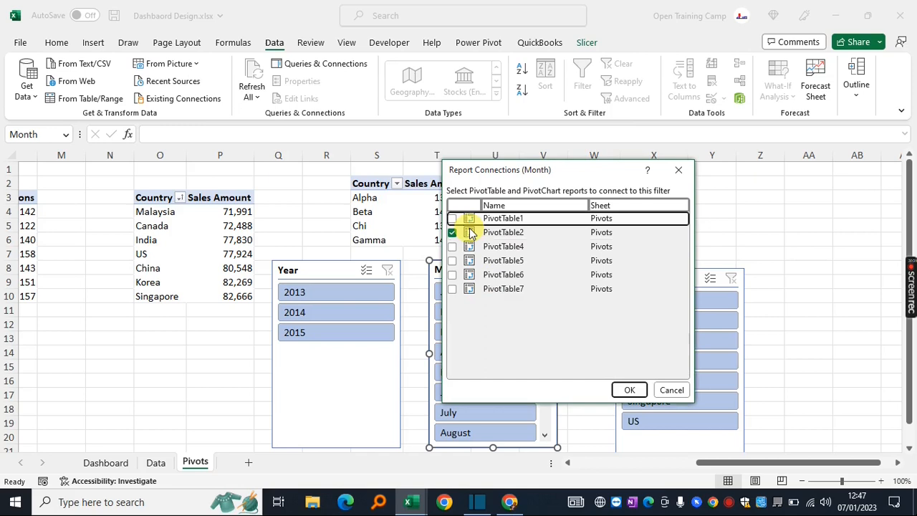
click(453, 247)
click(452, 261)
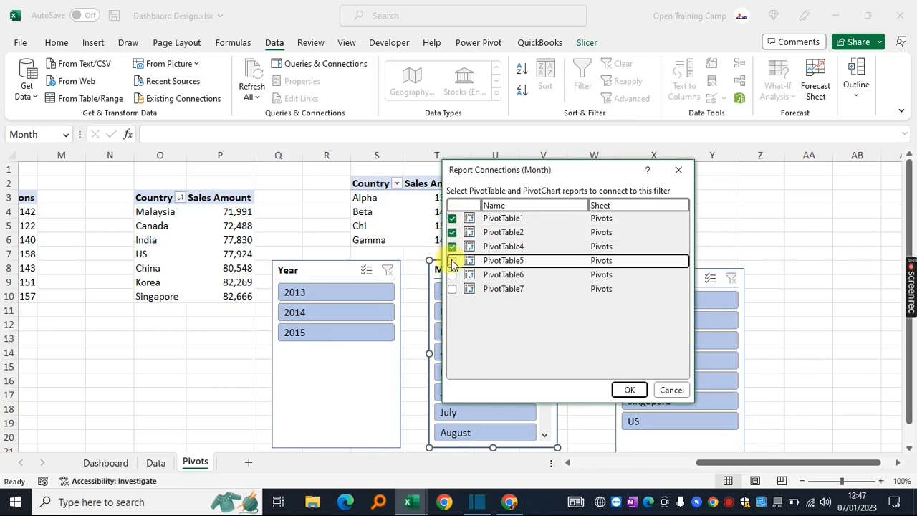
click(452, 274)
click(452, 290)
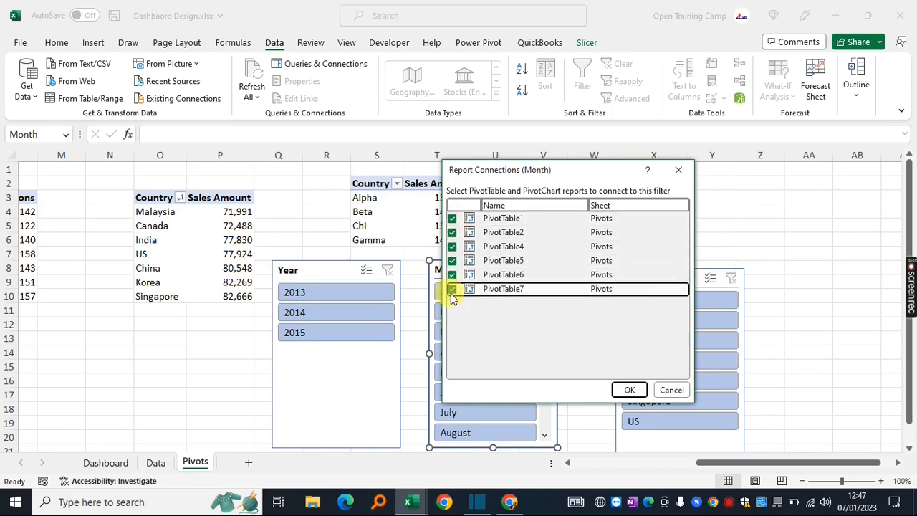
click(625, 393)
- Connect the Region slicer to PivotTable4, PivotTable5, PivotTable6 and PivotTable7 as well, so all six pivot tables are linked
click(666, 282)
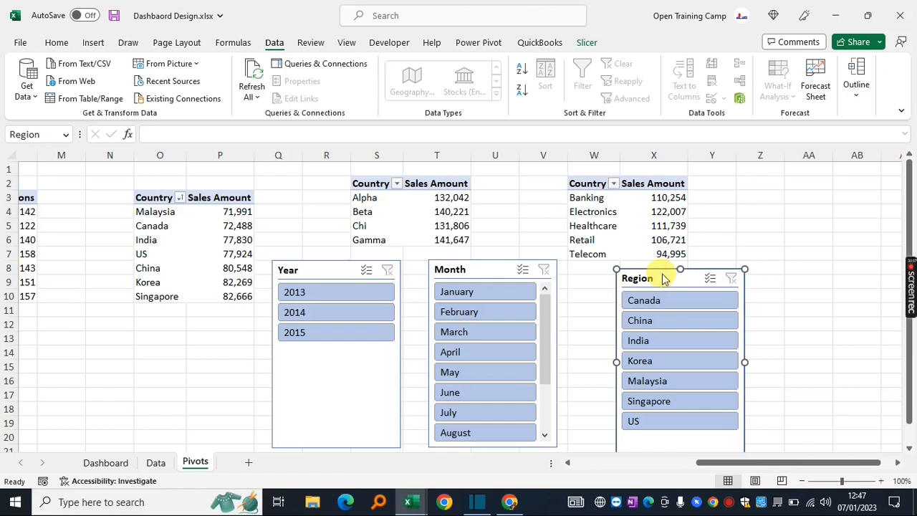
right_click(665, 280)
click(705, 317)
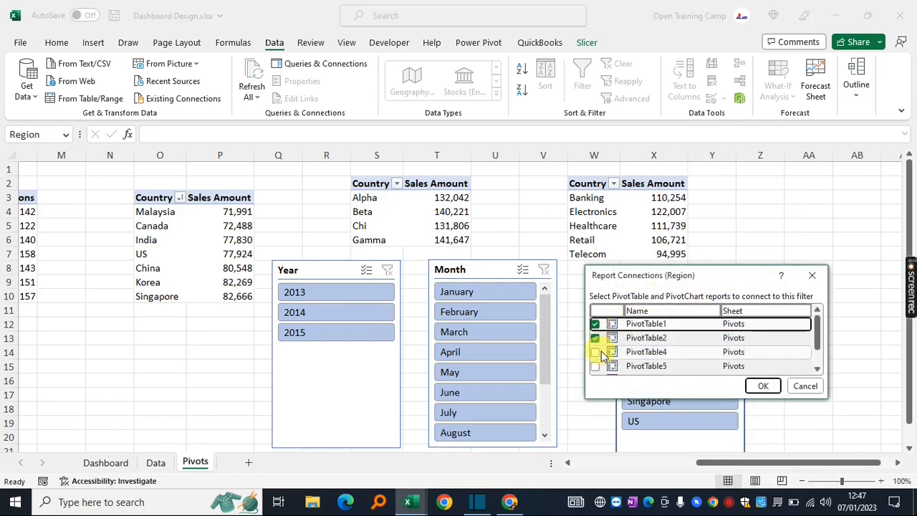
click(595, 352)
click(595, 366)
scroll(647, 349, down, 2)
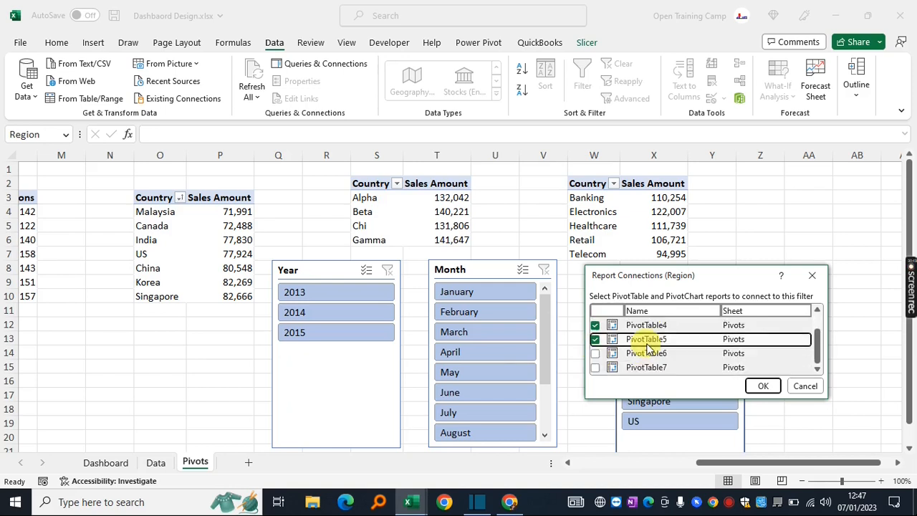
click(595, 353)
click(595, 367)
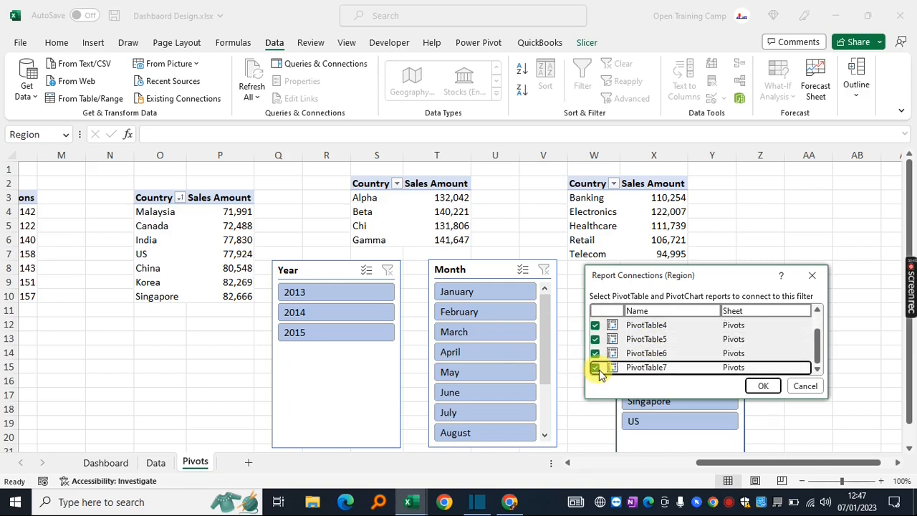
click(765, 389)
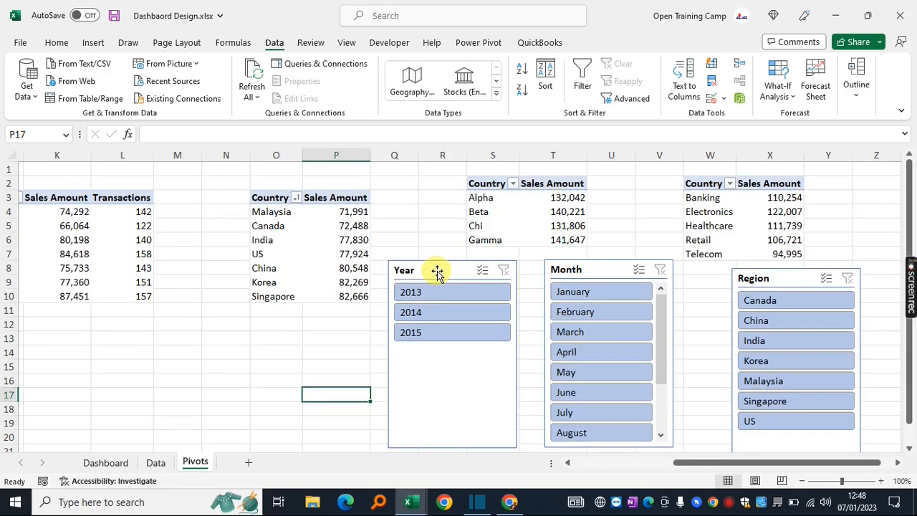
- Test the connected slicers with 2014 and March, check the charts on the Dashboard sheet, and clear both filters
drag(437, 272, 432, 274)
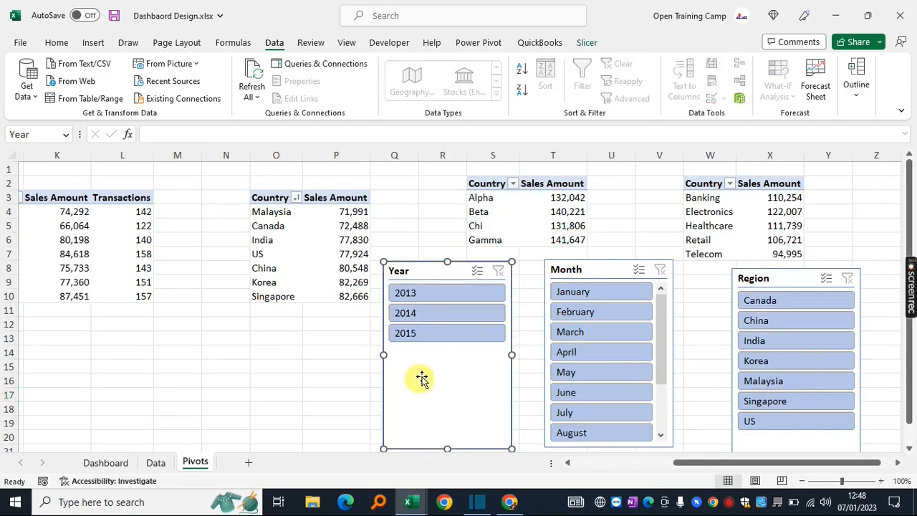
click(421, 314)
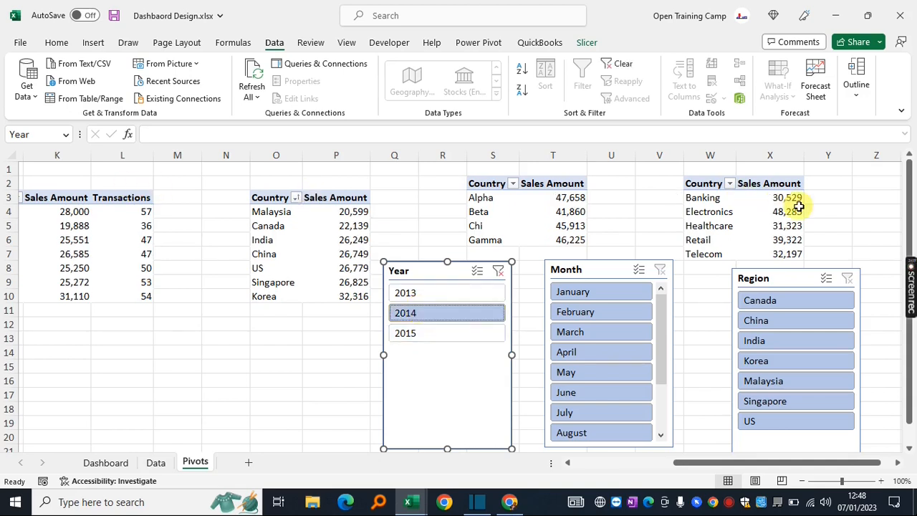
click(581, 334)
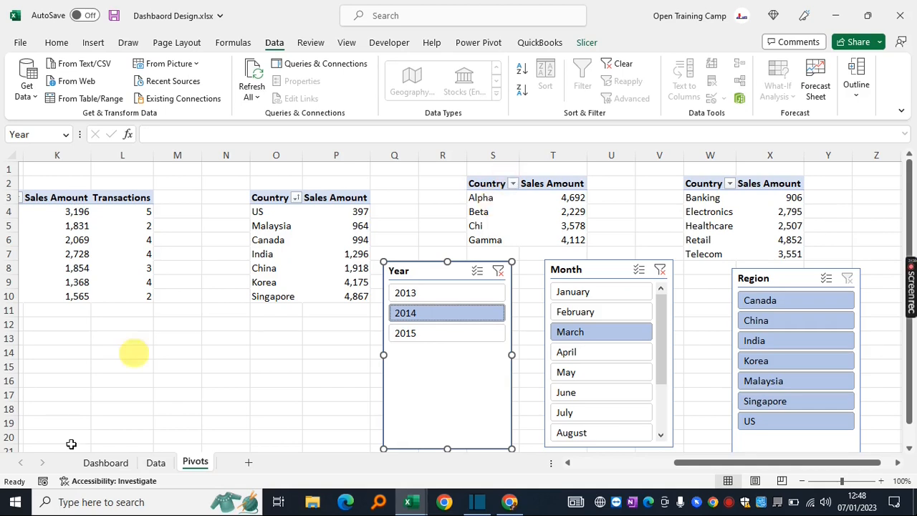
click(106, 463)
scroll(560, 306, up, 3)
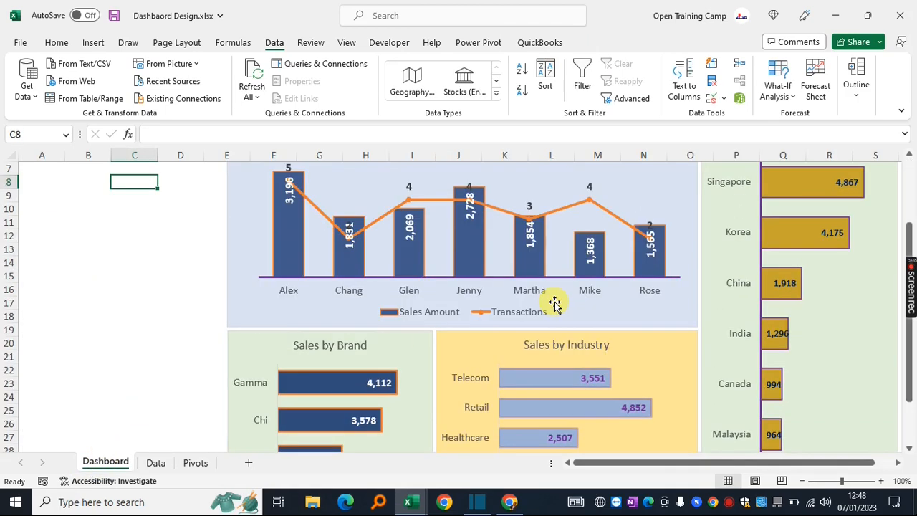
click(195, 463)
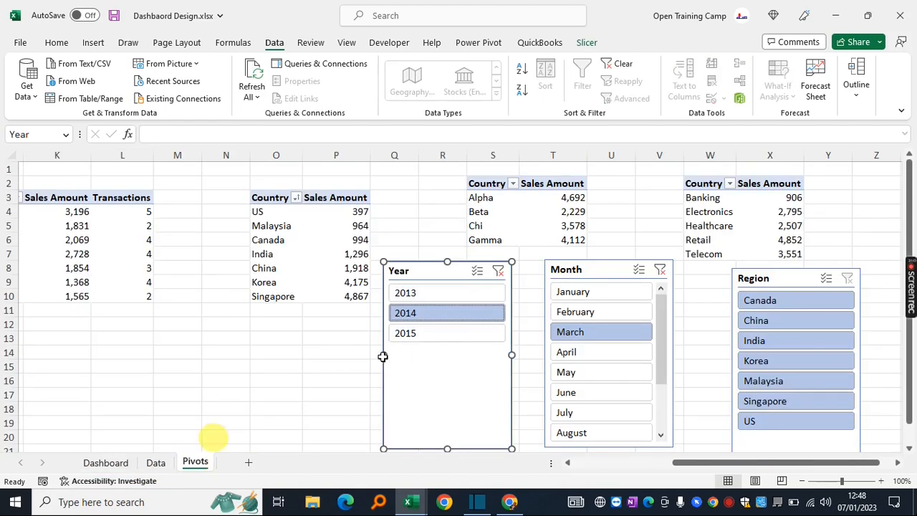
click(661, 271)
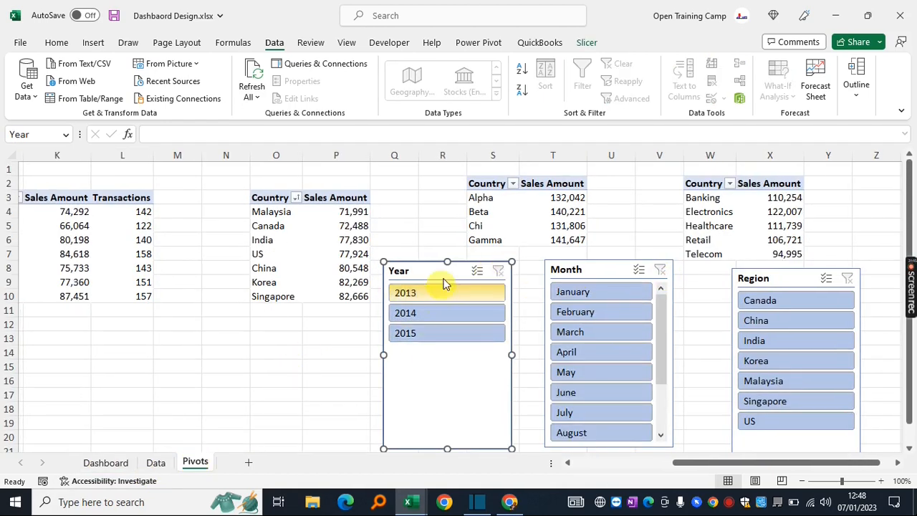
- Move the Year, Month and Region slicers together from the Pivots sheet to the Dashboard sheet
ctrl+click(596, 269)
ctrl+click(777, 281)
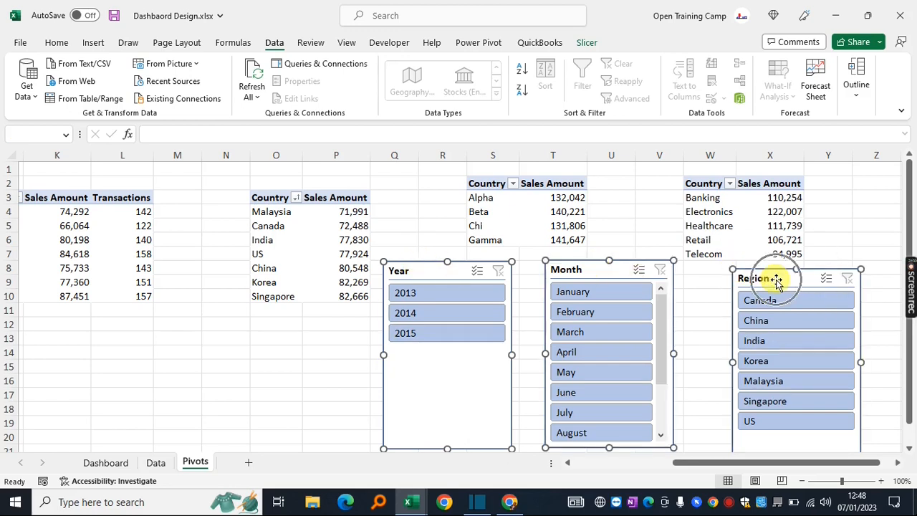
key(ctrl+x)
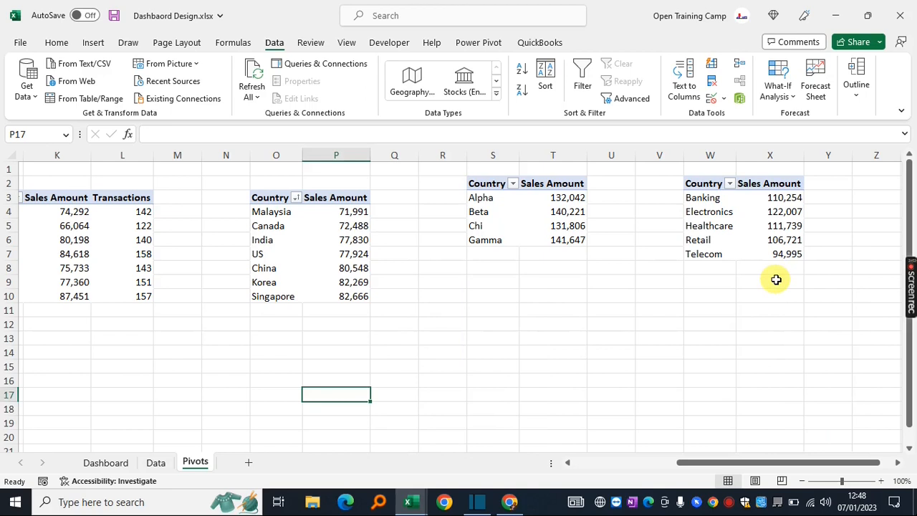
click(105, 462)
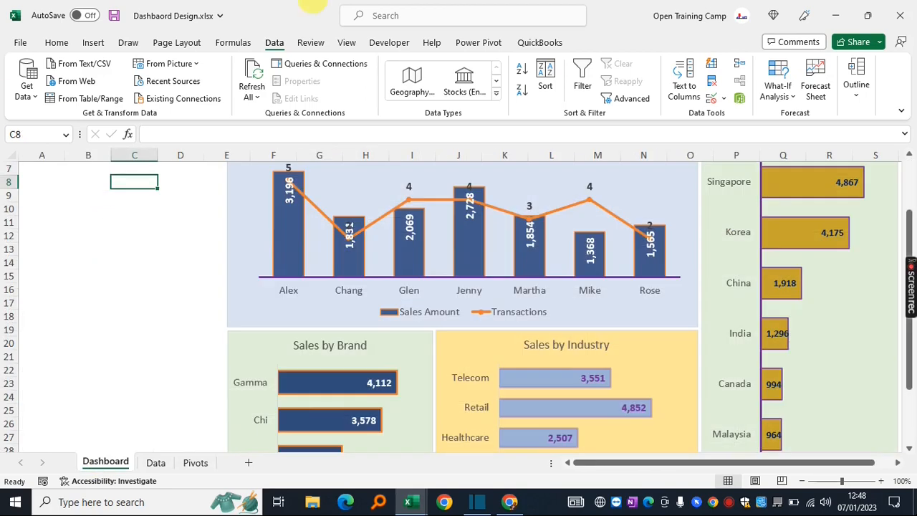
click(60, 203)
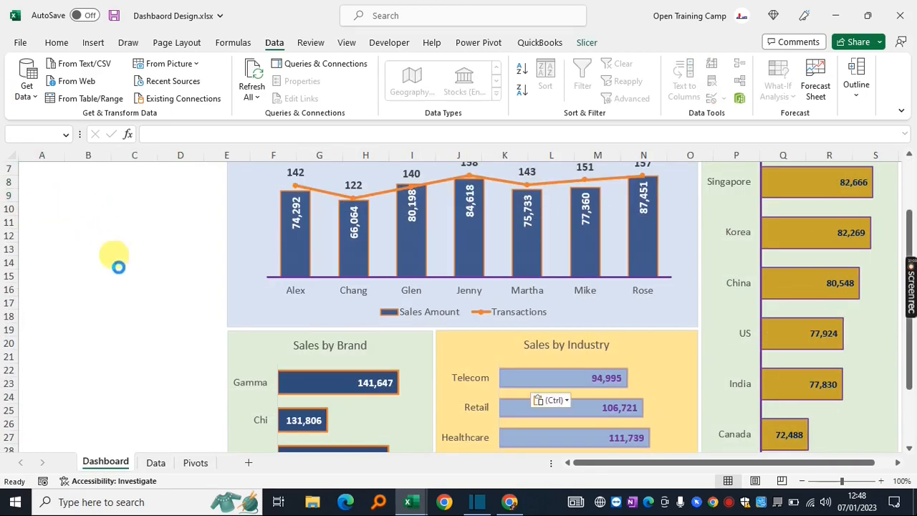
key(ctrl+v)
scroll(119, 267, up, 2)
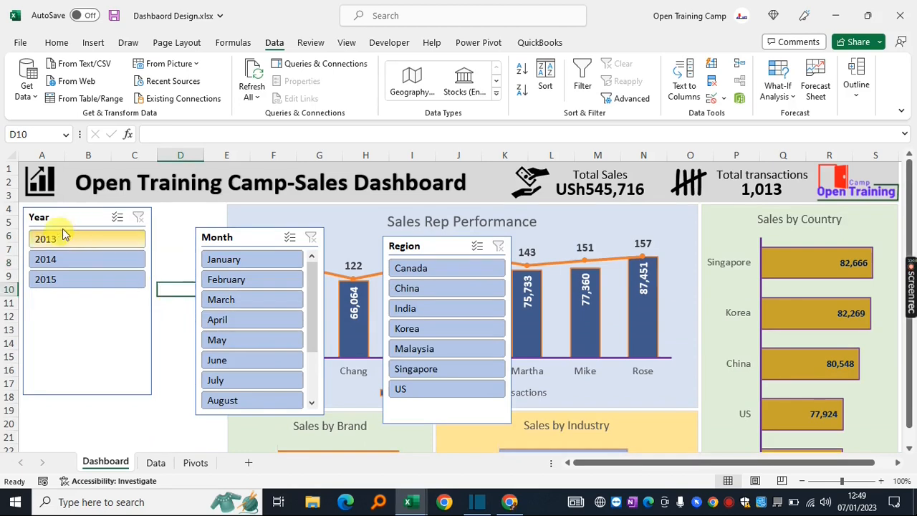
- Set the Year slicer to 3 columns and resize it to fit a single row of buttons under the dashboard title
click(75, 216)
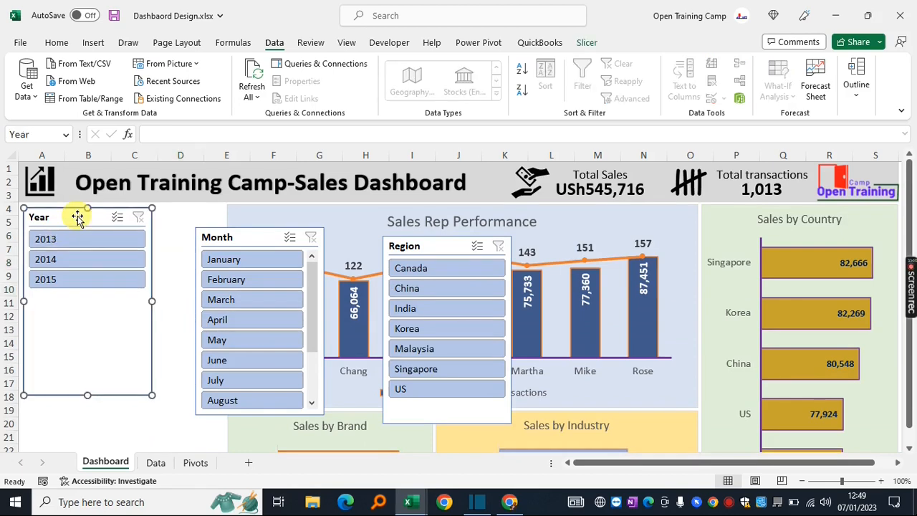
click(587, 43)
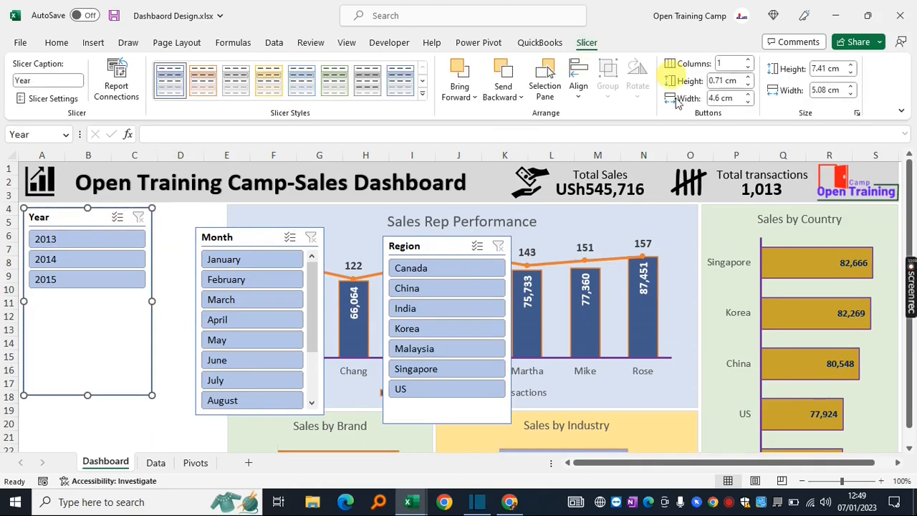
click(751, 60)
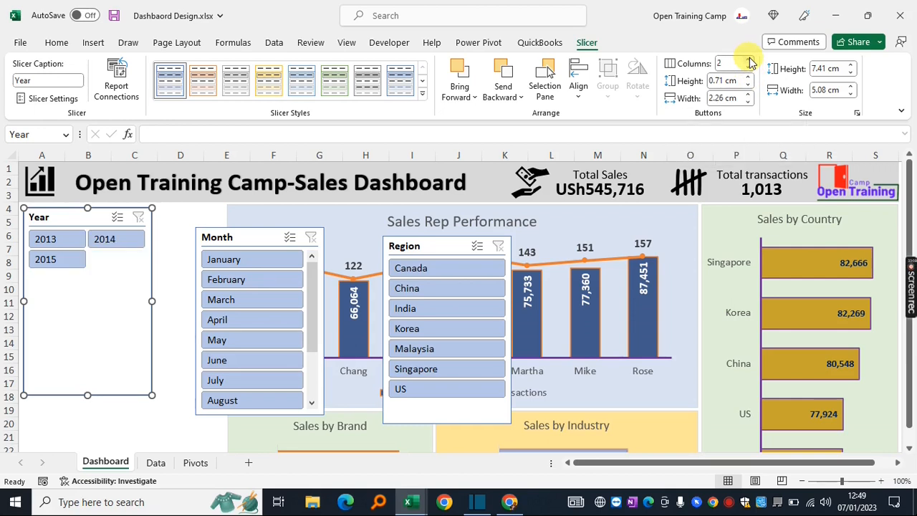
click(750, 60)
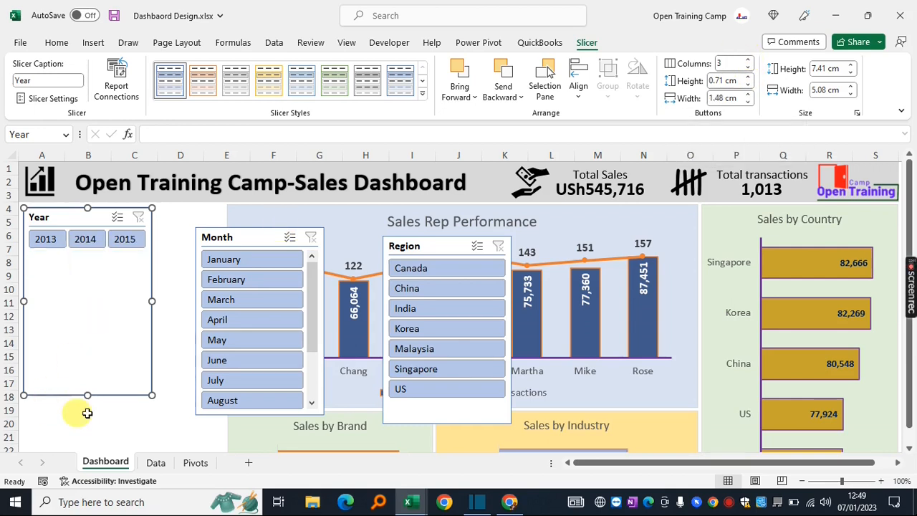
drag(87, 395, 111, 266)
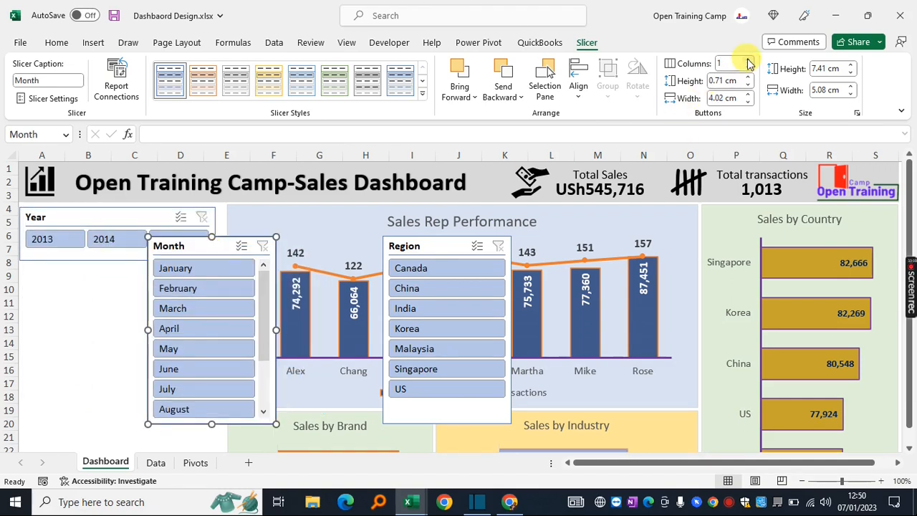
- Set the Month slicer to 3 columns, resize it so the month names fit, and place it directly below the Year slicer
click(748, 63)
click(748, 63)
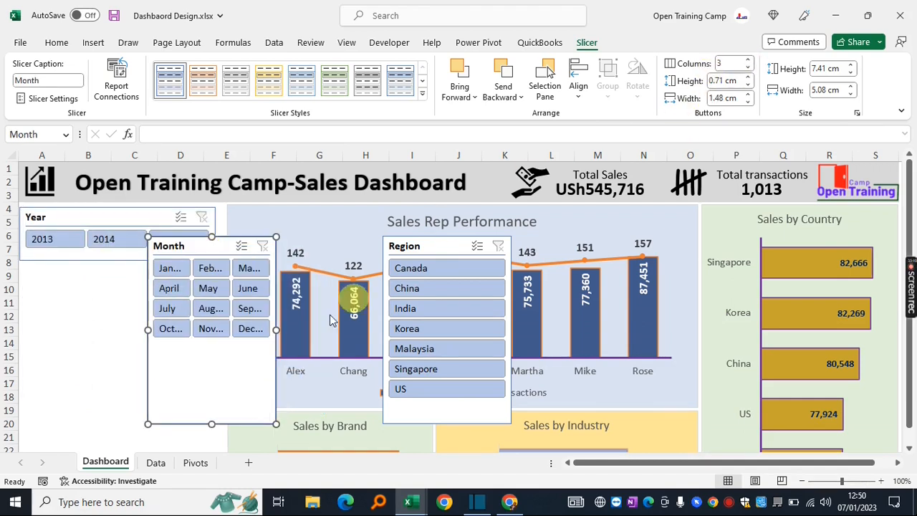
drag(212, 423, 217, 351)
drag(276, 294, 350, 294)
drag(286, 245, 160, 280)
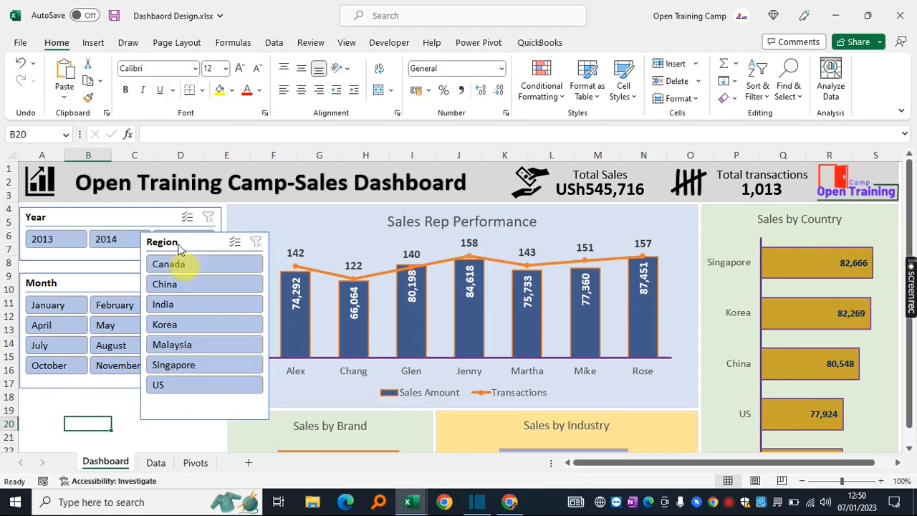
- Set the Region slicer to 3 columns, resize it to about 7.33 cm wide and shorter, and place it below the Month slicer
click(179, 241)
click(599, 44)
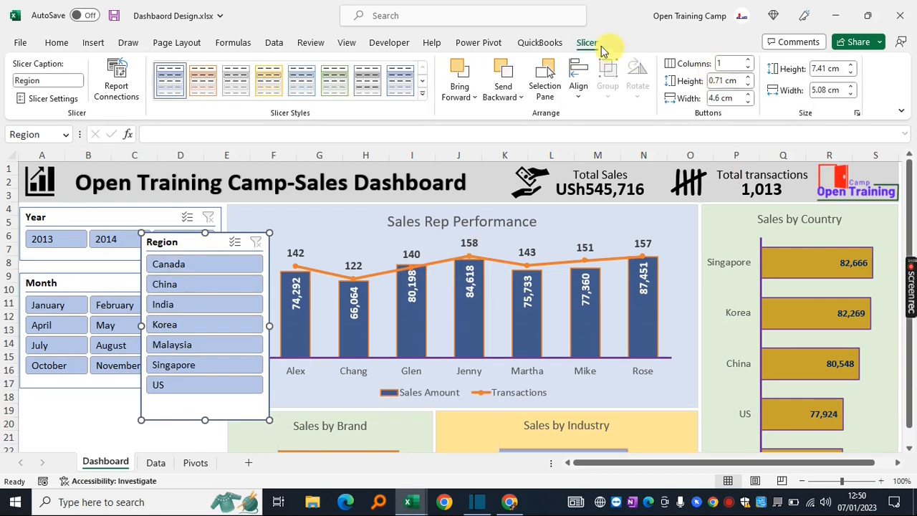
click(749, 60)
click(749, 60)
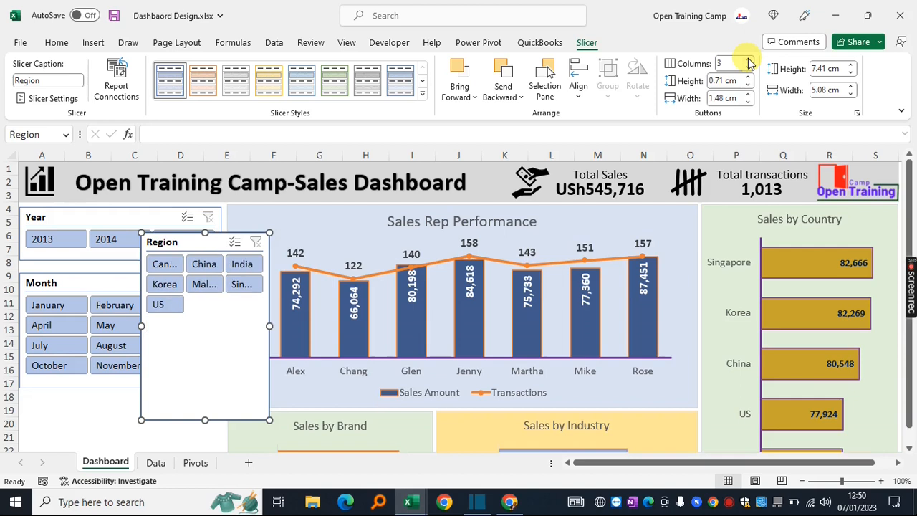
drag(268, 326, 345, 329)
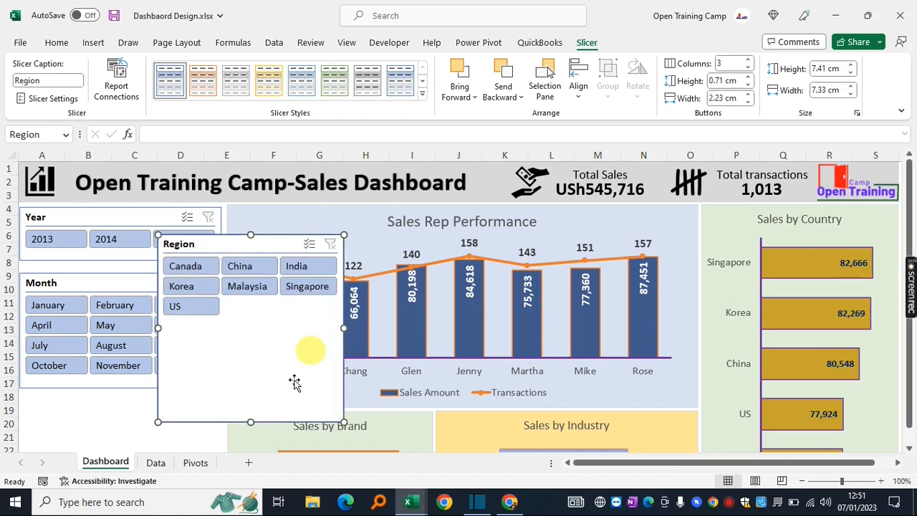
drag(251, 422, 261, 337)
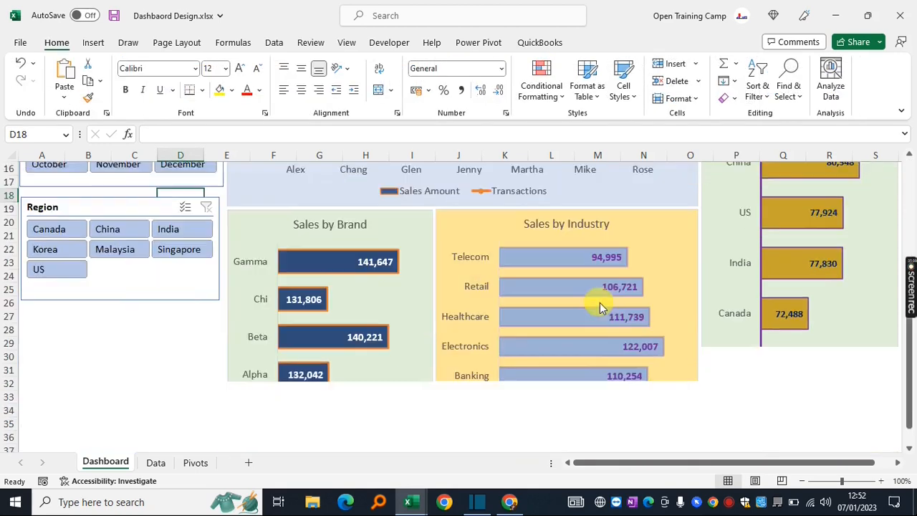
- Filter the dashboard to 2014 and June with the slicers, checking how all the charts respond
scroll(600, 302, up, 5)
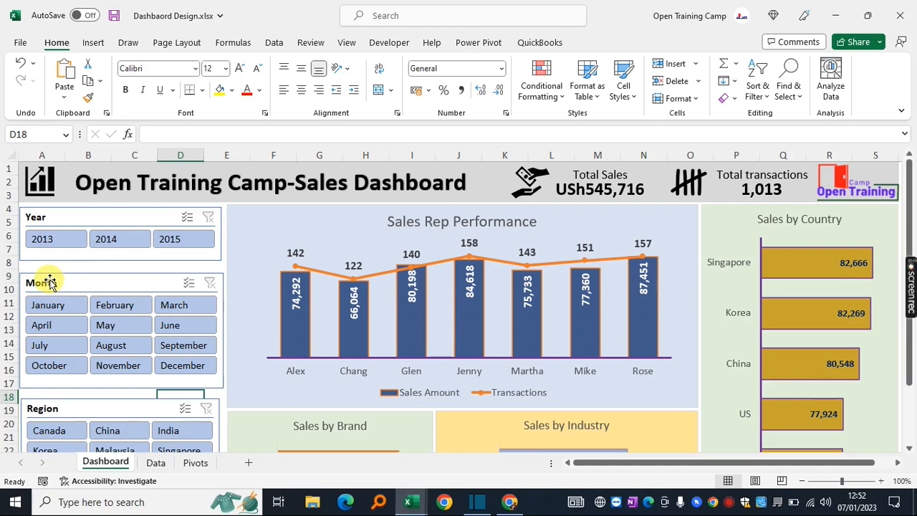
click(109, 239)
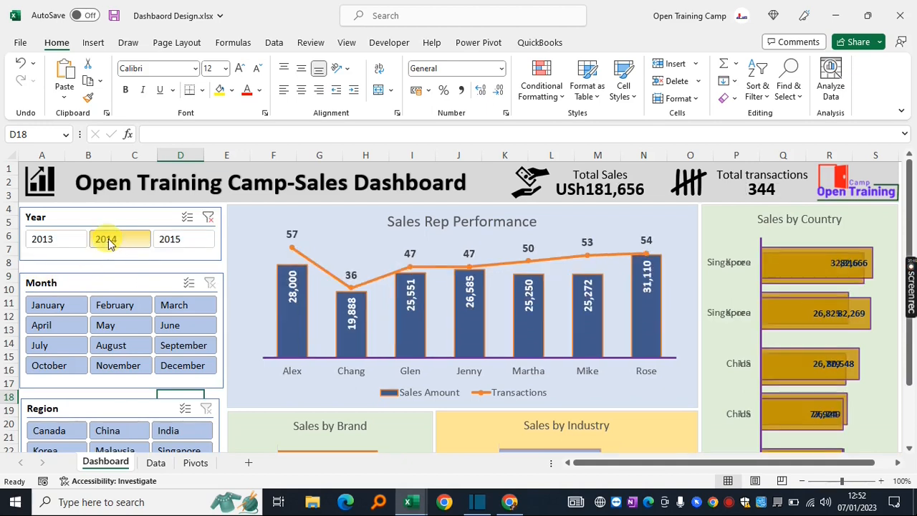
scroll(636, 319, down, 4)
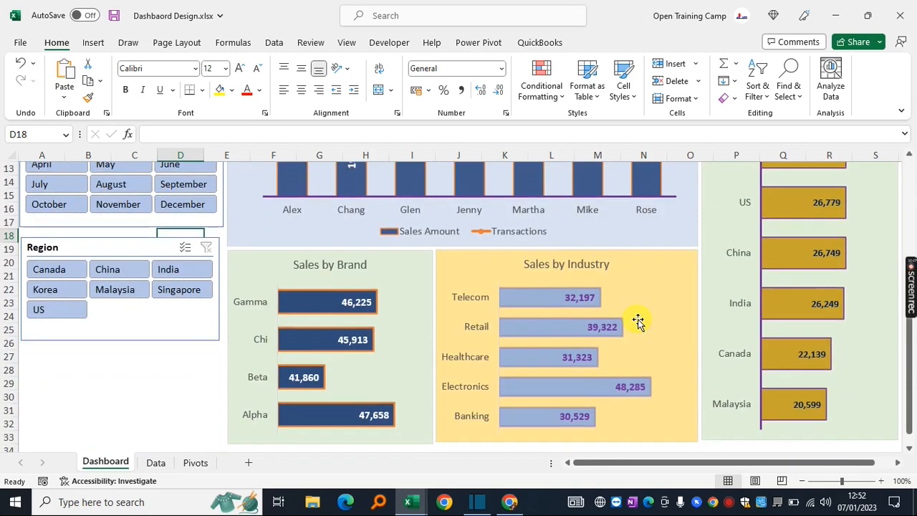
scroll(638, 321, up, 4)
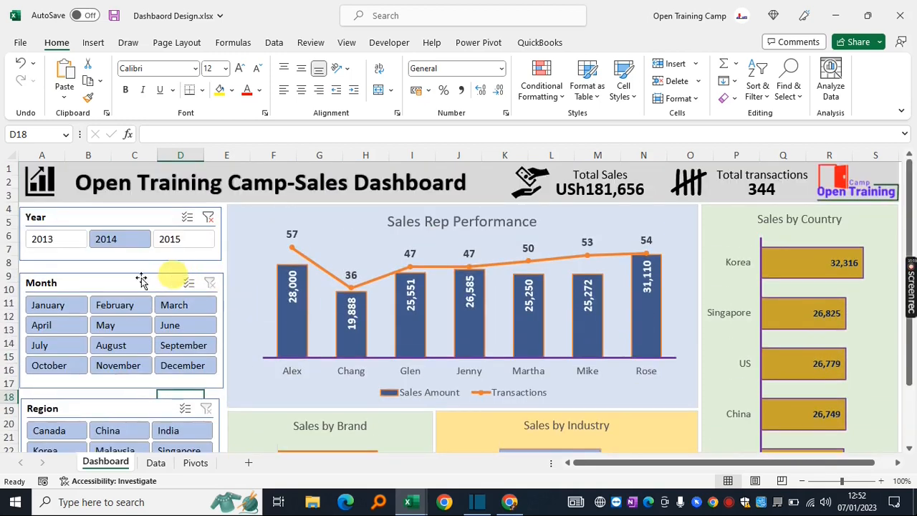
click(179, 325)
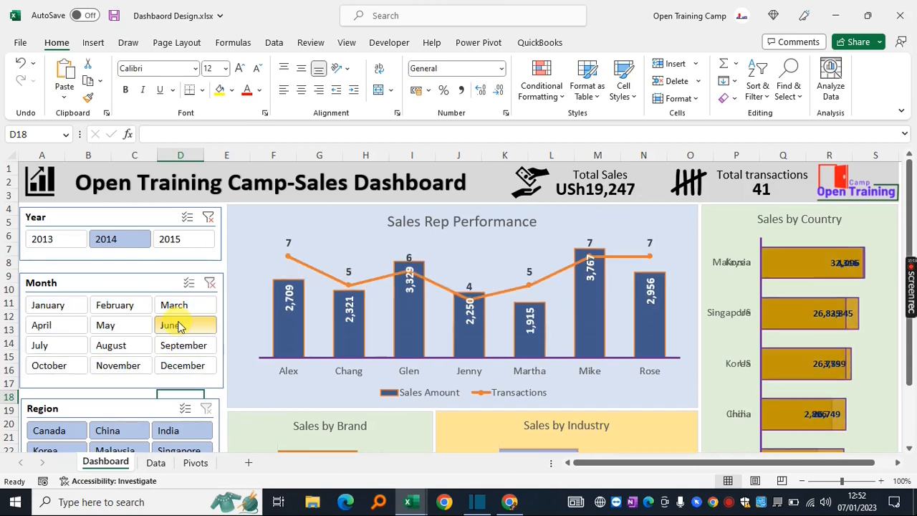
scroll(586, 272, down, 5)
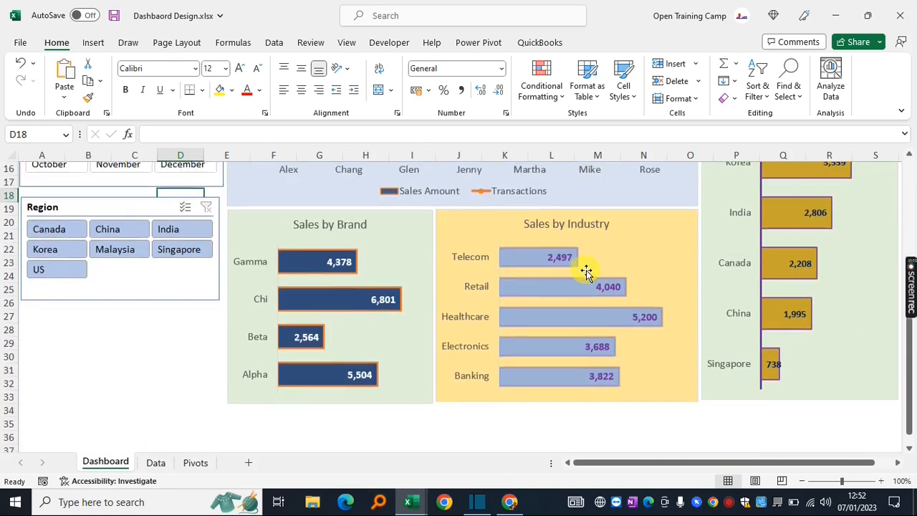
scroll(586, 272, up, 5)
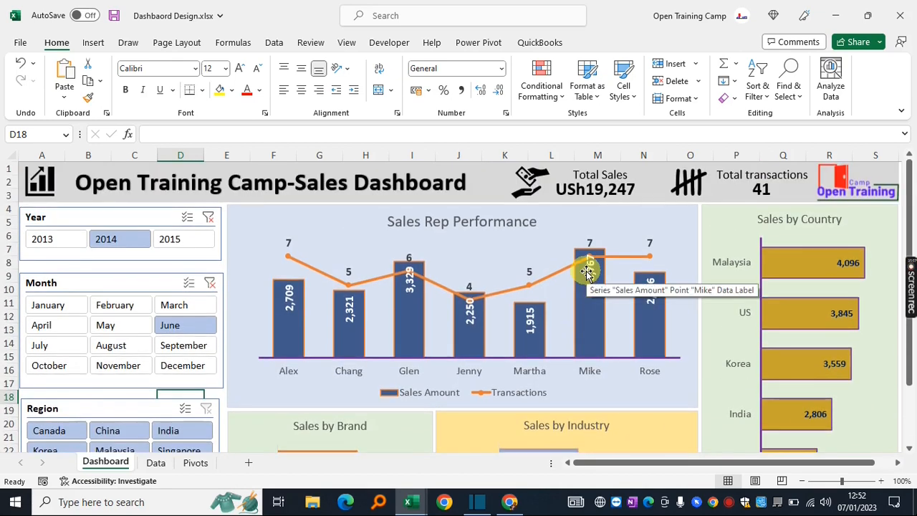